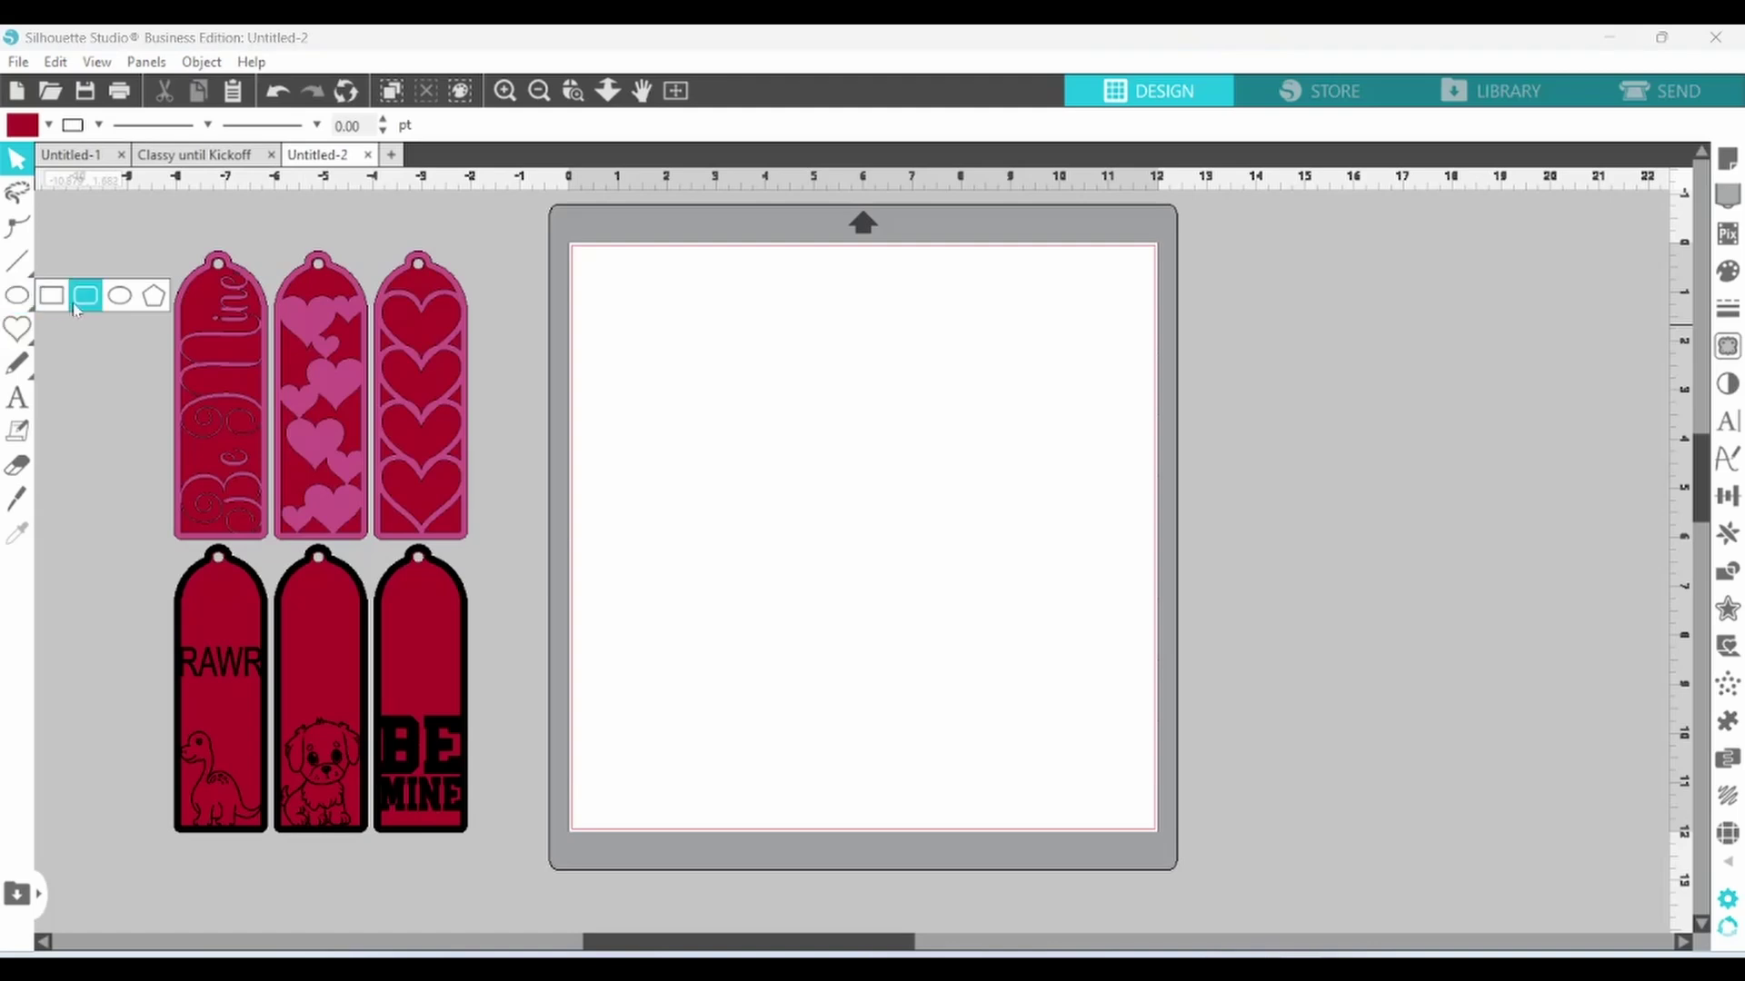
Draw a rounded rectangle about 2.55 by 5.97 in and an ellipse about 2.69 by 2.06 in overlapping its upper end.
{"action": "left_click", "coordinate": [77, 310]}
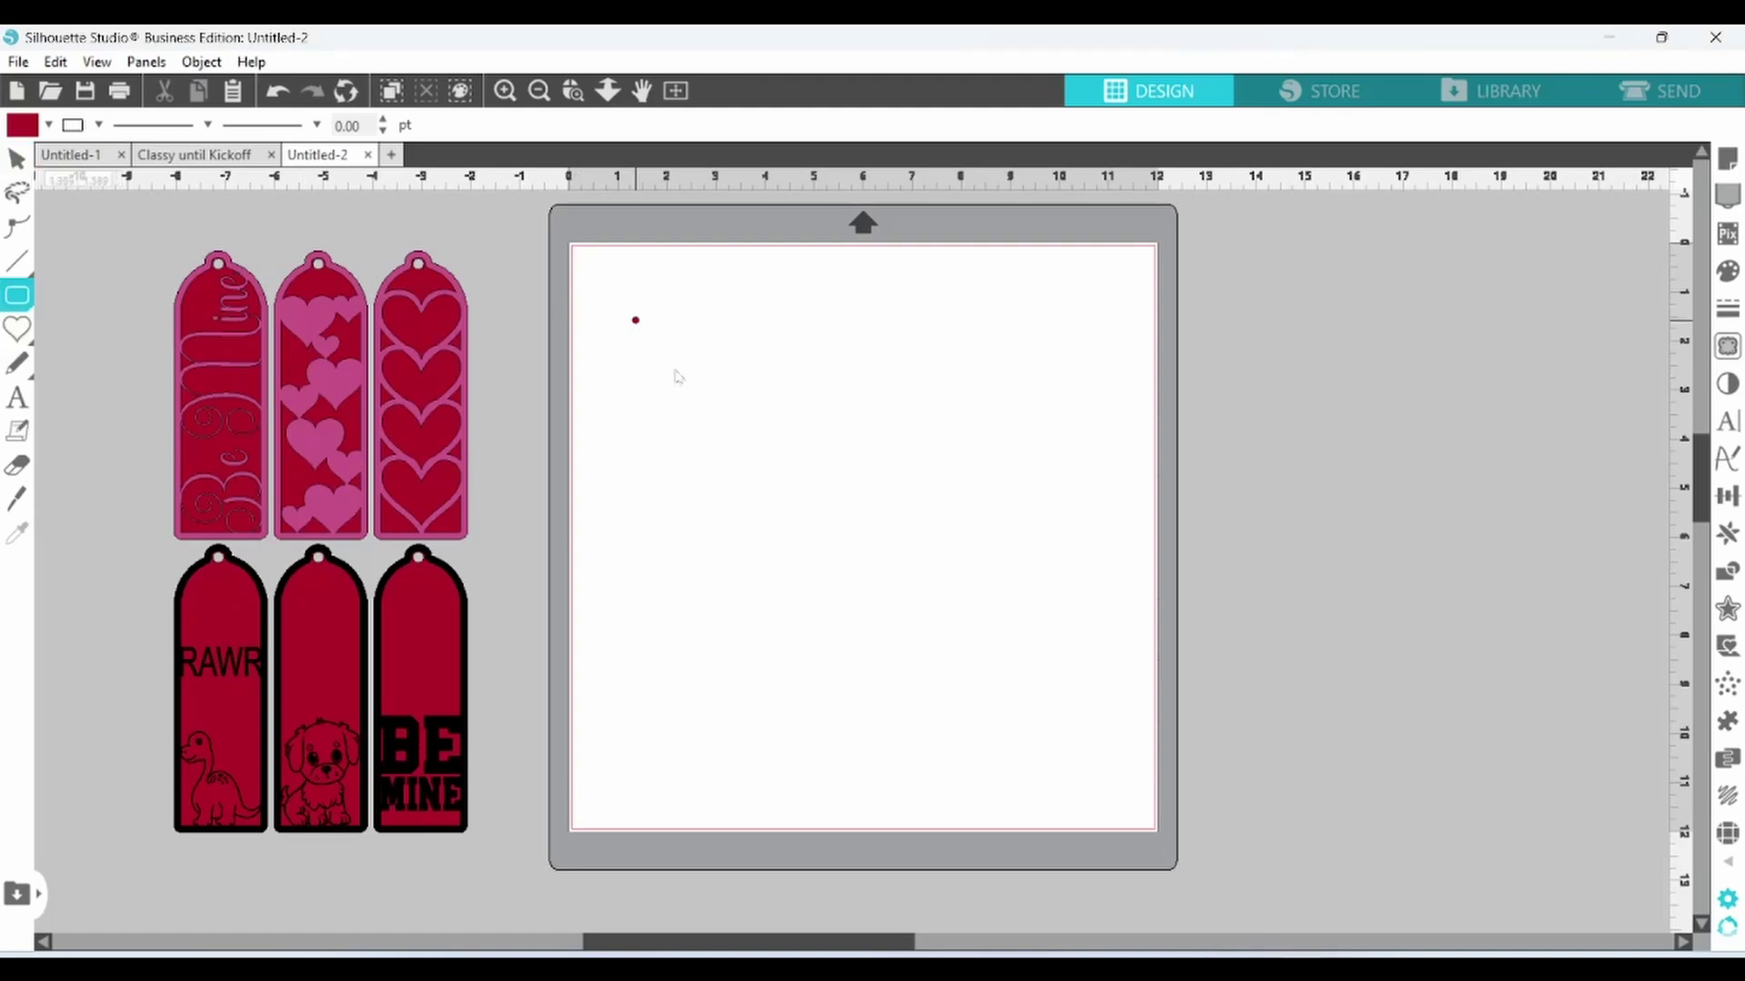
{"action": "left_click_drag", "start_coordinate": [677, 376], "coordinate": [762, 615]}
{"action": "mouse_move", "coordinate": [17, 295]}
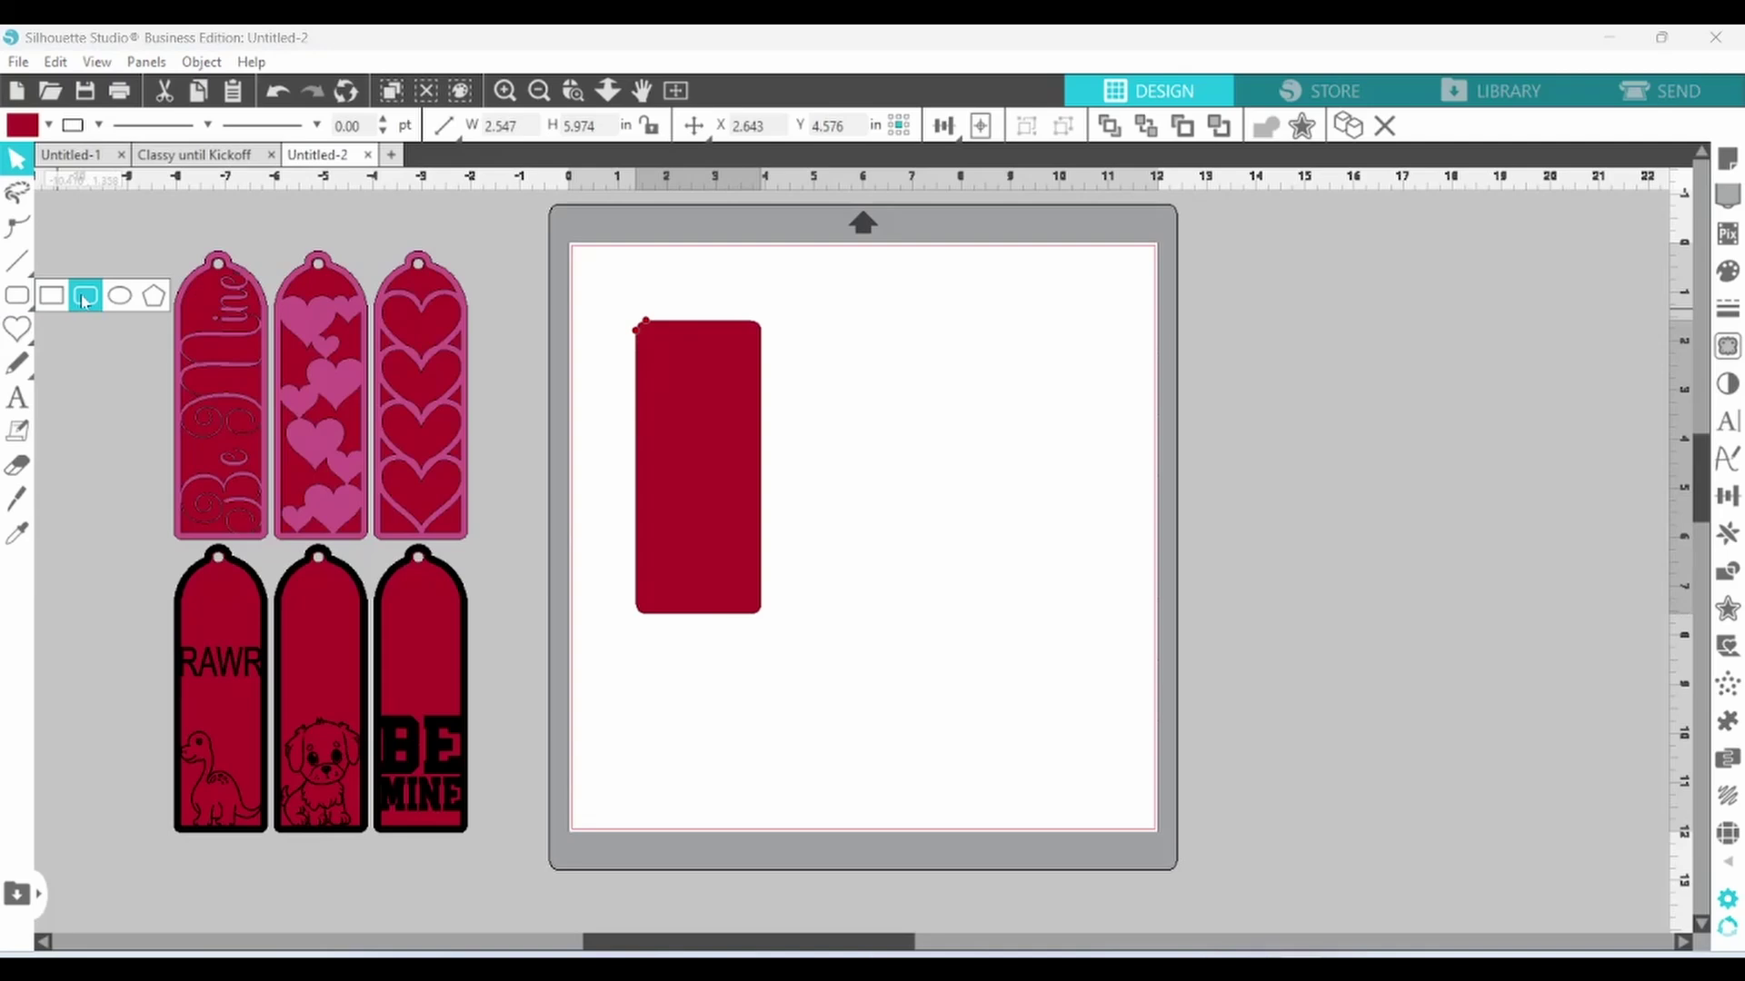
{"action": "left_click", "coordinate": [120, 295]}
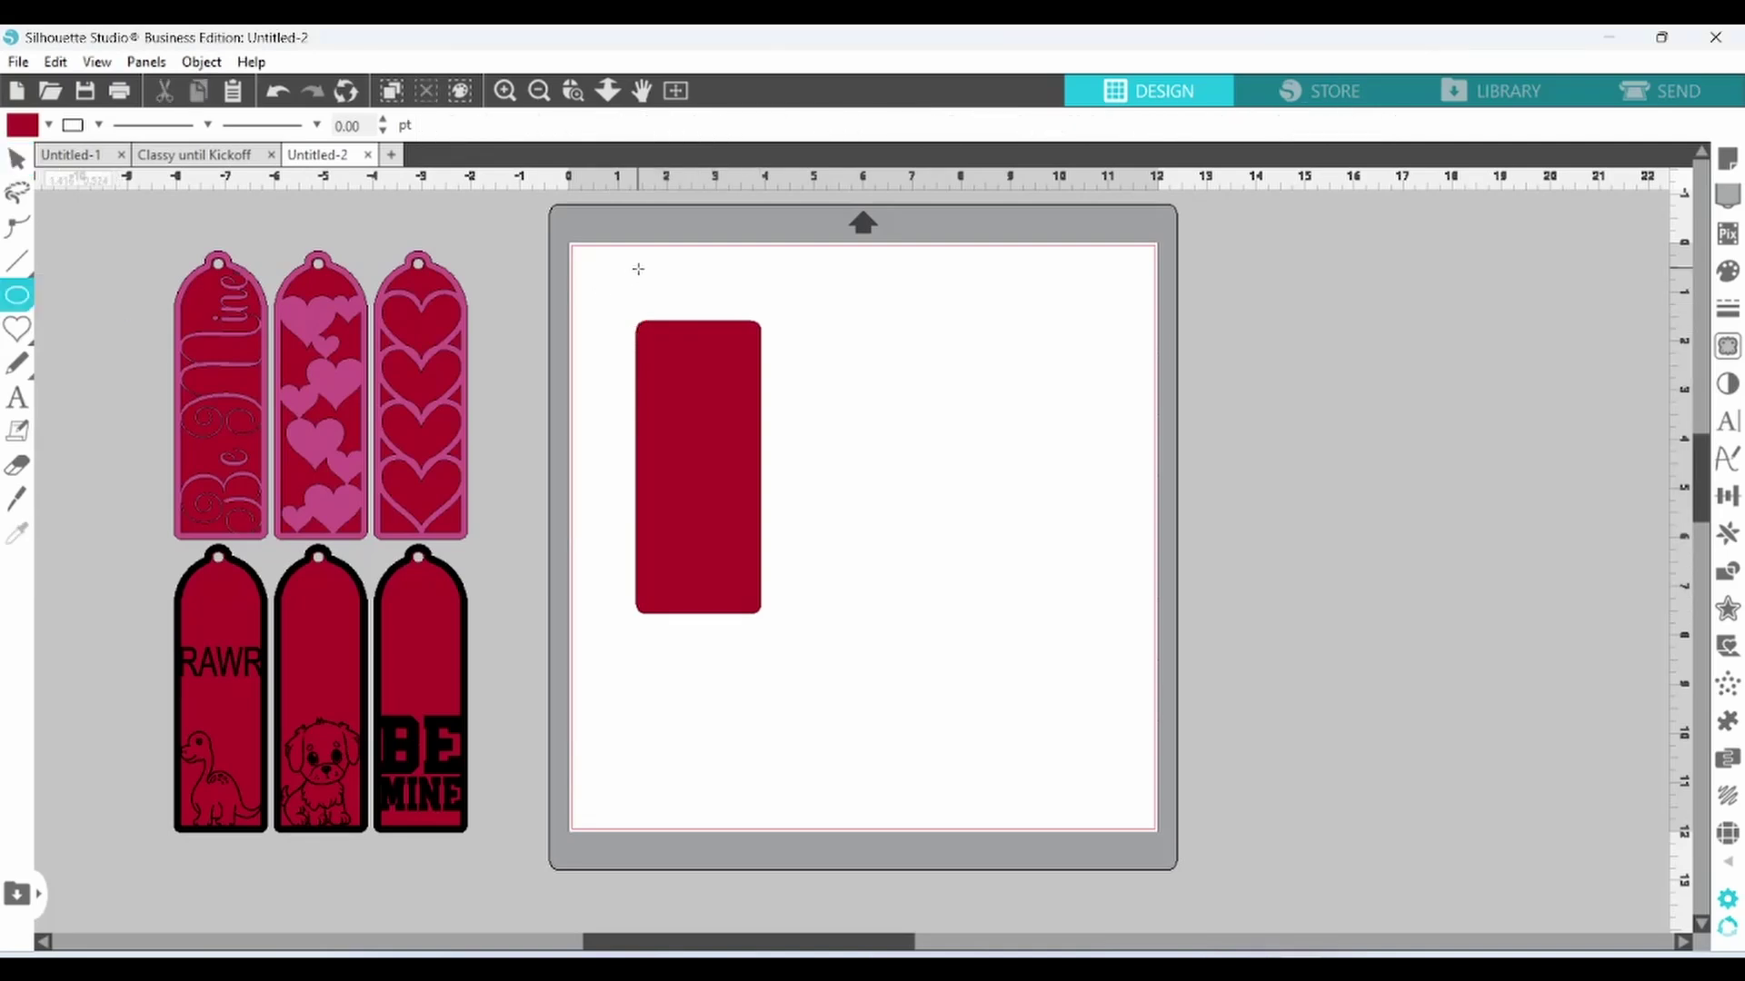
{"action": "left_click_drag", "start_coordinate": [638, 269], "coordinate": [766, 369]}
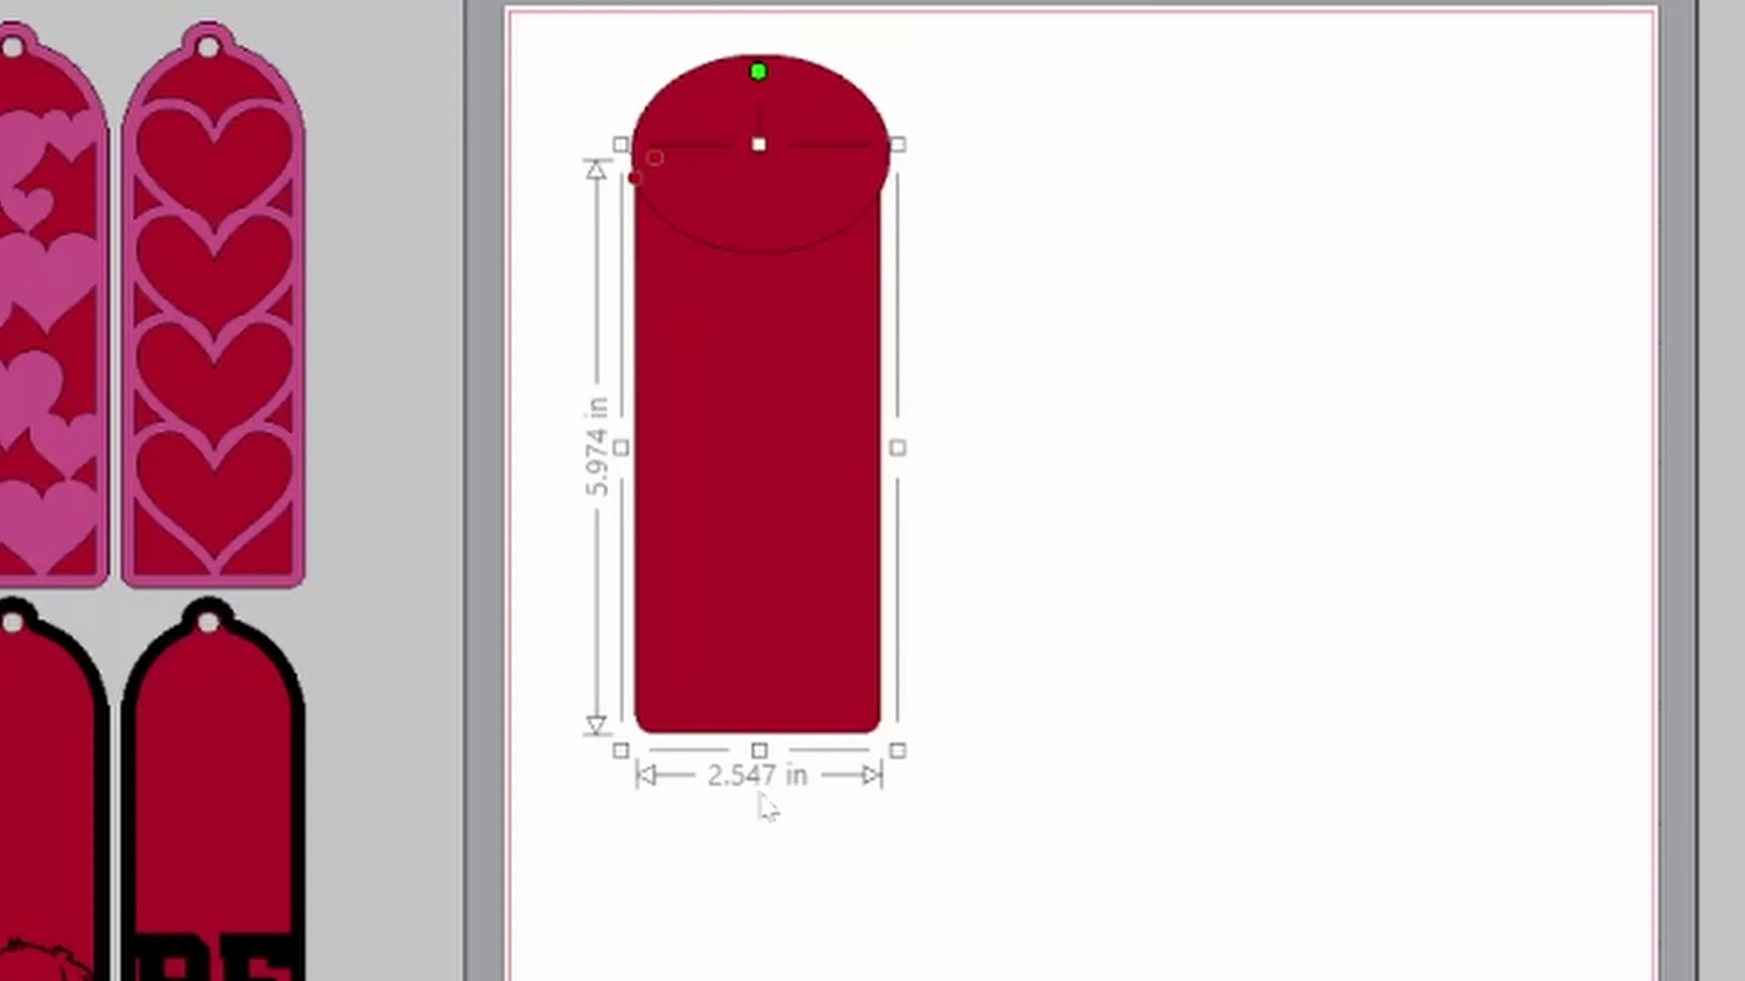
Set the ellipse's width to 2.547 in to match the rounded rectangle.
{"action": "left_click", "coordinate": [800, 116]}
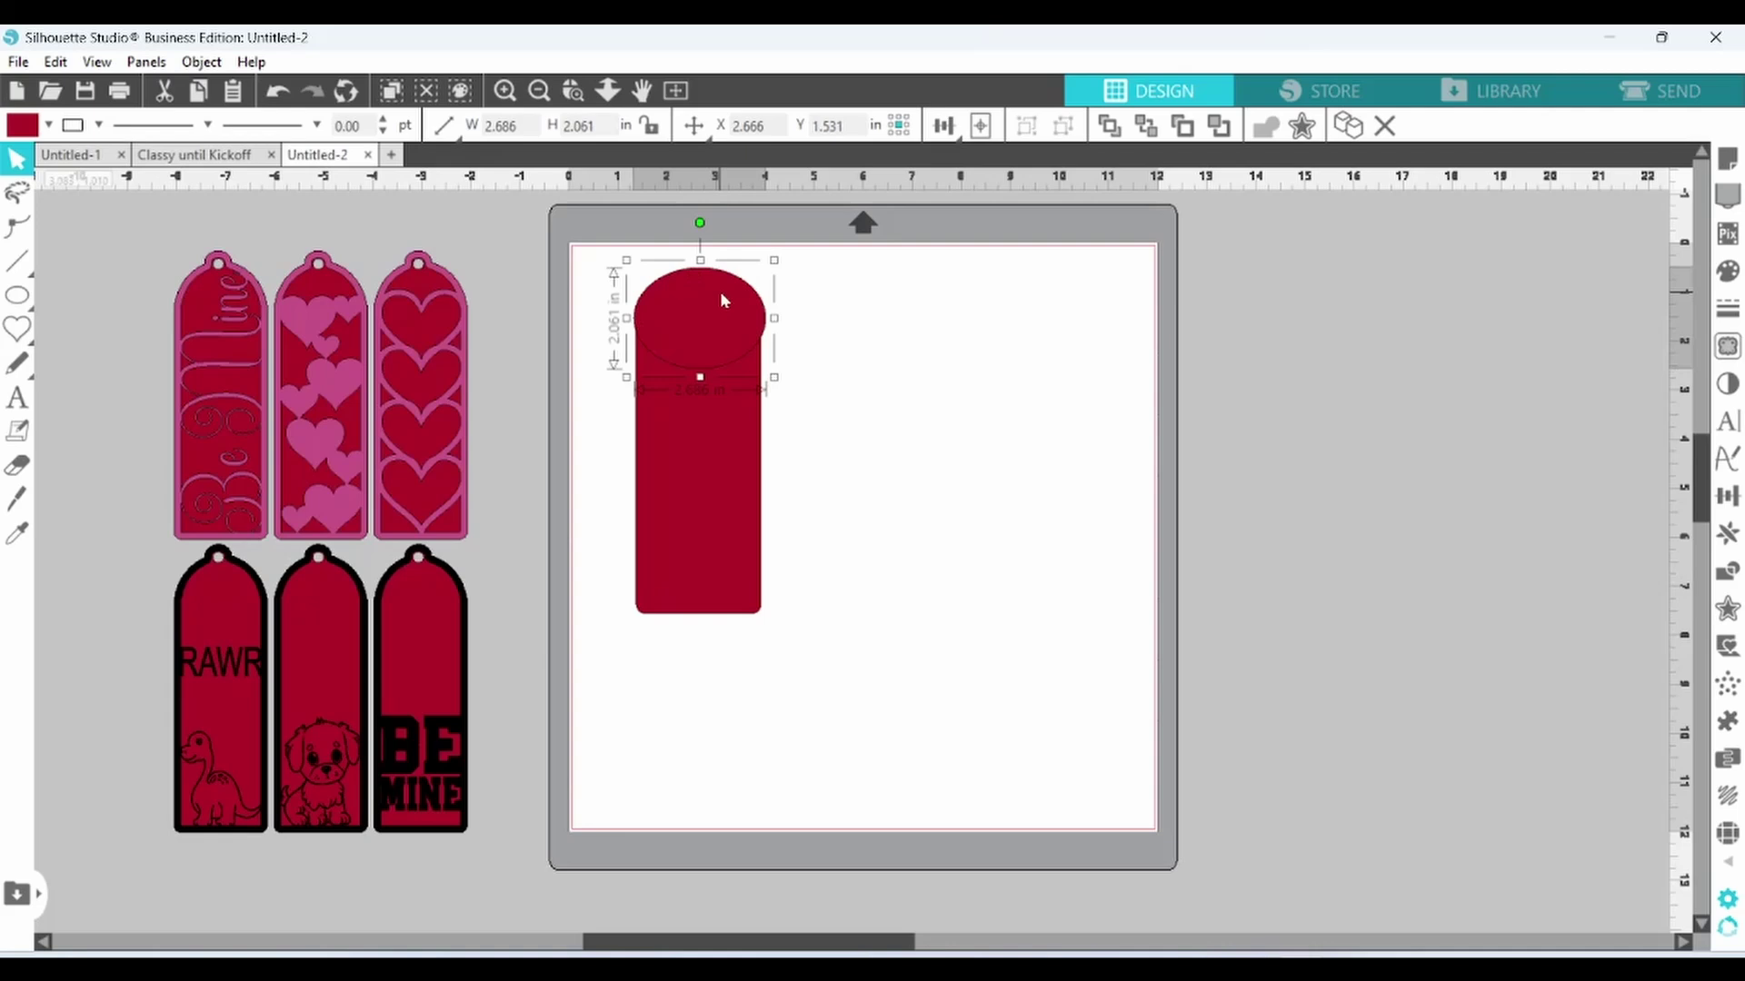
{"action": "left_click", "coordinate": [511, 125]}
{"action": "type", "text": "2.54"}
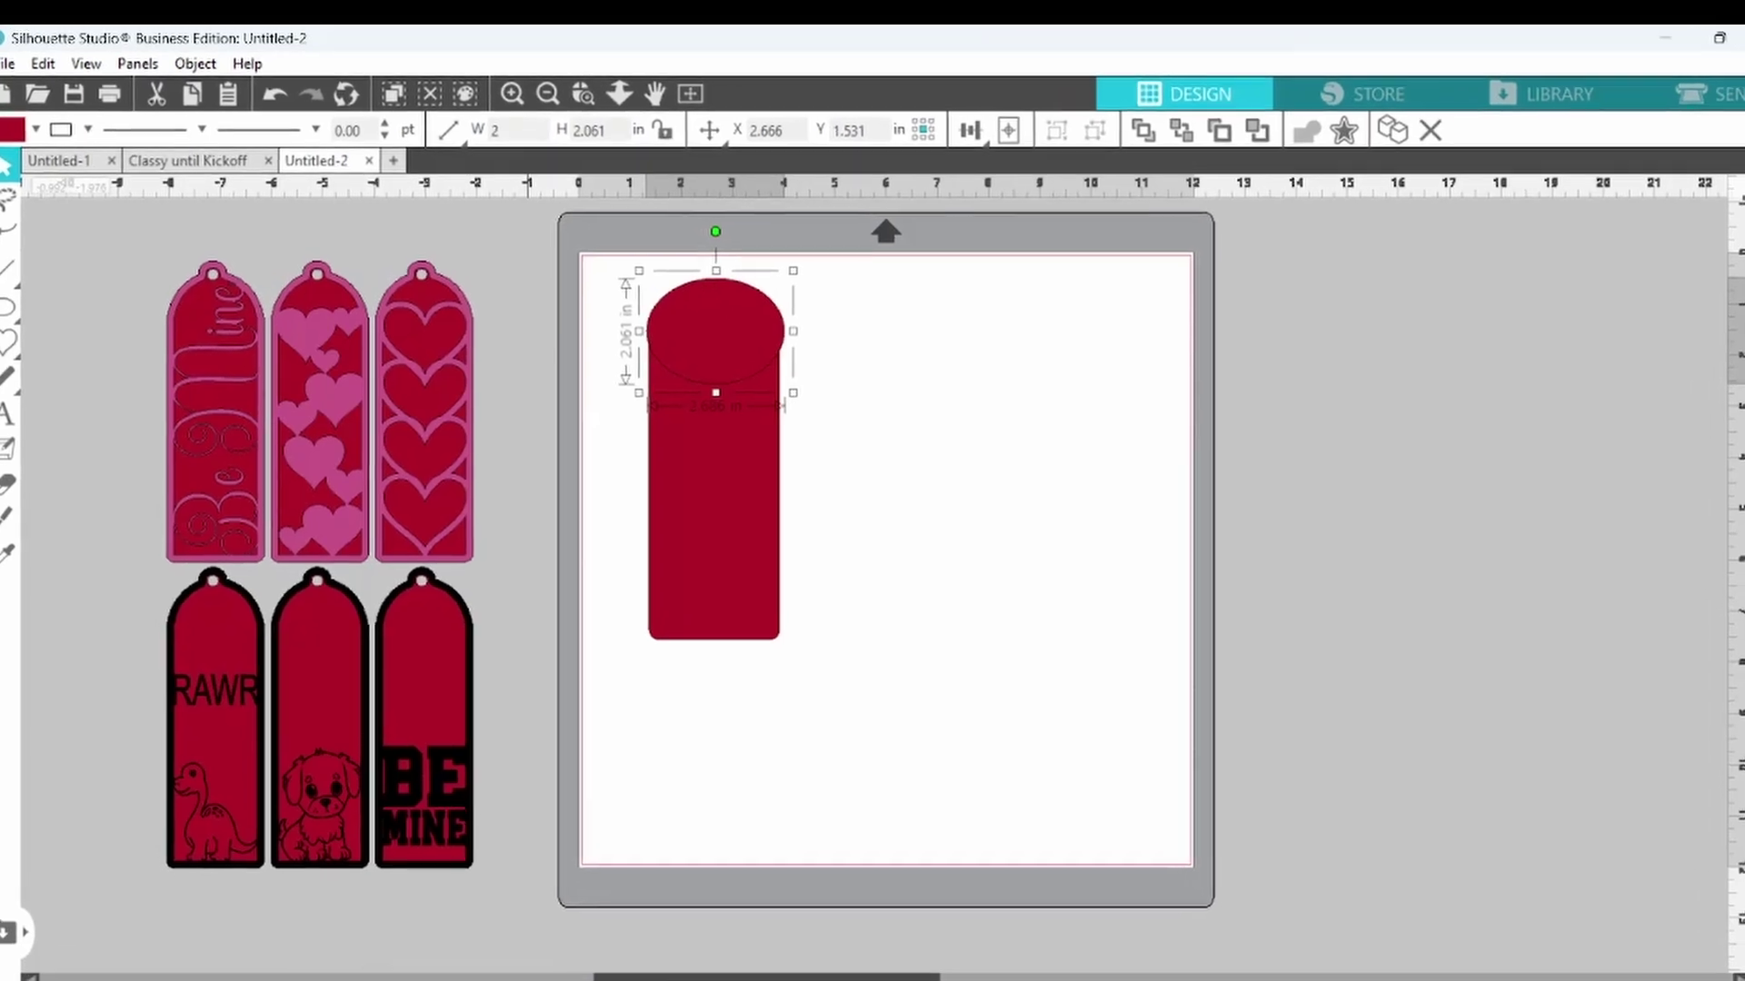
{"action": "type", "text": "7"}
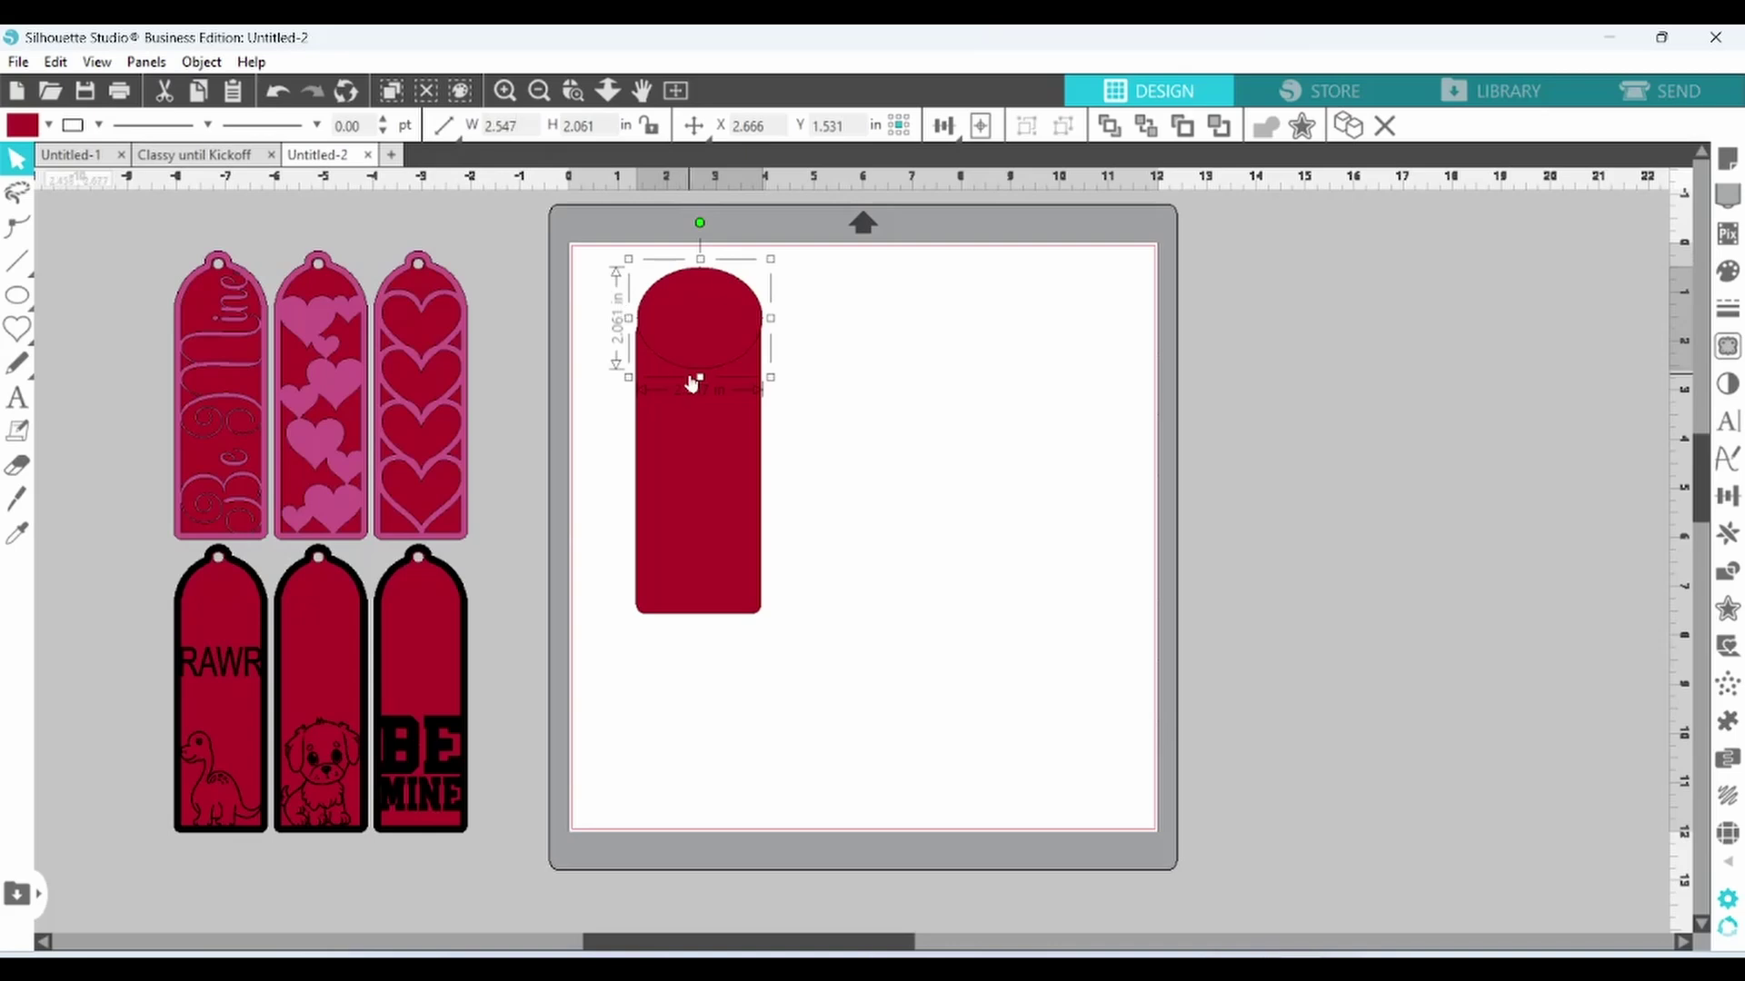
Select the ellipse and the rounded rectangle and align their centers horizontally.
{"action": "left_click_drag", "start_coordinate": [598, 279], "coordinate": [772, 409]}
{"action": "left_click", "coordinate": [944, 126]}
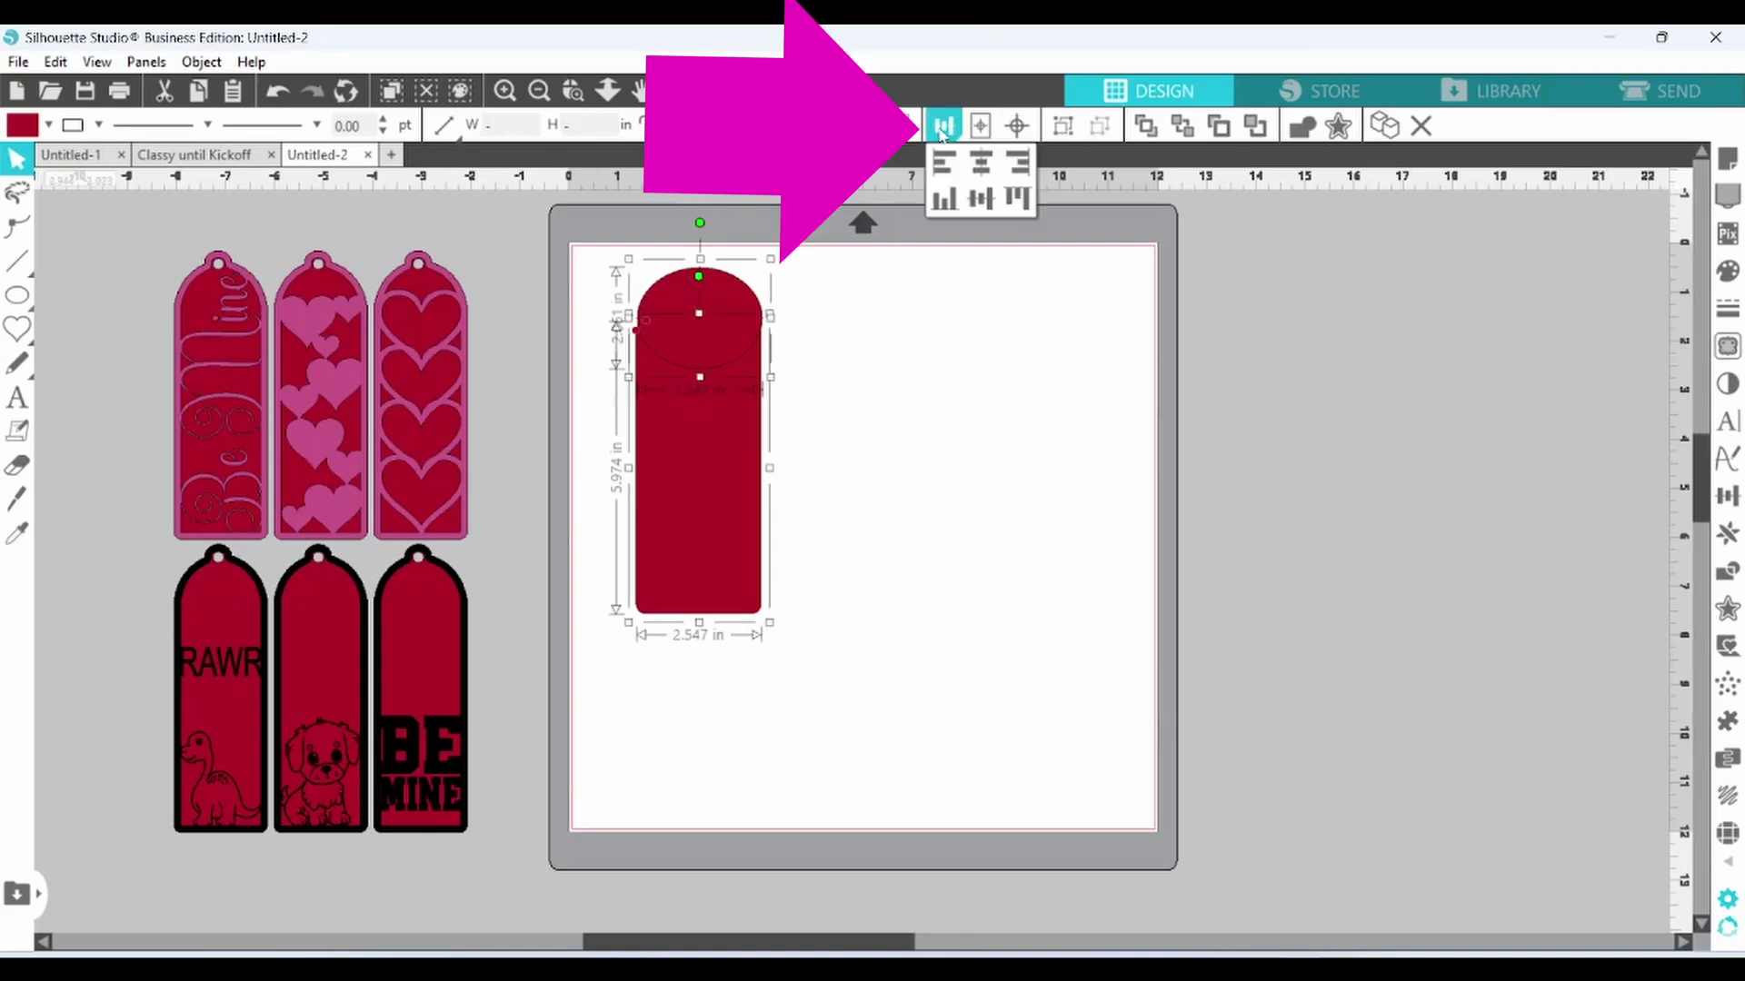
{"action": "left_click", "coordinate": [978, 164]}
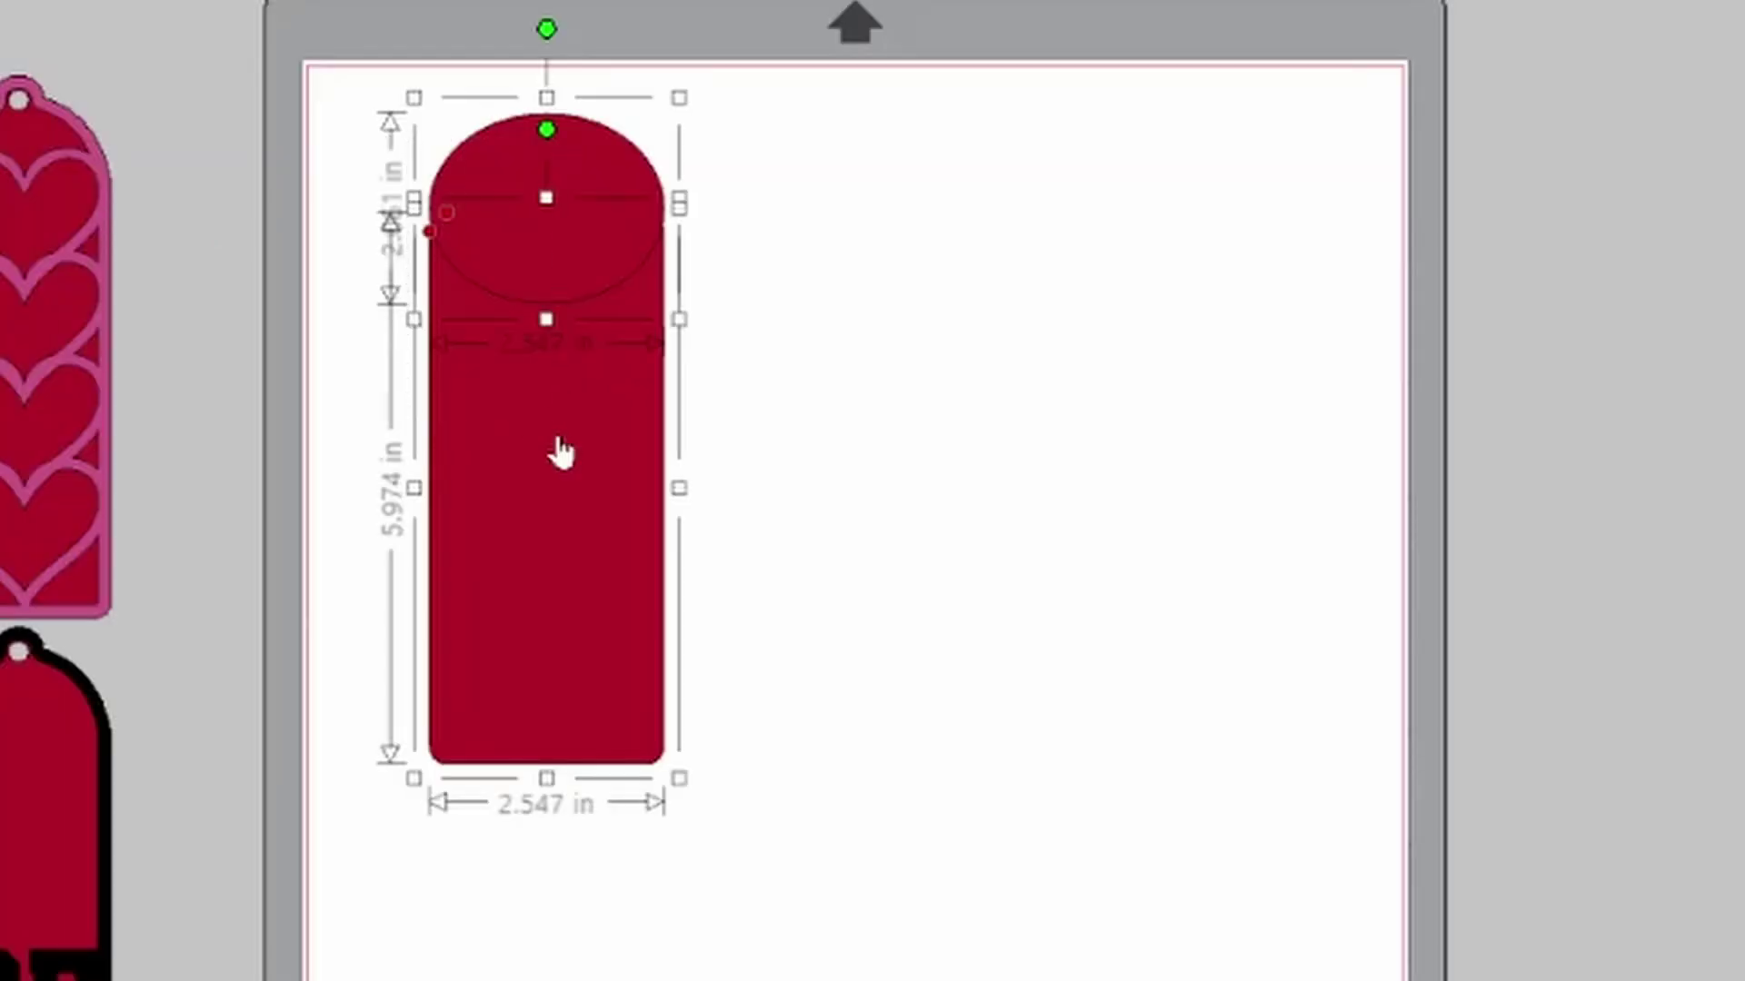
Weld the ellipse and rectangle into one arched bookmark shape and move it lower on the mat.
{"action": "right_click", "coordinate": [561, 452]}
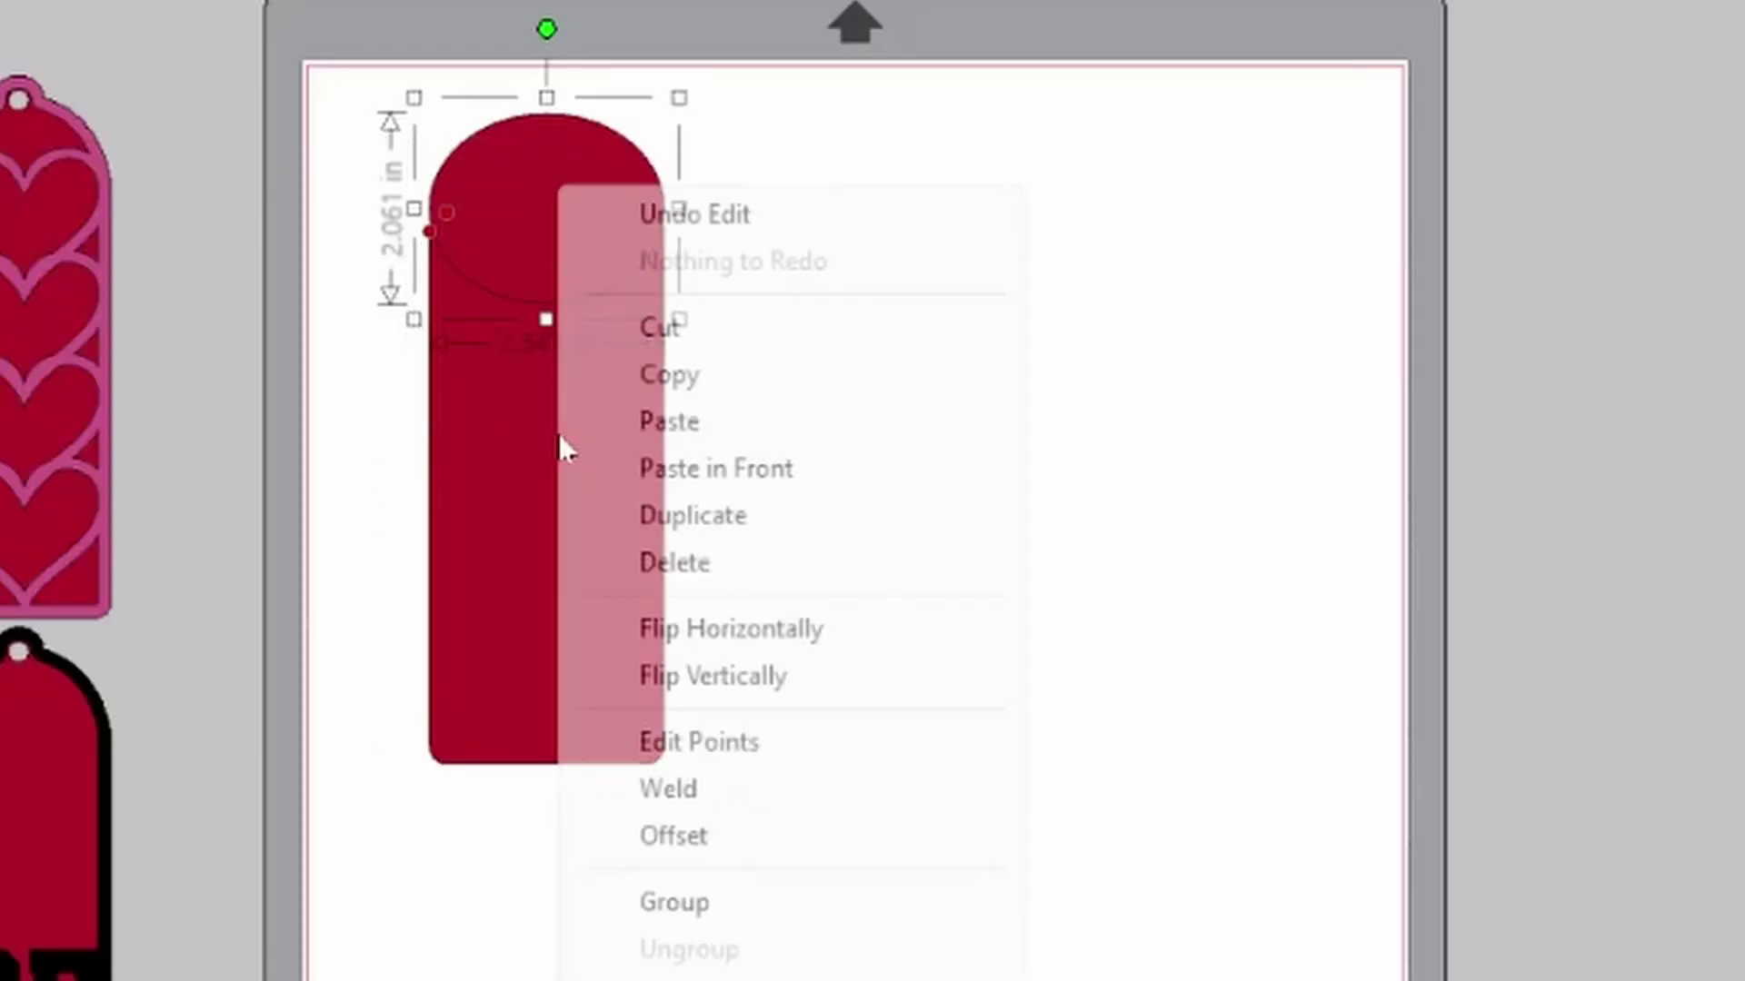
{"action": "left_click", "coordinate": [711, 789]}
{"action": "left_click_drag", "start_coordinate": [616, 635], "coordinate": [622, 754]}
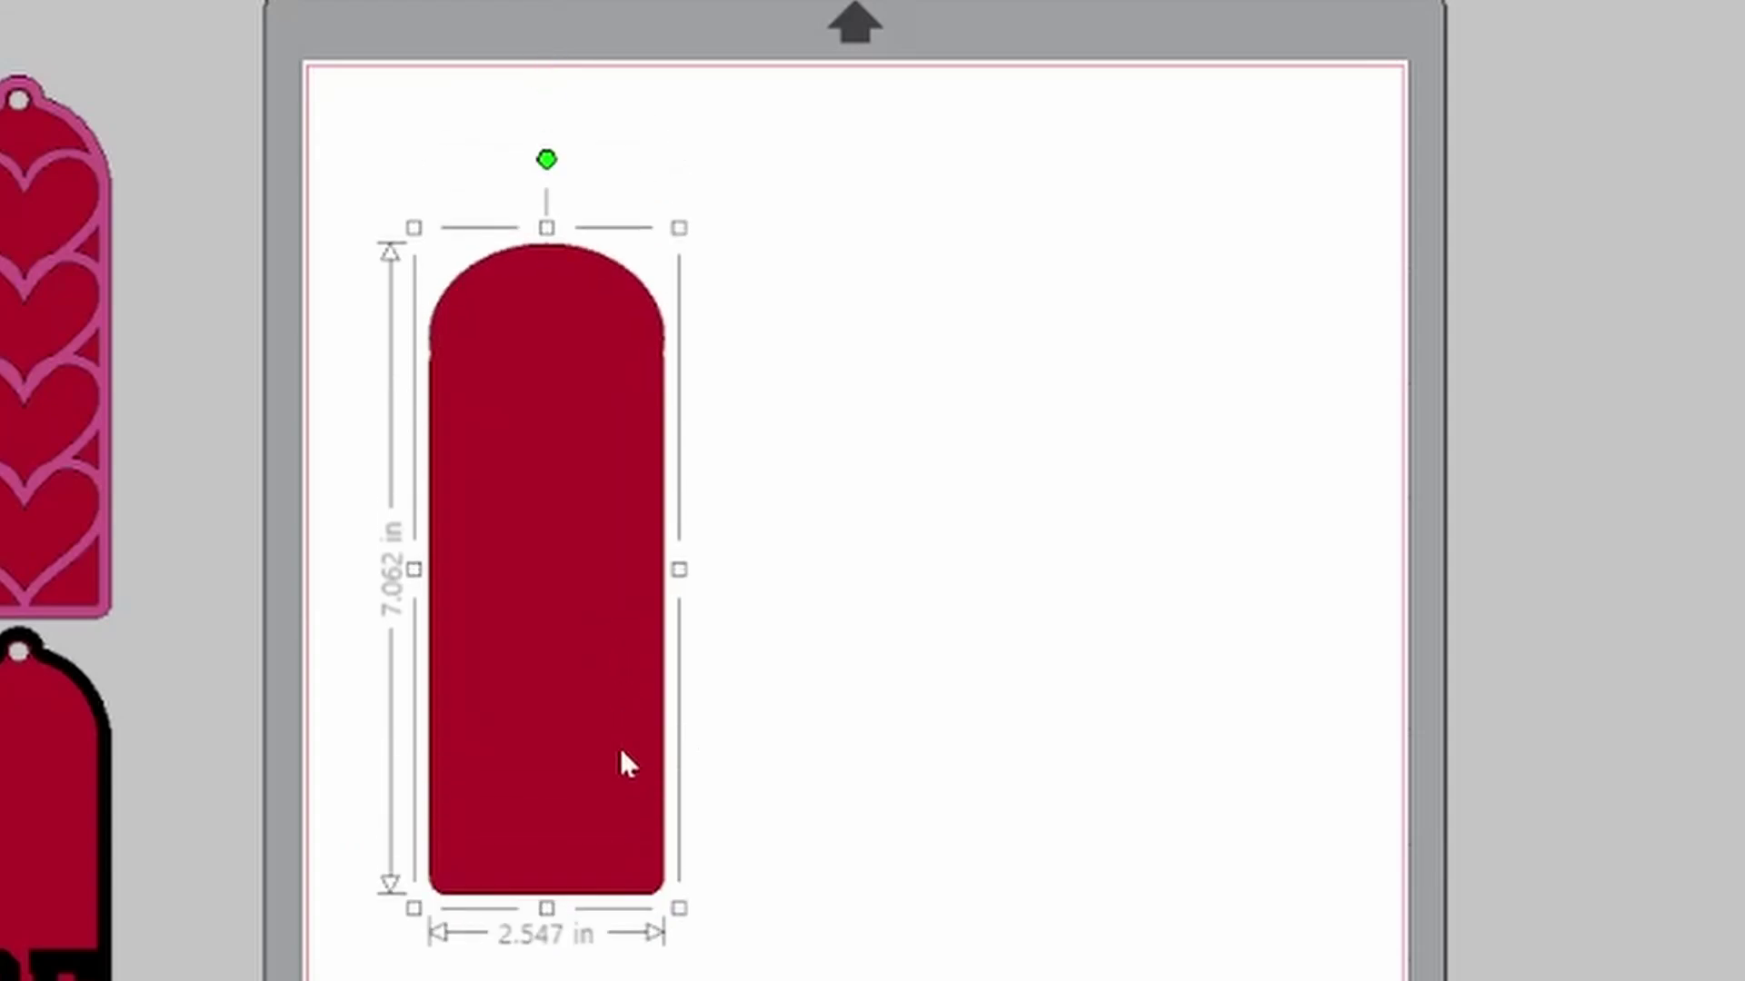
Edit the welded shape's points and remove the notch where the arch meets the left side.
{"action": "double_click", "coordinate": [579, 548]}
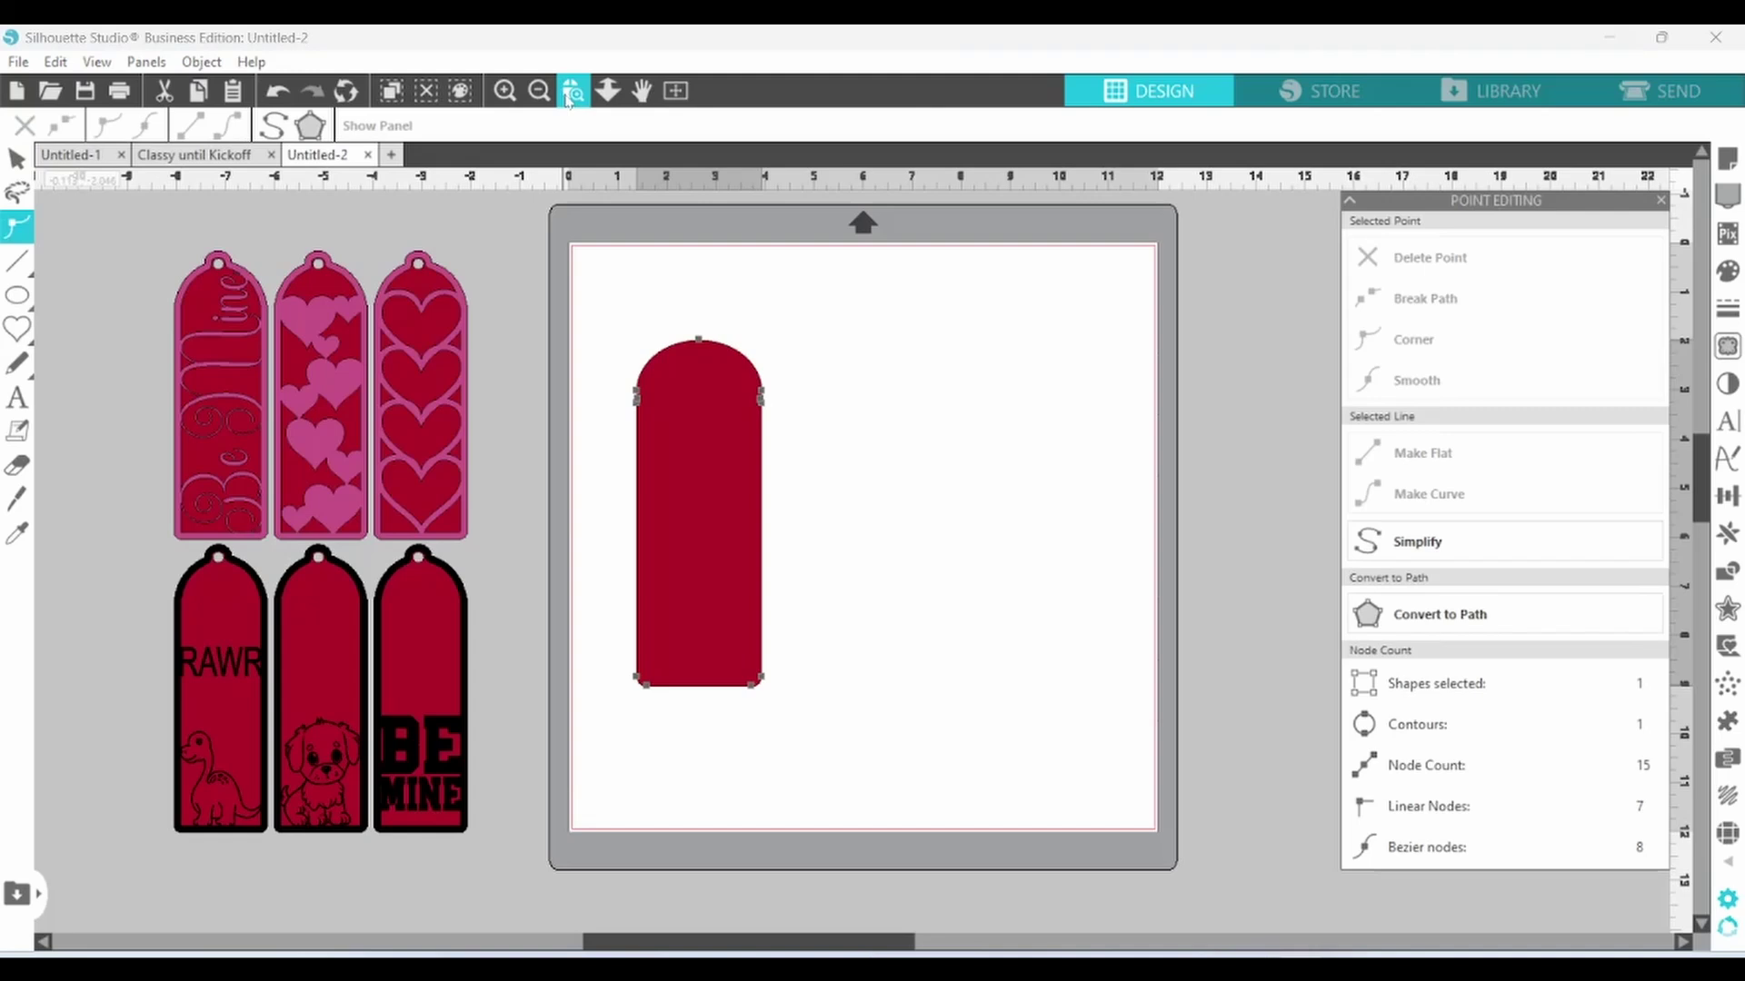
{"action": "left_click", "coordinate": [569, 95]}
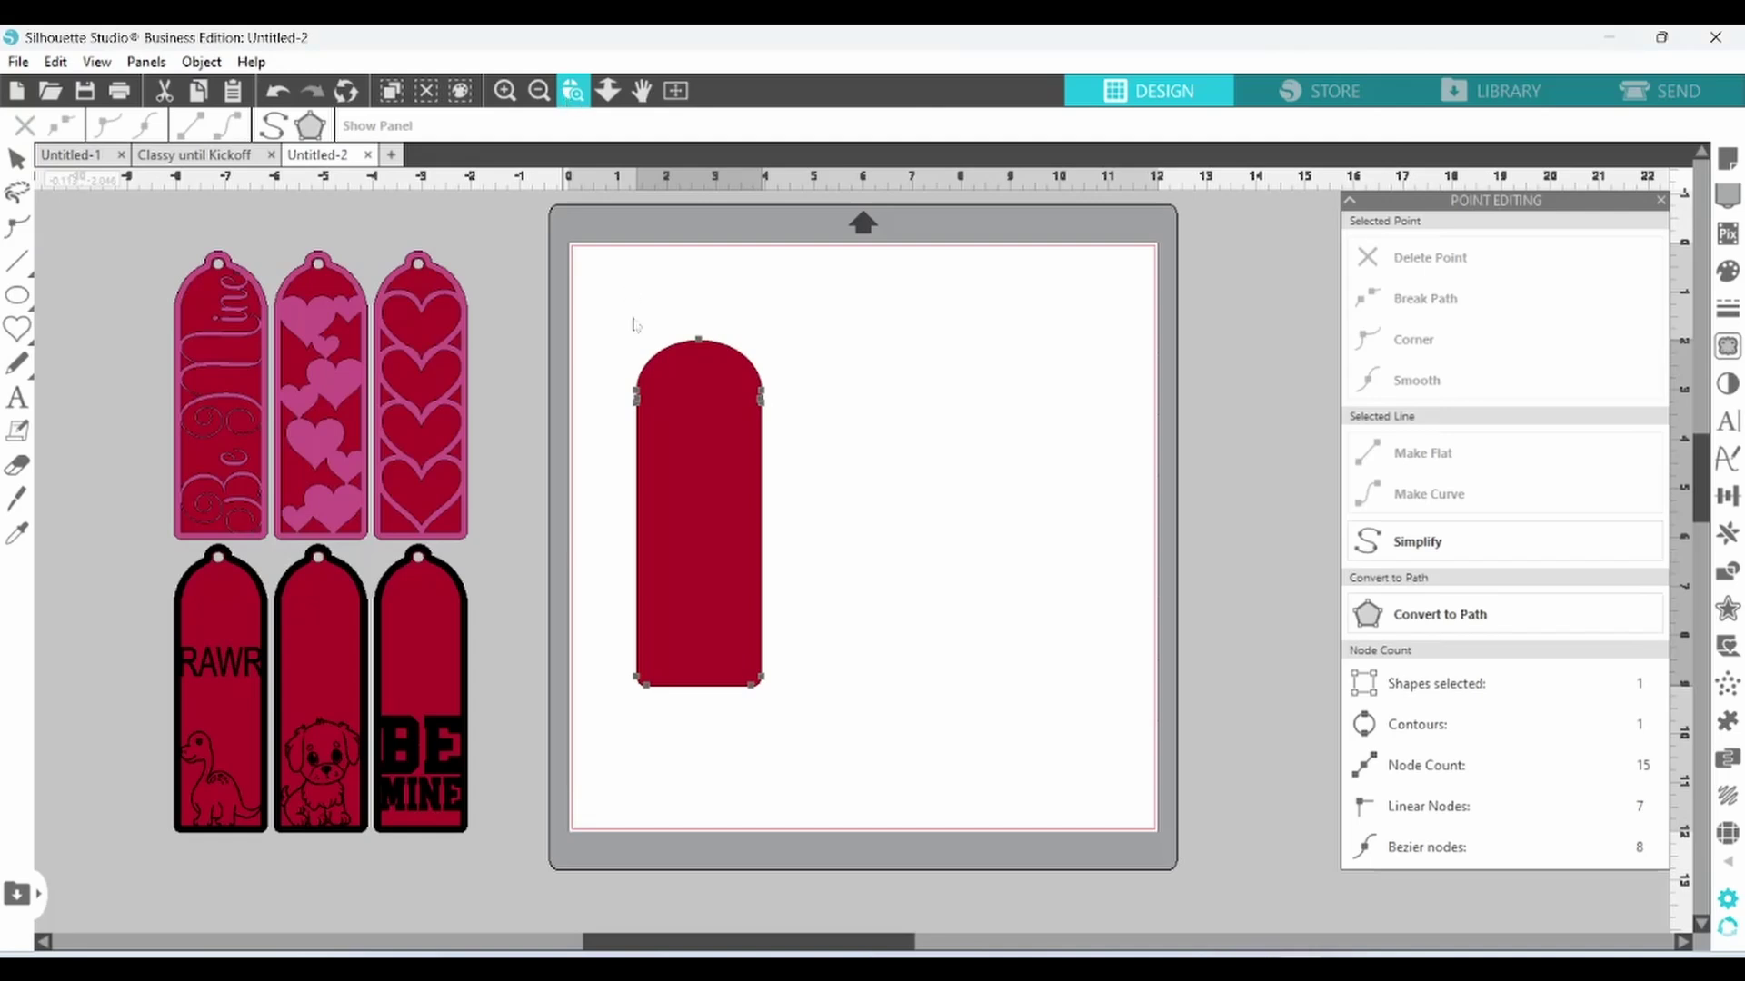
{"action": "left_click", "coordinate": [639, 414]}
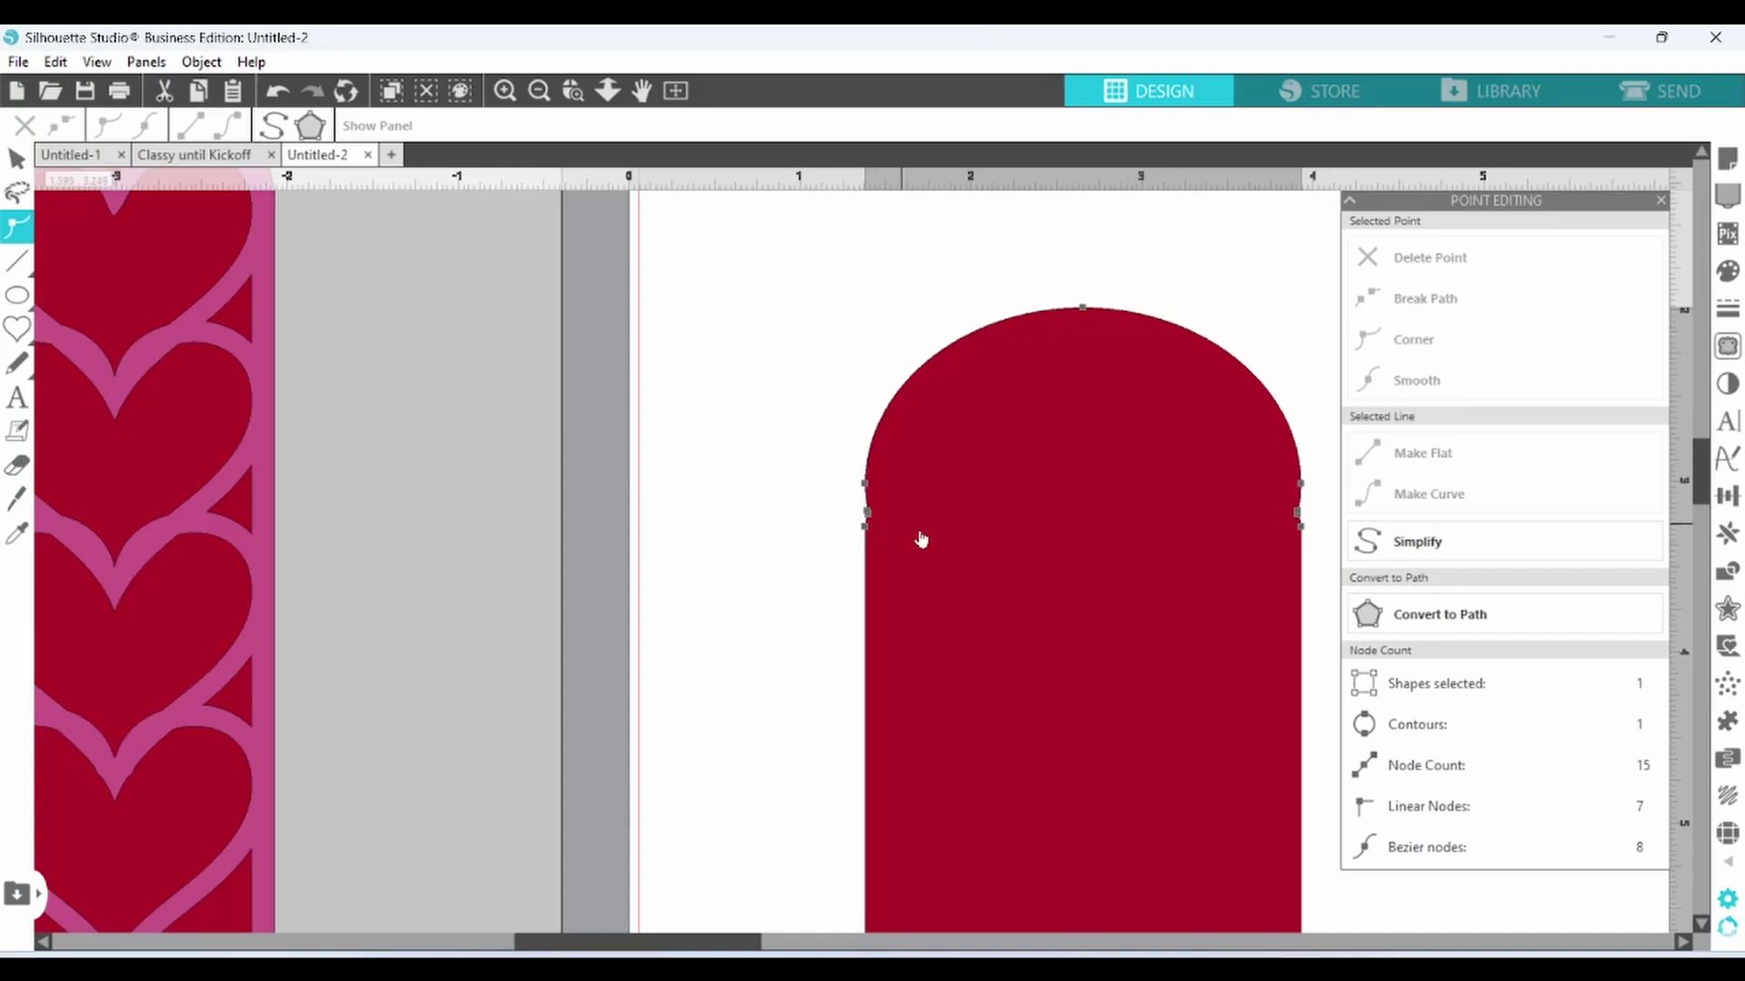
{"action": "left_click", "coordinate": [572, 91]}
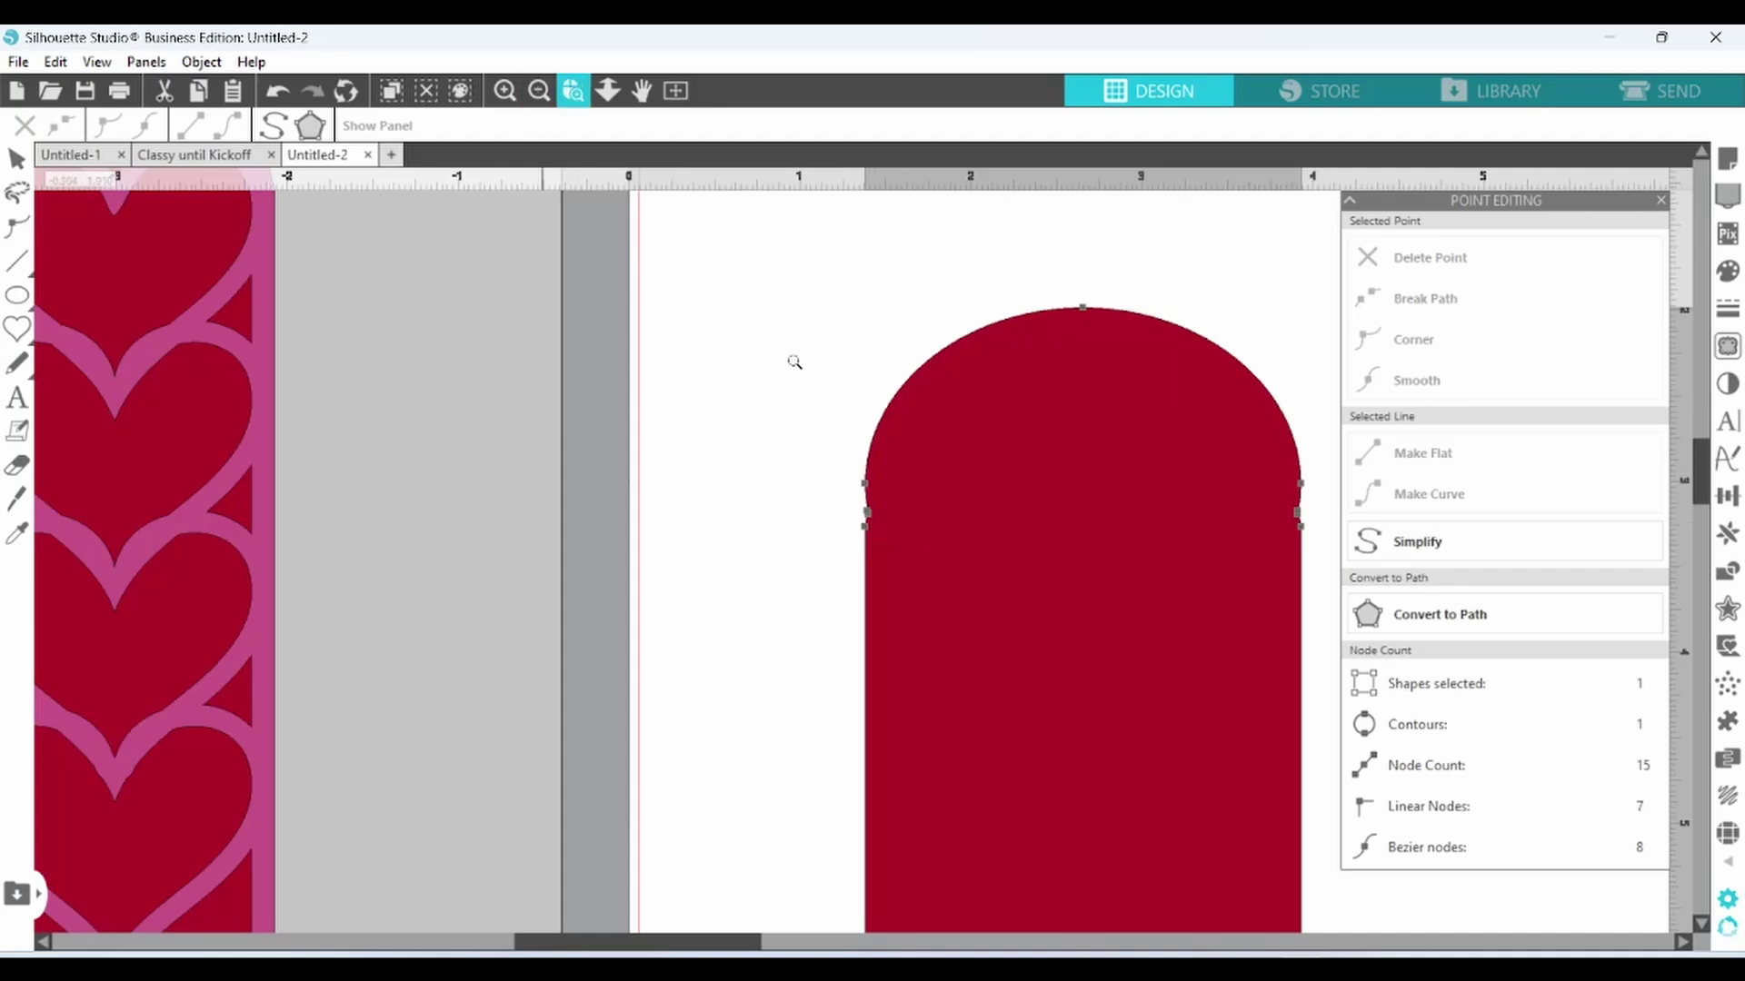
{"action": "left_click", "coordinate": [872, 521]}
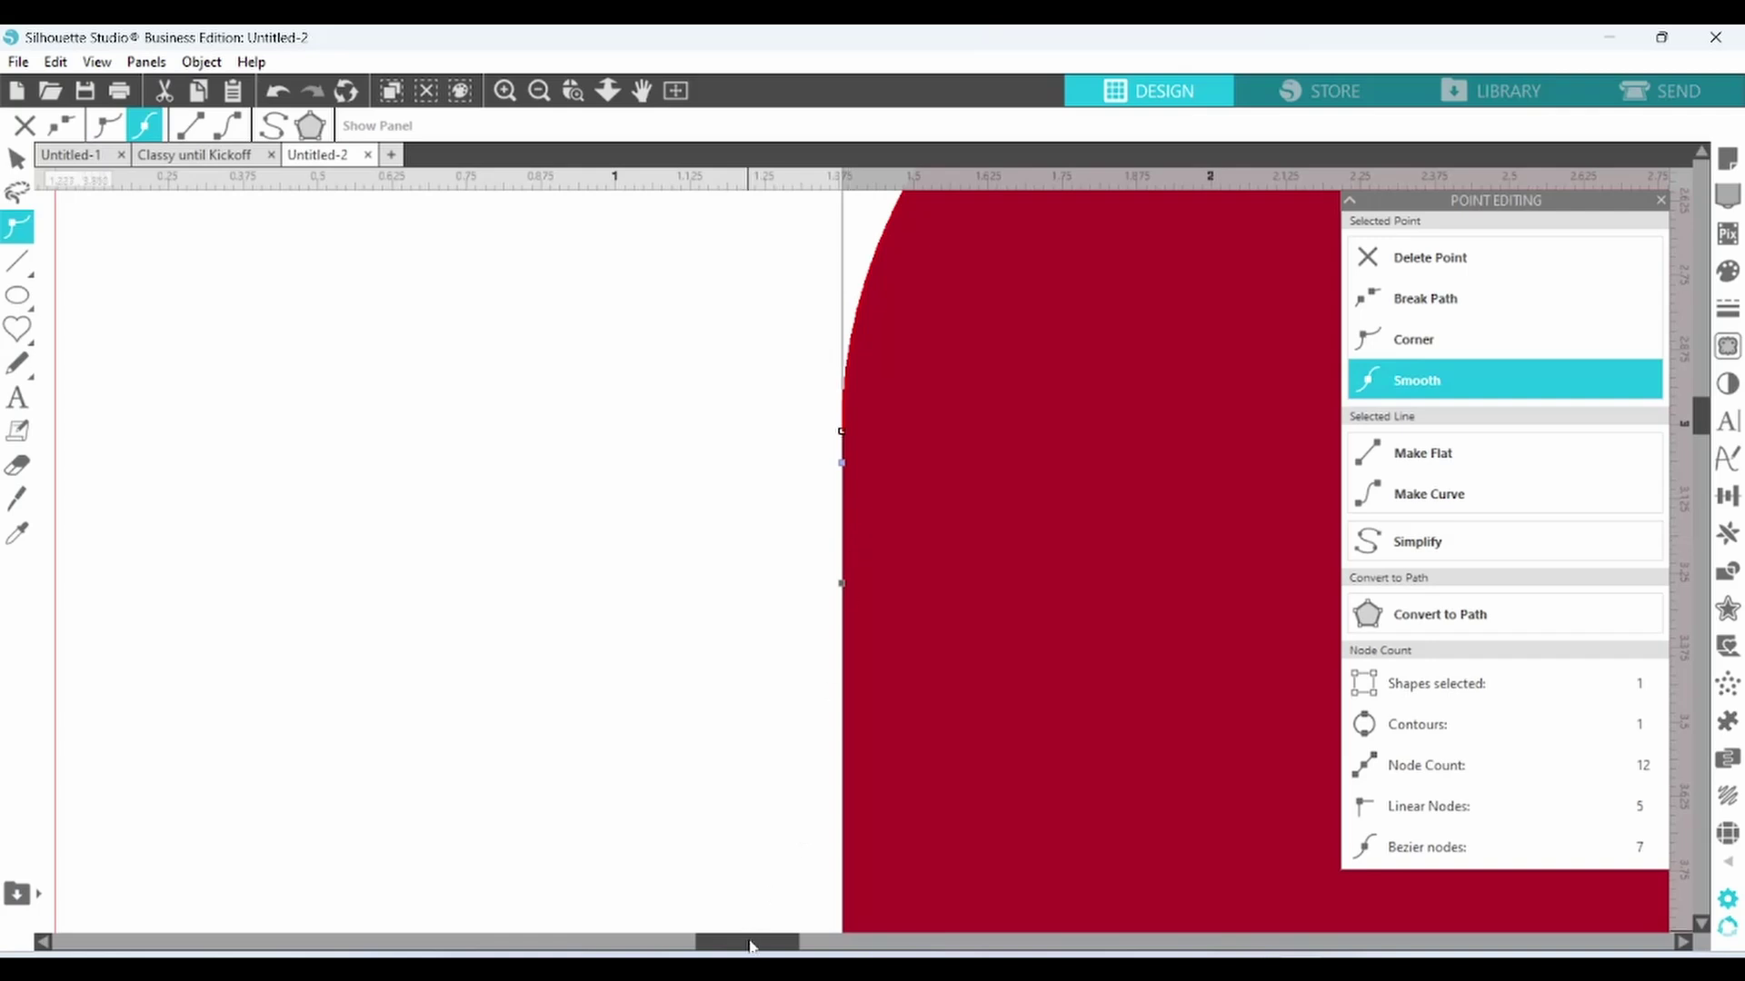
Delete the notch point where the arch meets the right side of the shape.
{"action": "left_click_drag", "start_coordinate": [749, 945], "coordinate": [904, 943]}
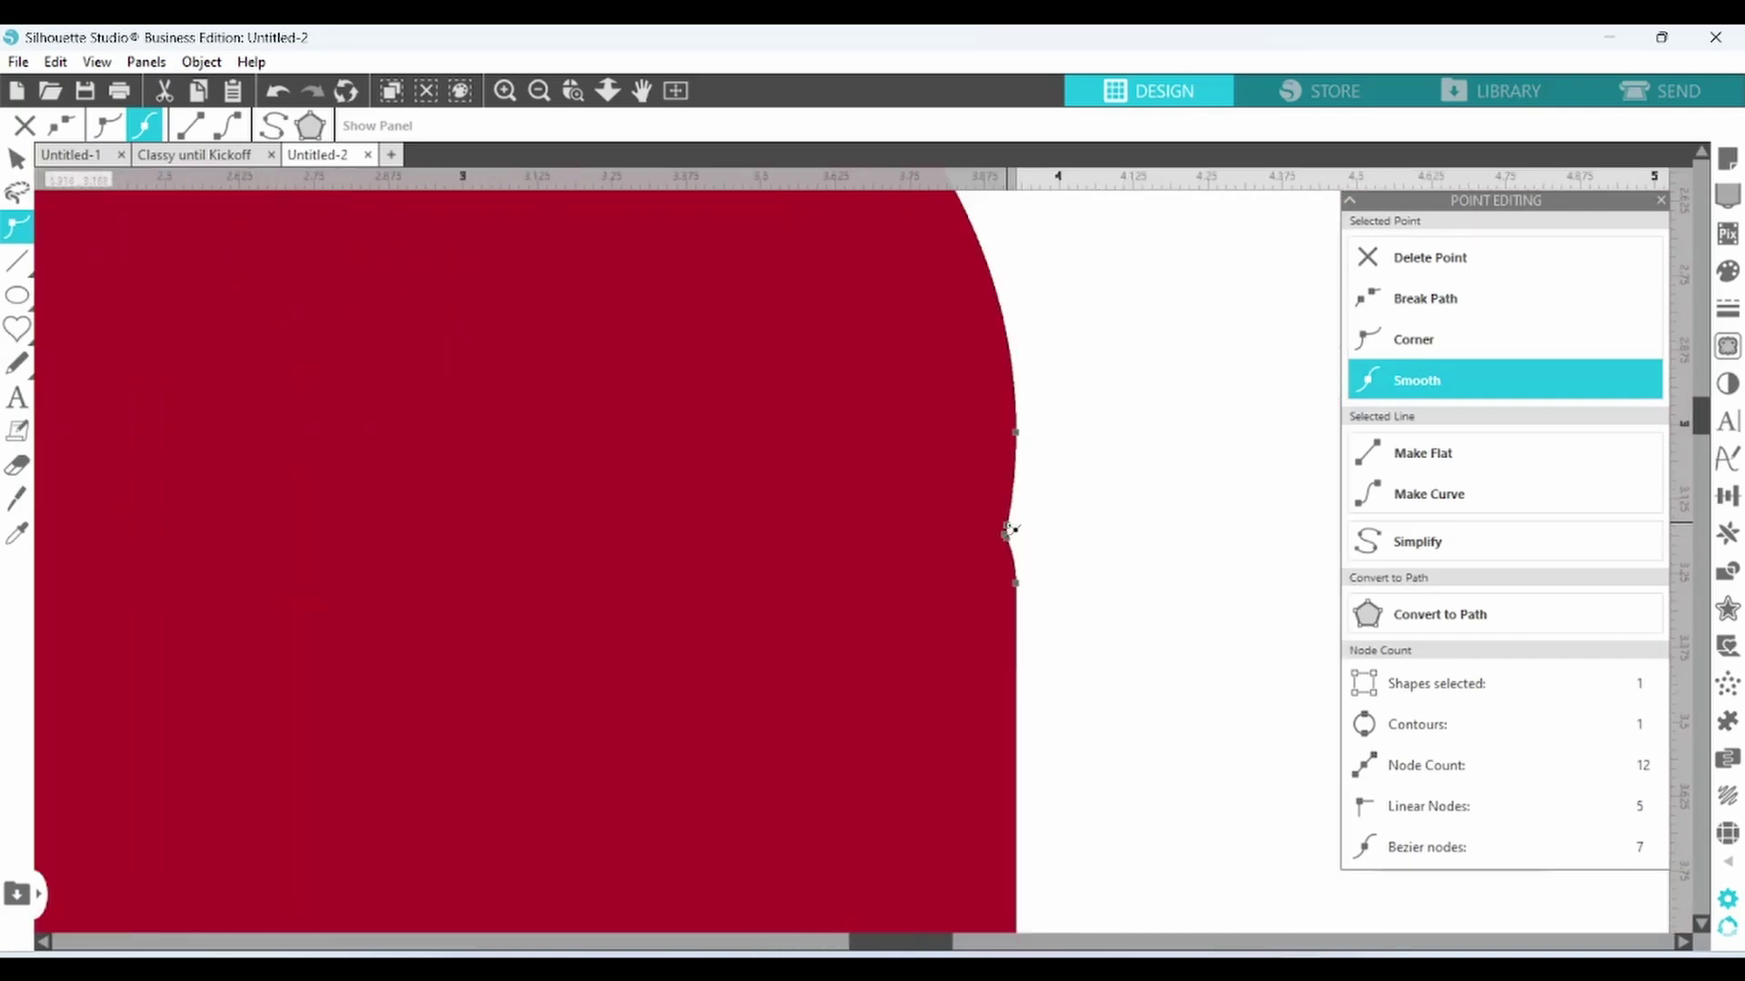
{"action": "left_click", "coordinate": [1007, 532]}
{"action": "key", "text": "Delete"}
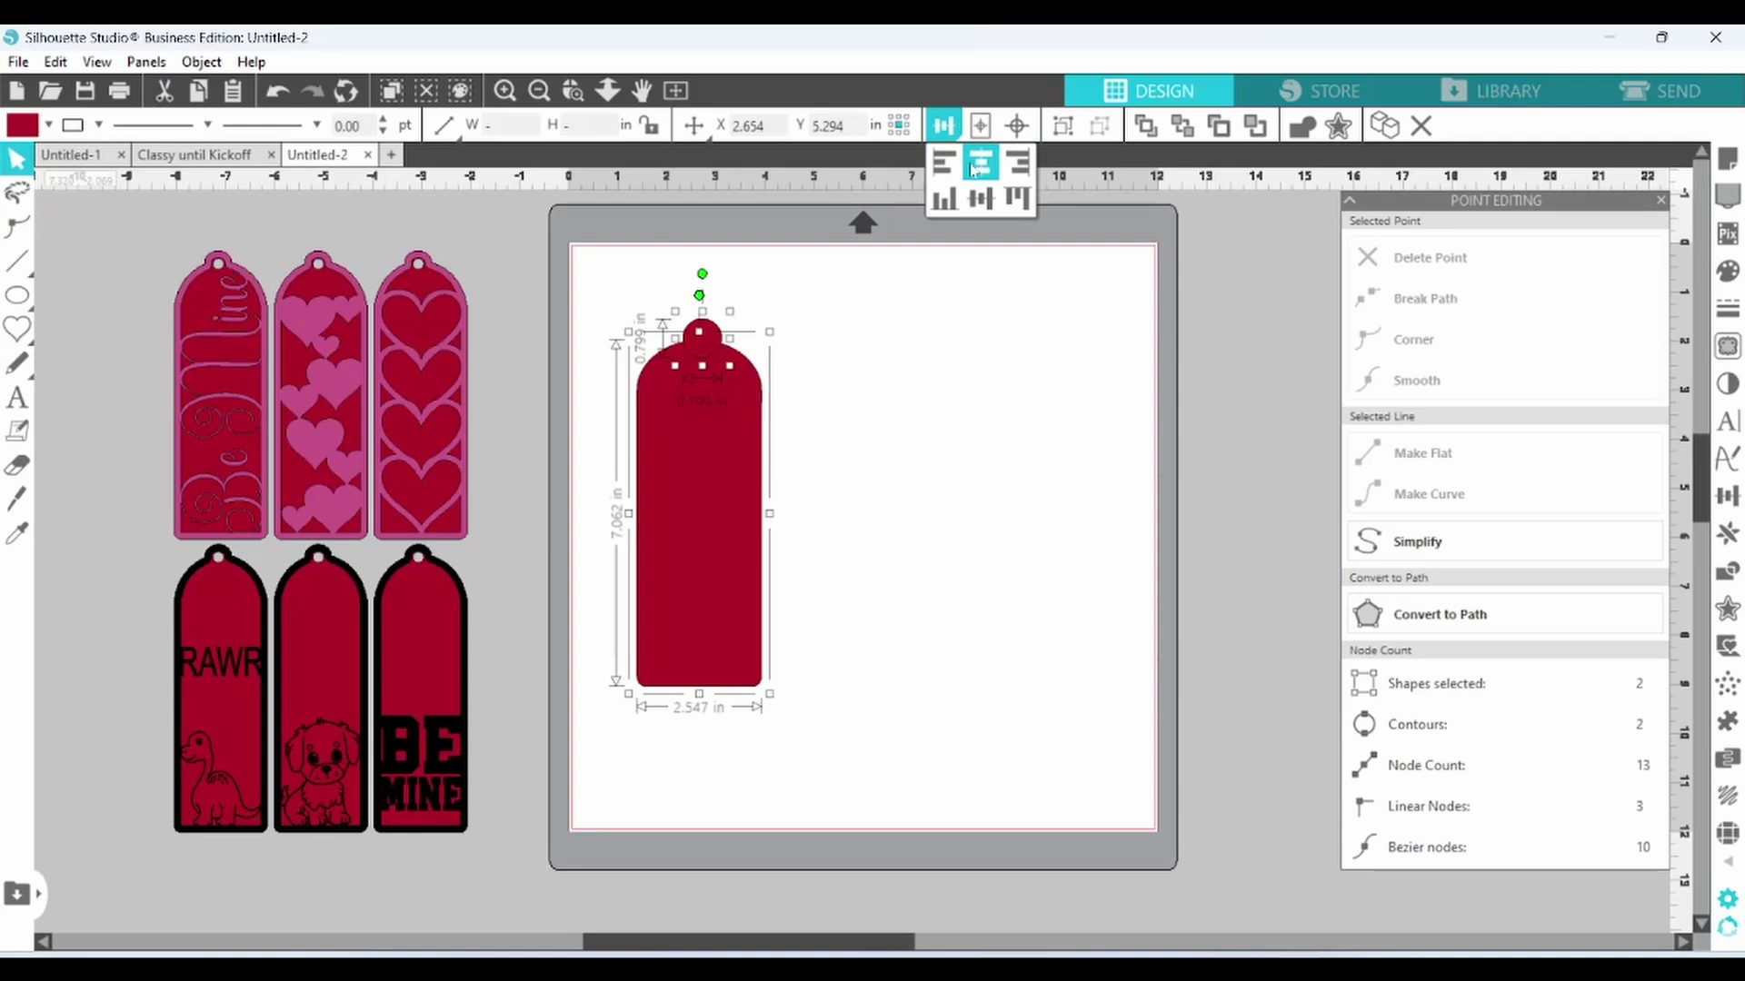
Center-align the small circle on the arch horizontally and weld it to the shape as a hanging tab.
{"action": "left_click", "coordinate": [982, 166]}
{"action": "right_click", "coordinate": [703, 335]}
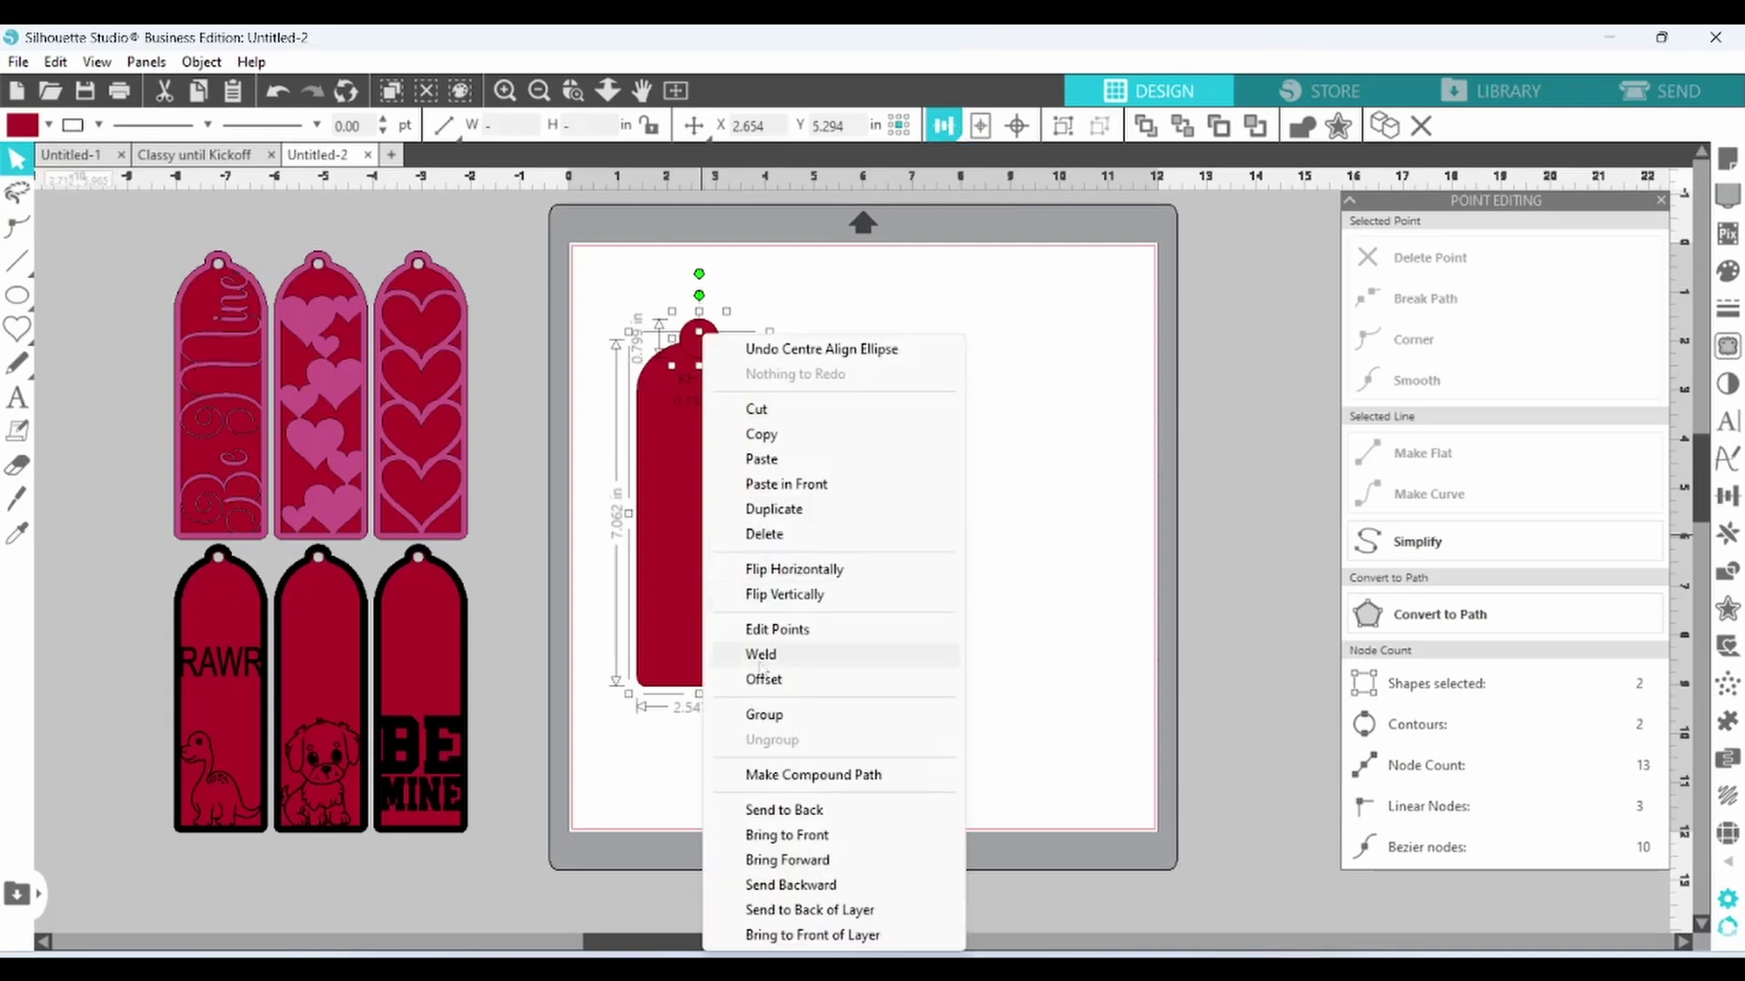
{"action": "left_click", "coordinate": [760, 661]}
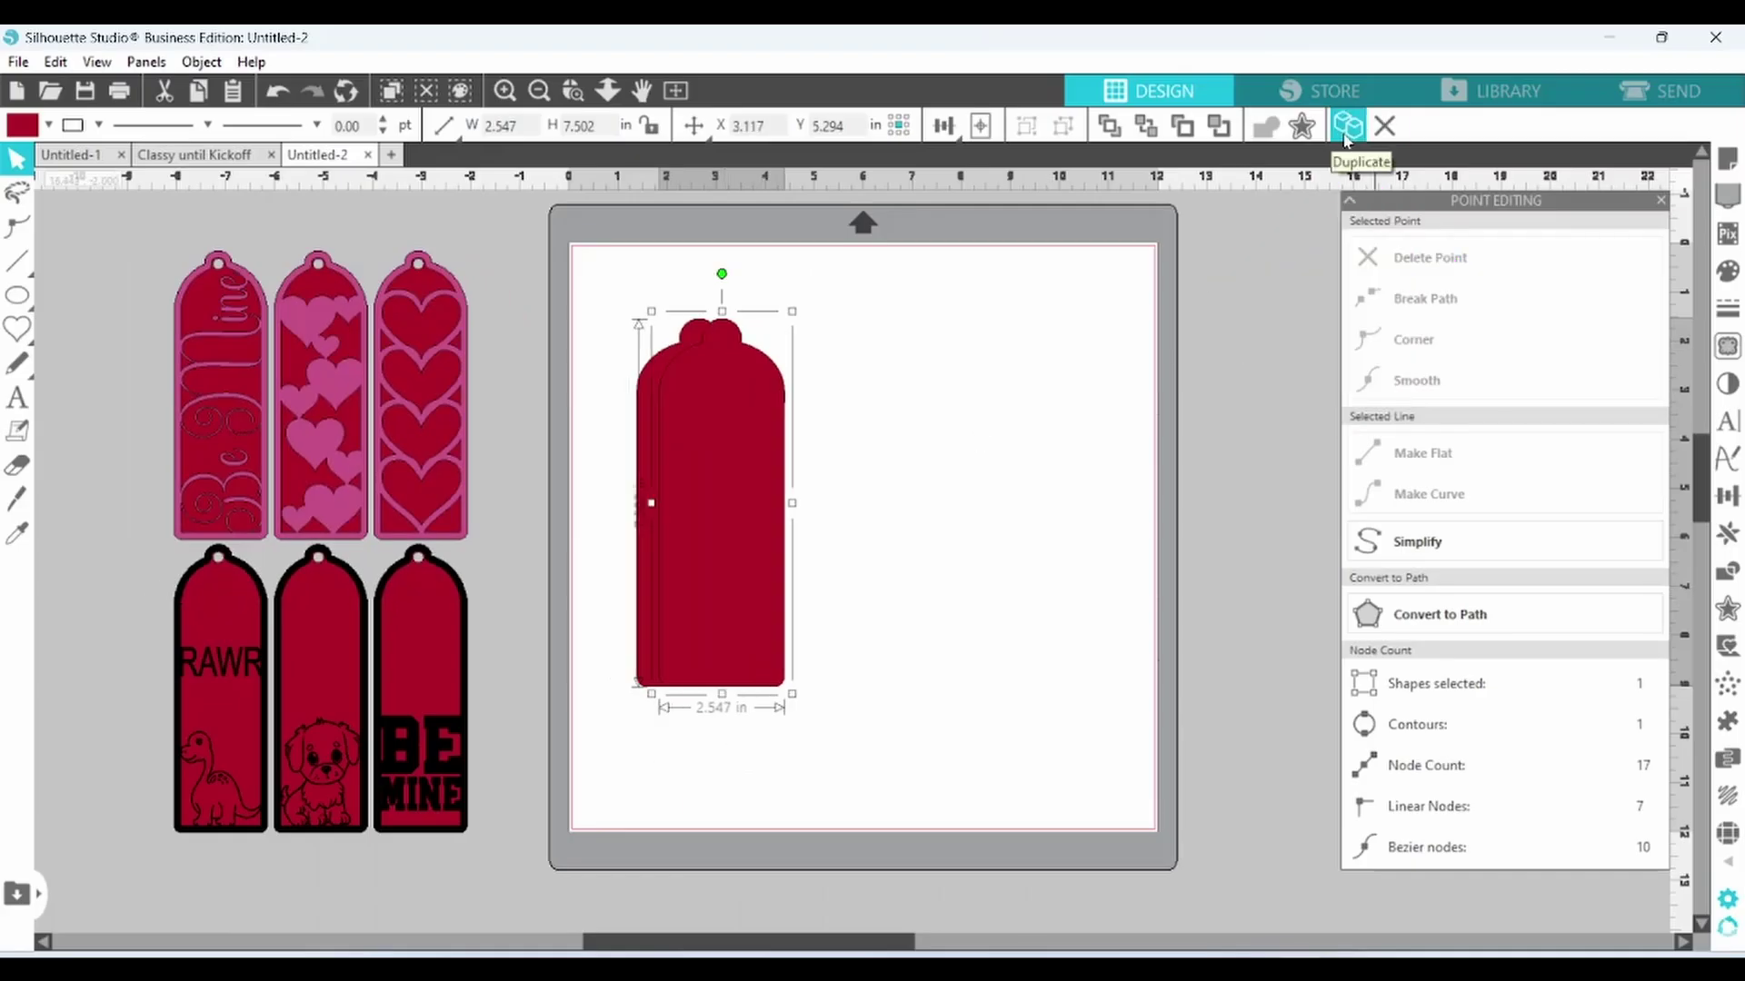
Place the duplicated bookmark shape to the right of the original and give it an internal offset of 0.16 in.
{"action": "left_click_drag", "start_coordinate": [767, 484], "coordinate": [869, 492]}
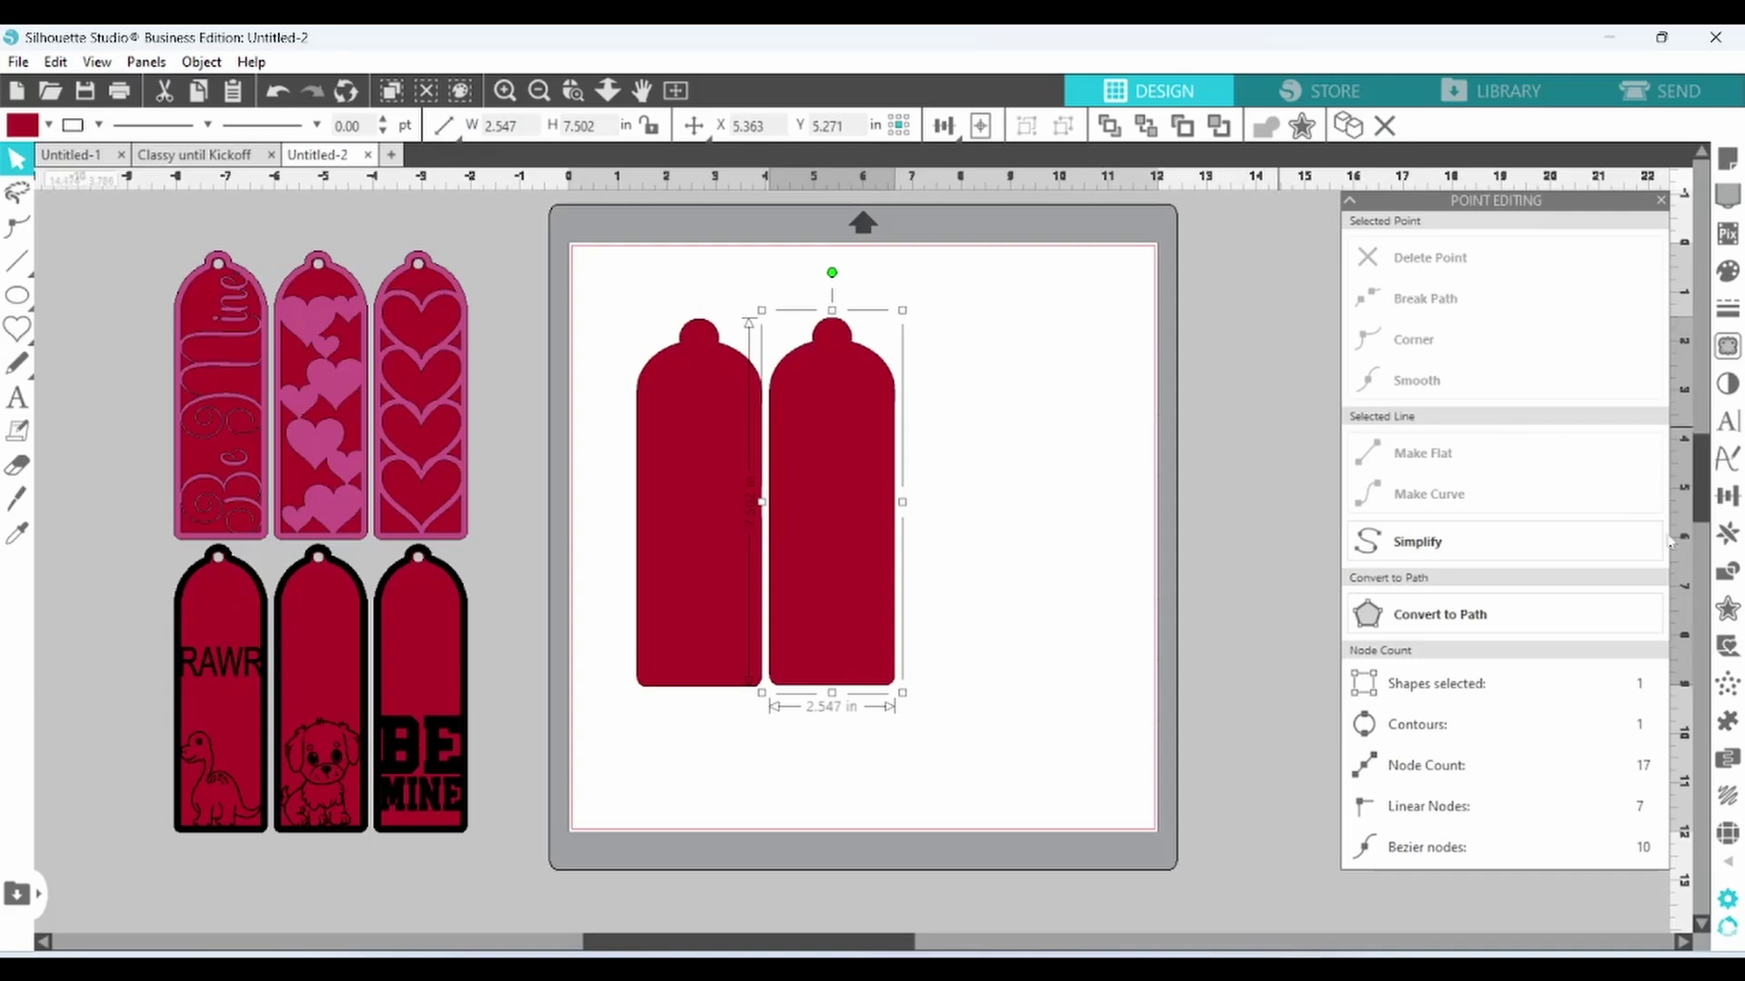
{"action": "left_click", "coordinate": [1724, 617]}
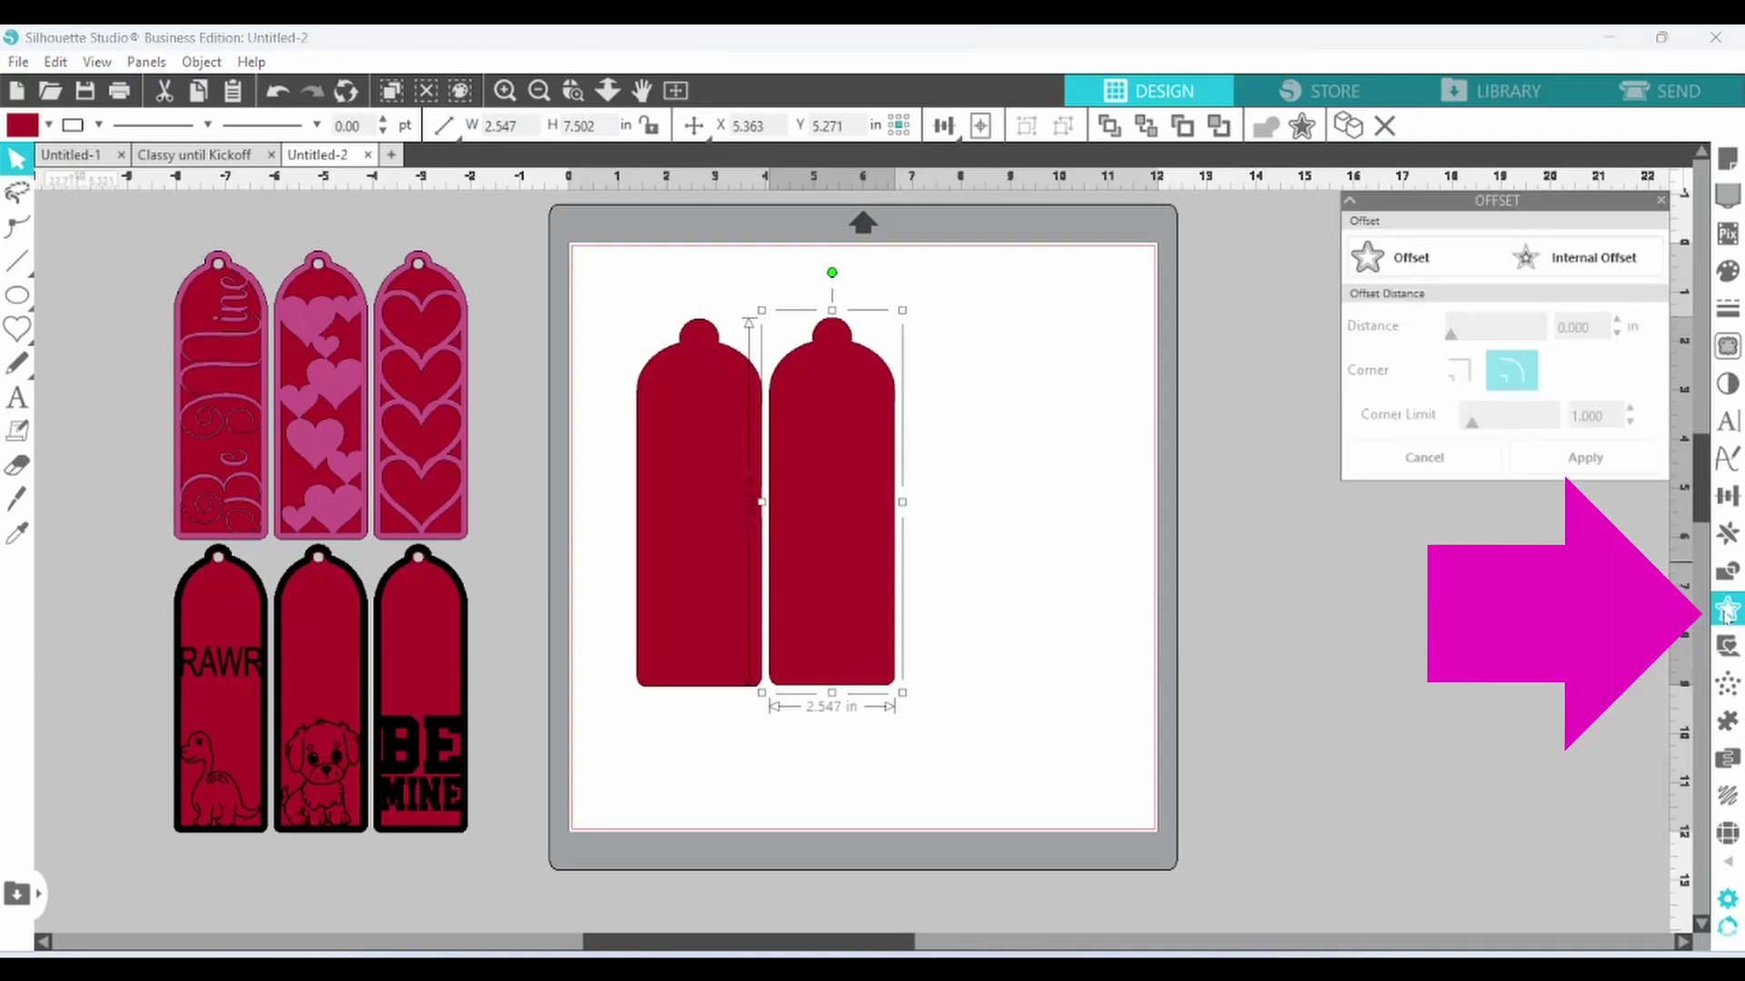
{"action": "left_click", "coordinate": [1597, 266]}
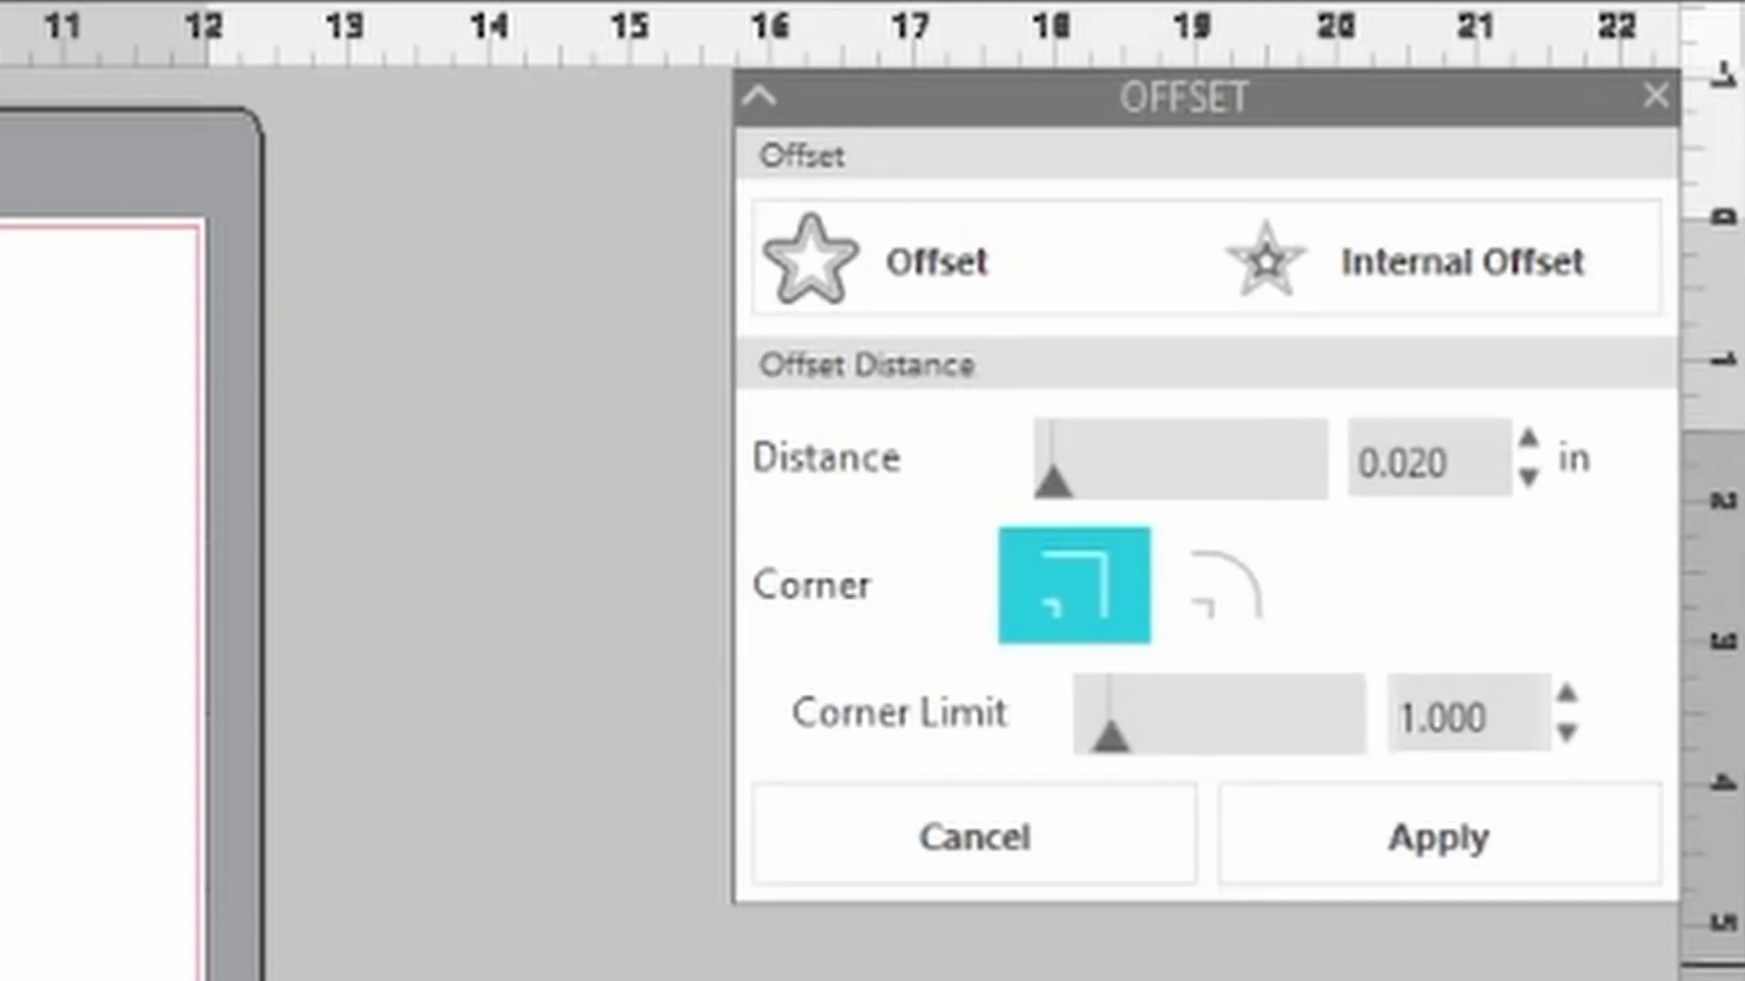
{"action": "double_click", "coordinate": [1426, 462]}
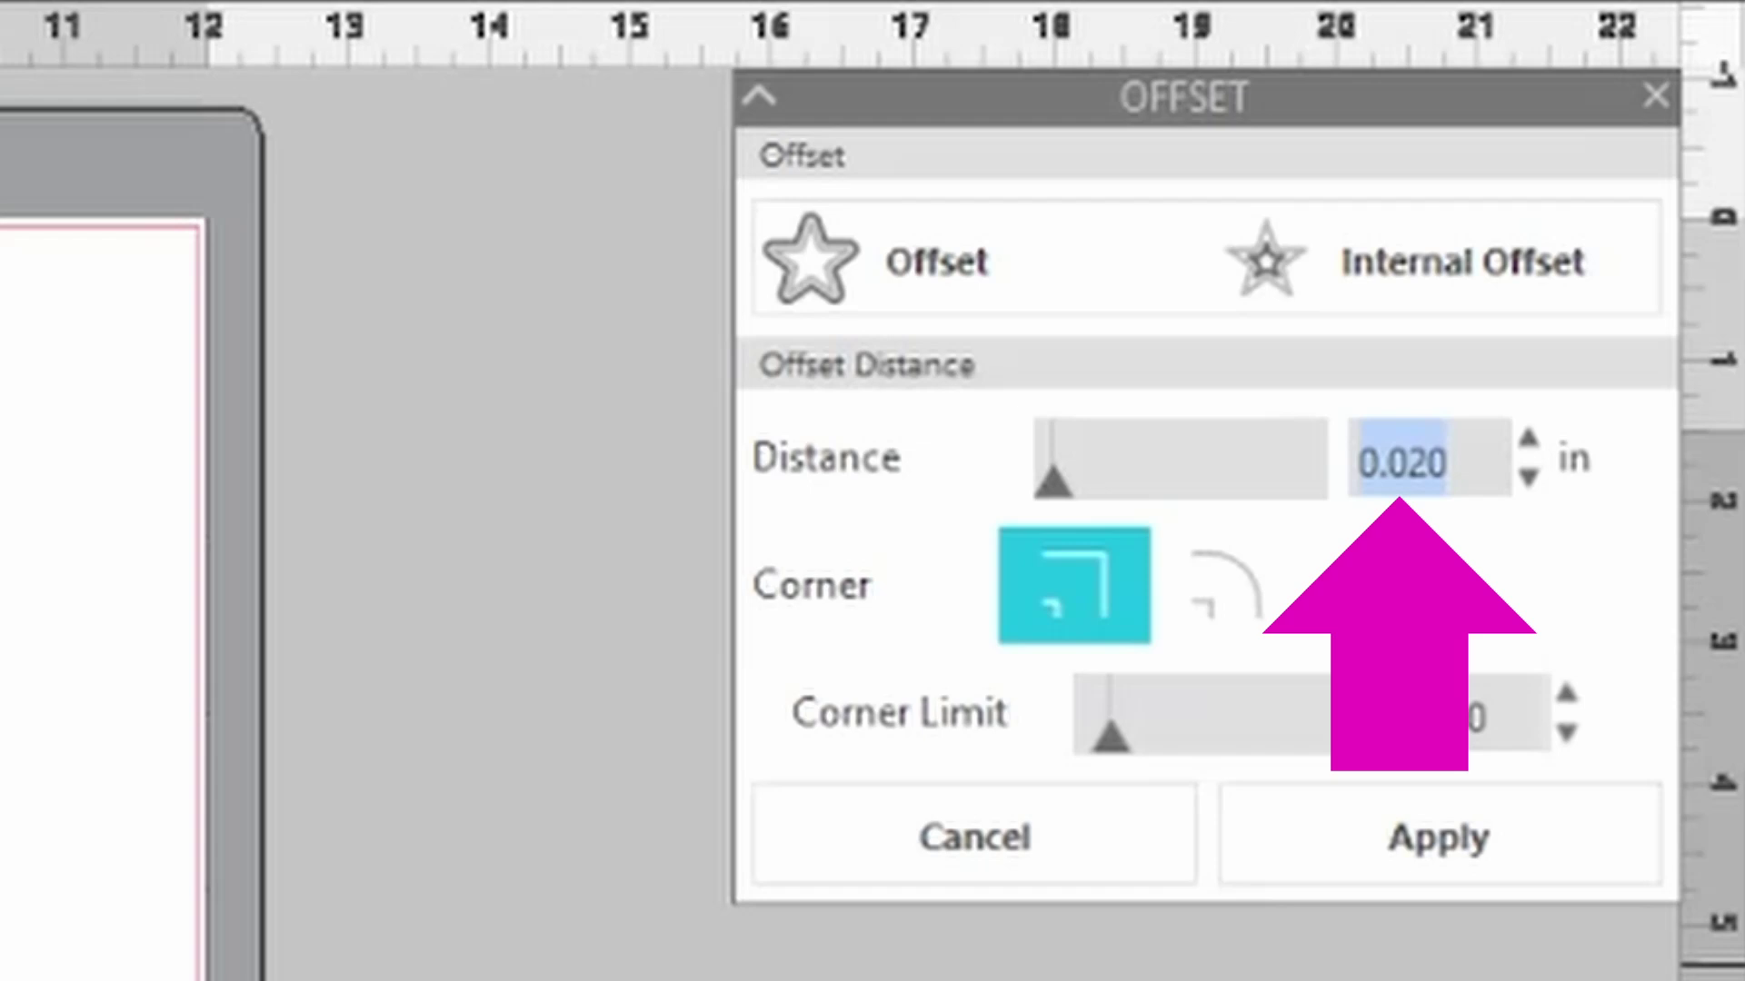
{"action": "type", "text": ".16"}
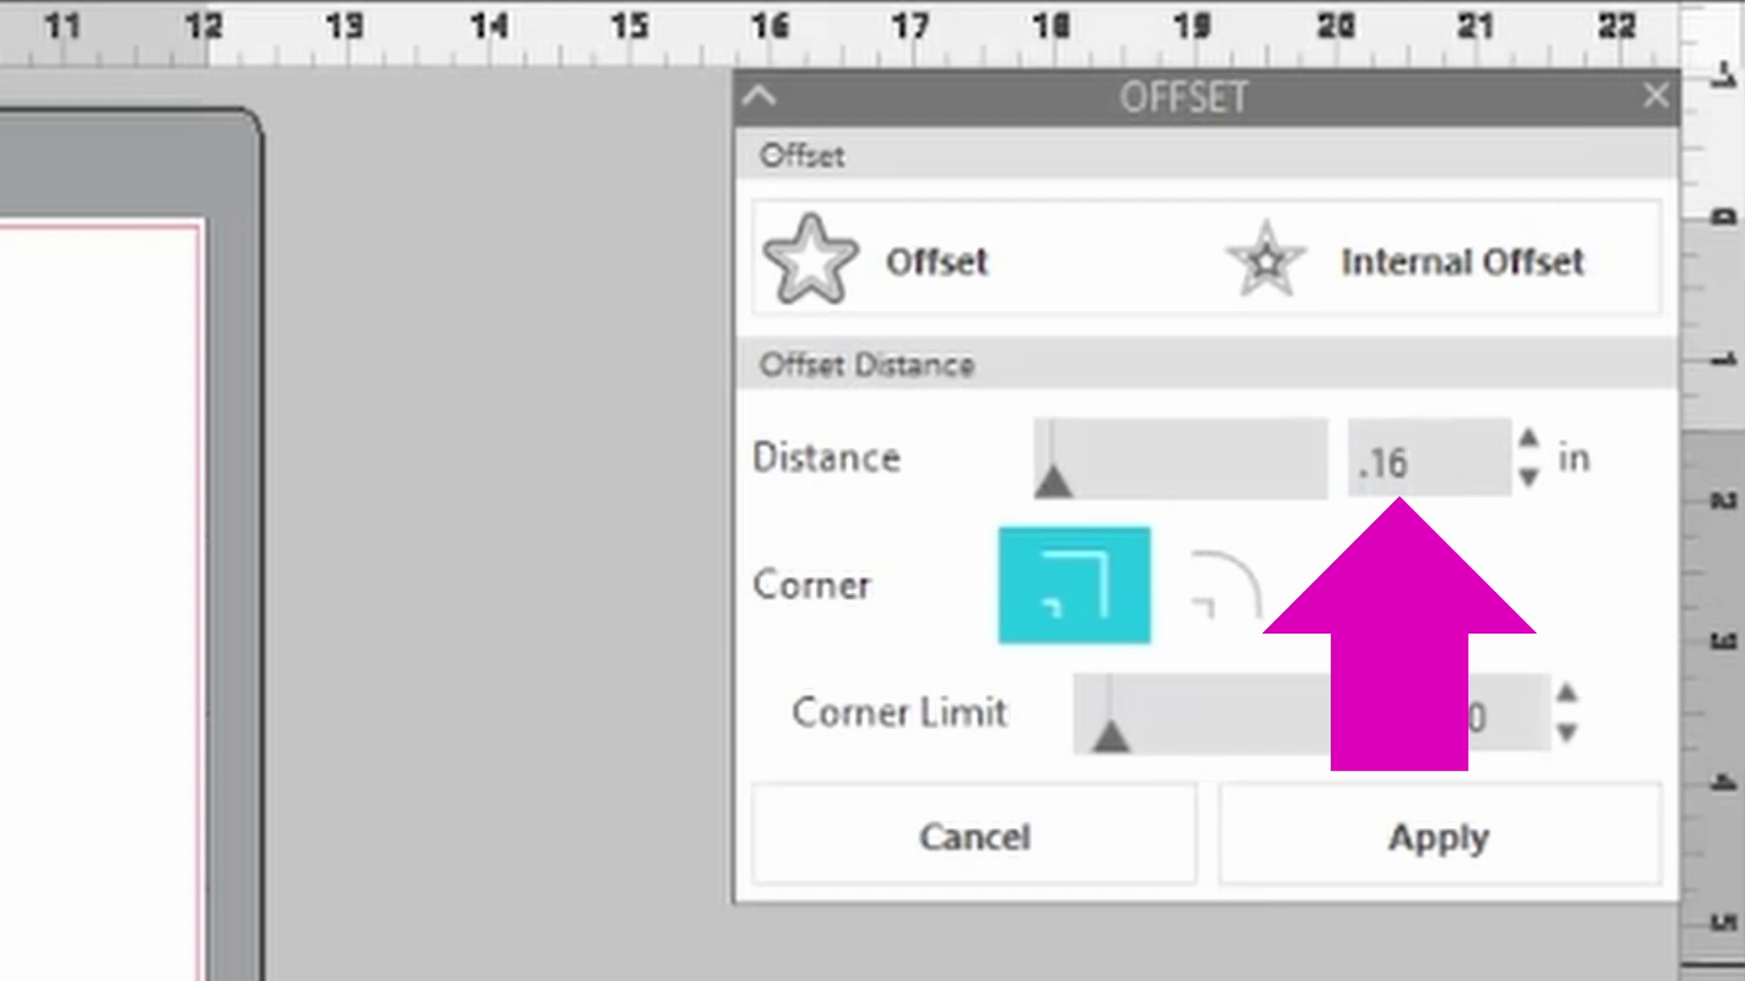
{"action": "key", "text": "Return"}
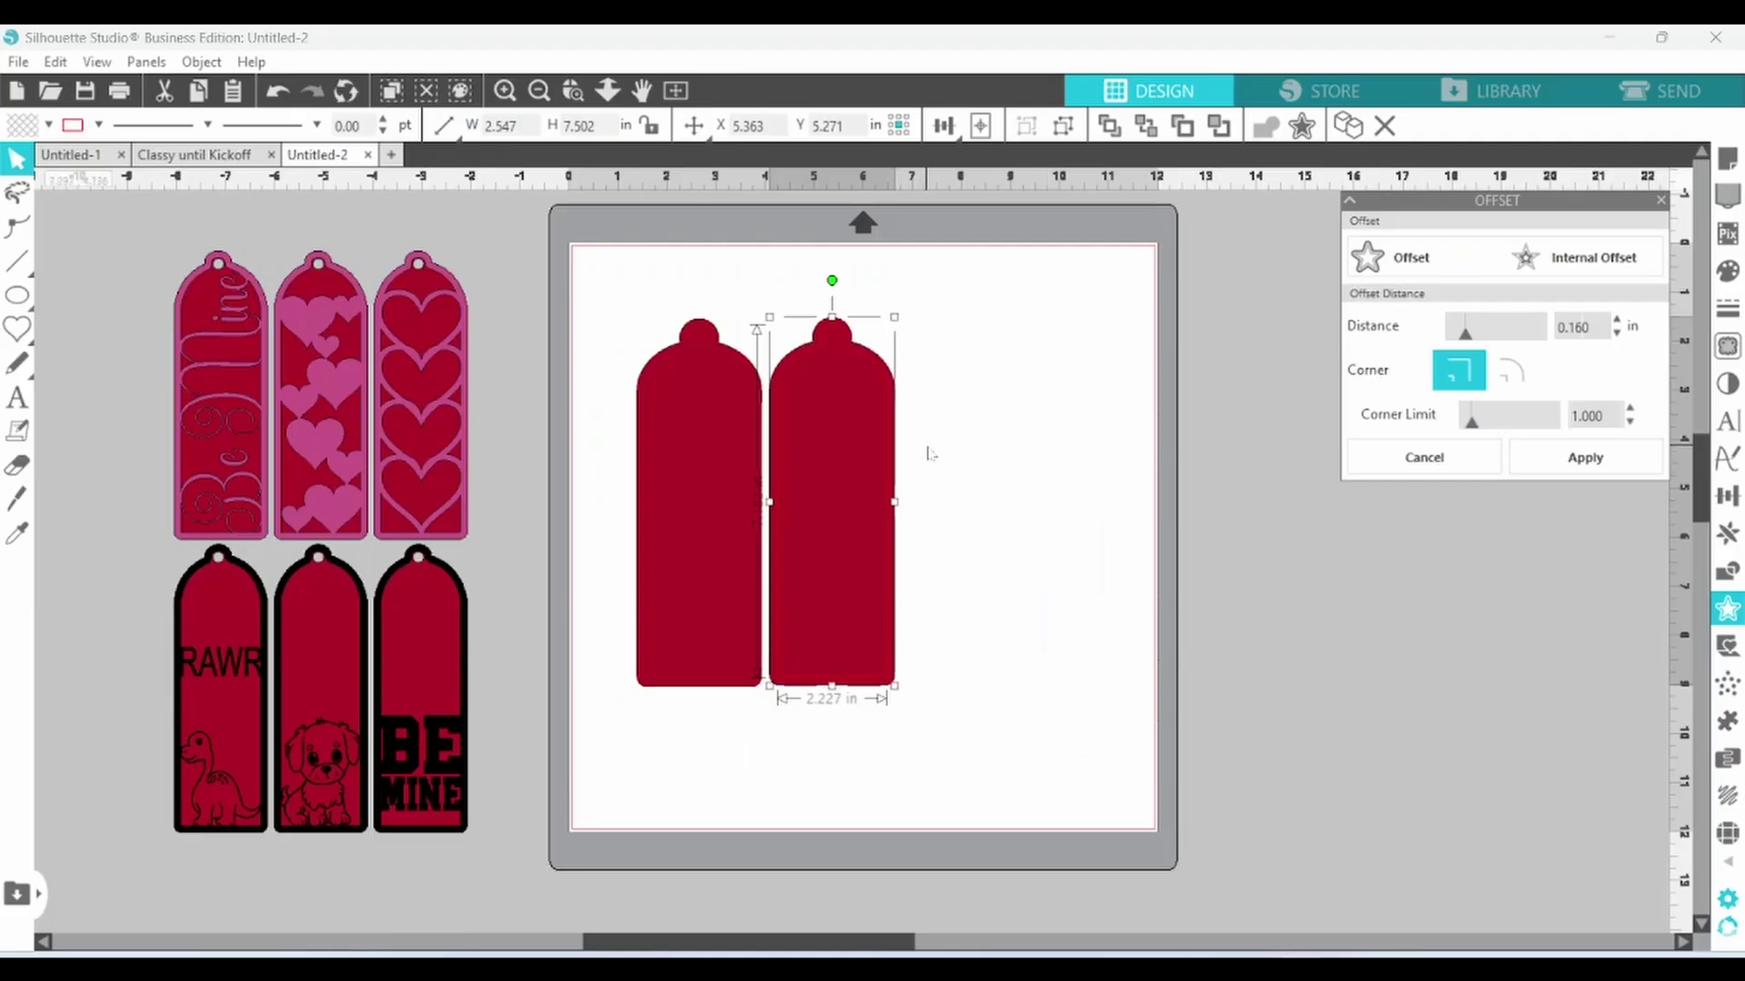
Select the duplicate together with its internal offset and make them a compound path to form a hollow frame.
{"action": "left_click", "coordinate": [854, 484]}
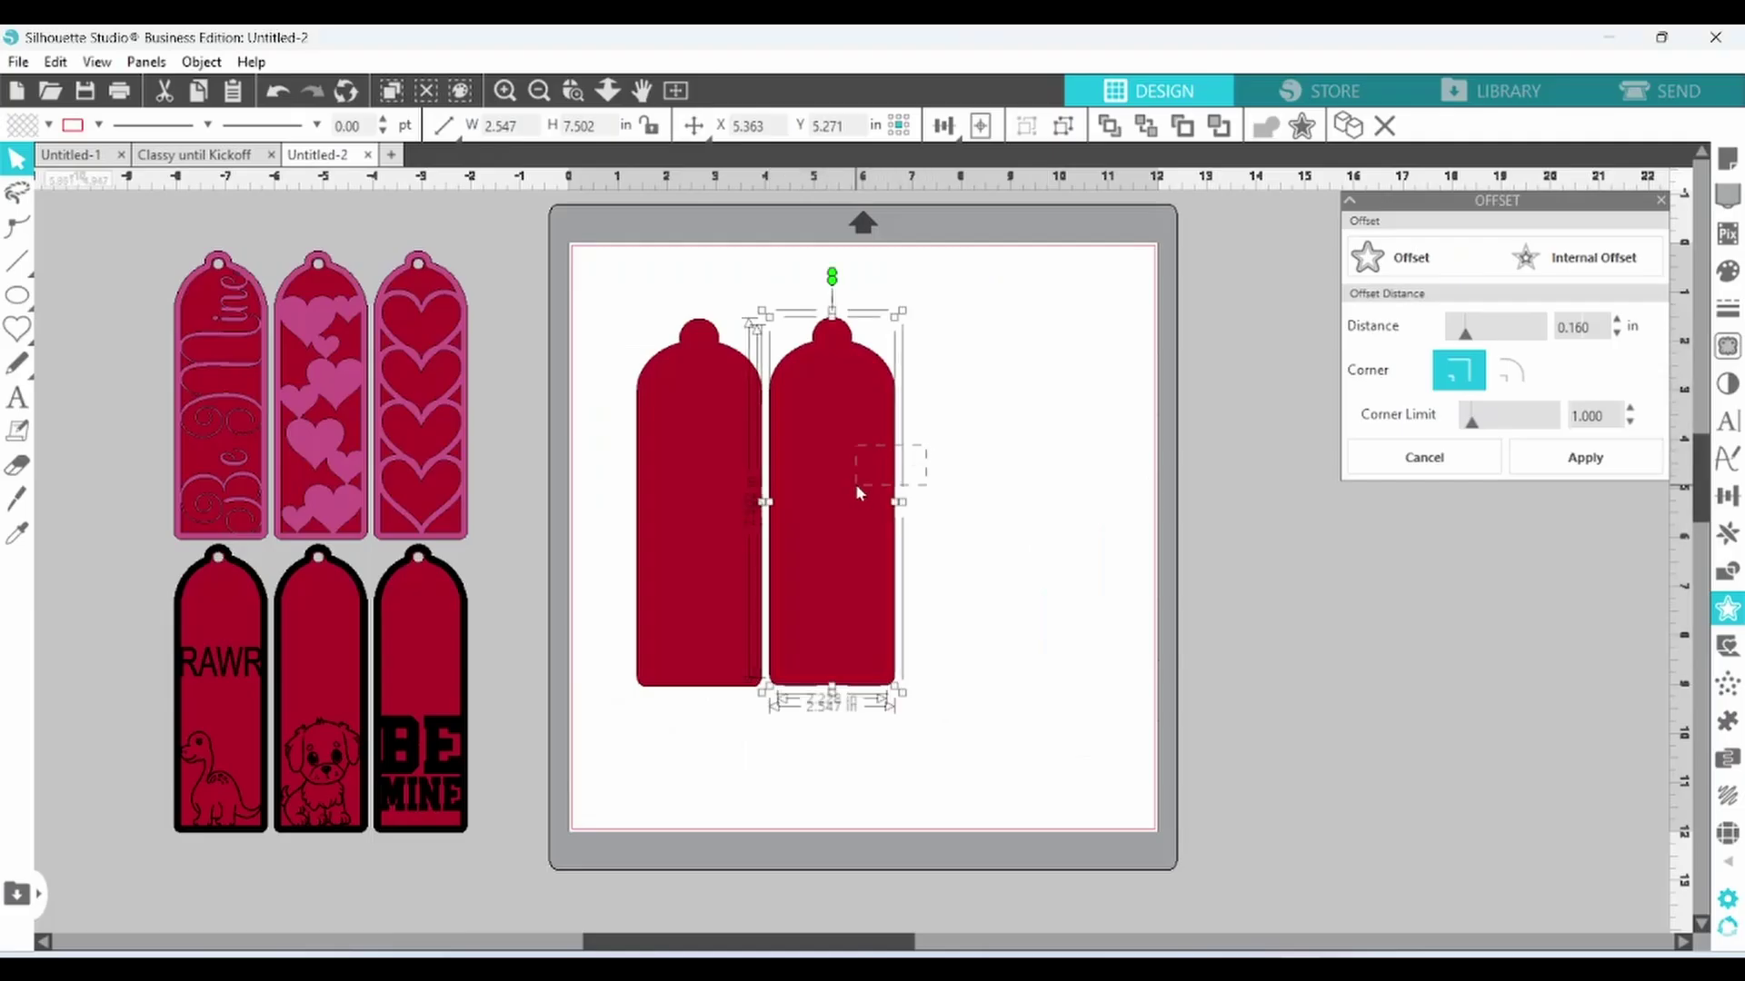
{"action": "right_click", "coordinate": [856, 495]}
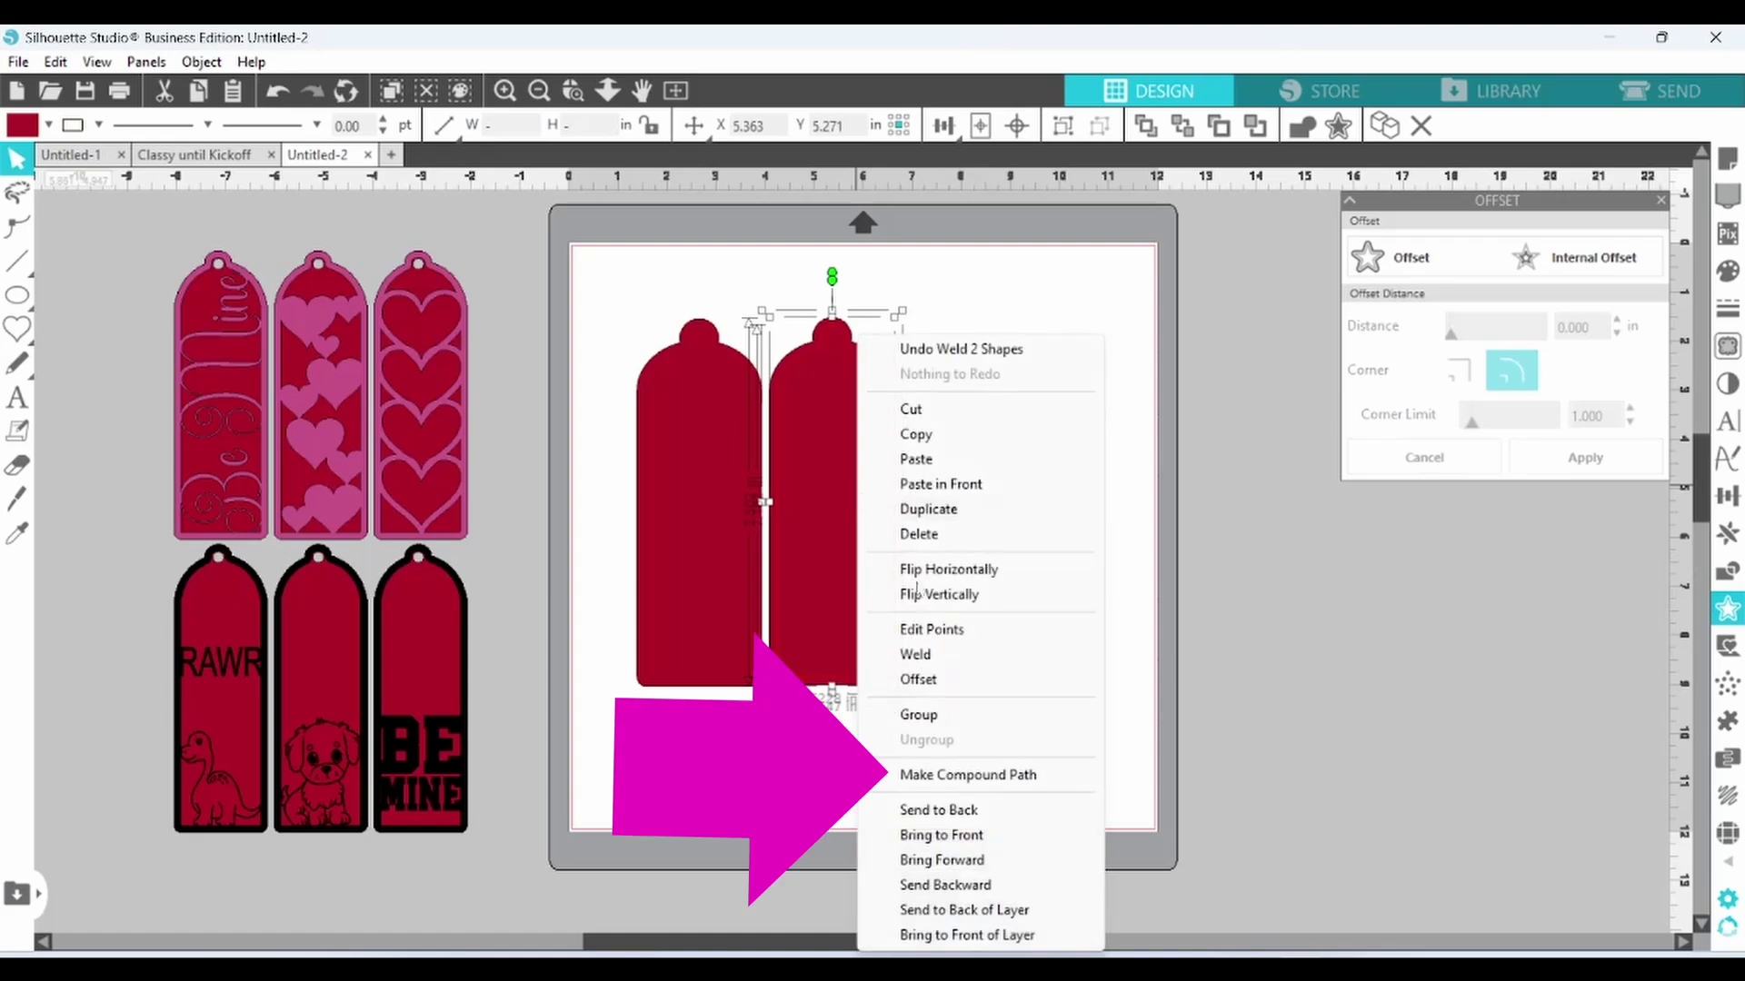
{"action": "left_click", "coordinate": [948, 775]}
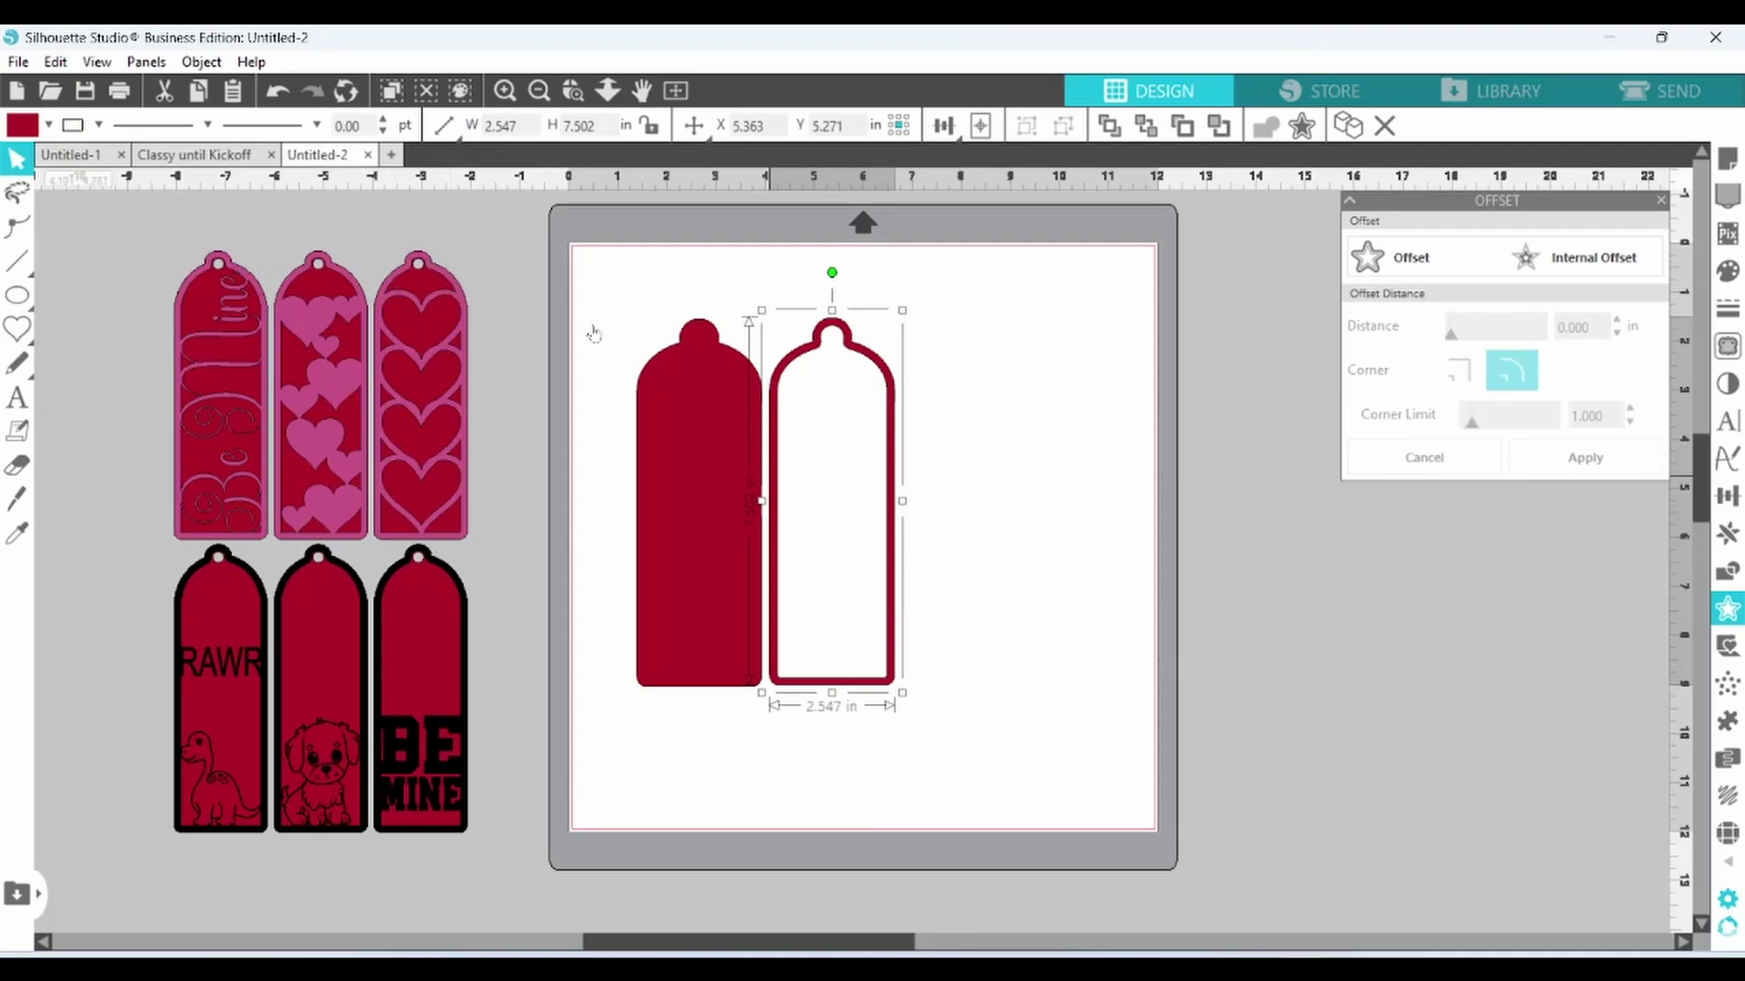
Fill the frame with pink and center it together with the solid red bookmark shape.
{"action": "left_click", "coordinate": [48, 124]}
{"action": "left_click", "coordinate": [295, 207]}
{"action": "left_click_drag", "start_coordinate": [647, 289], "coordinate": [820, 438]}
{"action": "left_click", "coordinate": [1017, 127]}
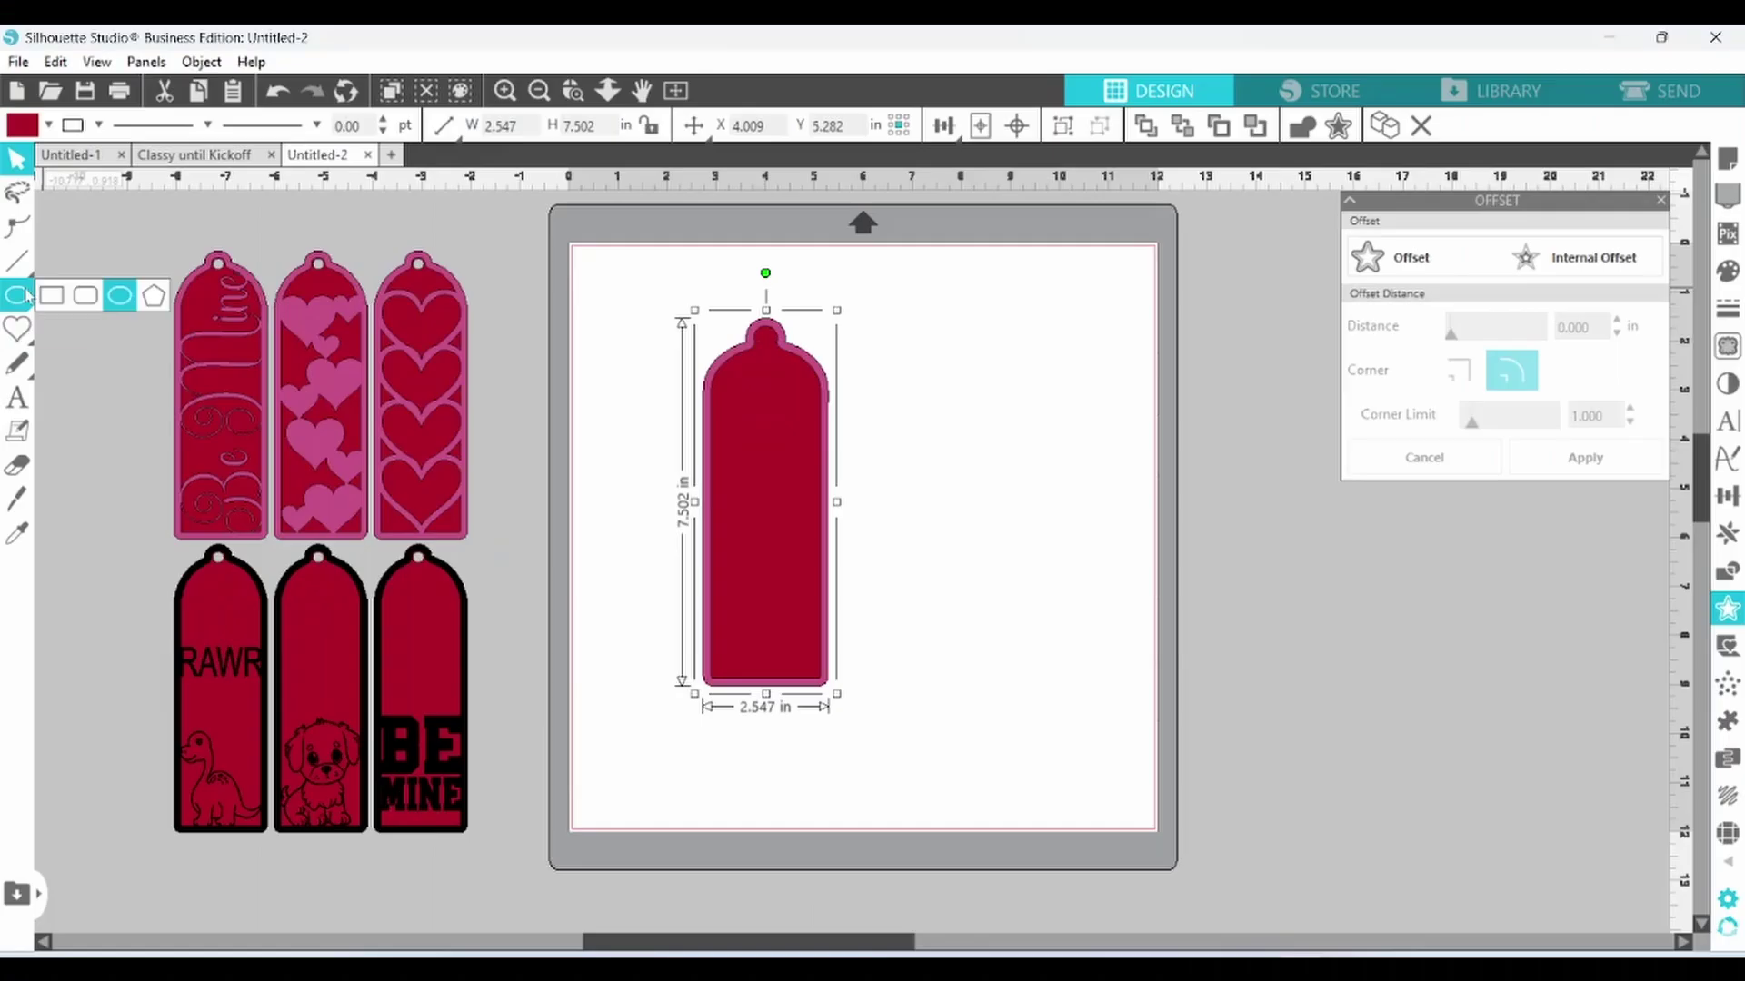
Draw a circle about 0.53 in wide, place it on the bookmark's tab, and fill it with black.
{"action": "left_click", "coordinate": [20, 296]}
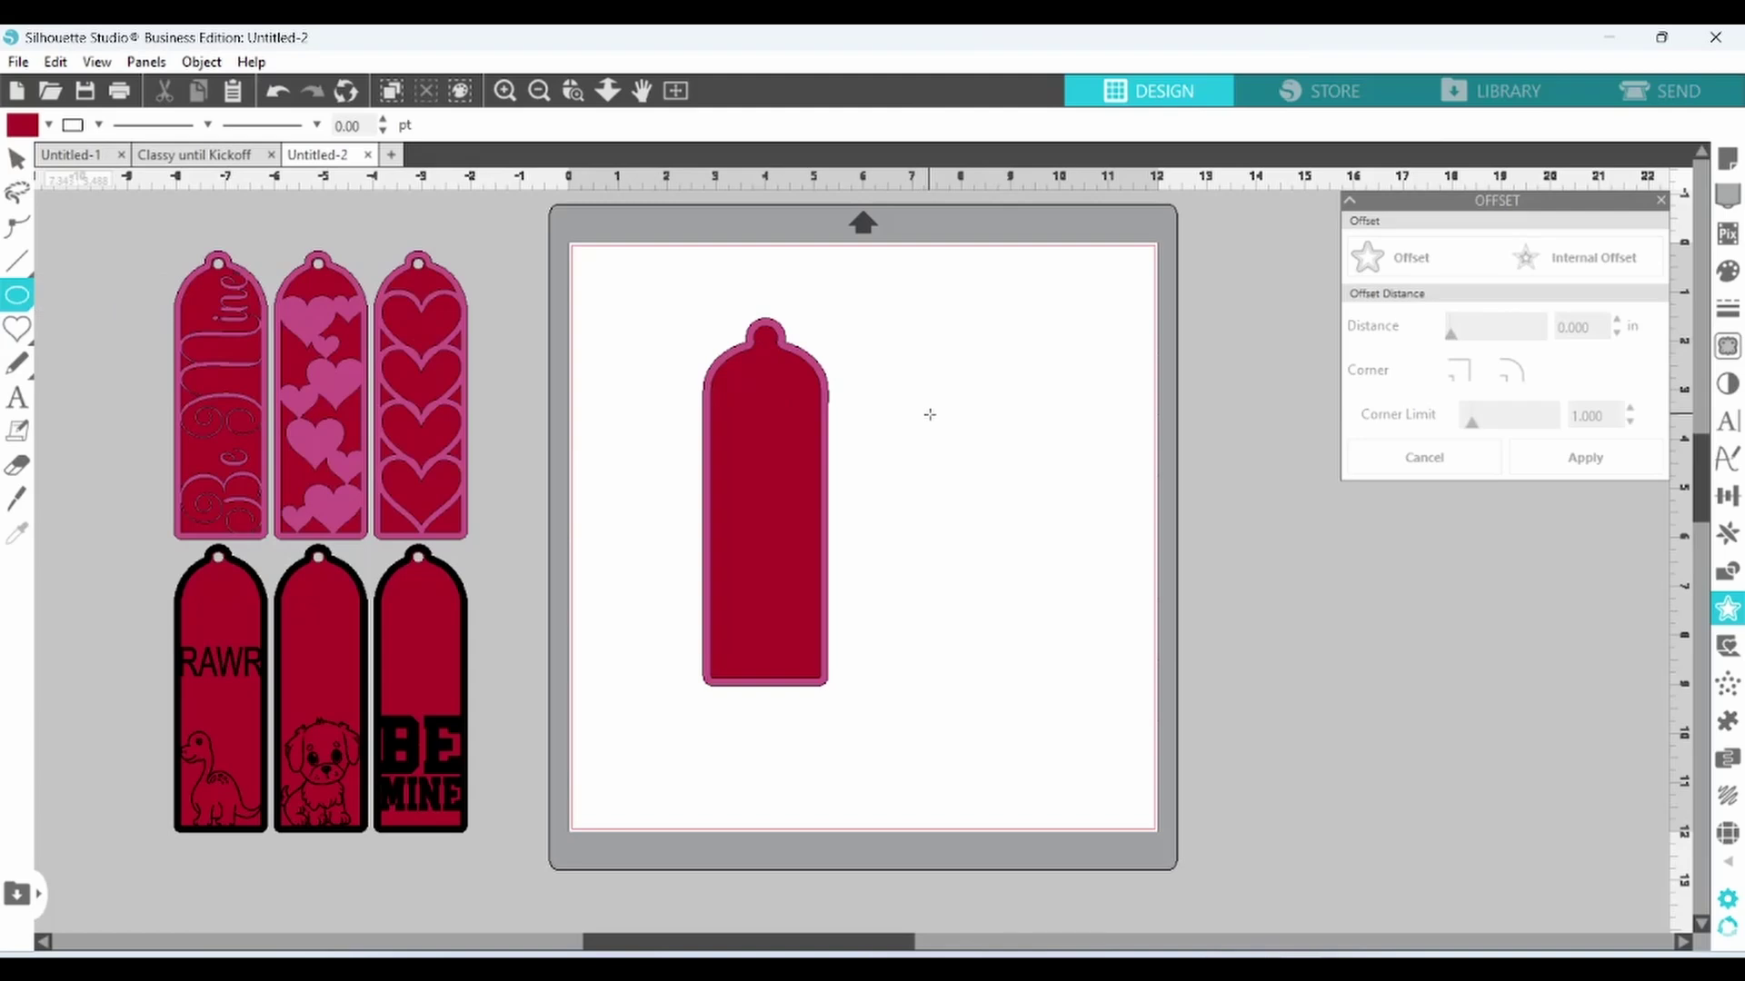
{"action": "mouse_move", "coordinate": [942, 432]}
{"action": "left_mouse_down"}
{"action": "mouse_move", "coordinate": [964, 449]}
{"action": "mouse_move", "coordinate": [767, 353]}
{"action": "left_mouse_up"}
{"action": "left_click", "coordinate": [48, 125]}
{"action": "left_click", "coordinate": [47, 163]}
Shrink the black circle to about 0.39 in and center-align it horizontally with the bookmark.
{"action": "scroll", "coordinate": [772, 356], "scroll_direction": "up", "scroll_amount": 5}
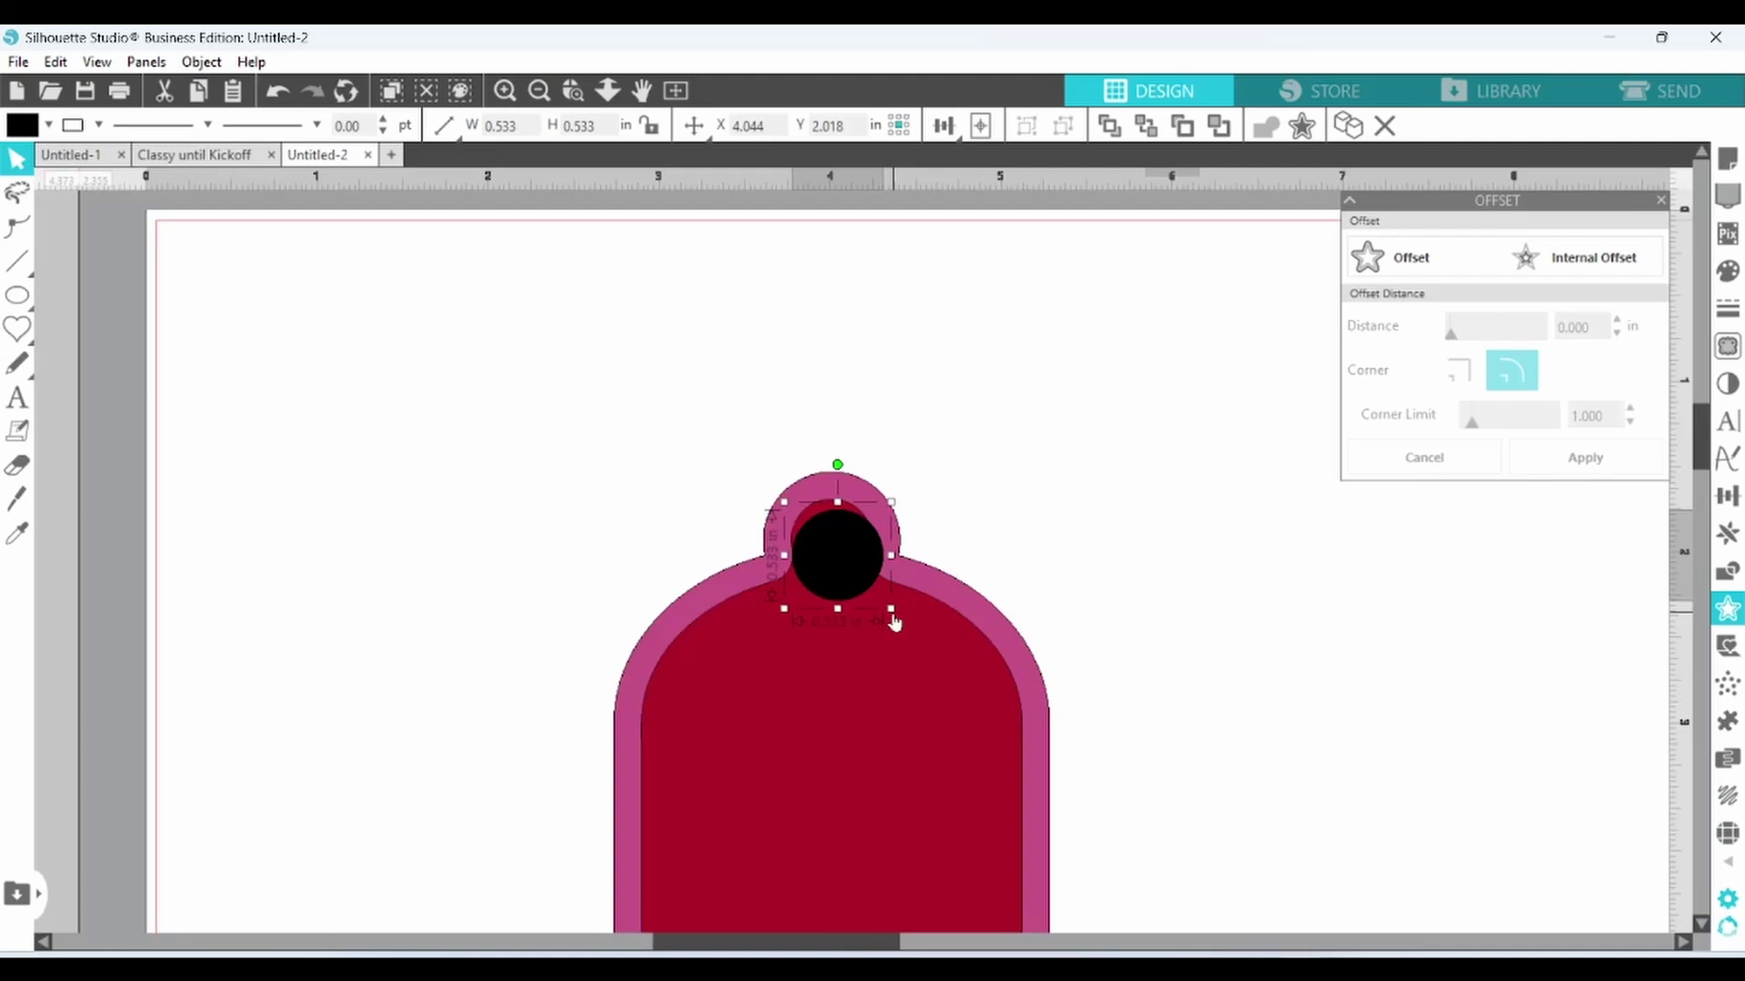
{"action": "left_click_drag", "start_coordinate": [893, 616], "coordinate": [852, 554]}
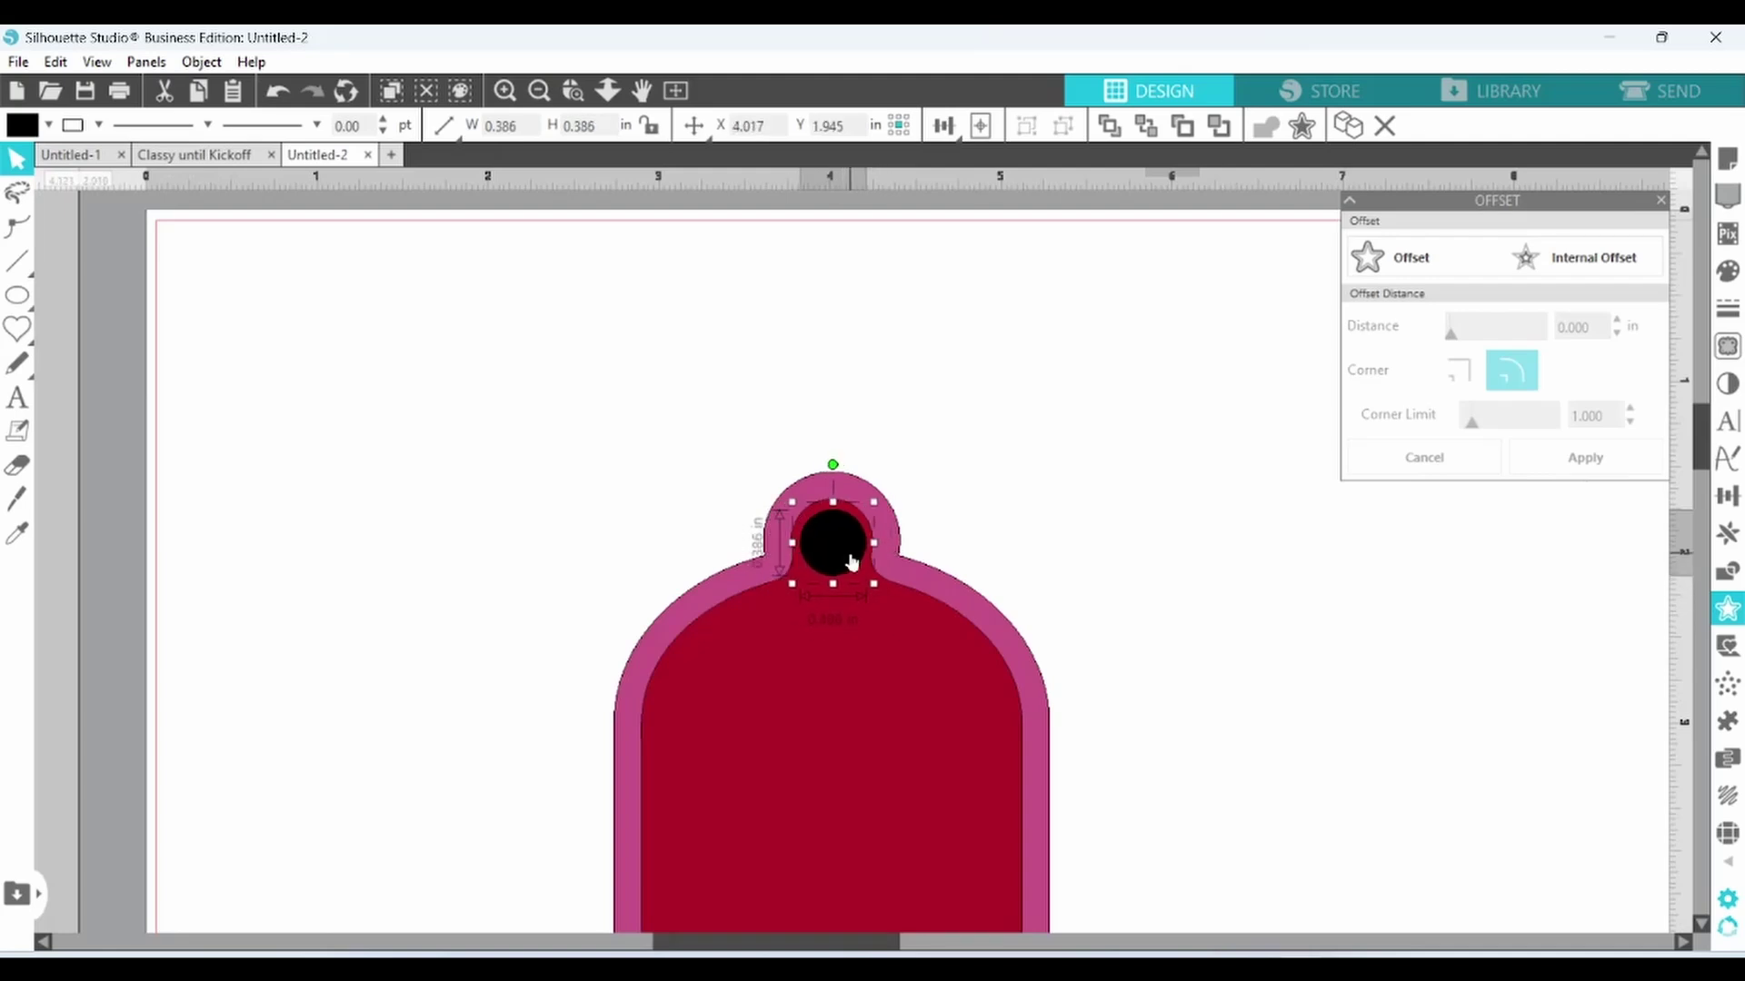
{"action": "left_click", "coordinate": [859, 656], "text": "shift"}
{"action": "left_click", "coordinate": [945, 125]}
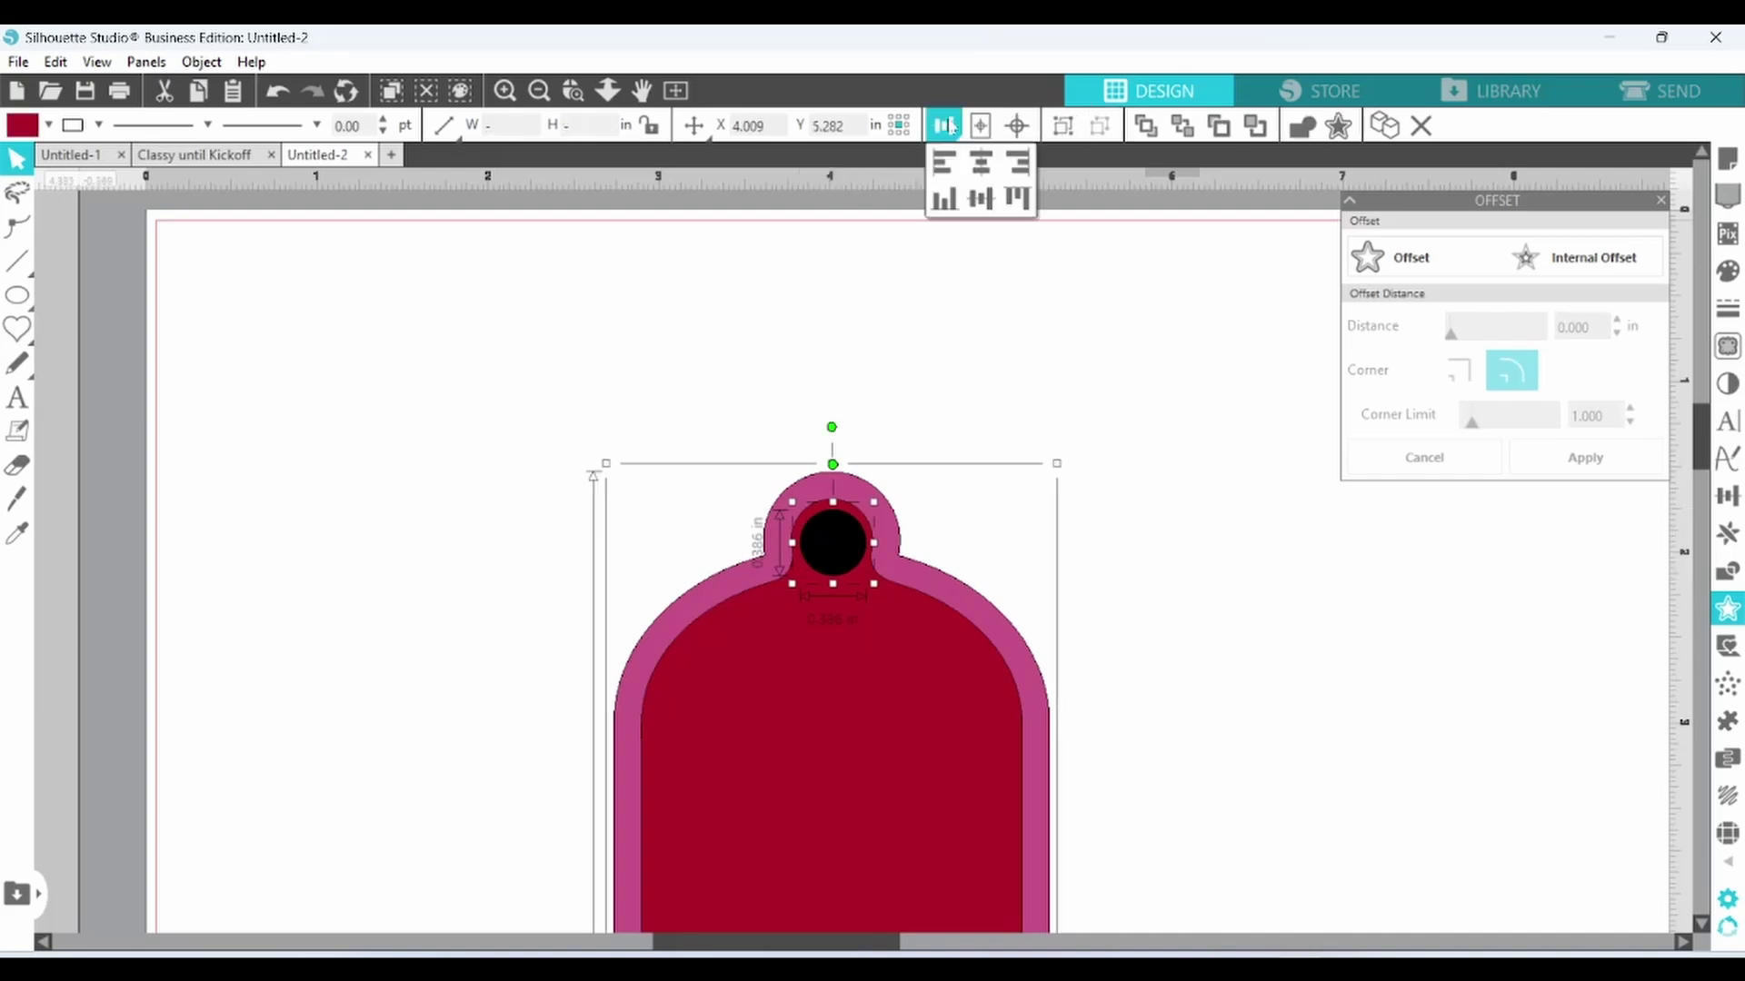
{"action": "left_click", "coordinate": [980, 163]}
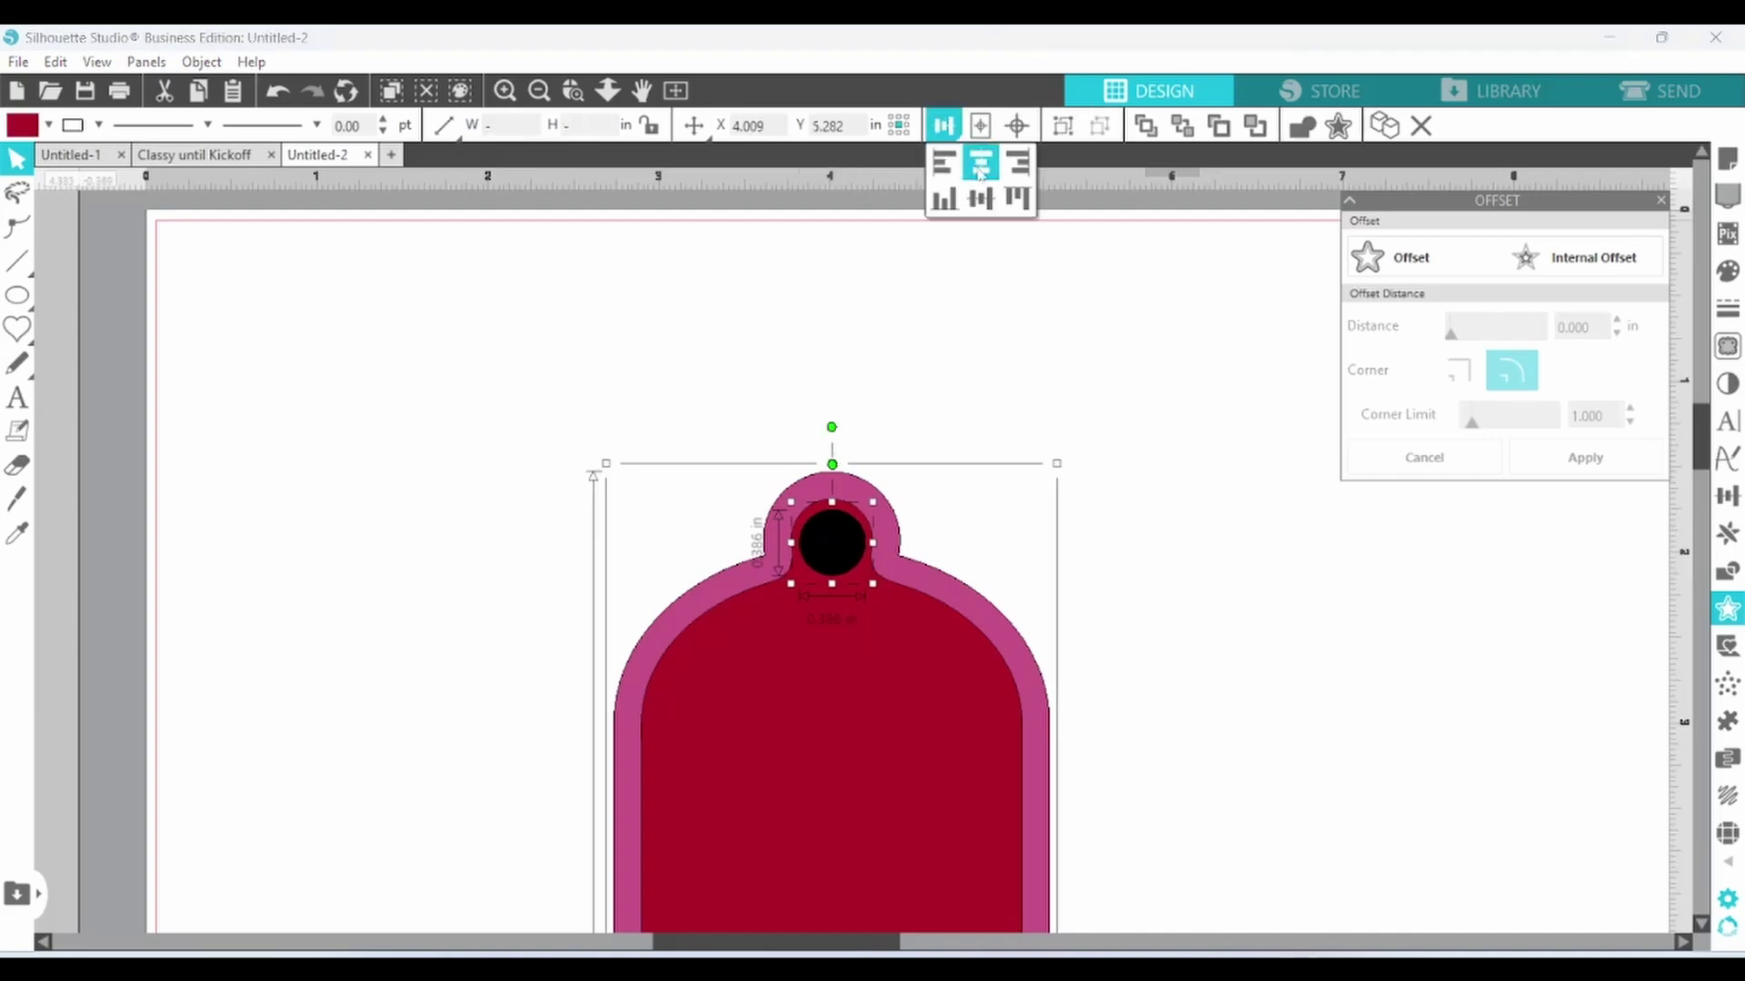
Make the red backing and black circle a compound path to cut the tassel hole, and send it behind the pink frame.
{"action": "right_click", "coordinate": [933, 686]}
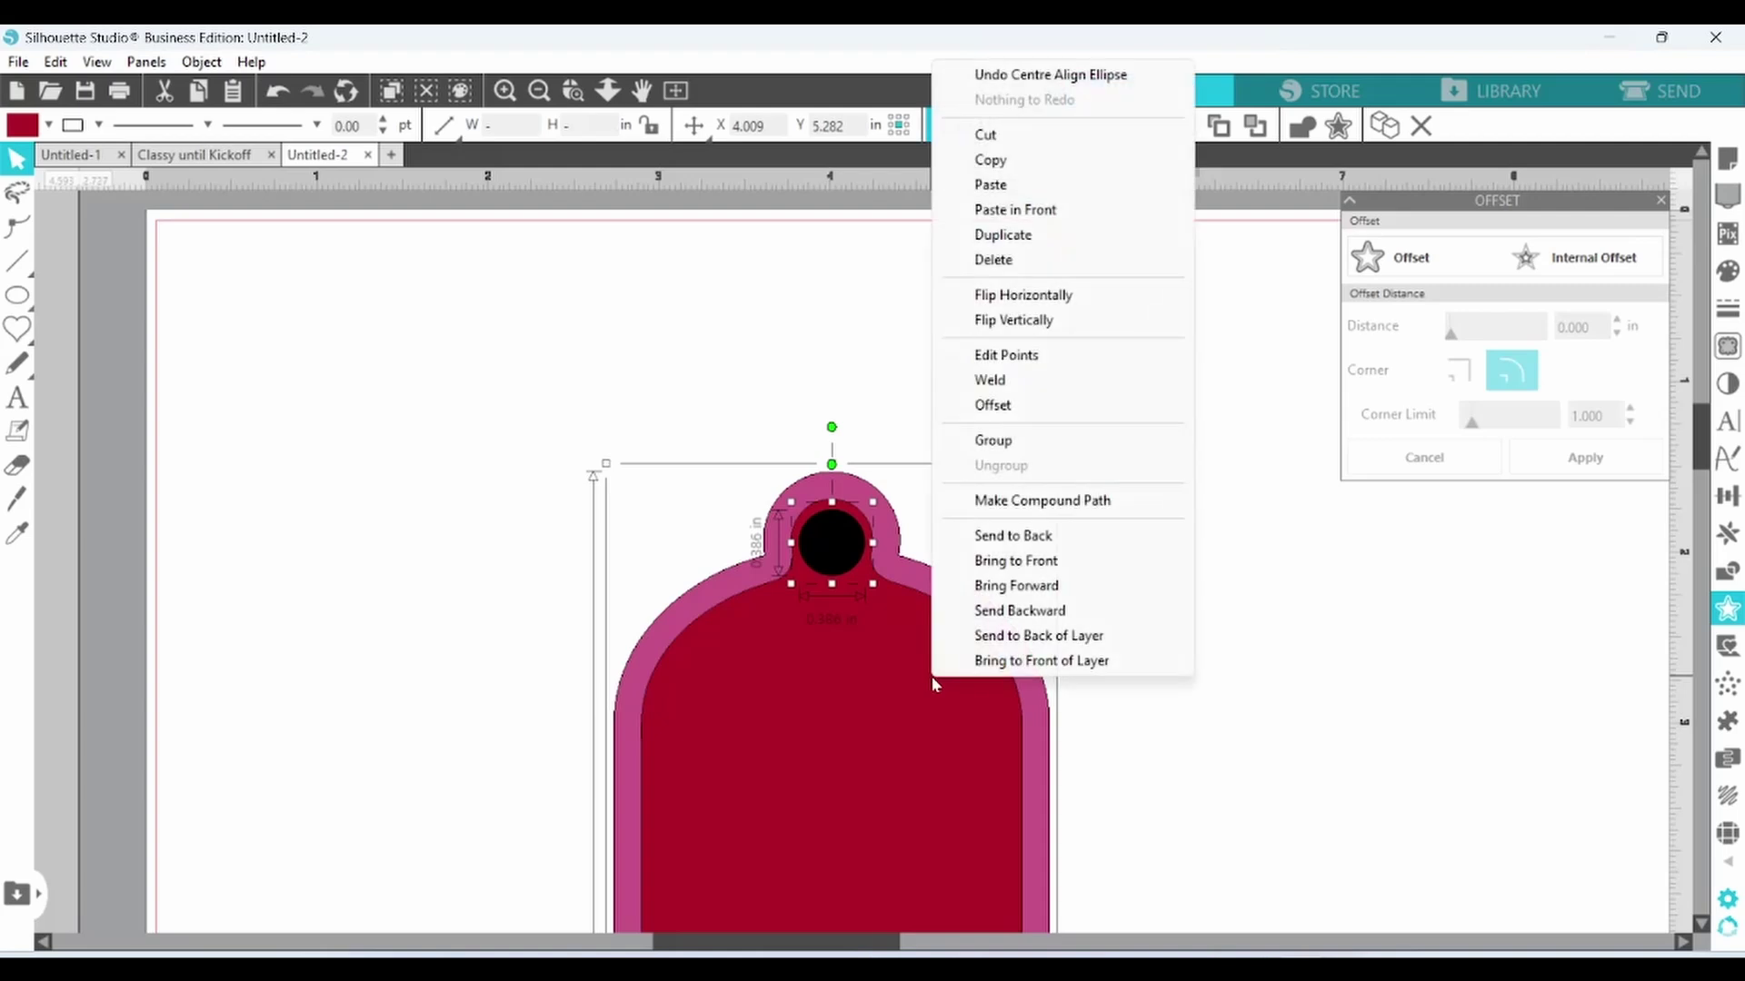
{"action": "left_click", "coordinate": [997, 501]}
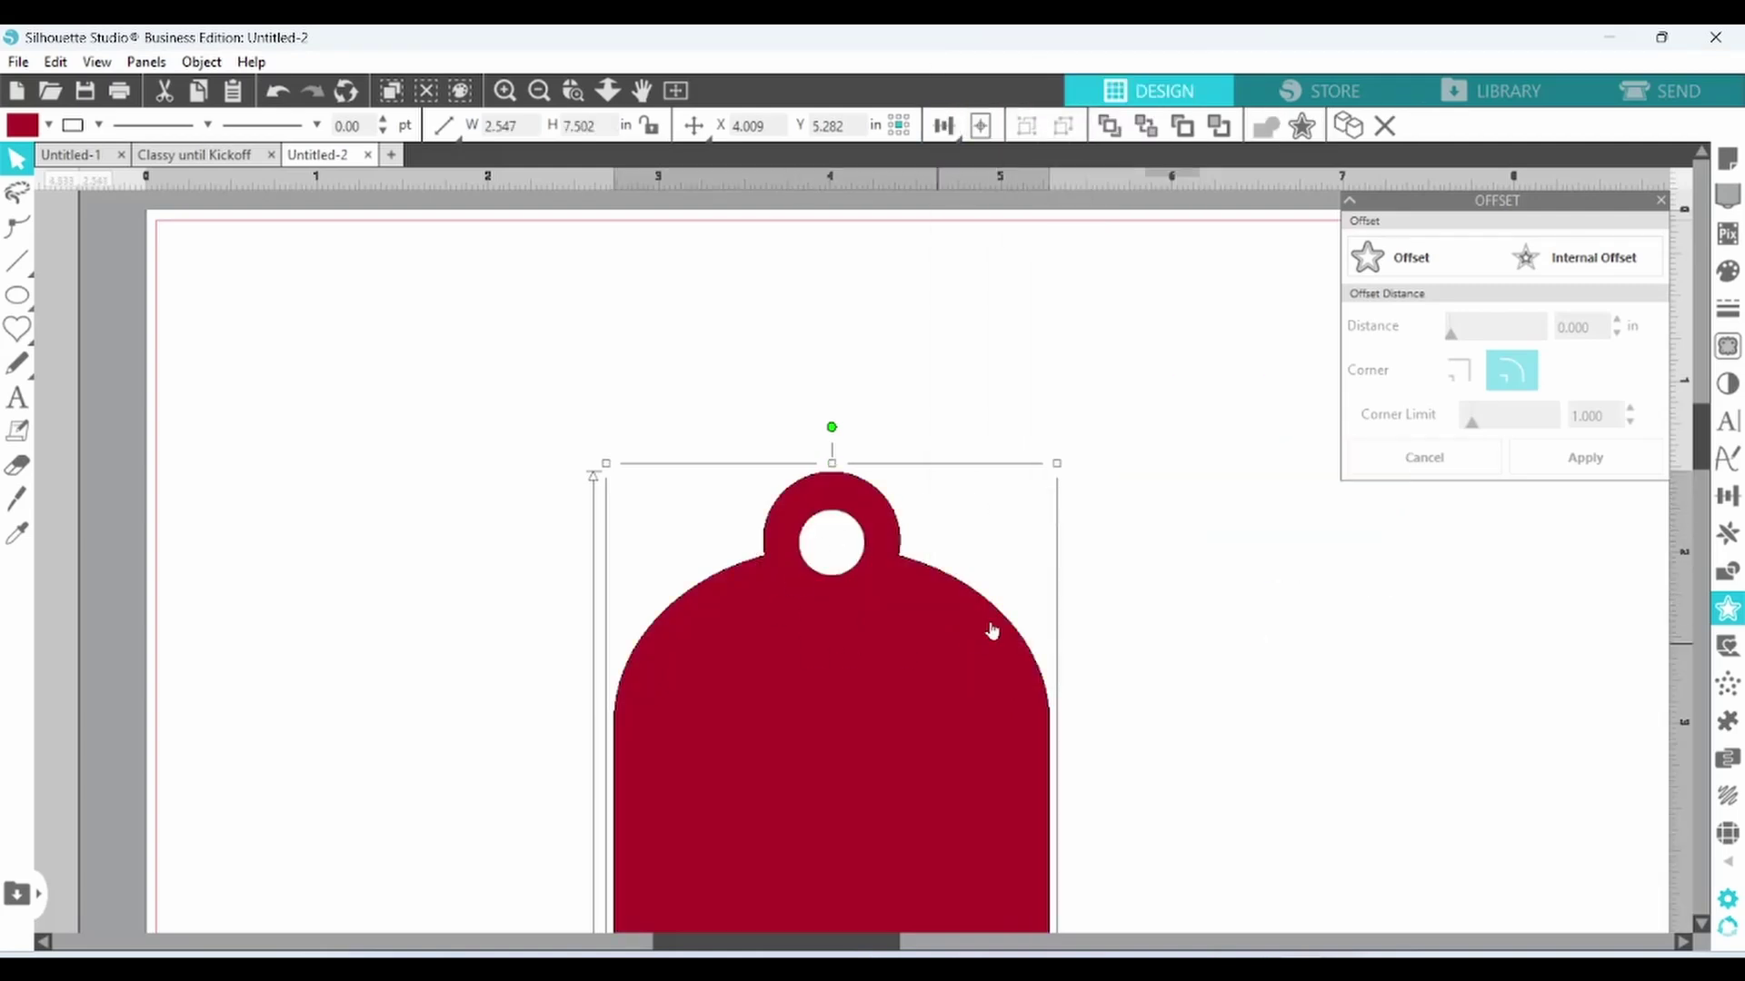
{"action": "right_click", "coordinate": [919, 715]}
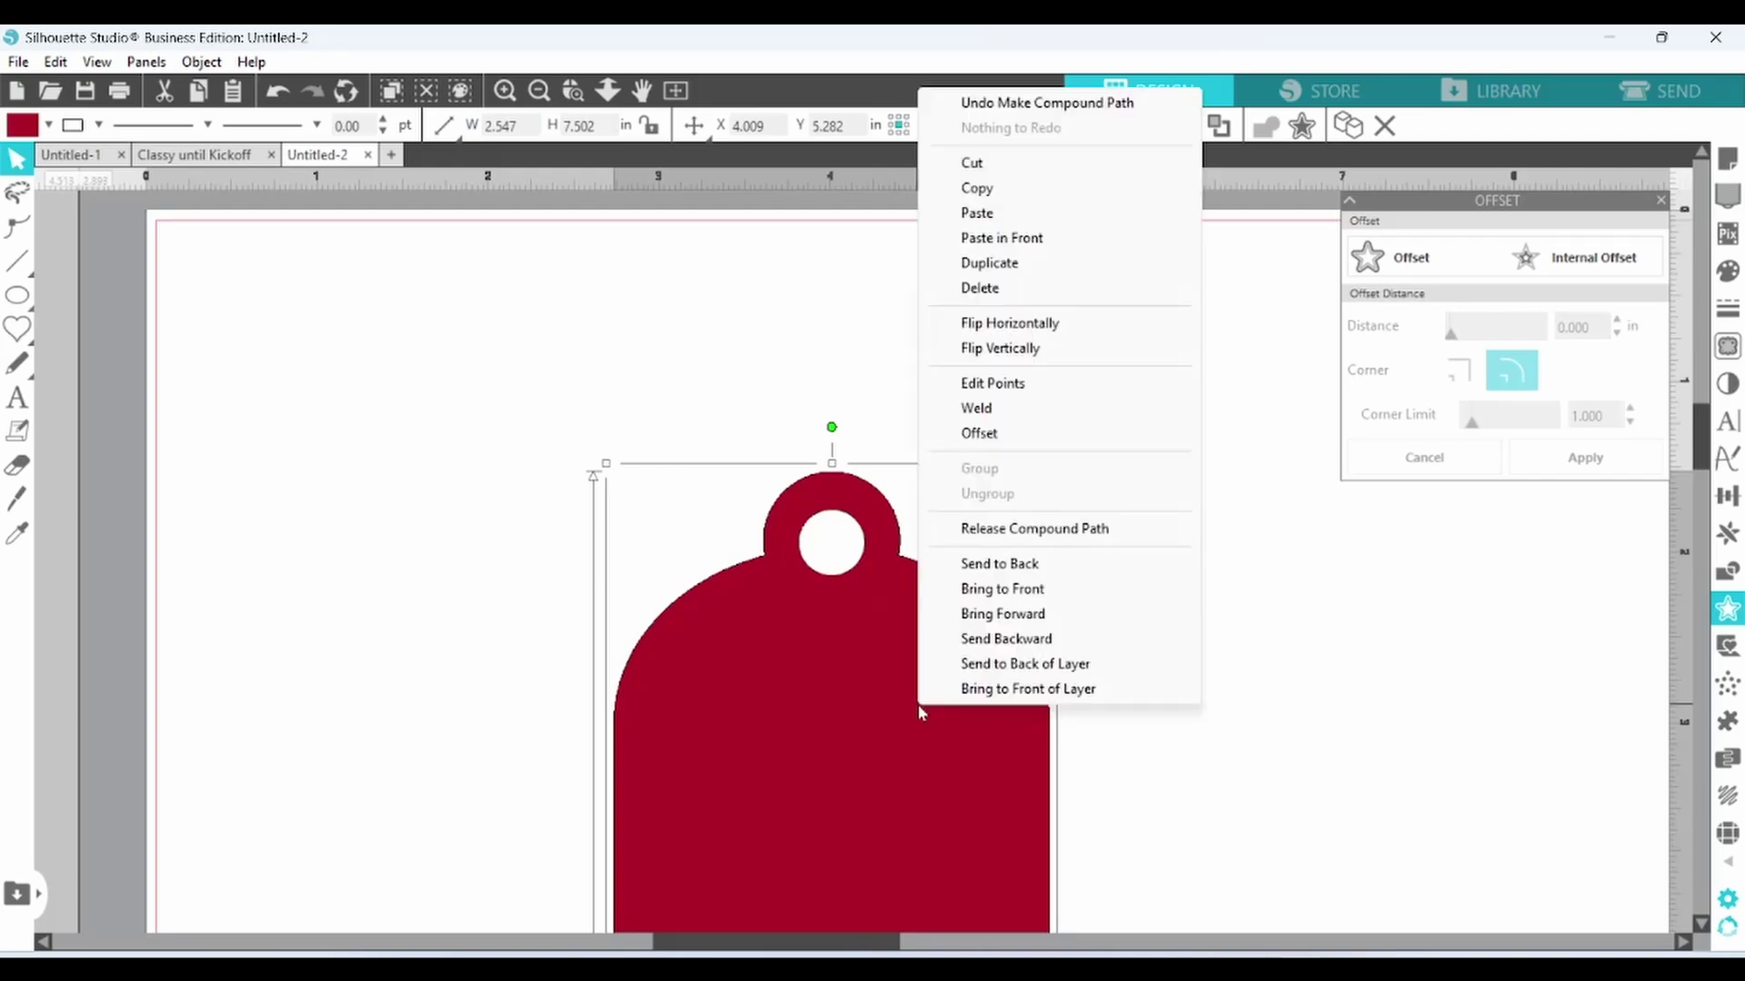
{"action": "left_click", "coordinate": [980, 571]}
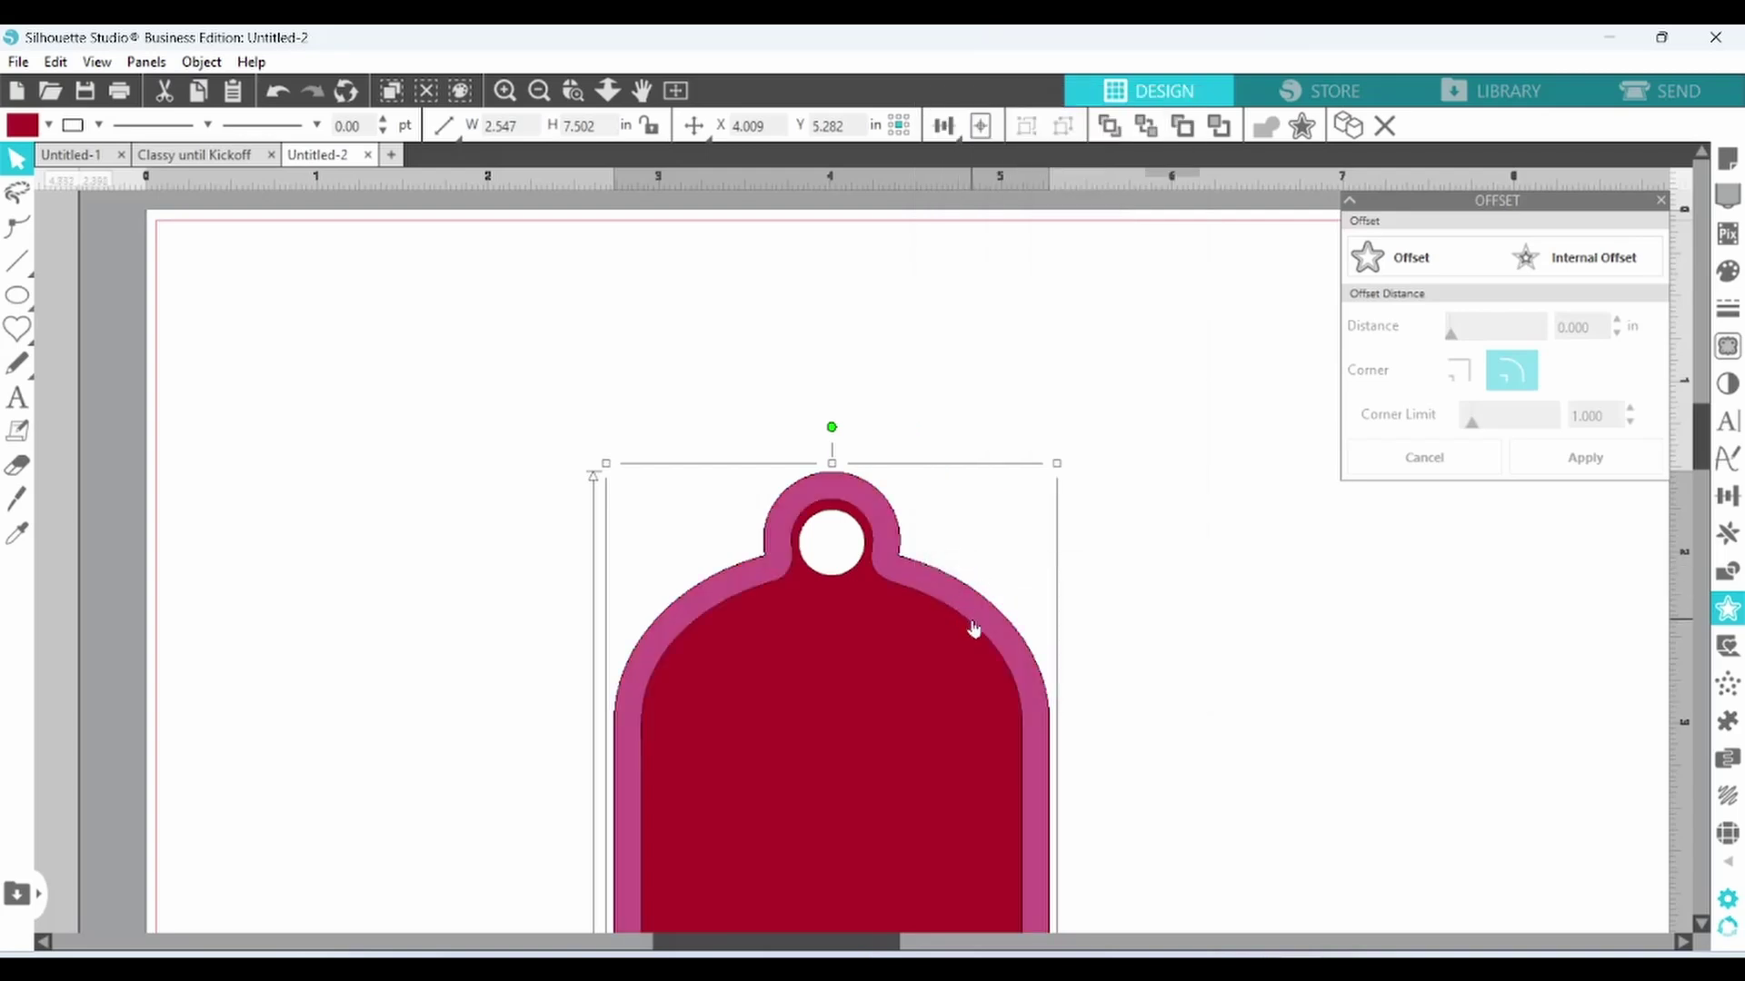
Group the pink frame with the red backing.
{"action": "left_click", "coordinate": [675, 90]}
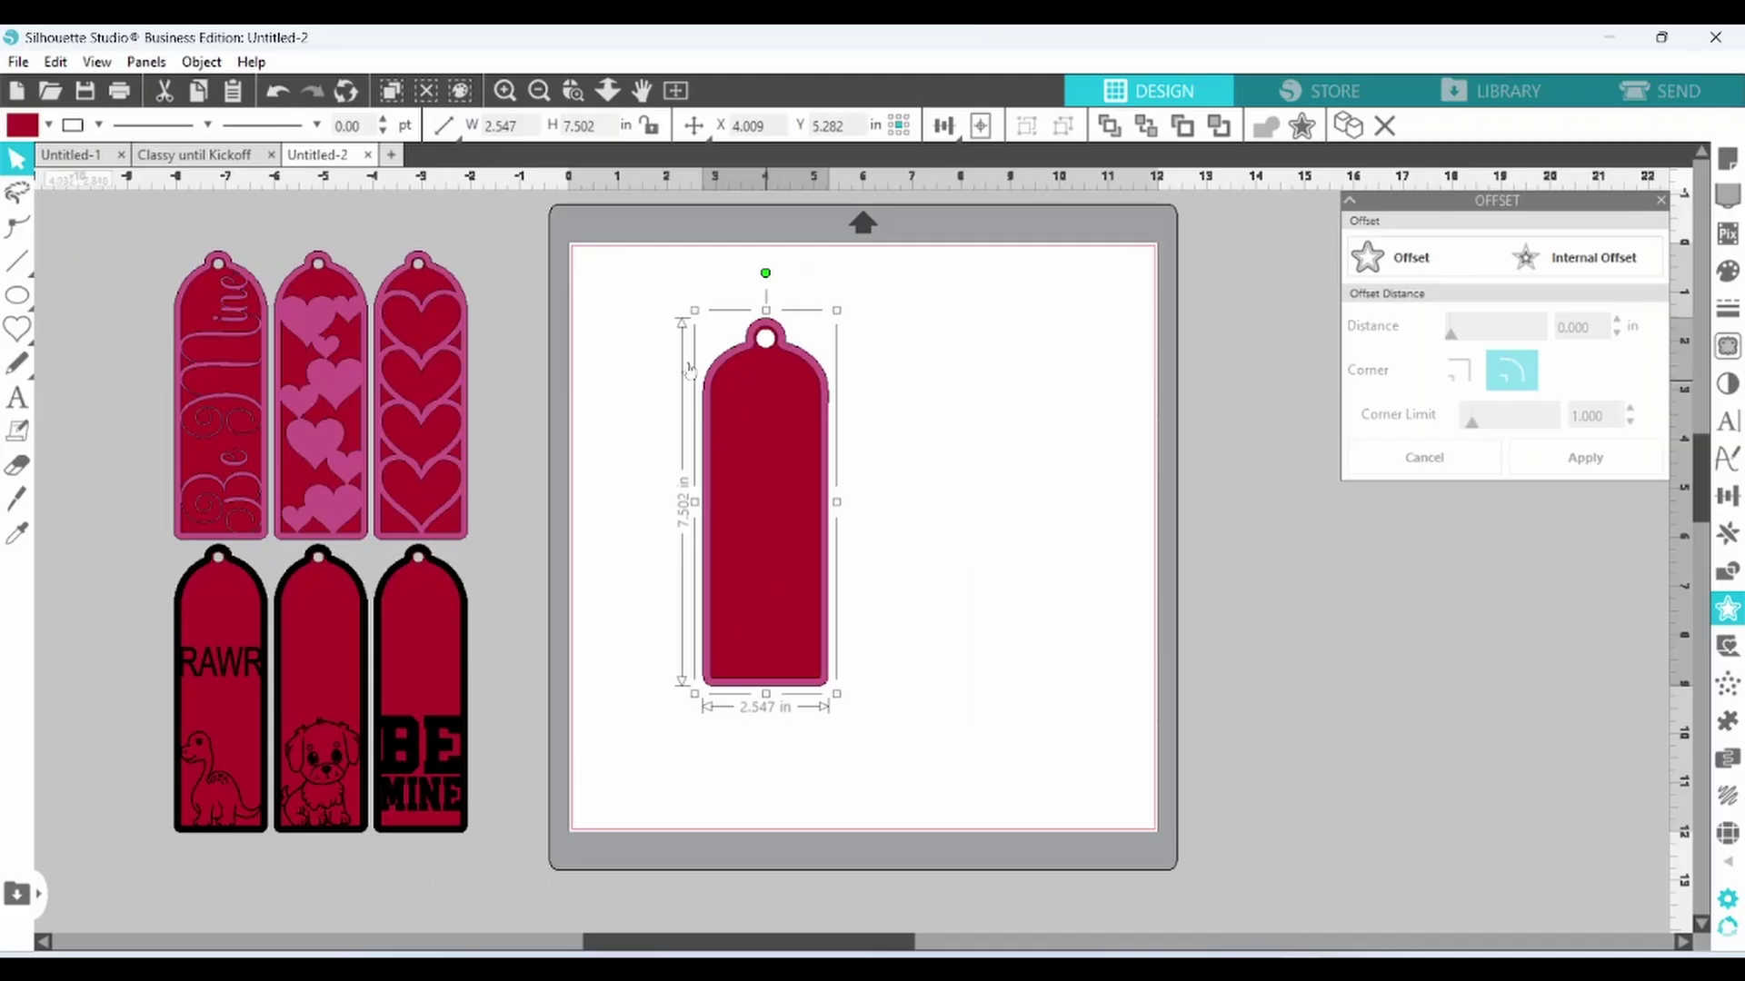
{"action": "left_click", "coordinate": [689, 368]}
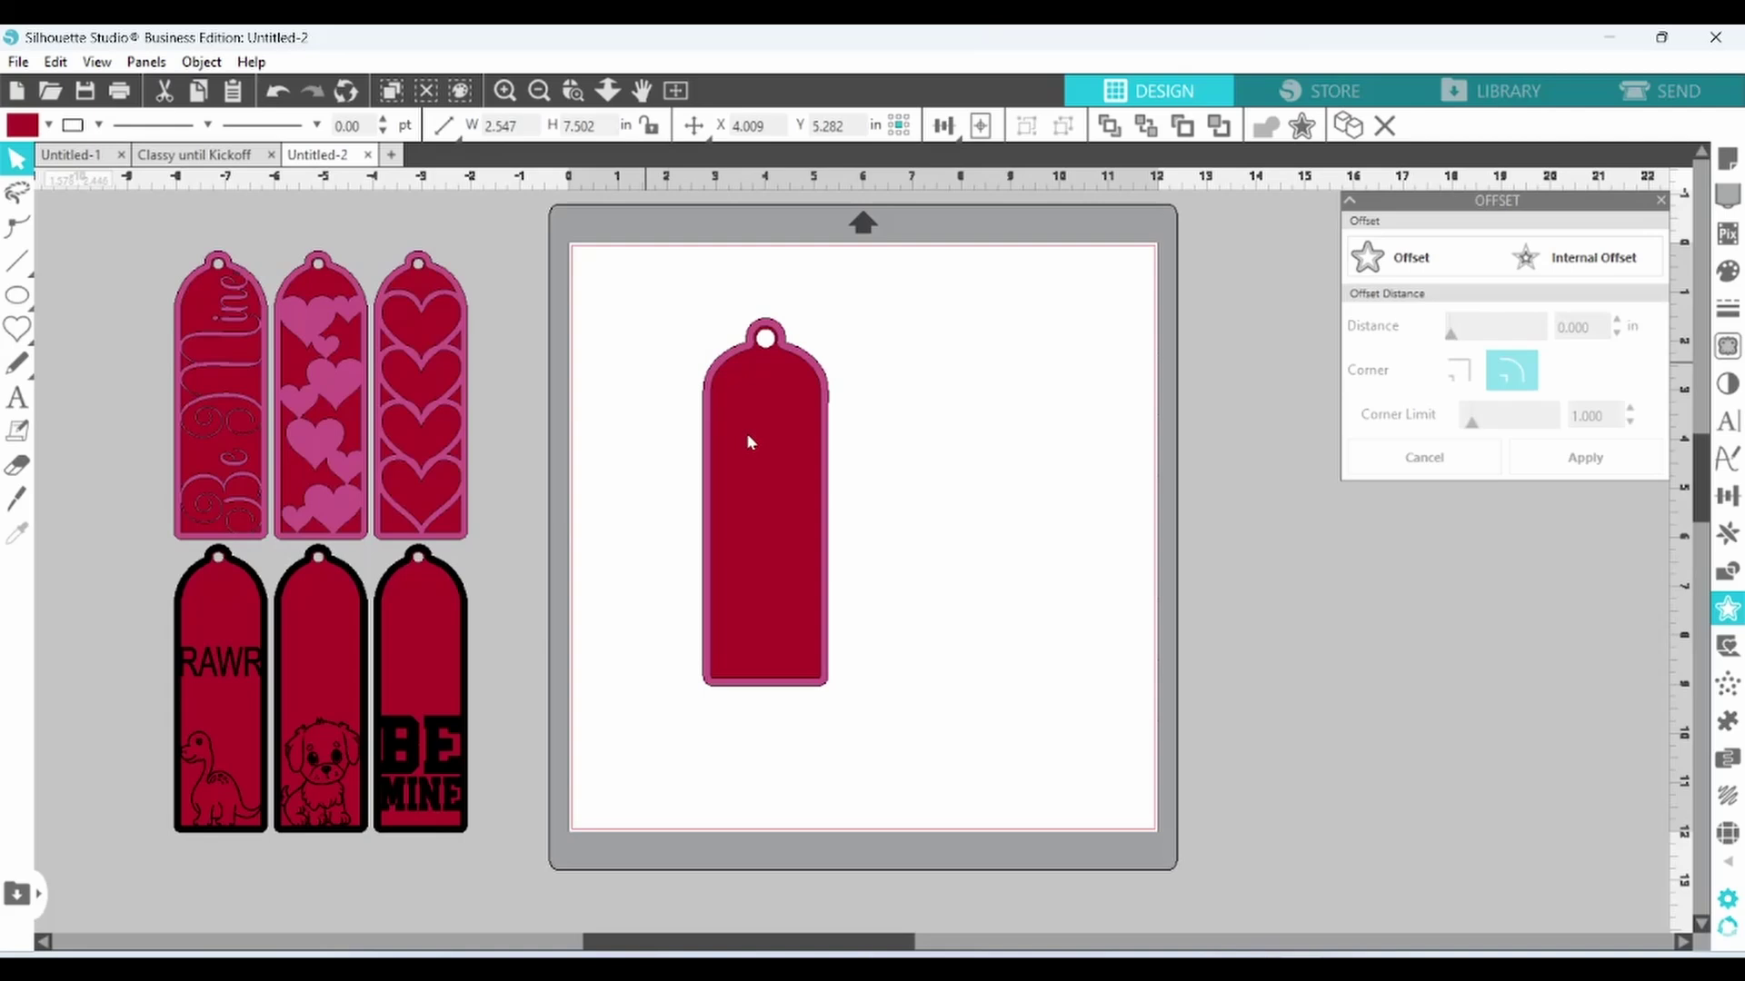
{"action": "left_click", "coordinate": [754, 445]}
{"action": "right_click", "coordinate": [766, 447]}
{"action": "left_click", "coordinate": [824, 691]}
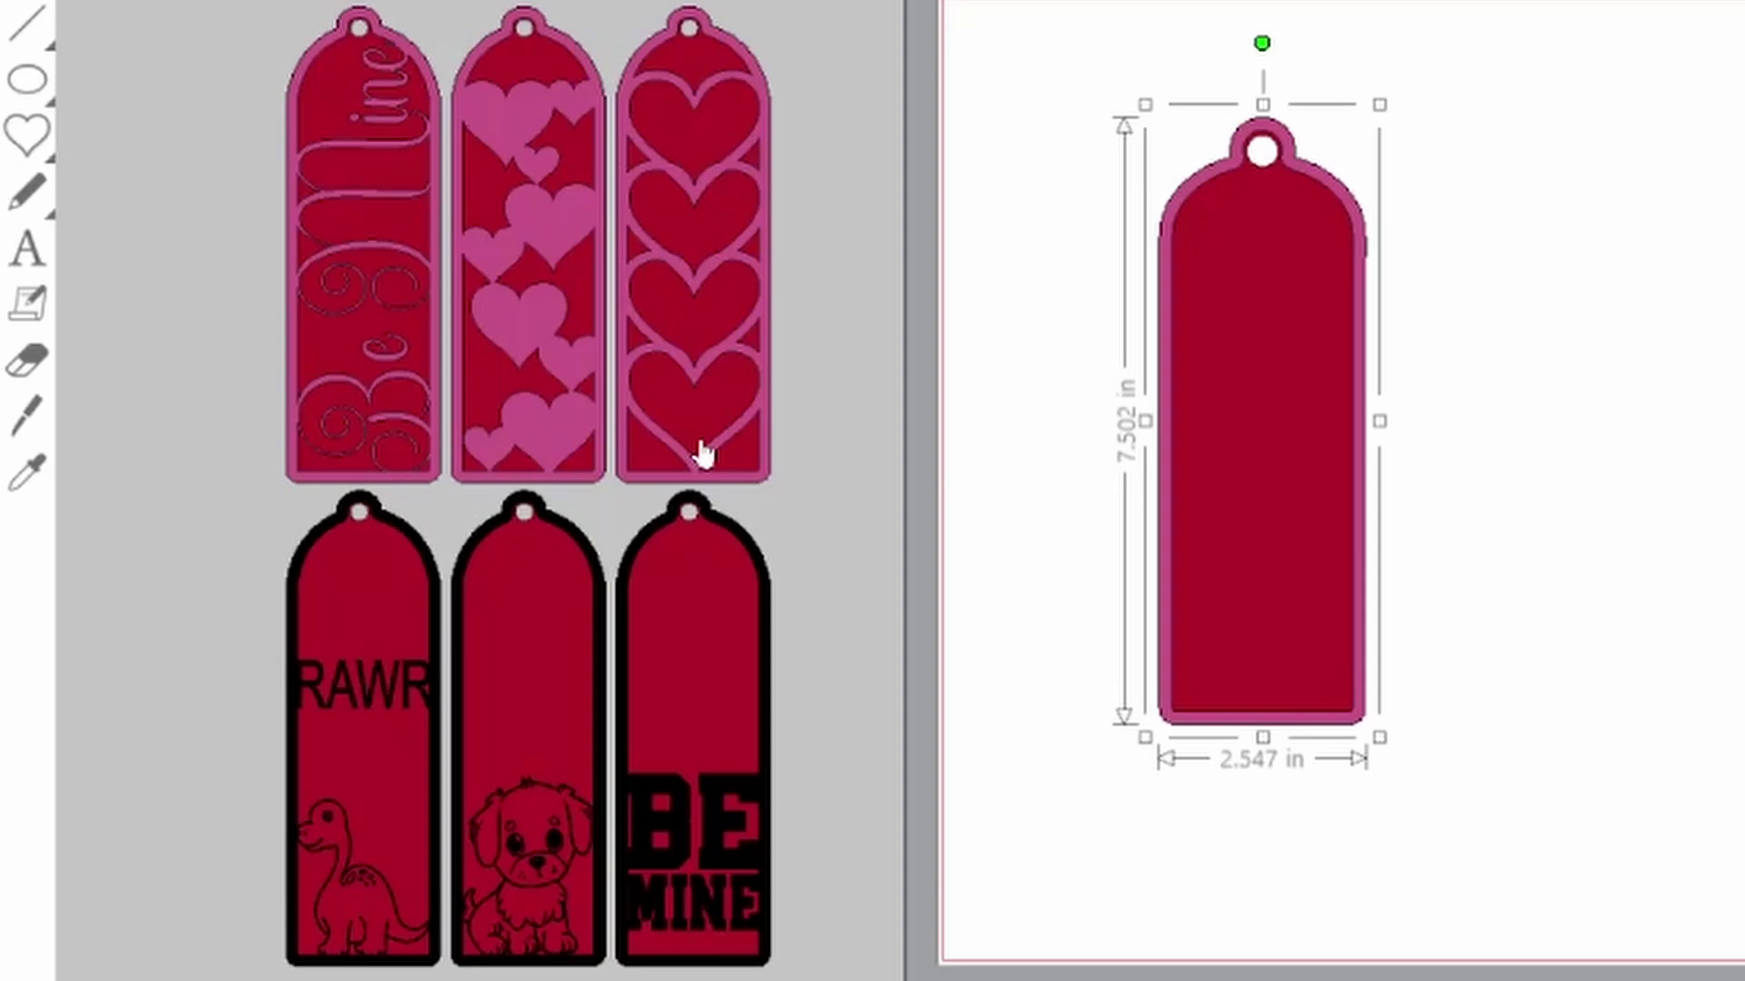
Resize the grouped bookmark to 1.899 in wide and 5.881 in high, matching the existing stacked-hearts bookmark.
{"action": "left_click", "coordinate": [702, 455]}
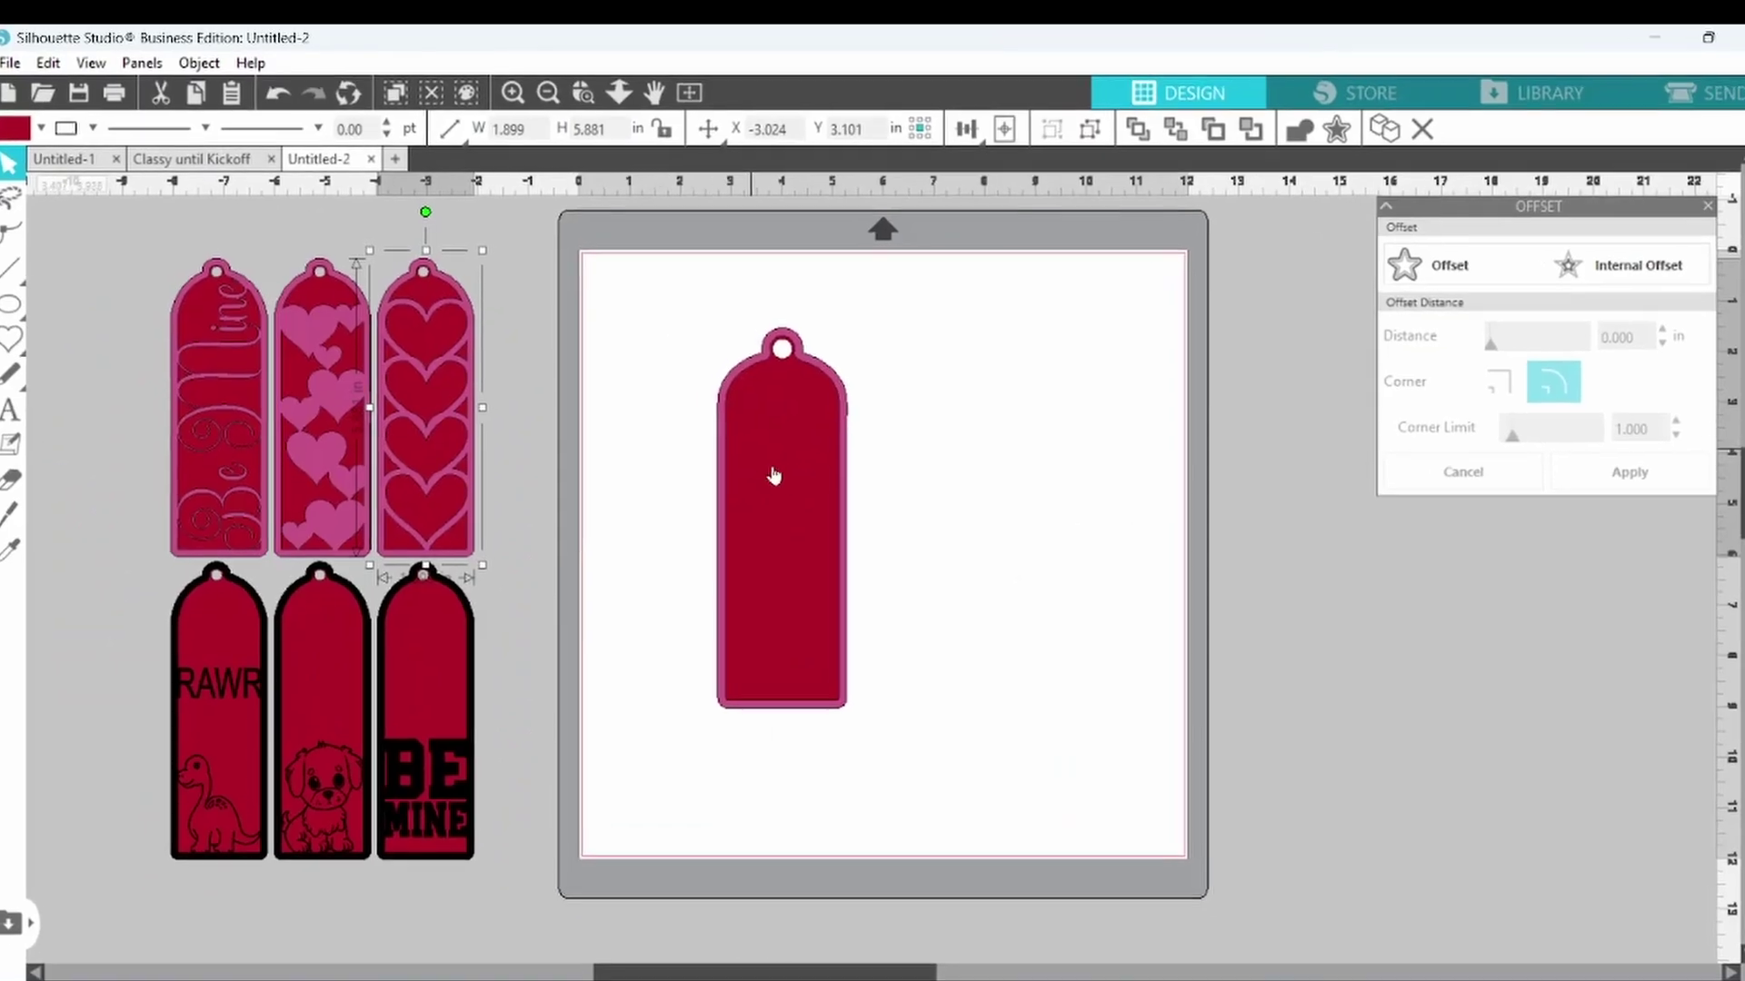
{"action": "left_click", "coordinate": [1128, 745]}
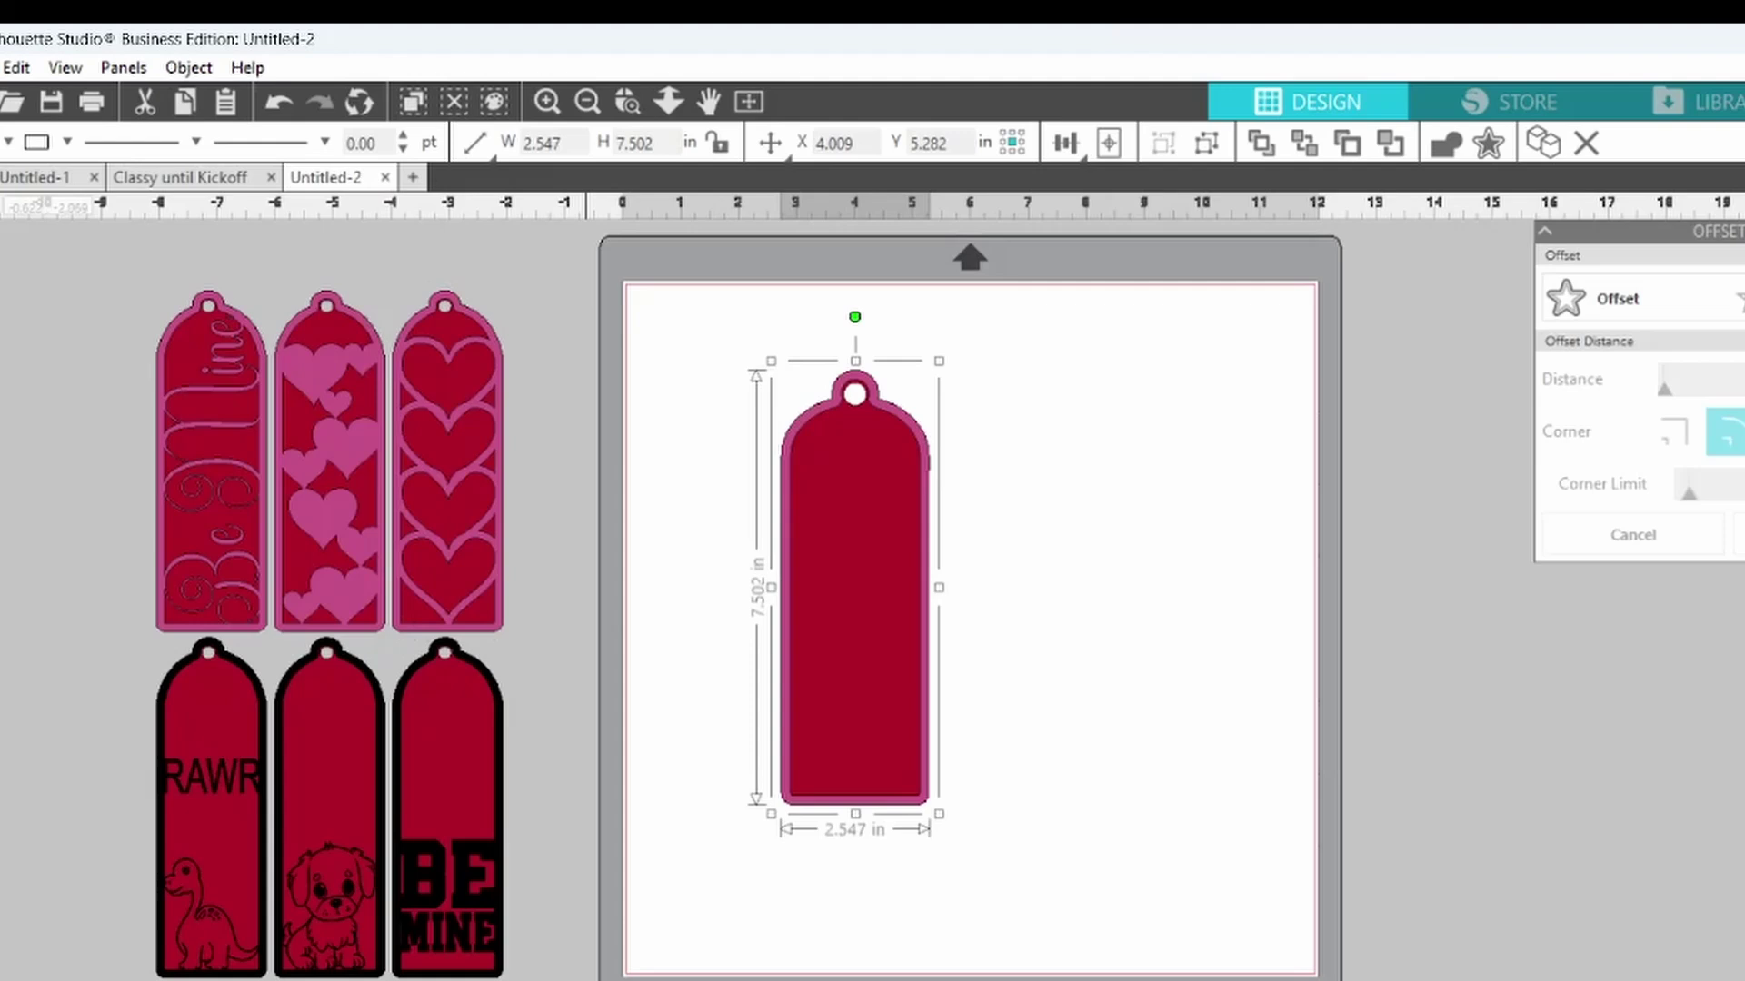
{"action": "left_click", "coordinate": [531, 136]}
{"action": "type", "text": "1.8"}
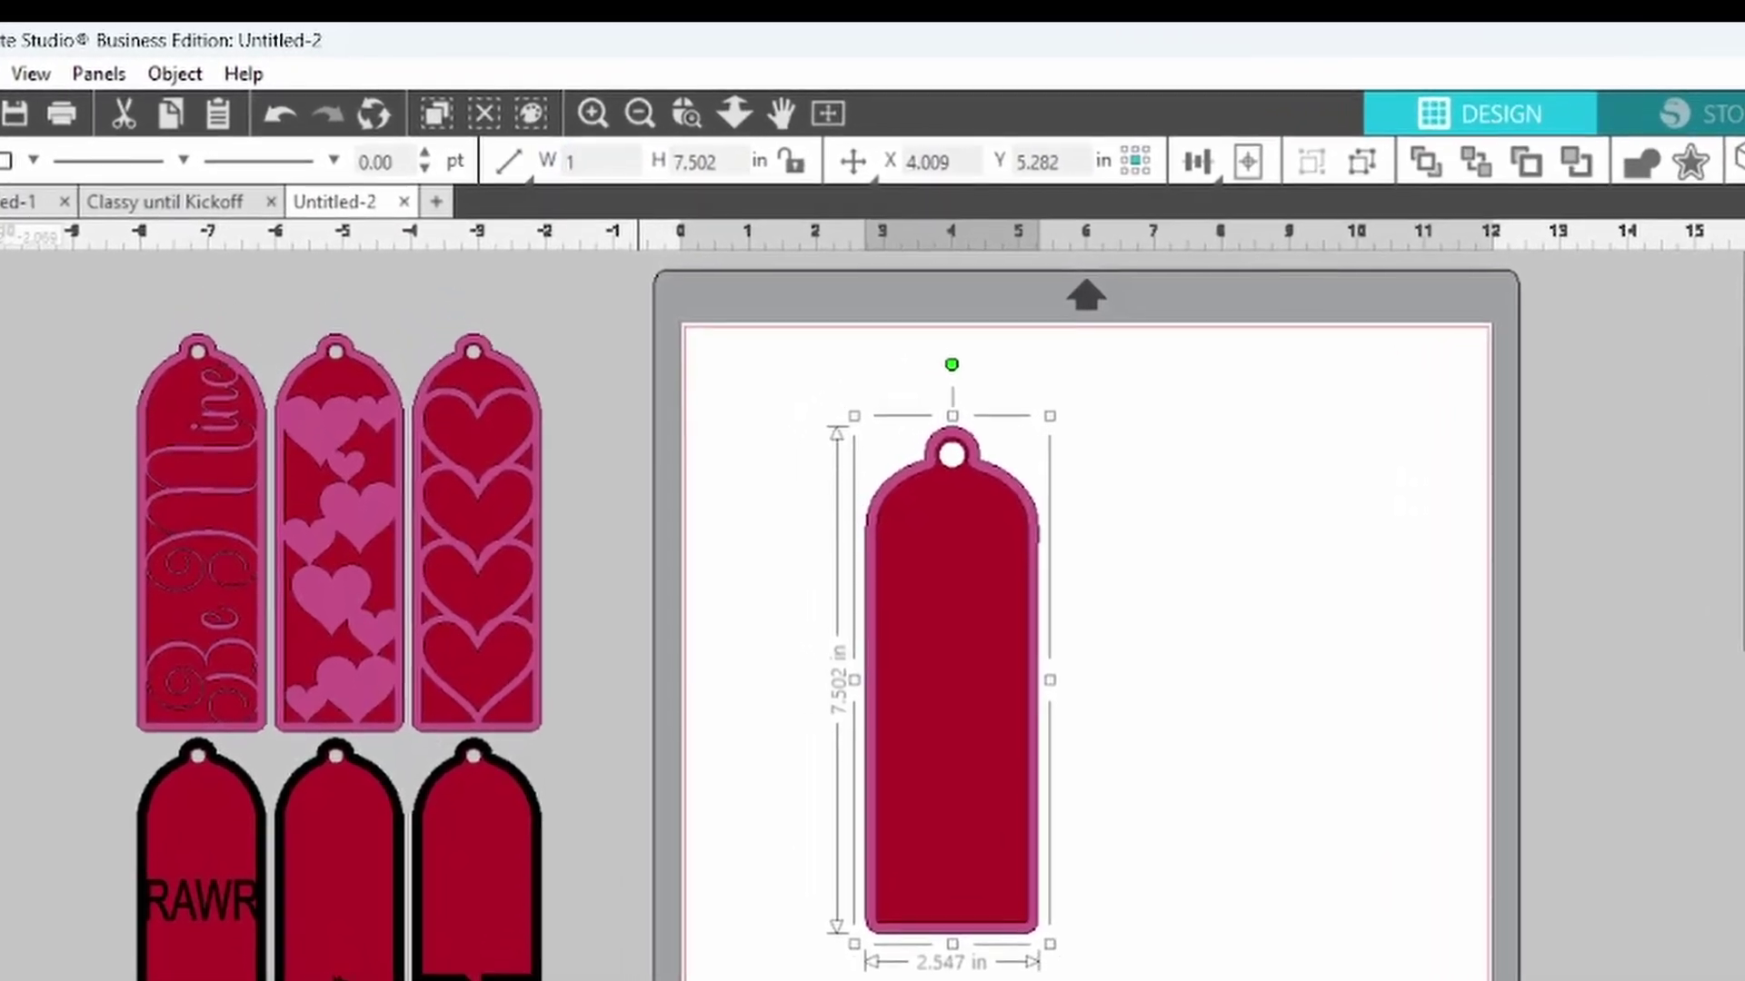
{"action": "type", "text": "99"}
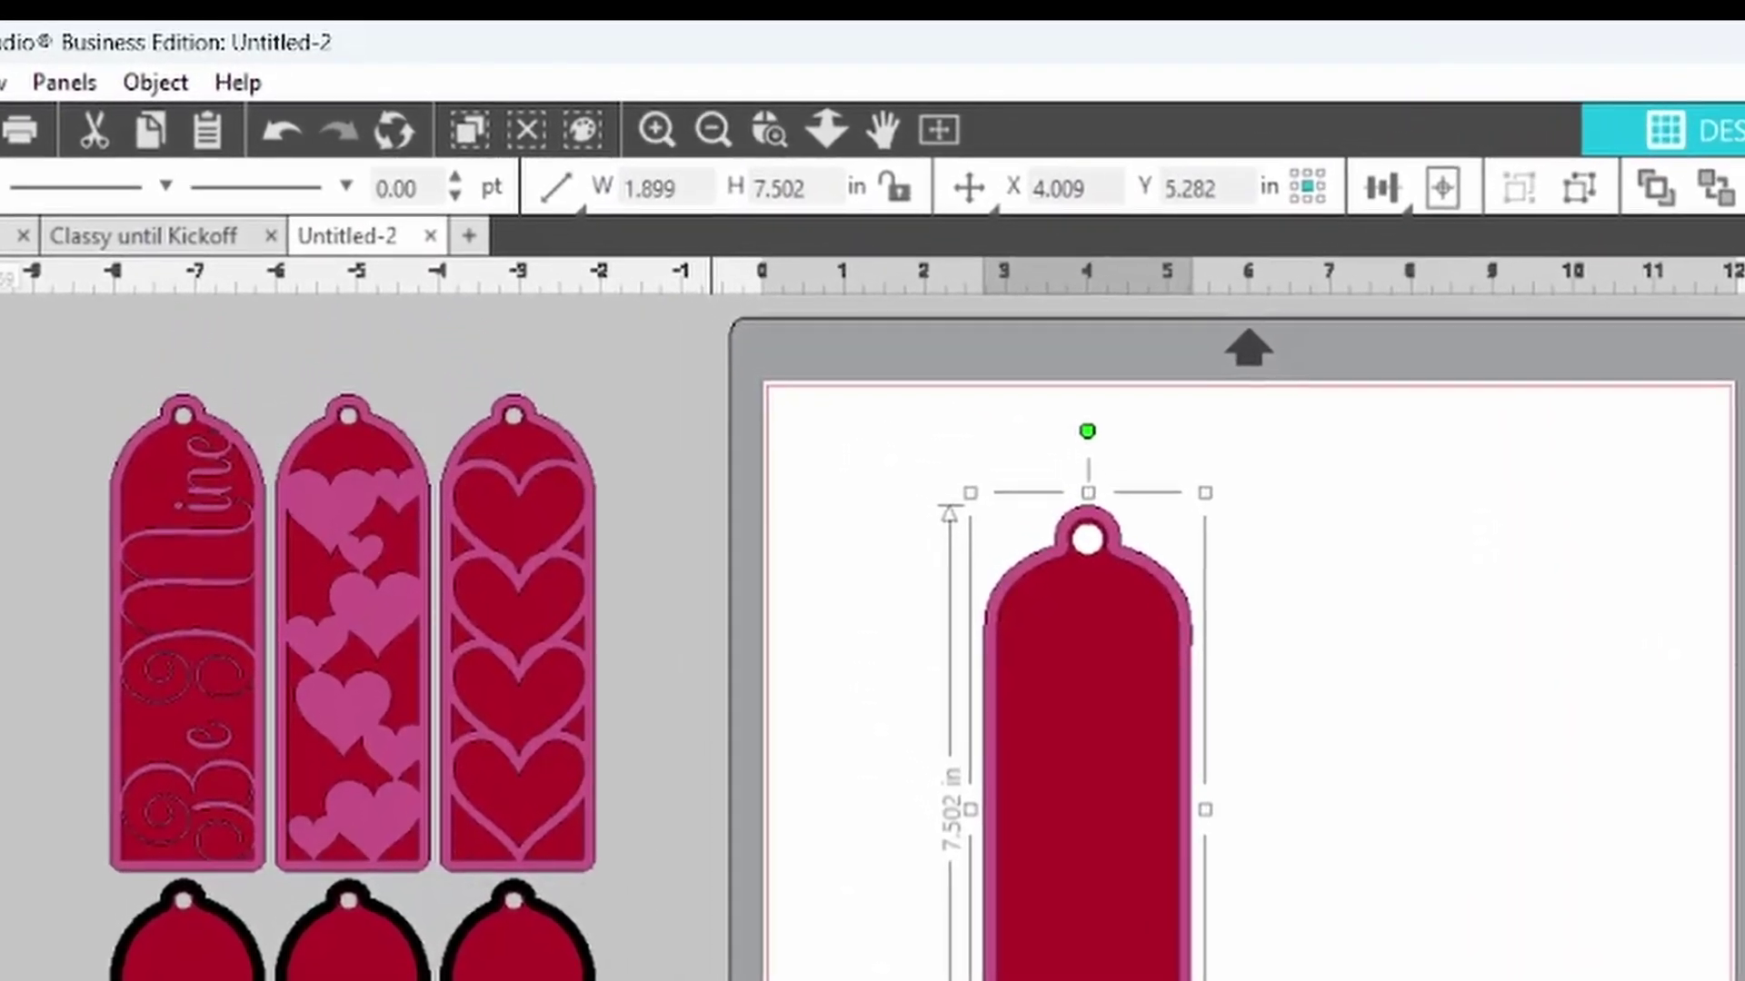
{"action": "left_click_drag", "start_coordinate": [545, 615], "coordinate": [588, 615]}
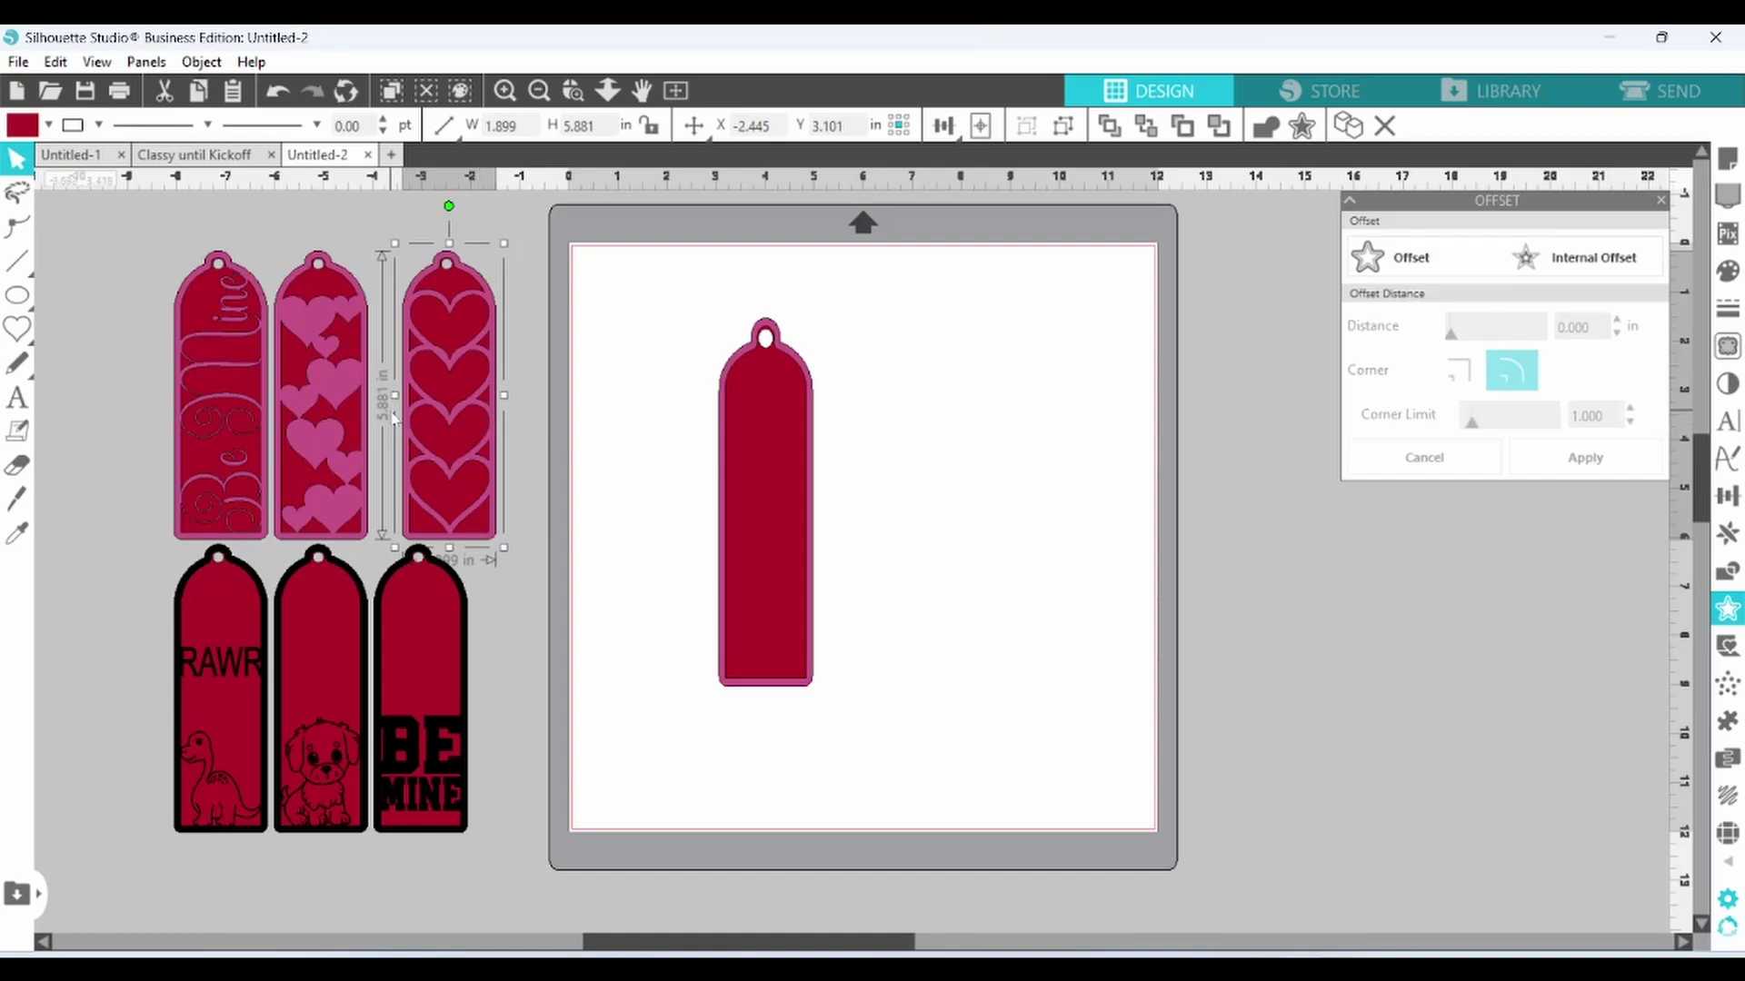
{"action": "left_click", "coordinate": [765, 534]}
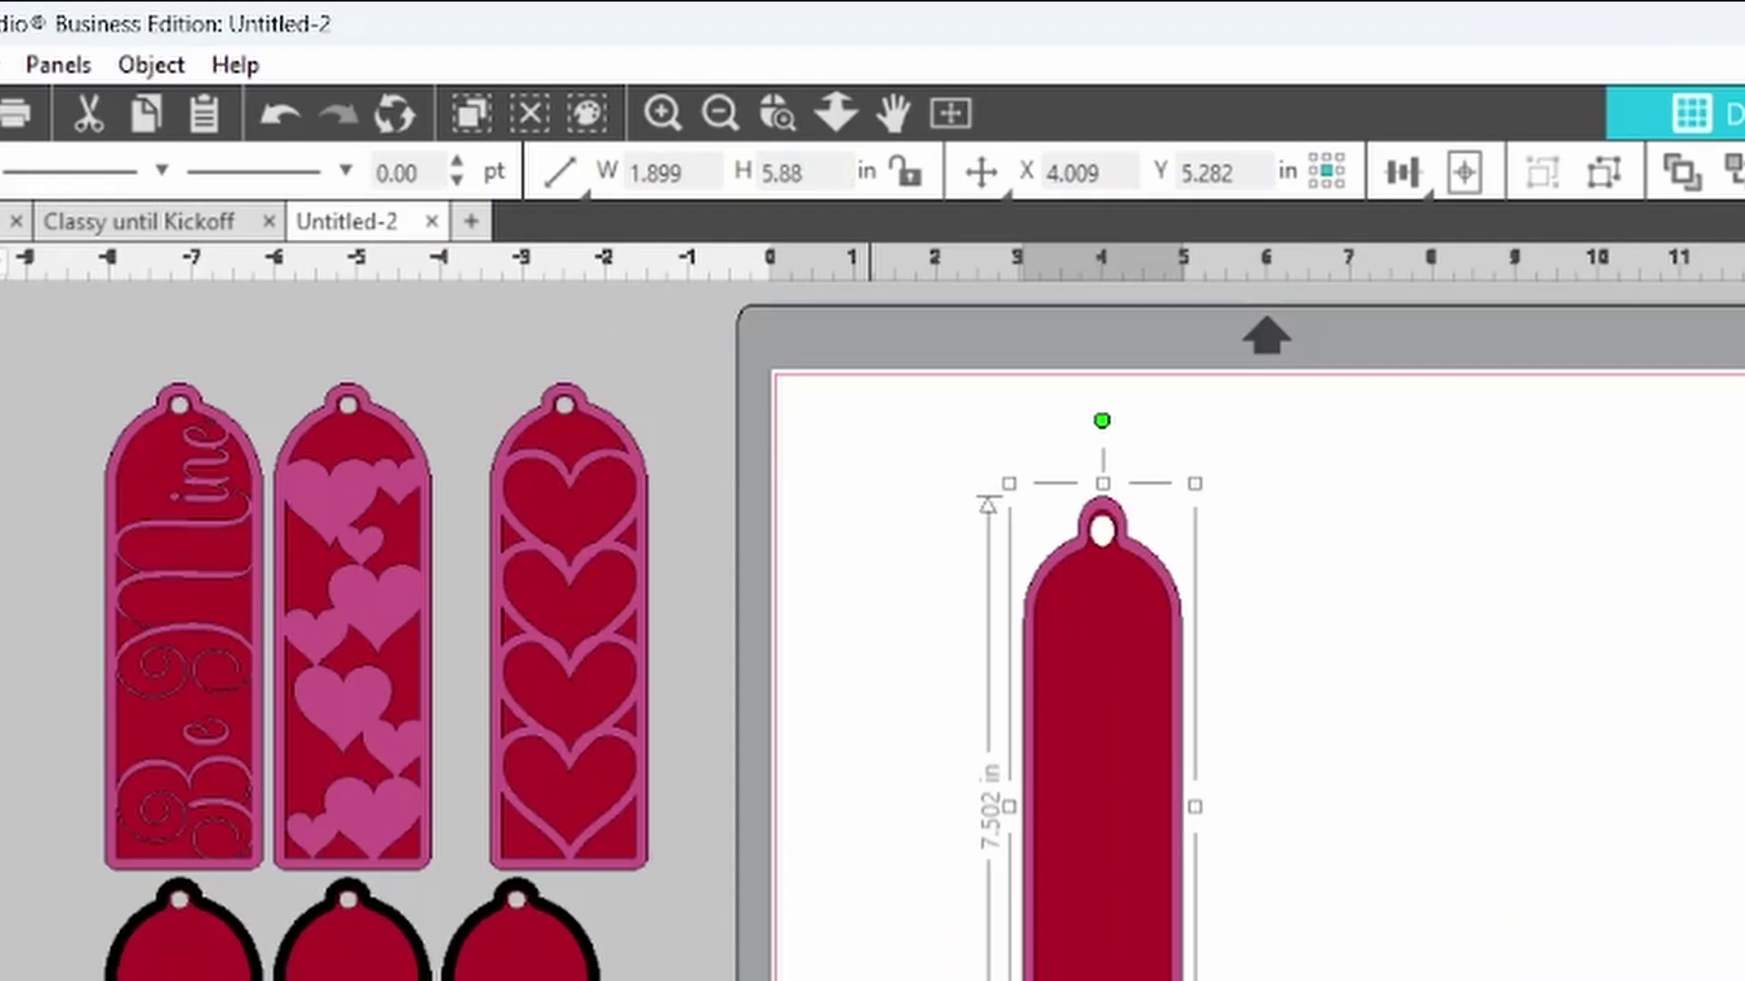
{"action": "type", "text": "5.881"}
{"action": "key", "text": "Return"}
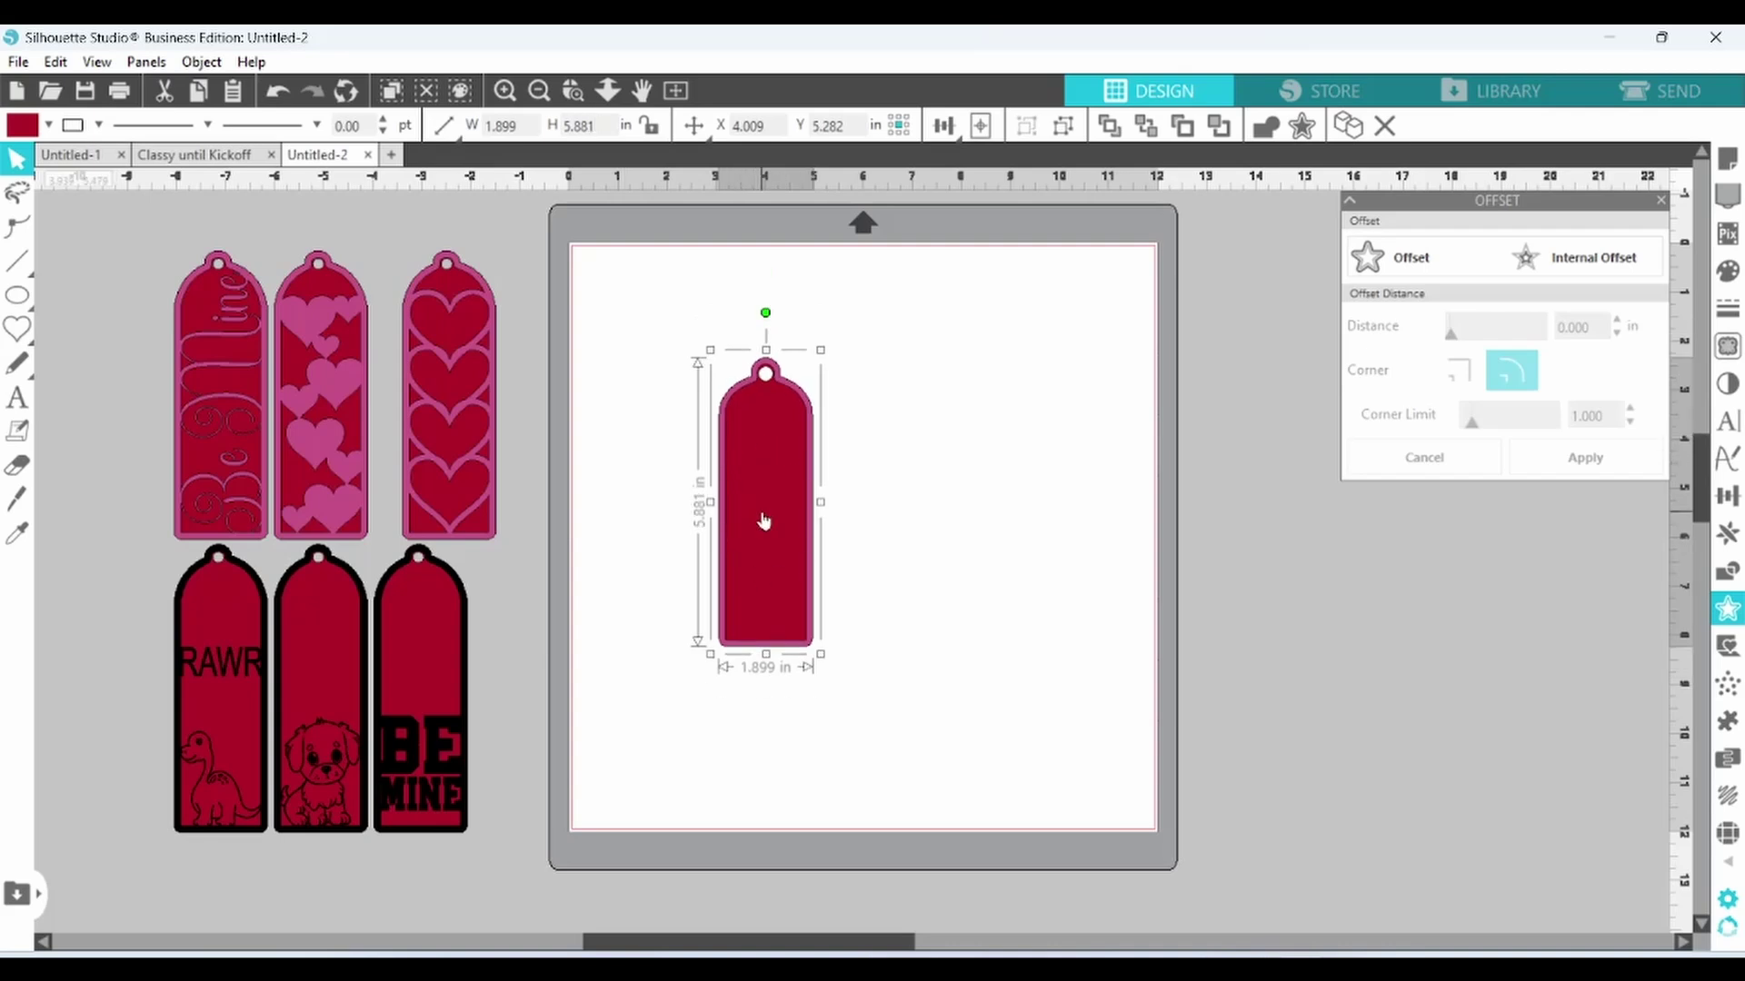
Duplicate the resized bookmark and place the copy beside the cutting mat.
{"action": "left_click", "coordinate": [1358, 134]}
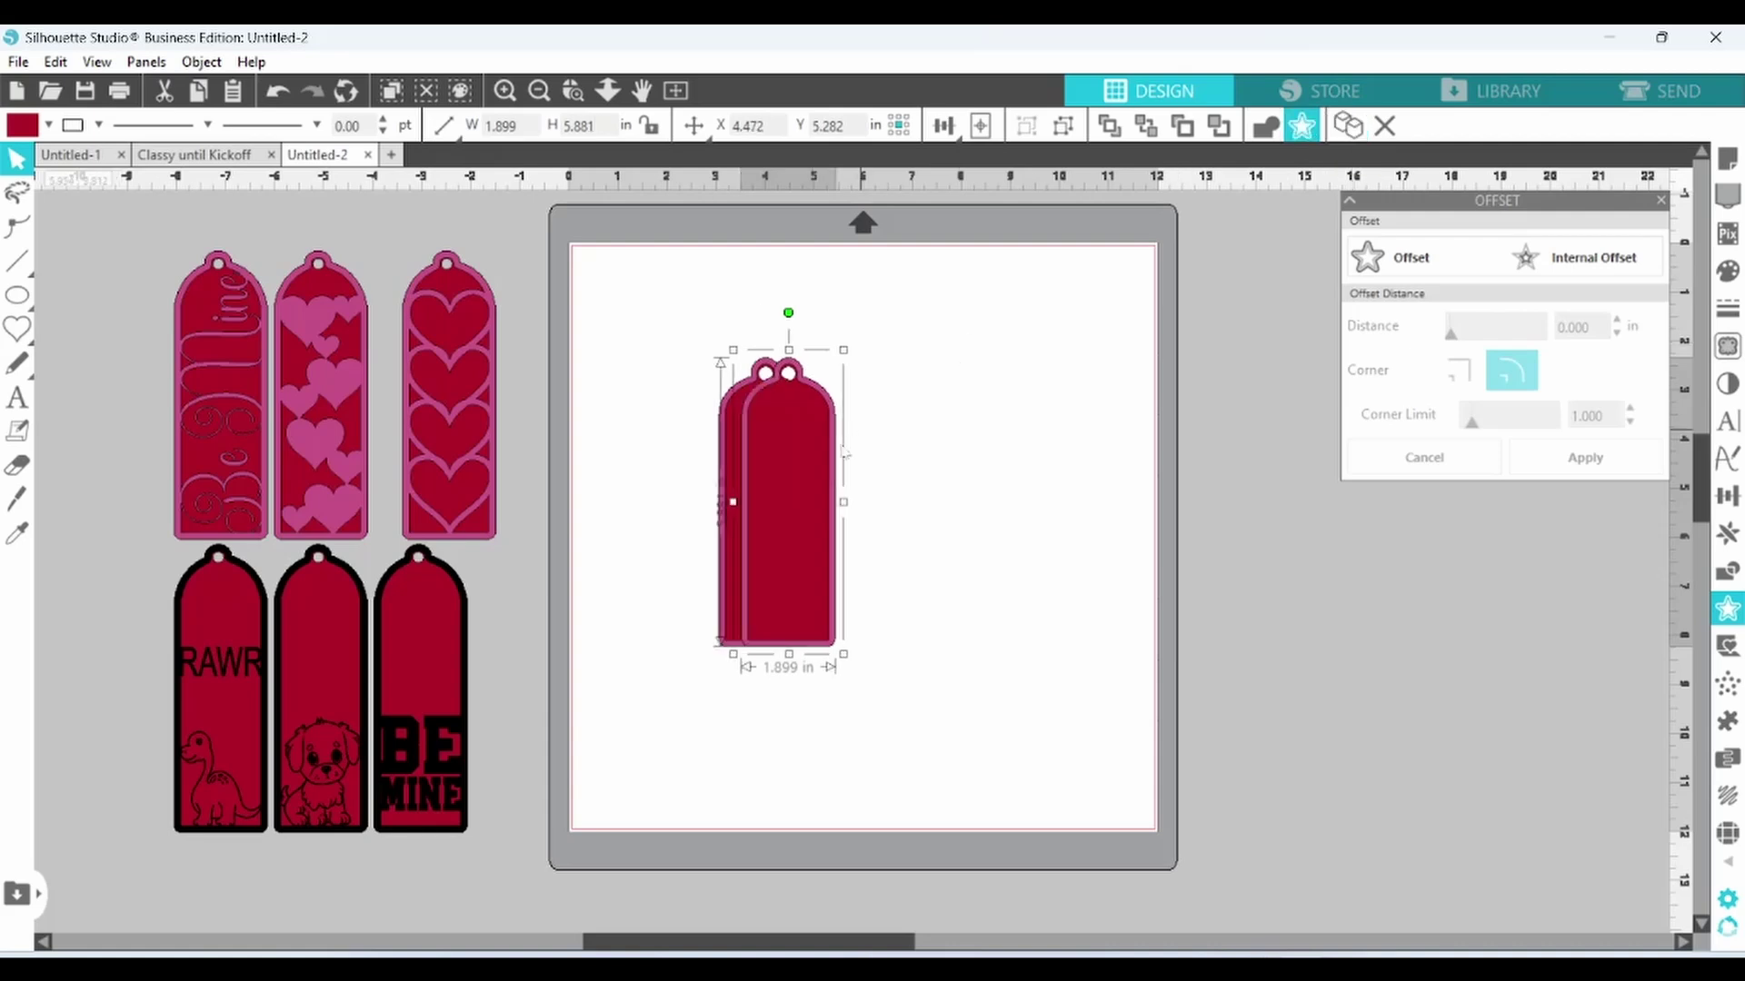
{"action": "left_click_drag", "start_coordinate": [781, 474], "coordinate": [1232, 344]}
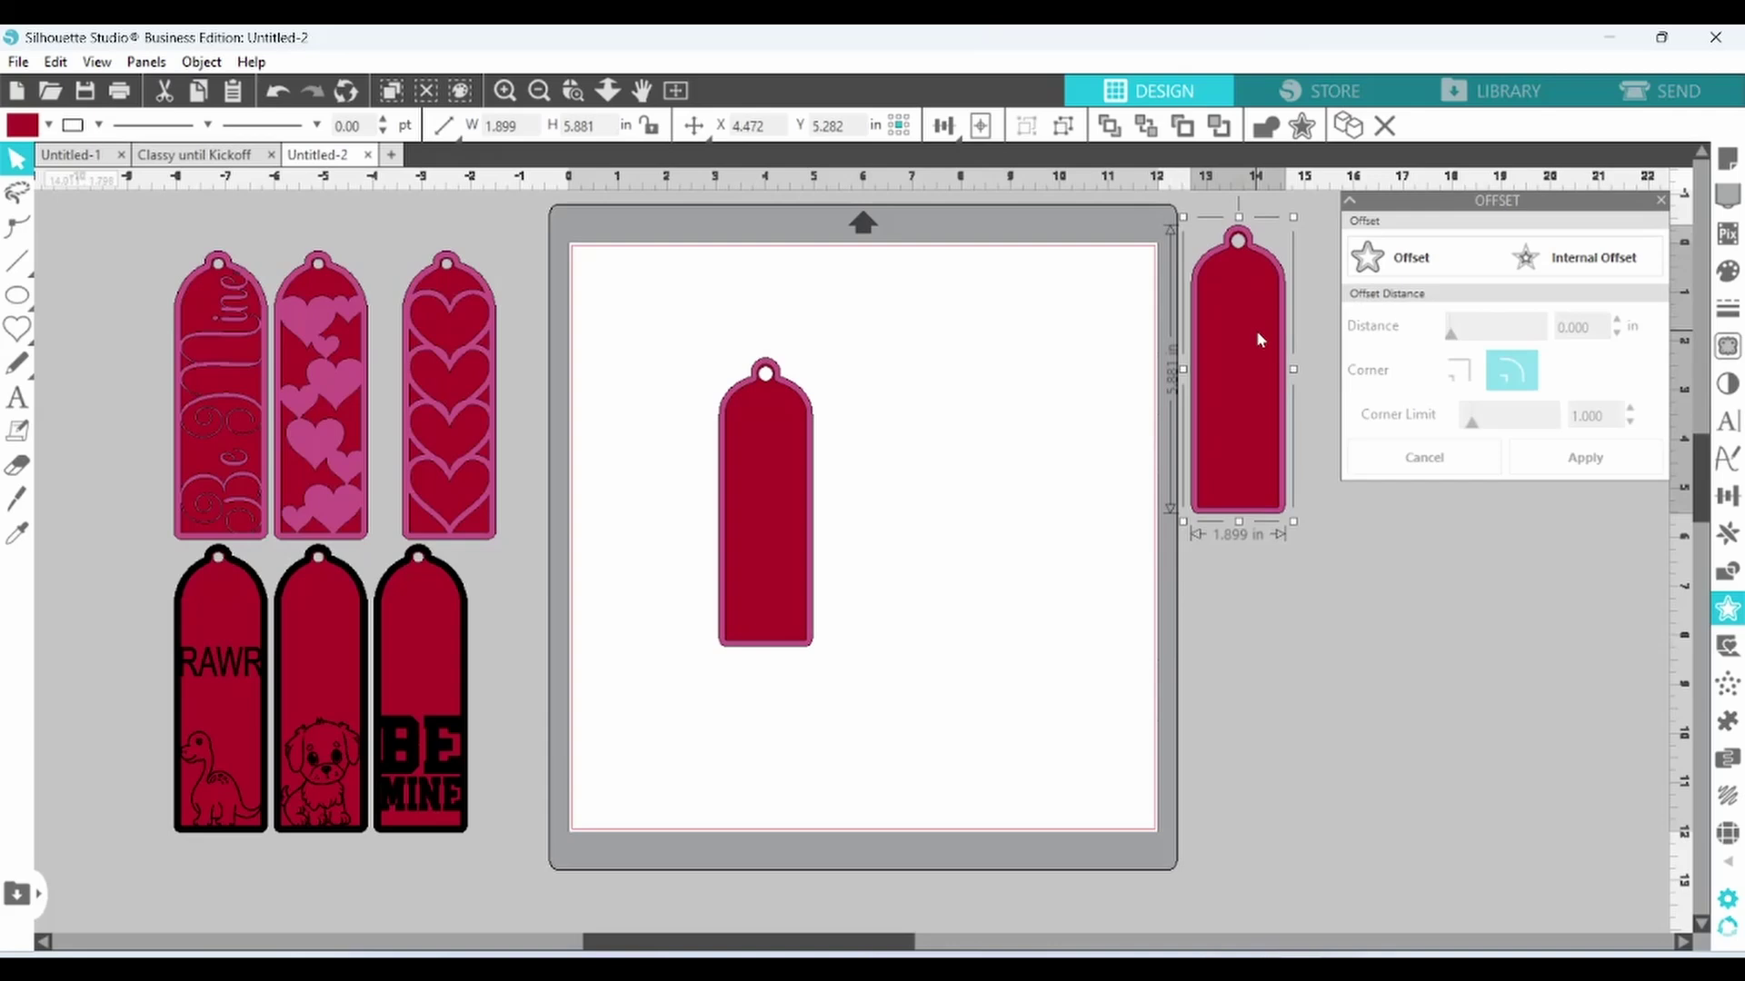
Ungroup the bookmark on the mat and move the red backing and pink frame apart.
{"action": "left_click", "coordinate": [810, 483]}
{"action": "right_click", "coordinate": [811, 483]}
{"action": "left_click", "coordinate": [854, 688]}
{"action": "left_click", "coordinate": [810, 706]}
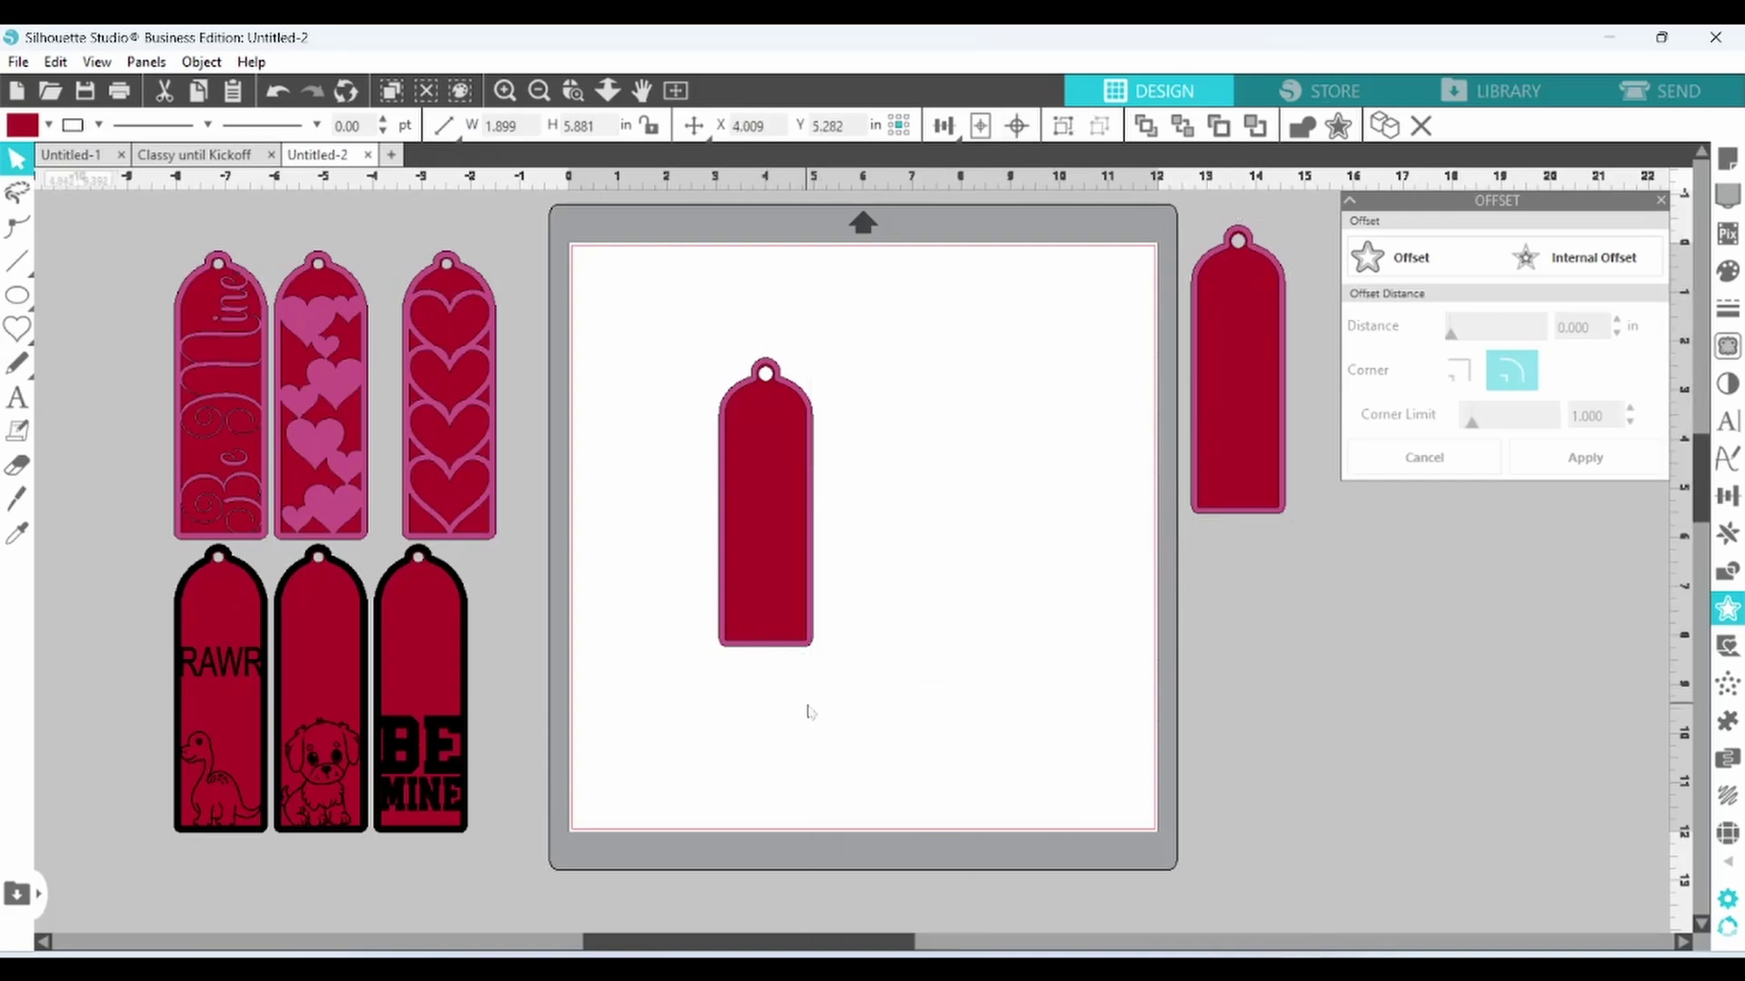
{"action": "left_click_drag", "start_coordinate": [813, 584], "coordinate": [680, 741]}
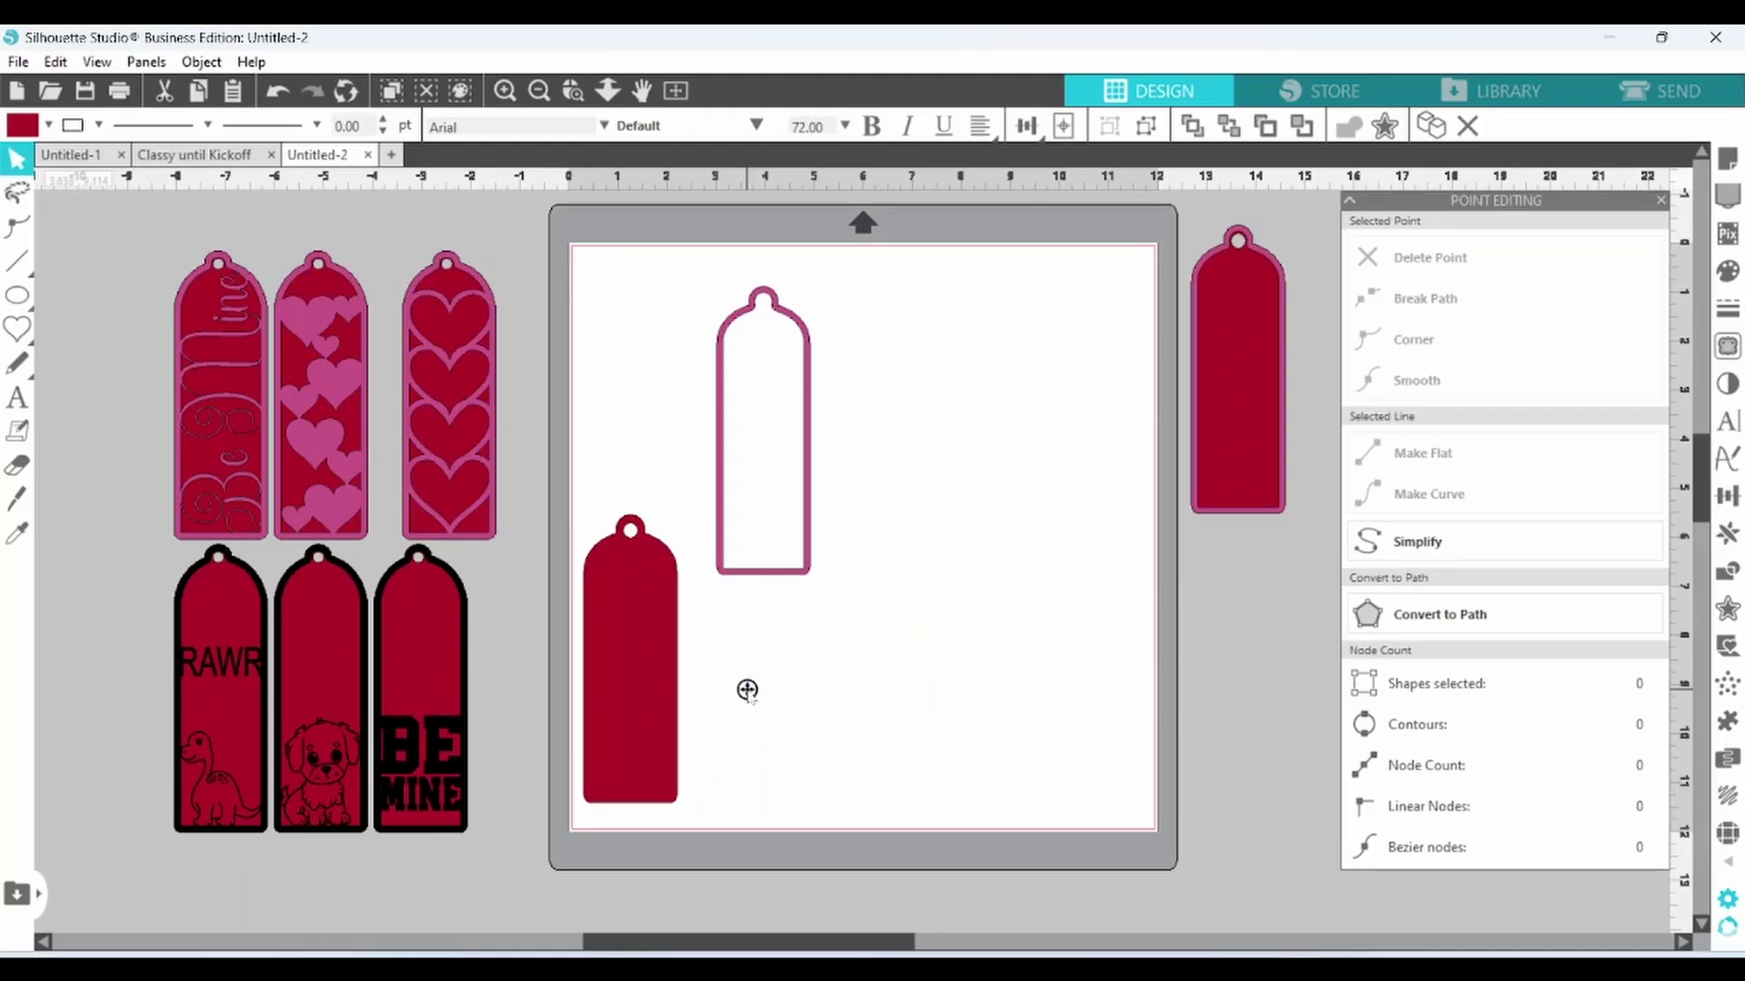
Add the text "Be Mine" on the mat below the pink frame.
{"action": "left_click", "coordinate": [747, 690]}
{"action": "type", "text": "Be Min"}
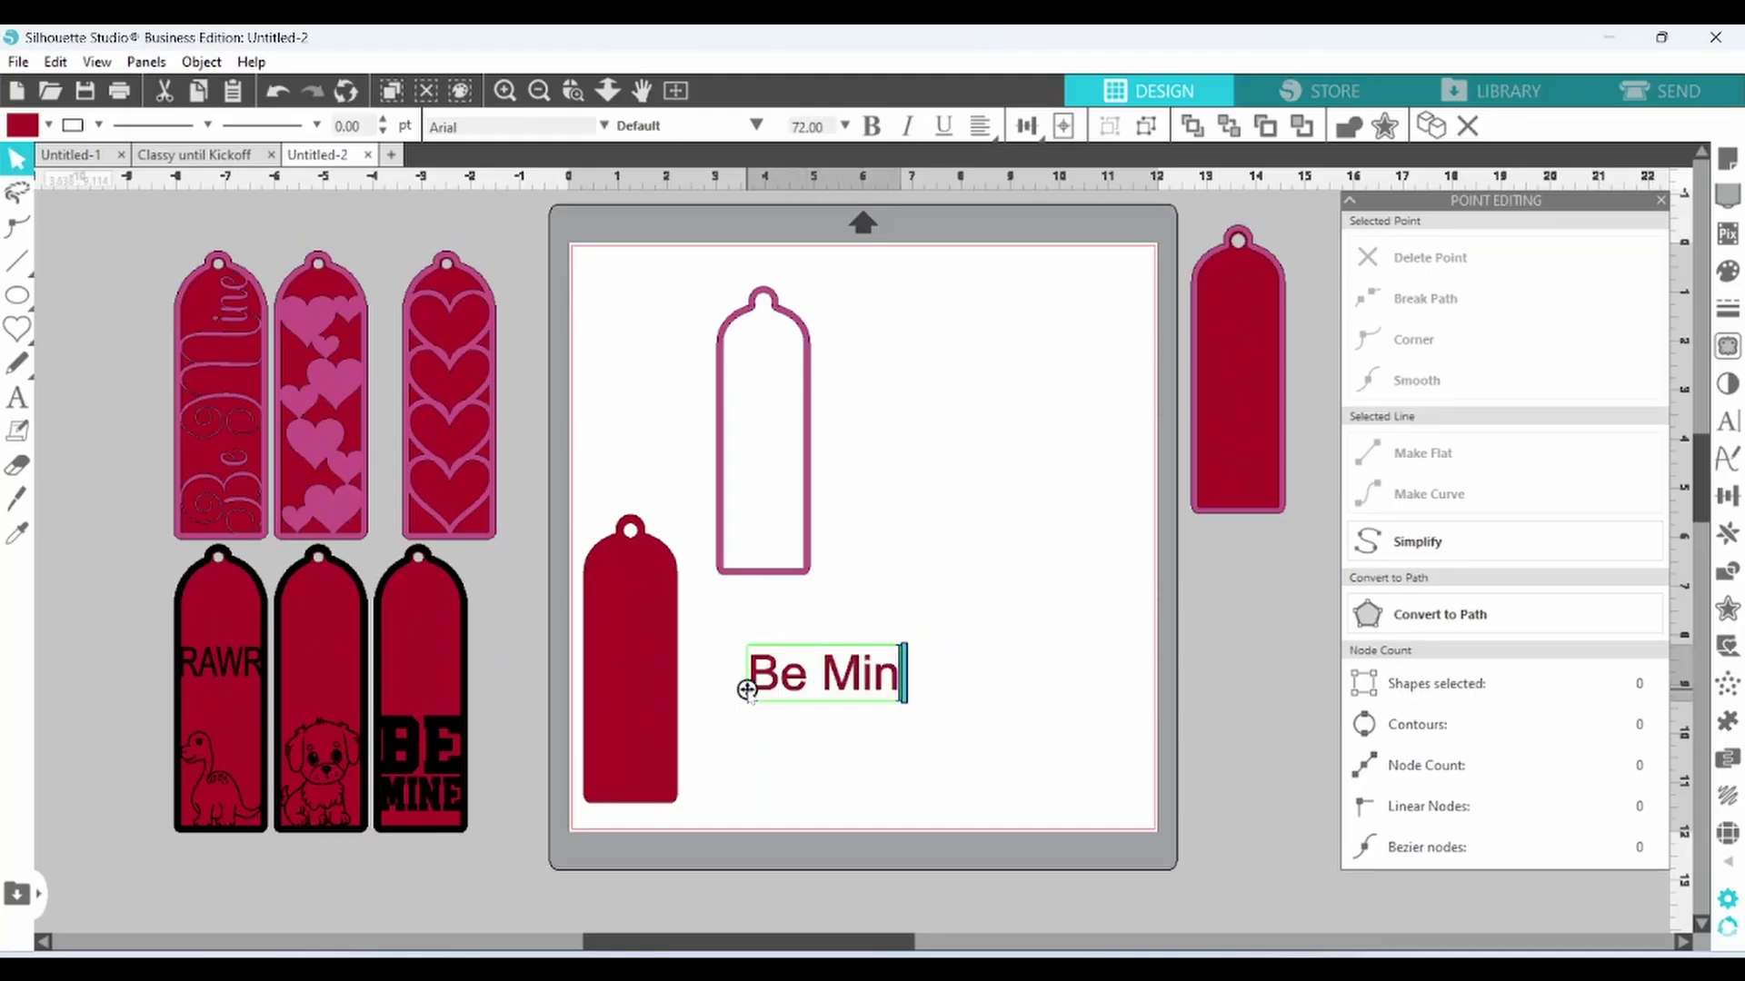
{"action": "type", "text": "e"}
{"action": "left_click", "coordinate": [837, 779]}
{"action": "left_click", "coordinate": [858, 695]}
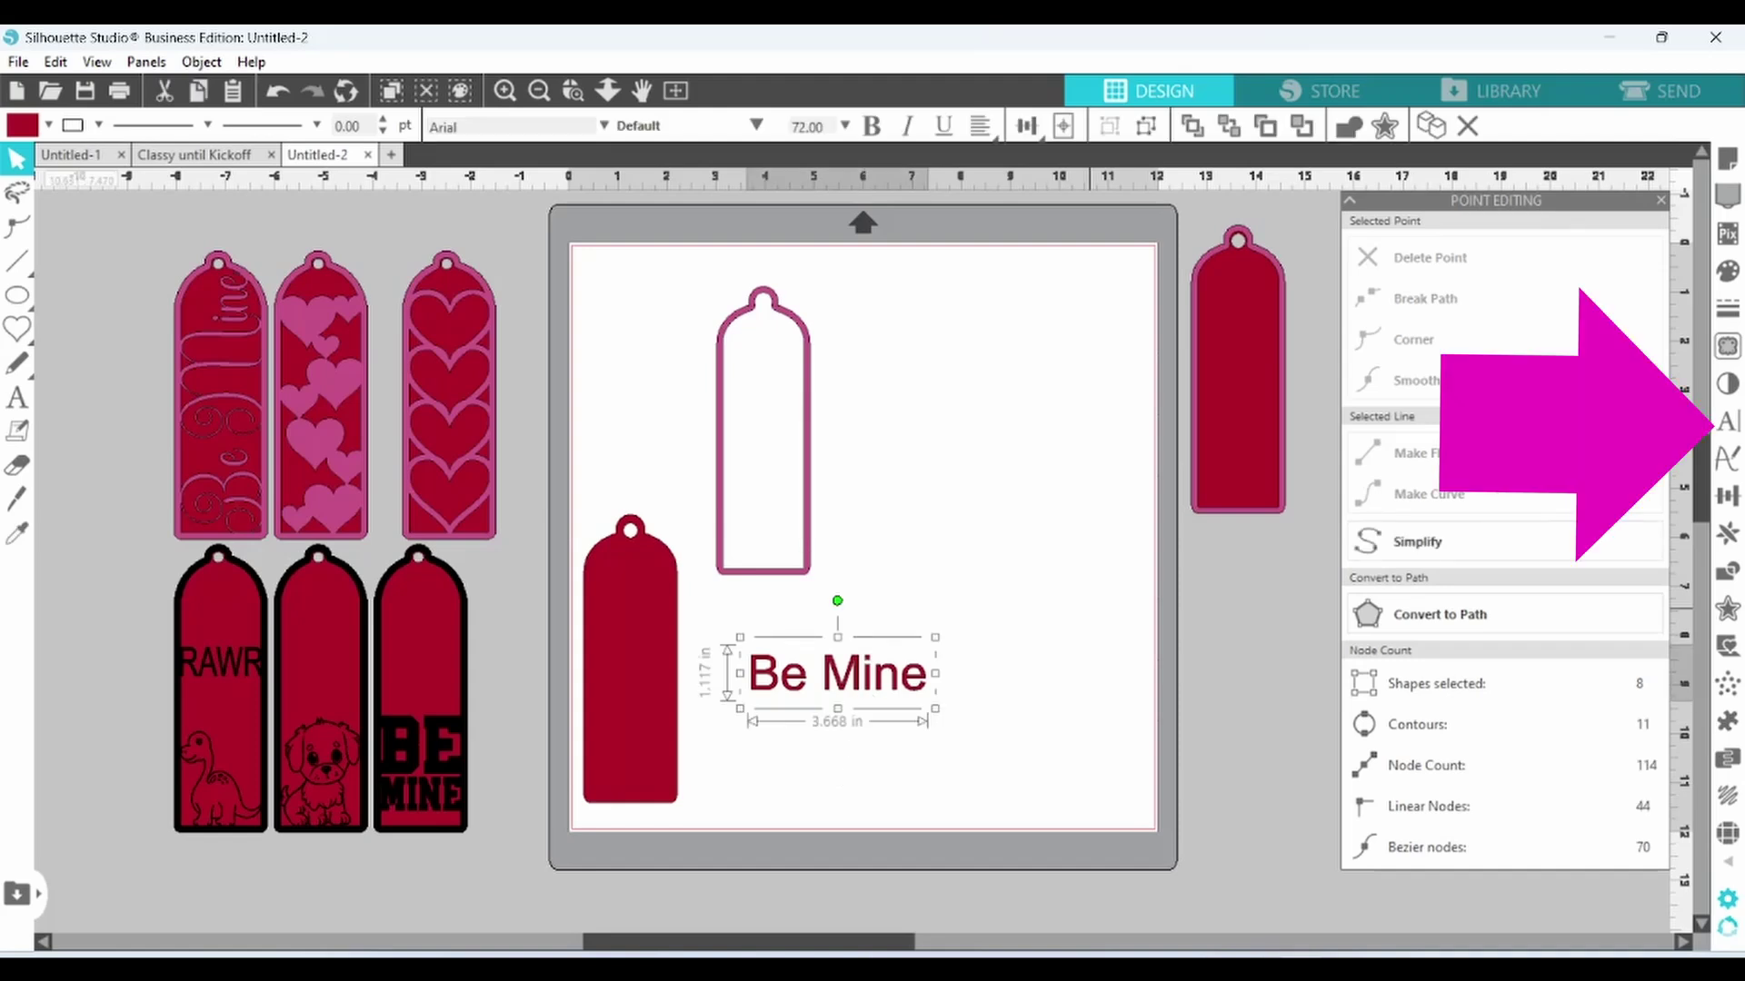
Set the font of the "Be Mine" text to Star Bright.
{"action": "left_click", "coordinate": [1729, 424]}
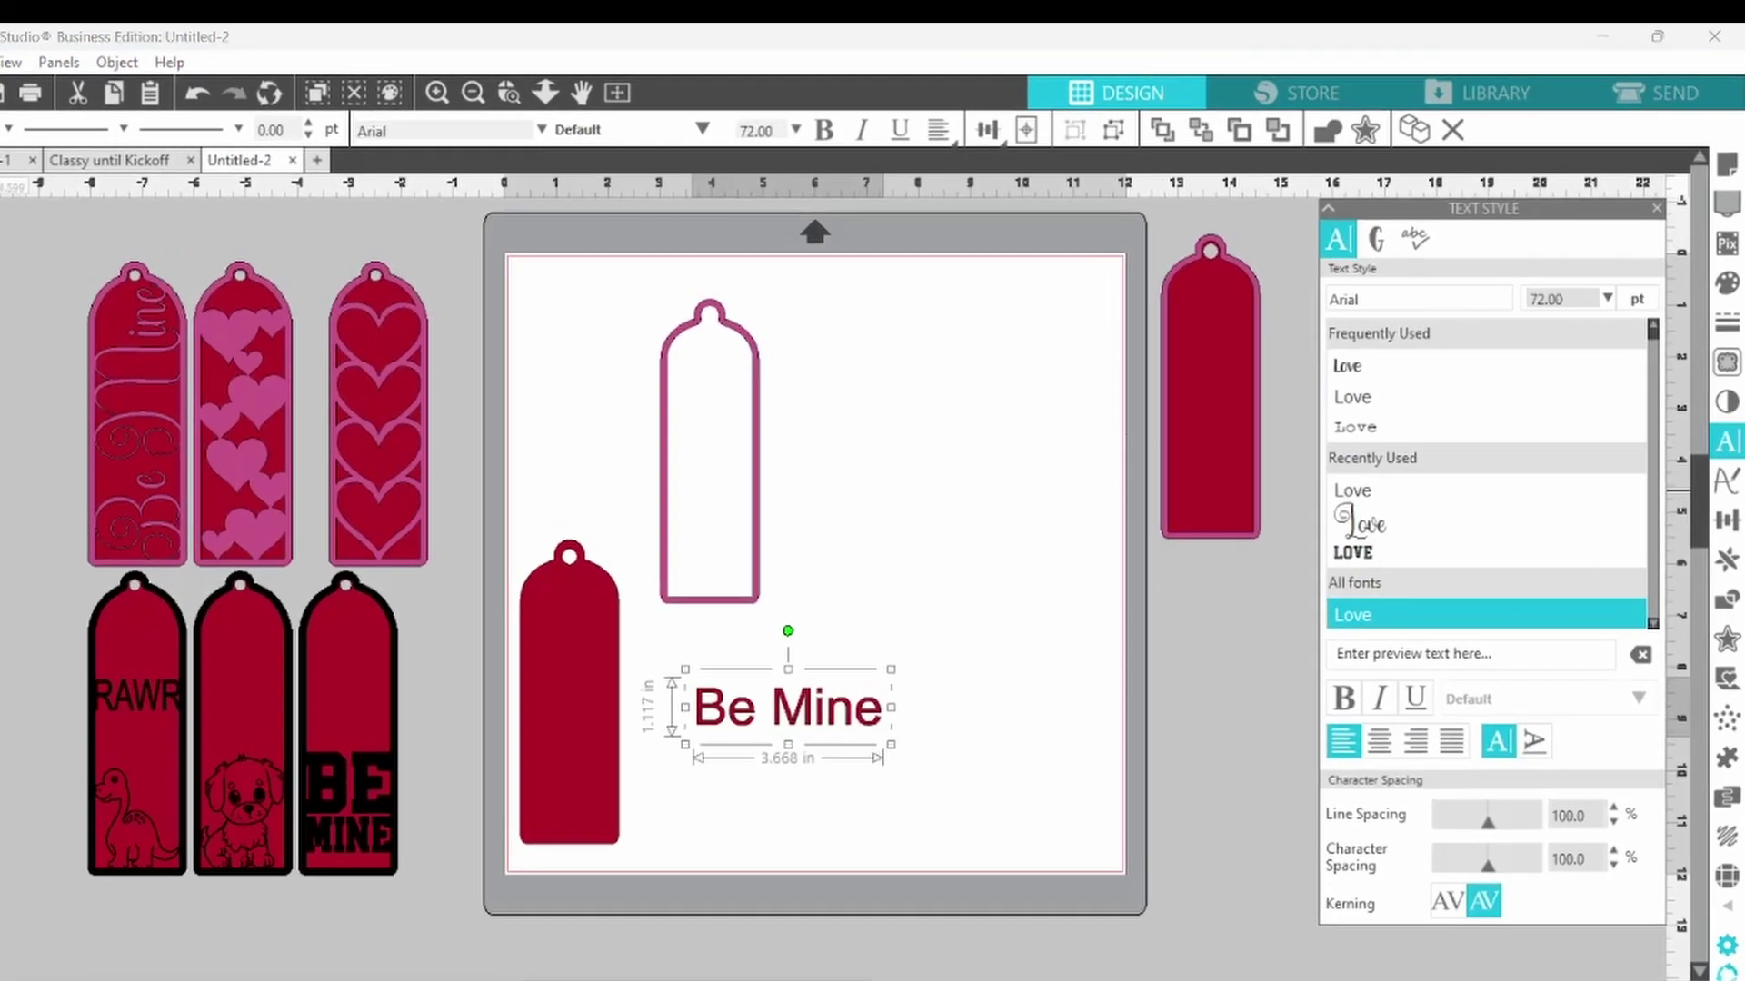
{"action": "left_click", "coordinate": [1345, 299]}
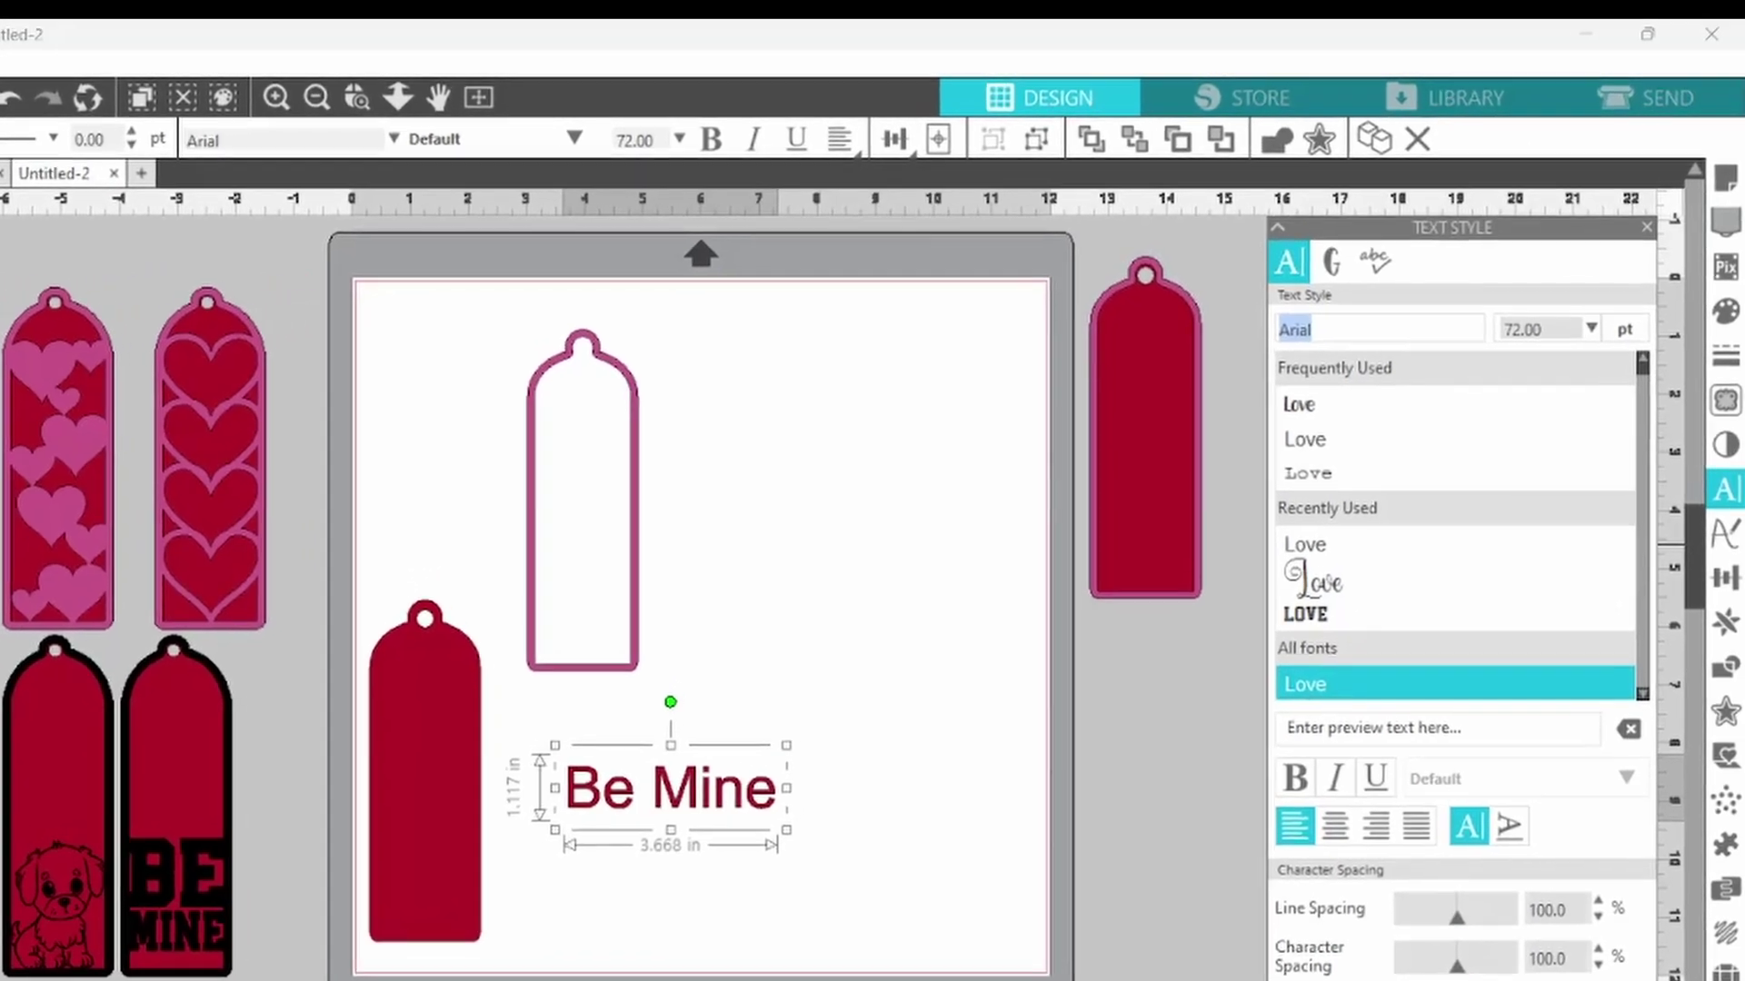
{"action": "type", "text": "star Bright"}
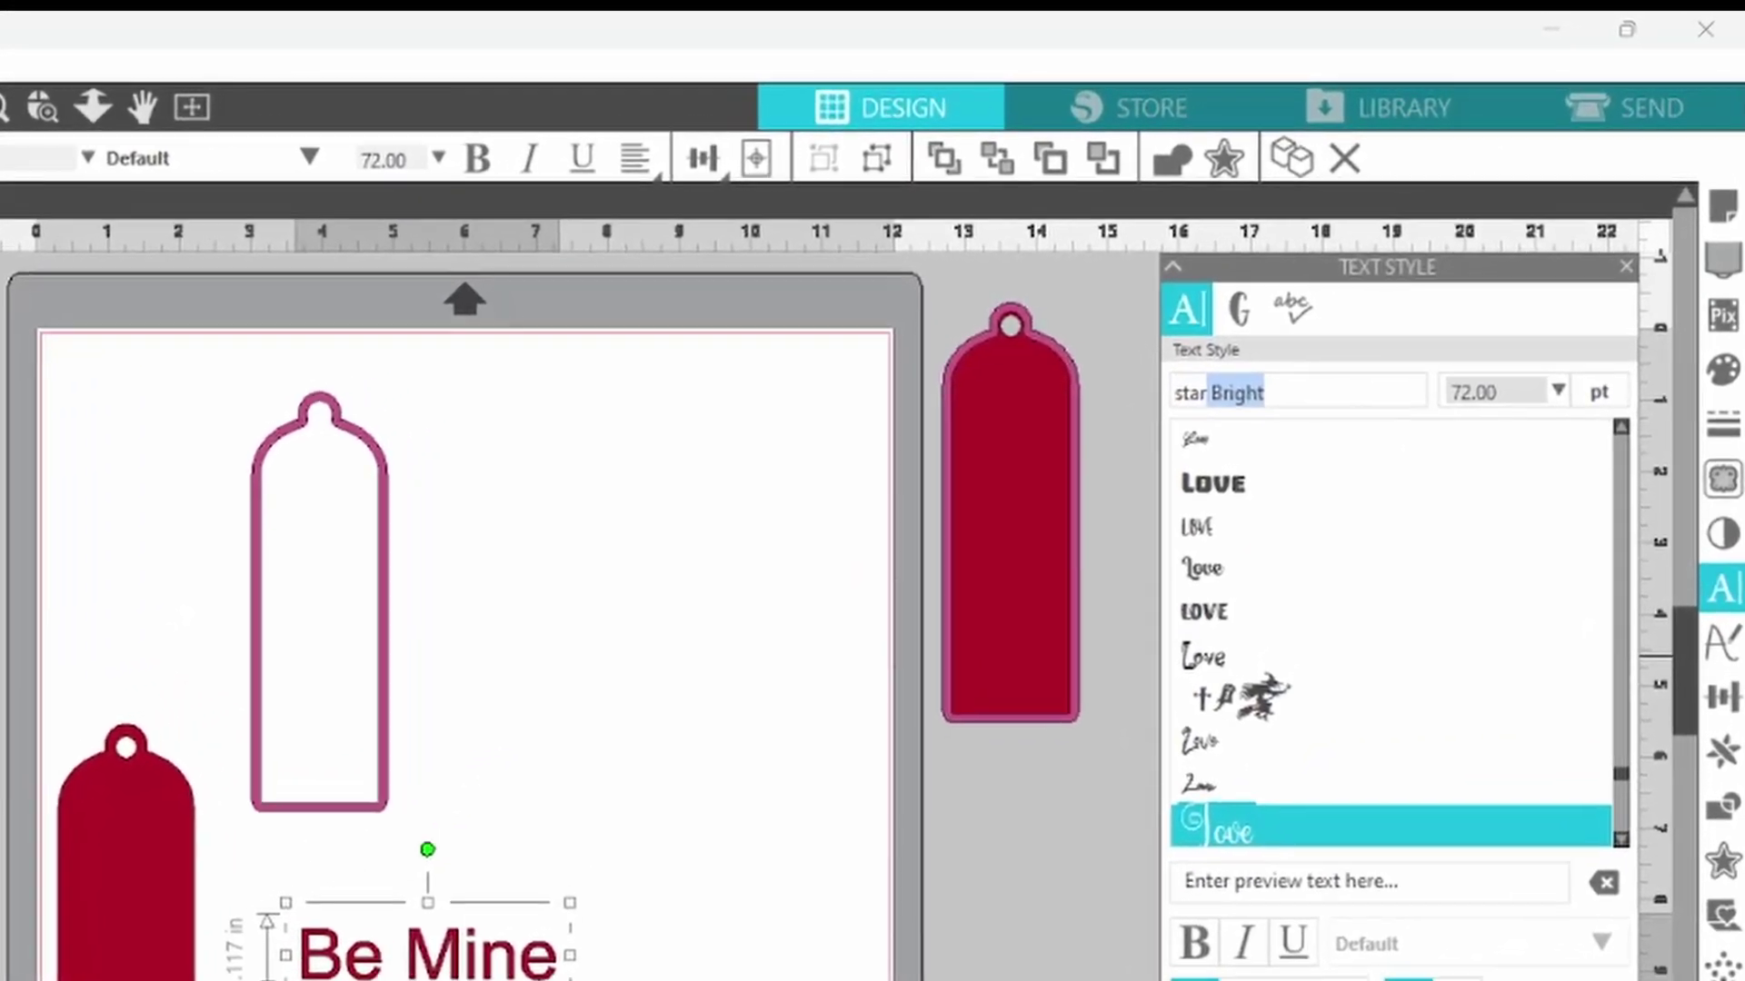
{"action": "key", "text": "Return"}
Rotate the hollow pink frame to 90° and place the "Be Mine" text over it.
{"action": "left_click", "coordinate": [360, 563]}
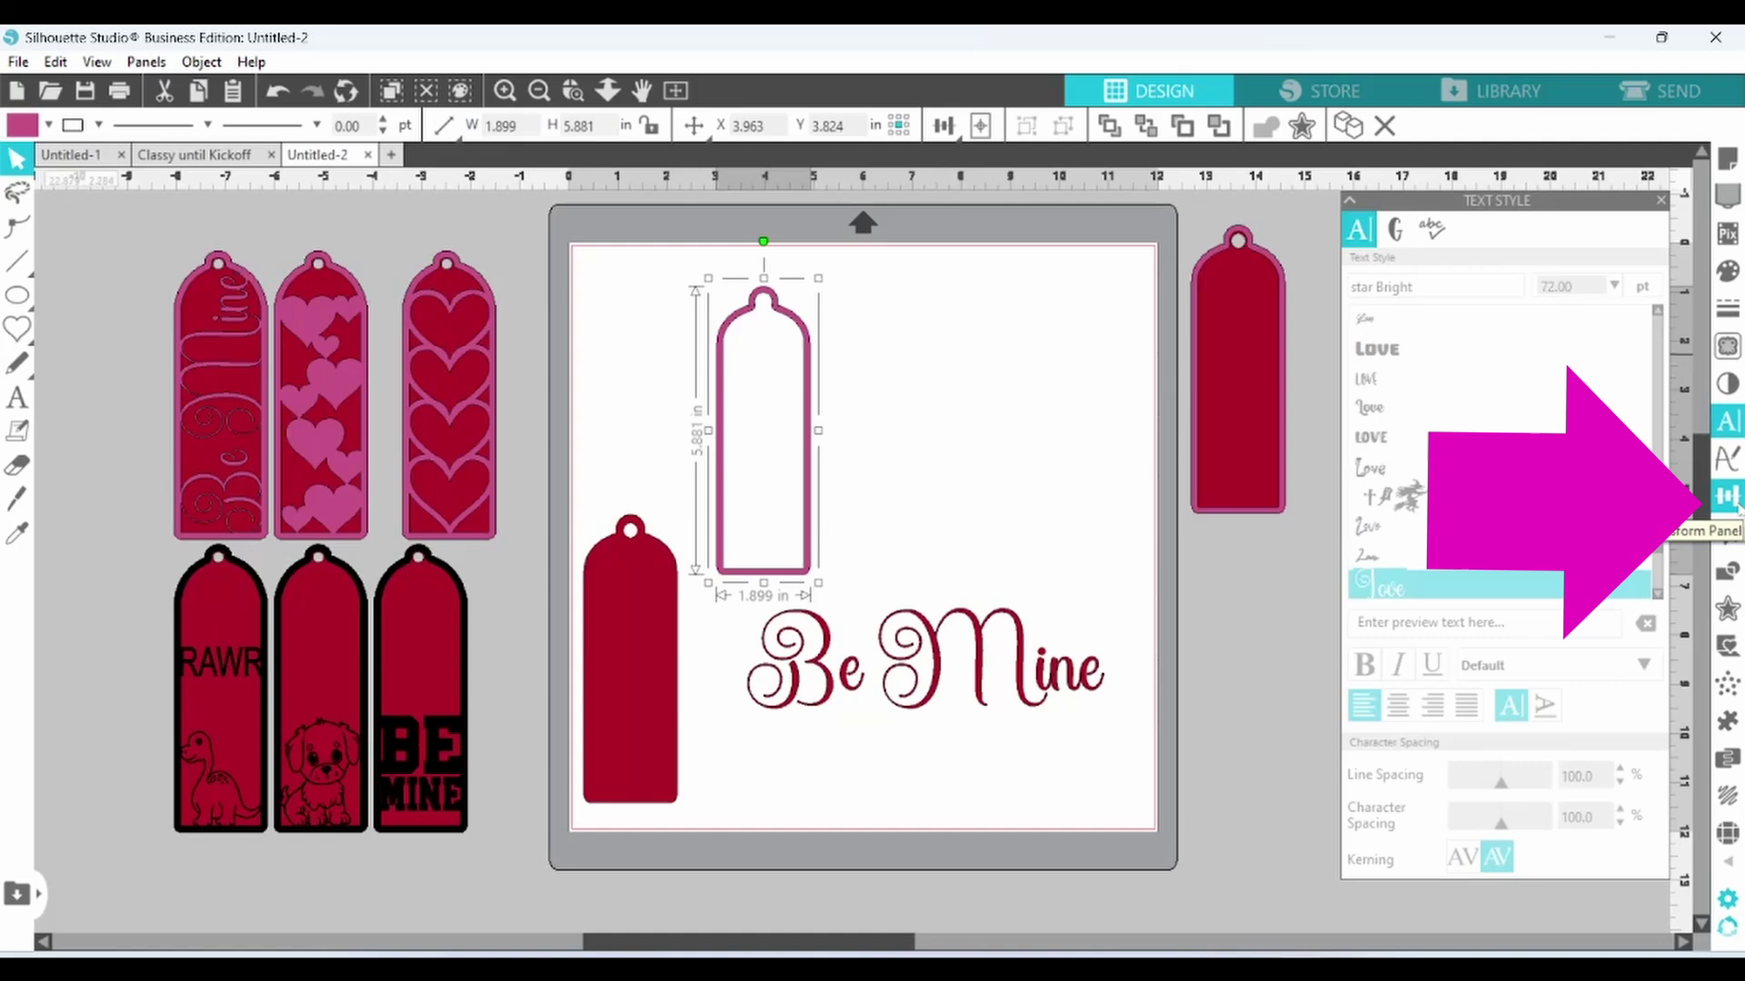
{"action": "left_click", "coordinate": [1733, 503]}
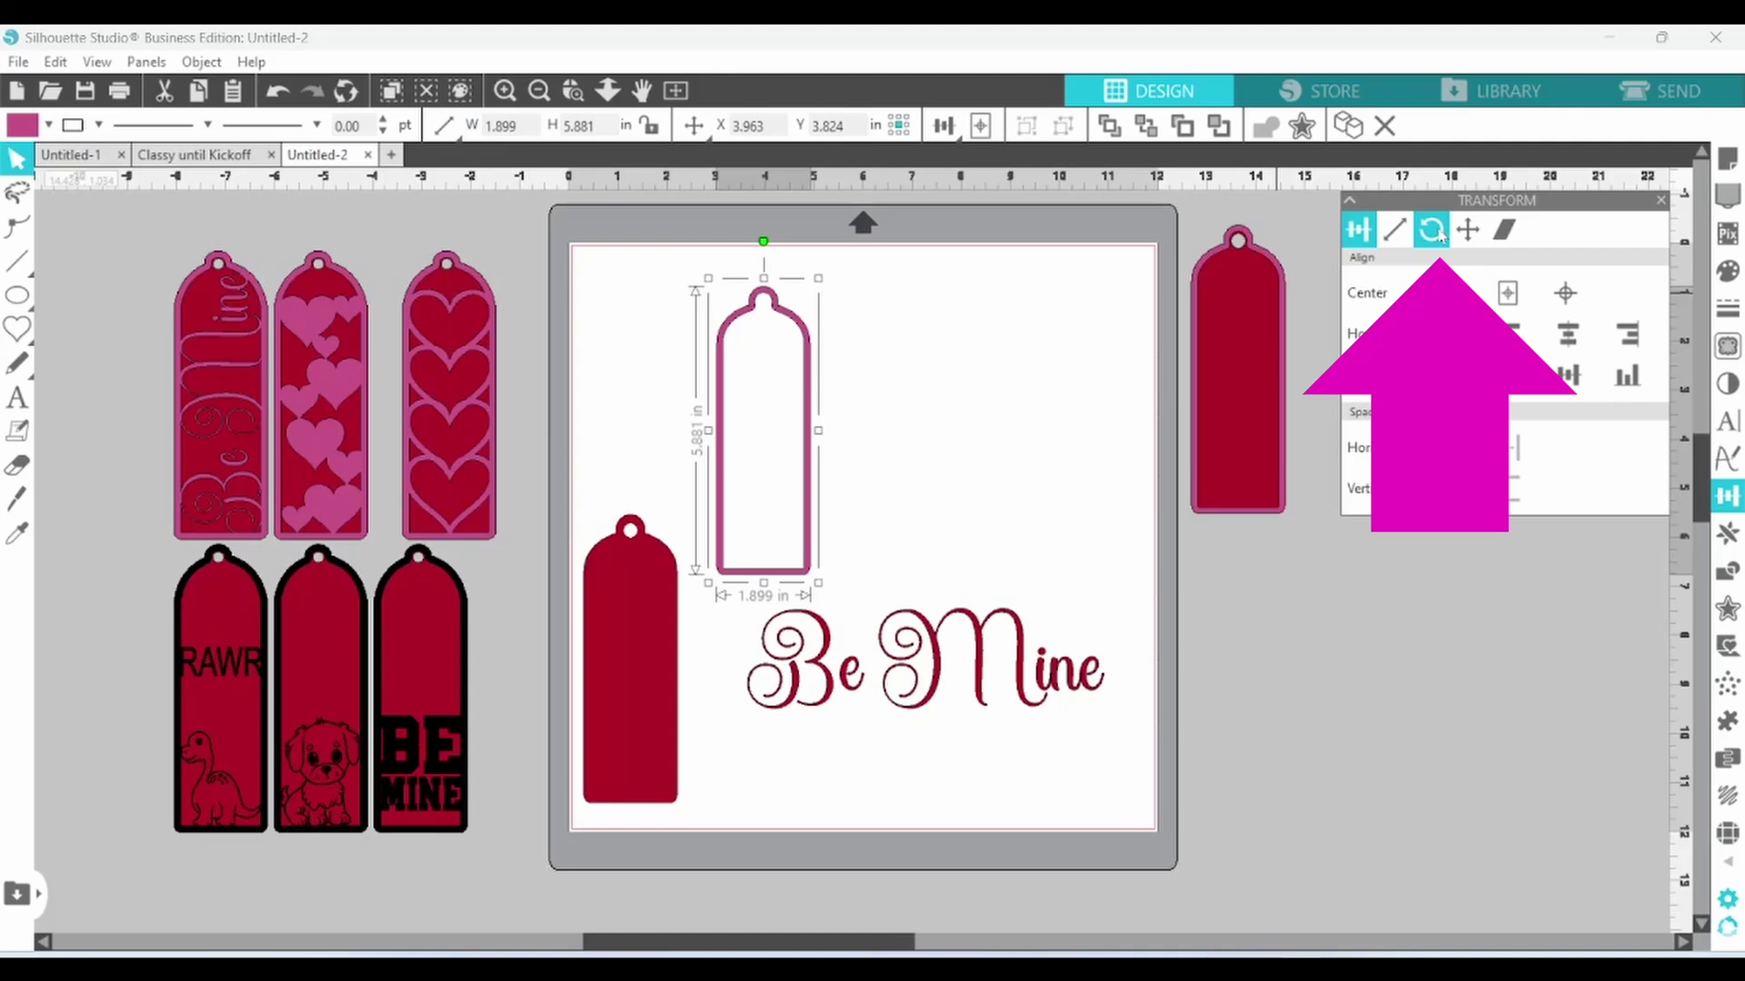
{"action": "left_click", "coordinate": [1433, 232]}
{"action": "left_click", "coordinate": [1476, 298]}
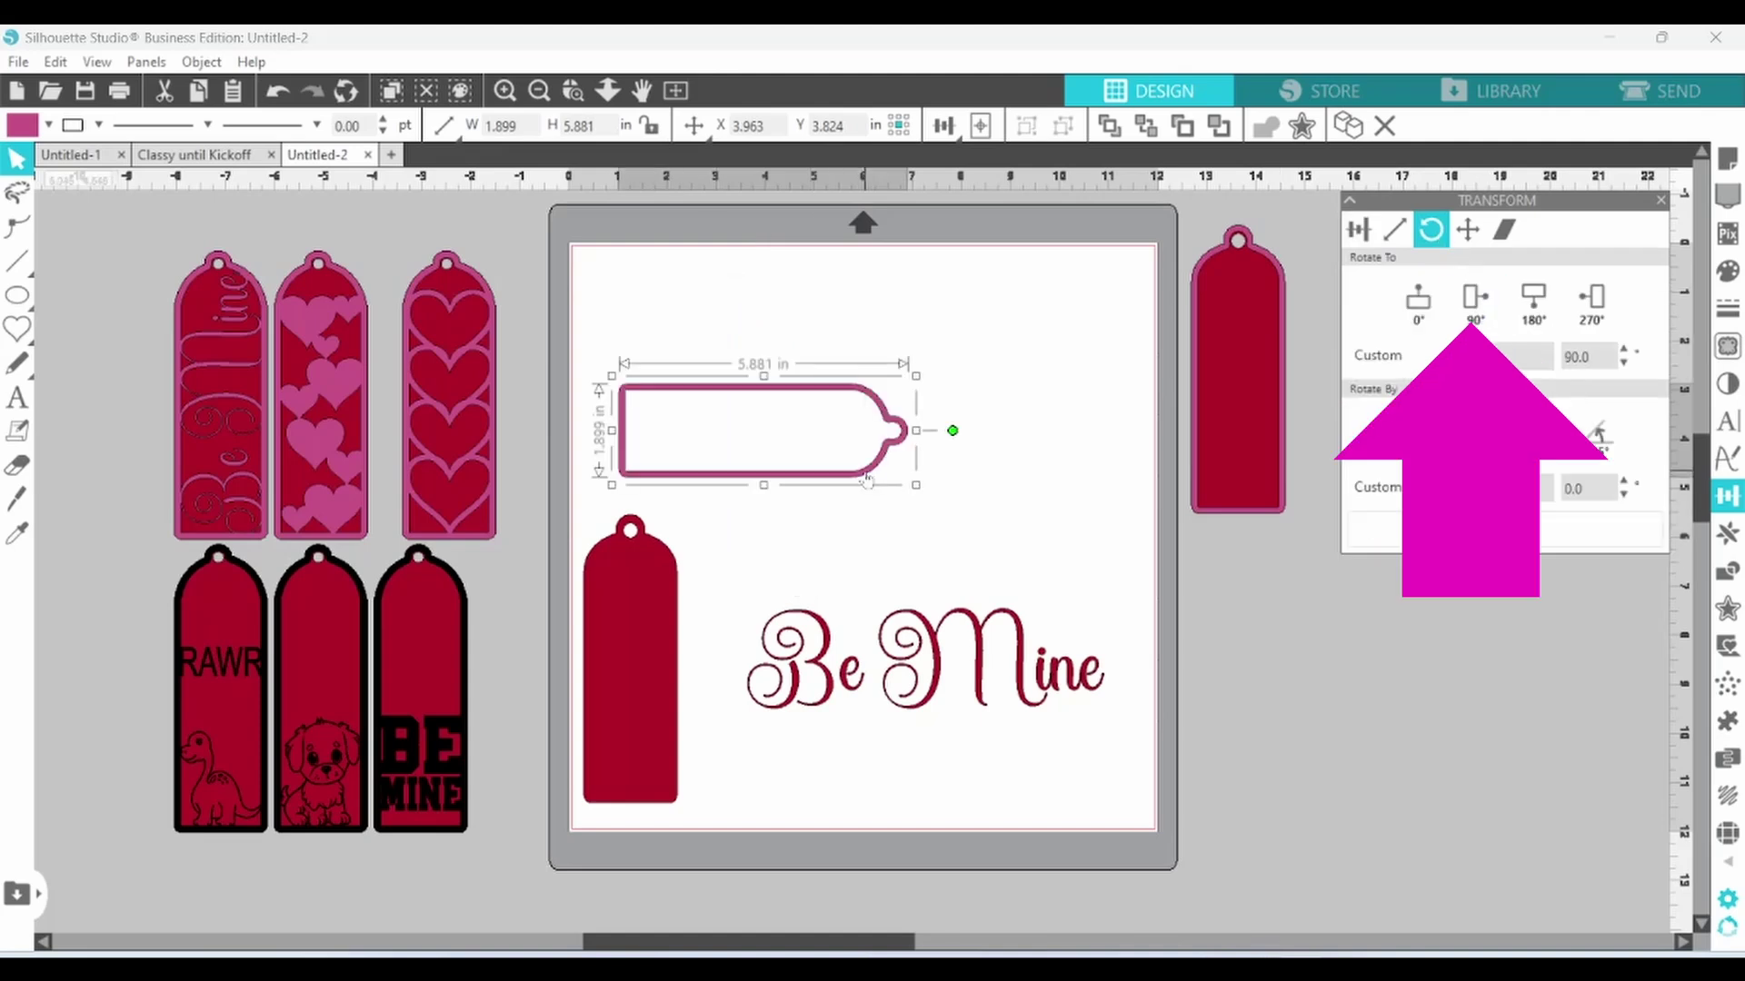
{"action": "left_click_drag", "start_coordinate": [875, 469], "coordinate": [989, 505]}
{"action": "left_click_drag", "start_coordinate": [1019, 625], "coordinate": [995, 440]}
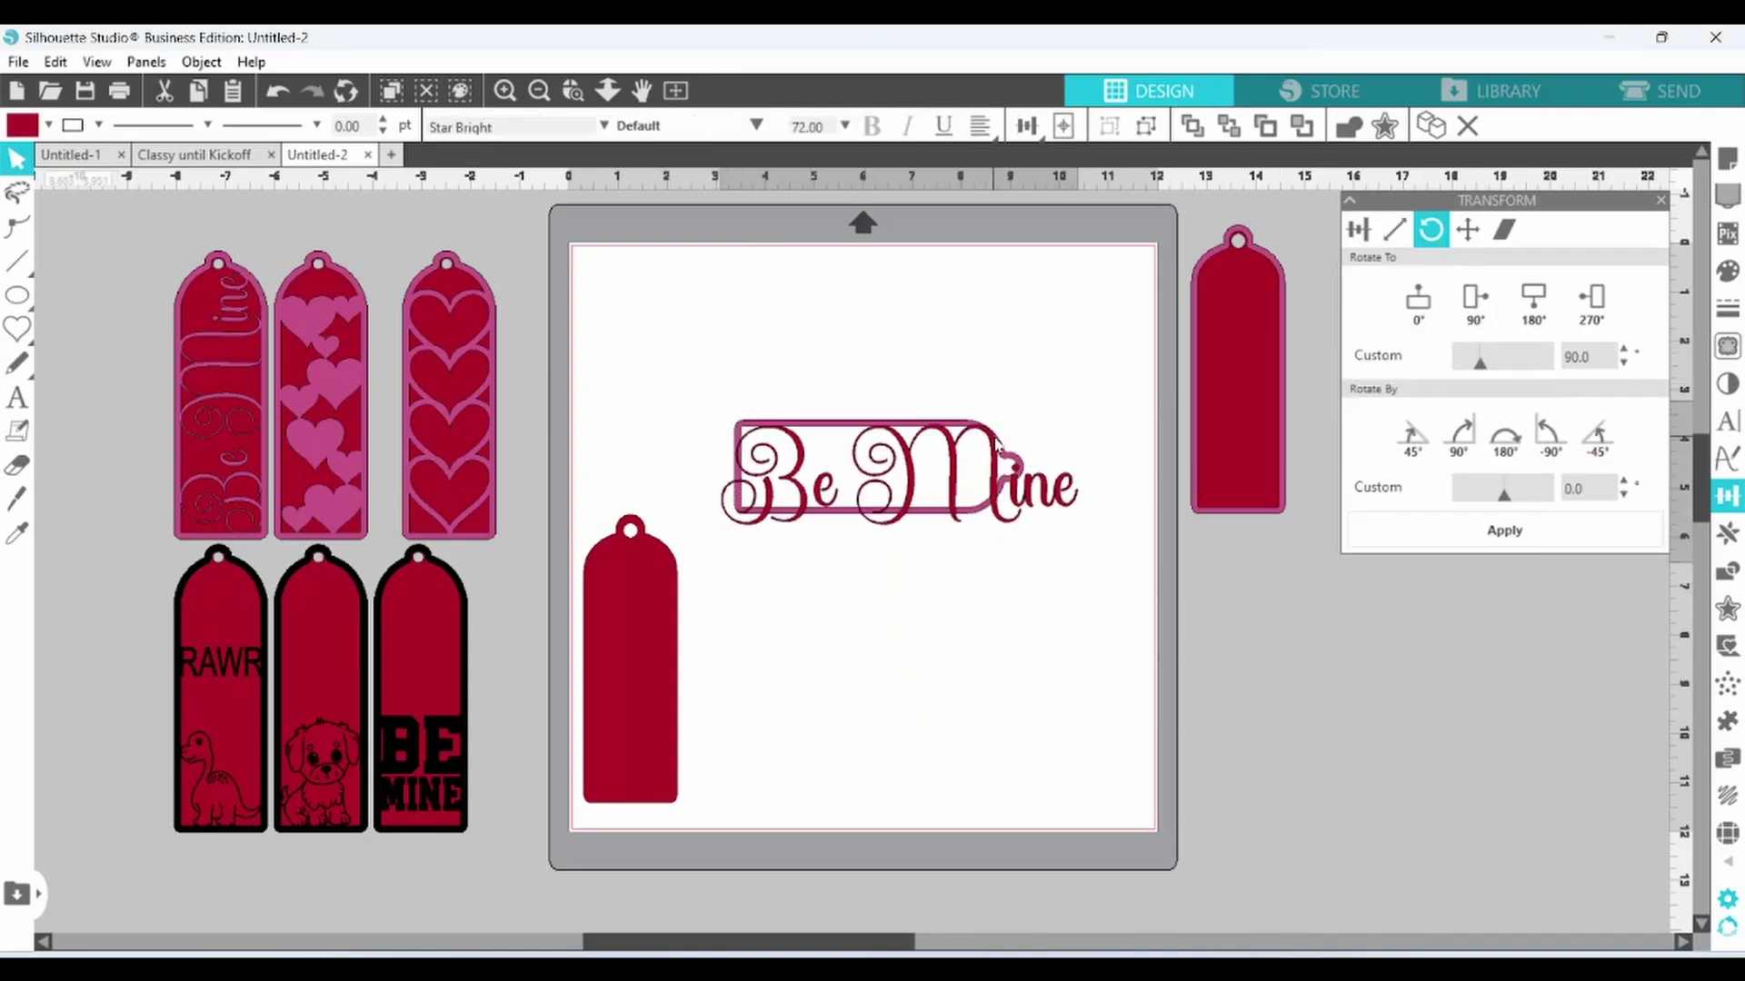
Shrink the "Be Mine" text over the frame to about 5.46 in wide and 2.95 in high.
{"action": "left_click", "coordinate": [1006, 394]}
{"action": "left_click", "coordinate": [1036, 491]}
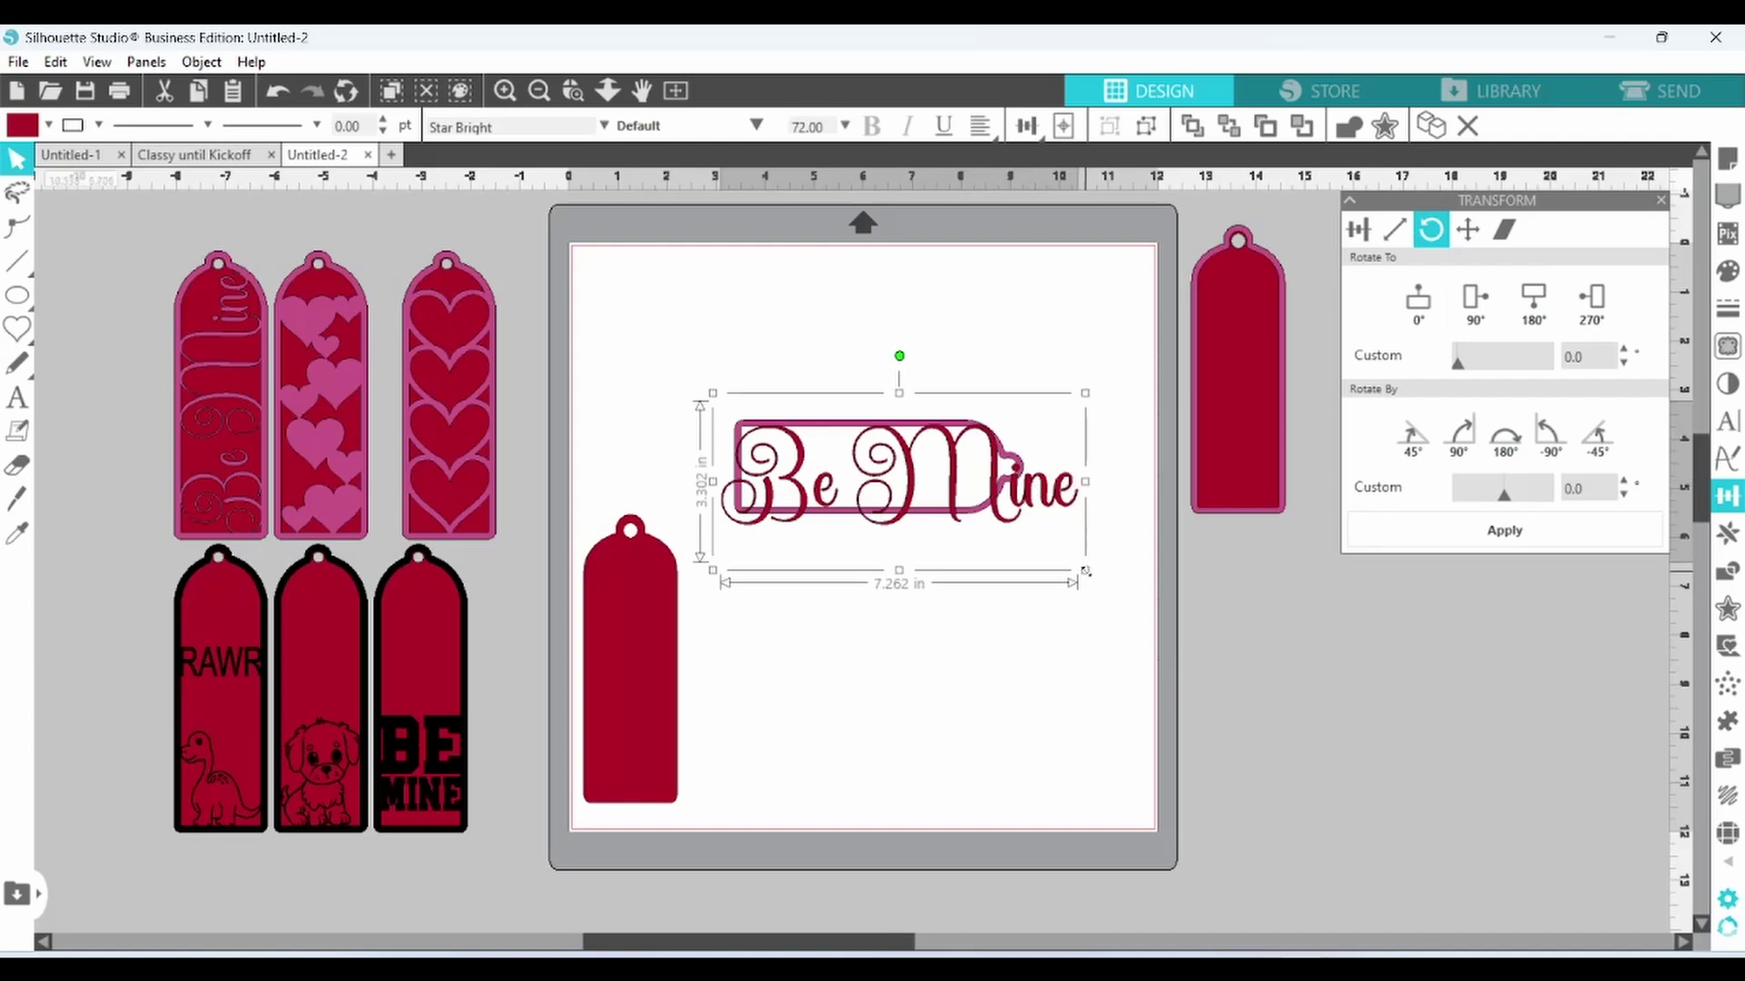
{"action": "left_click_drag", "start_coordinate": [1087, 578], "coordinate": [1047, 554]}
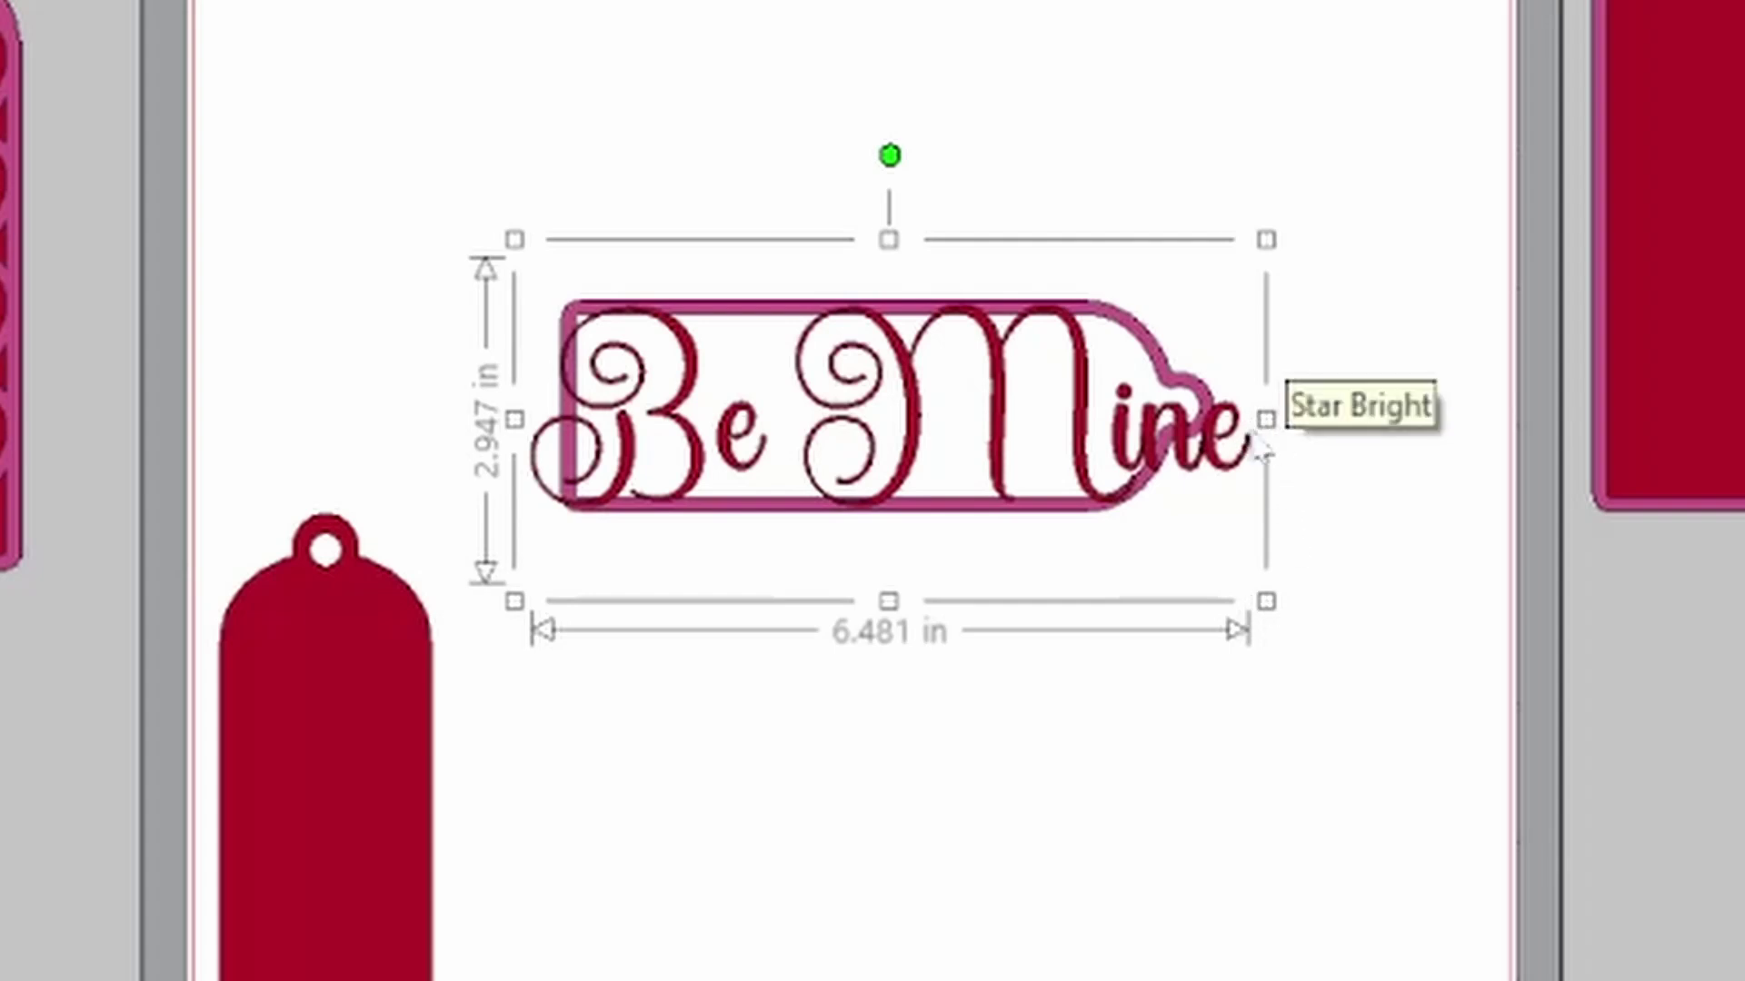
{"action": "left_click_drag", "start_coordinate": [1259, 442], "coordinate": [1191, 447]}
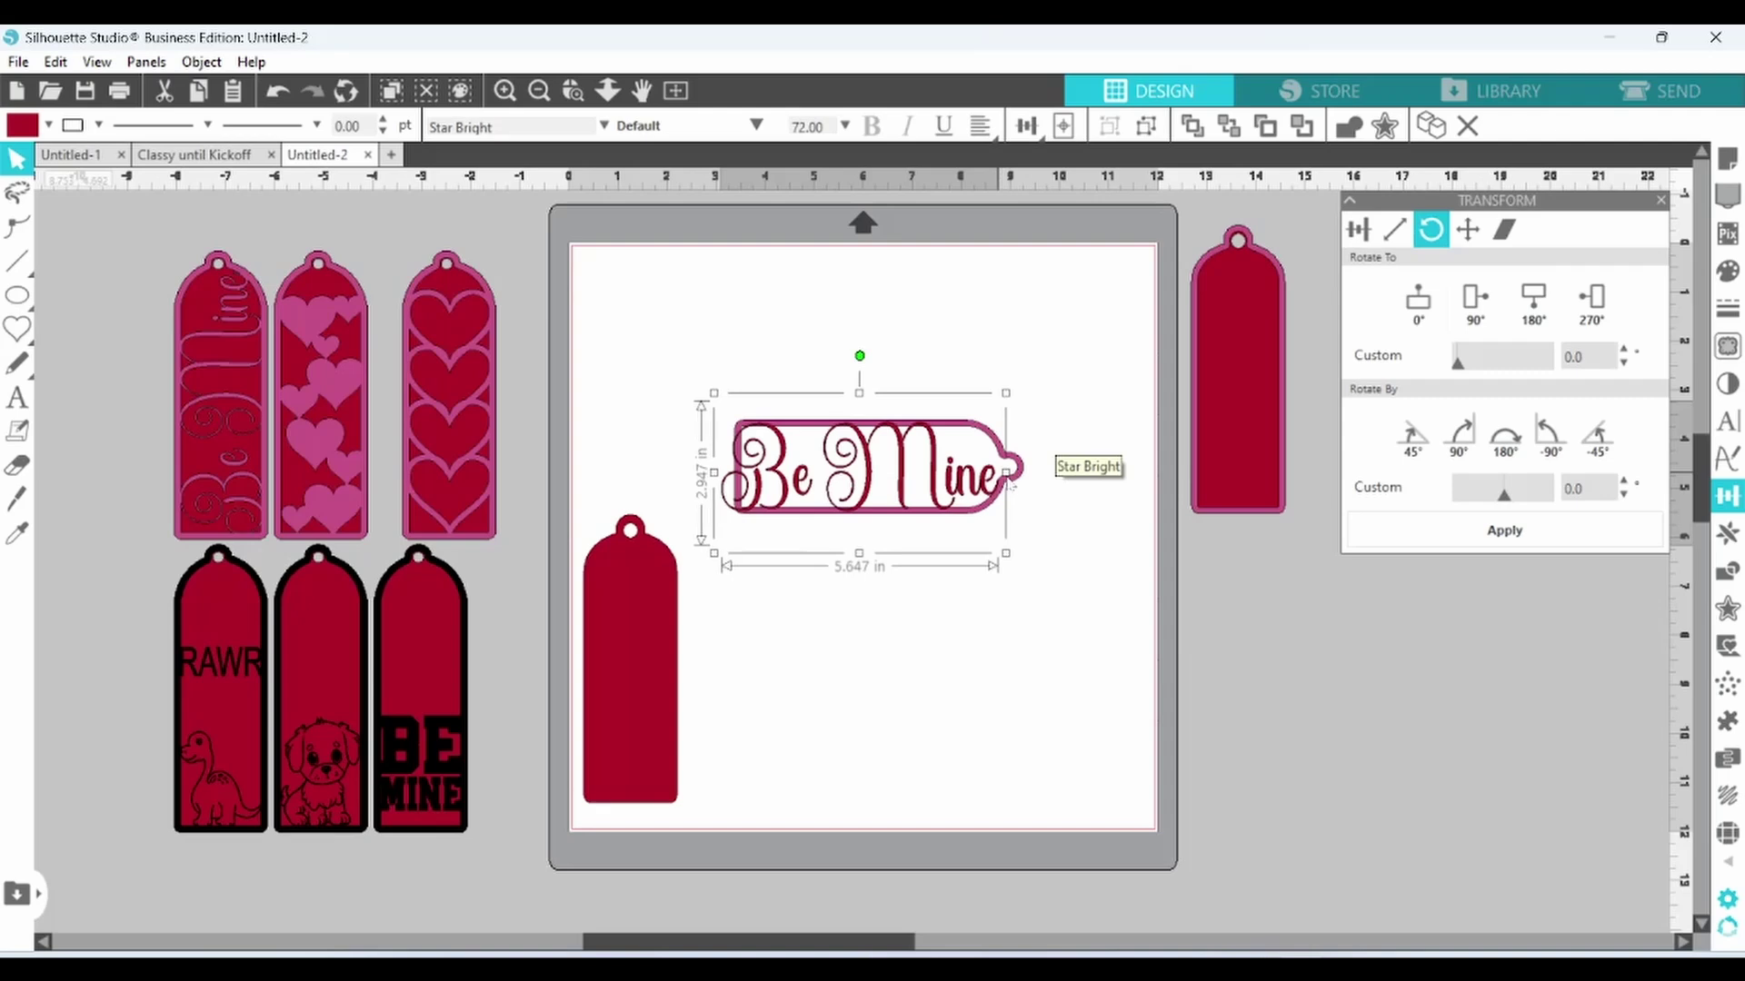
{"action": "left_click_drag", "start_coordinate": [1006, 473], "coordinate": [998, 473]}
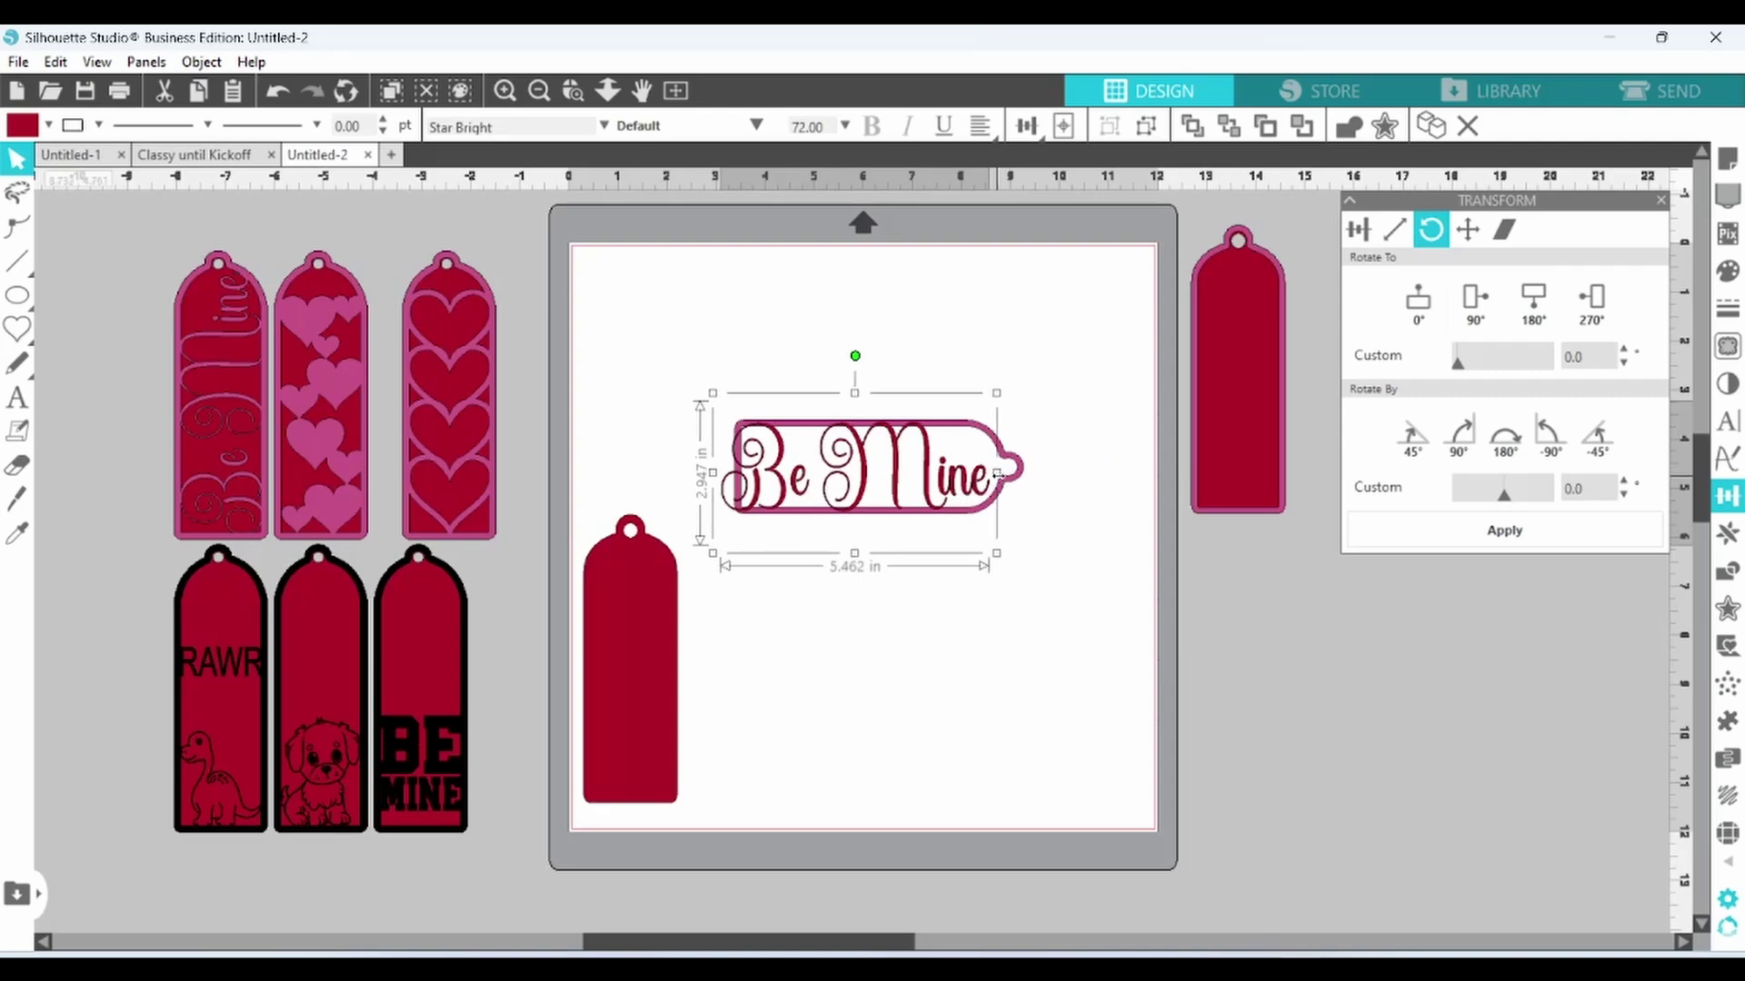
Narrow the text to about 5.24 in and slightly reduce its height so its edges overlap the pink frame's border.
{"action": "scroll", "coordinate": [913, 478], "scroll_direction": "up", "scroll_amount": 5}
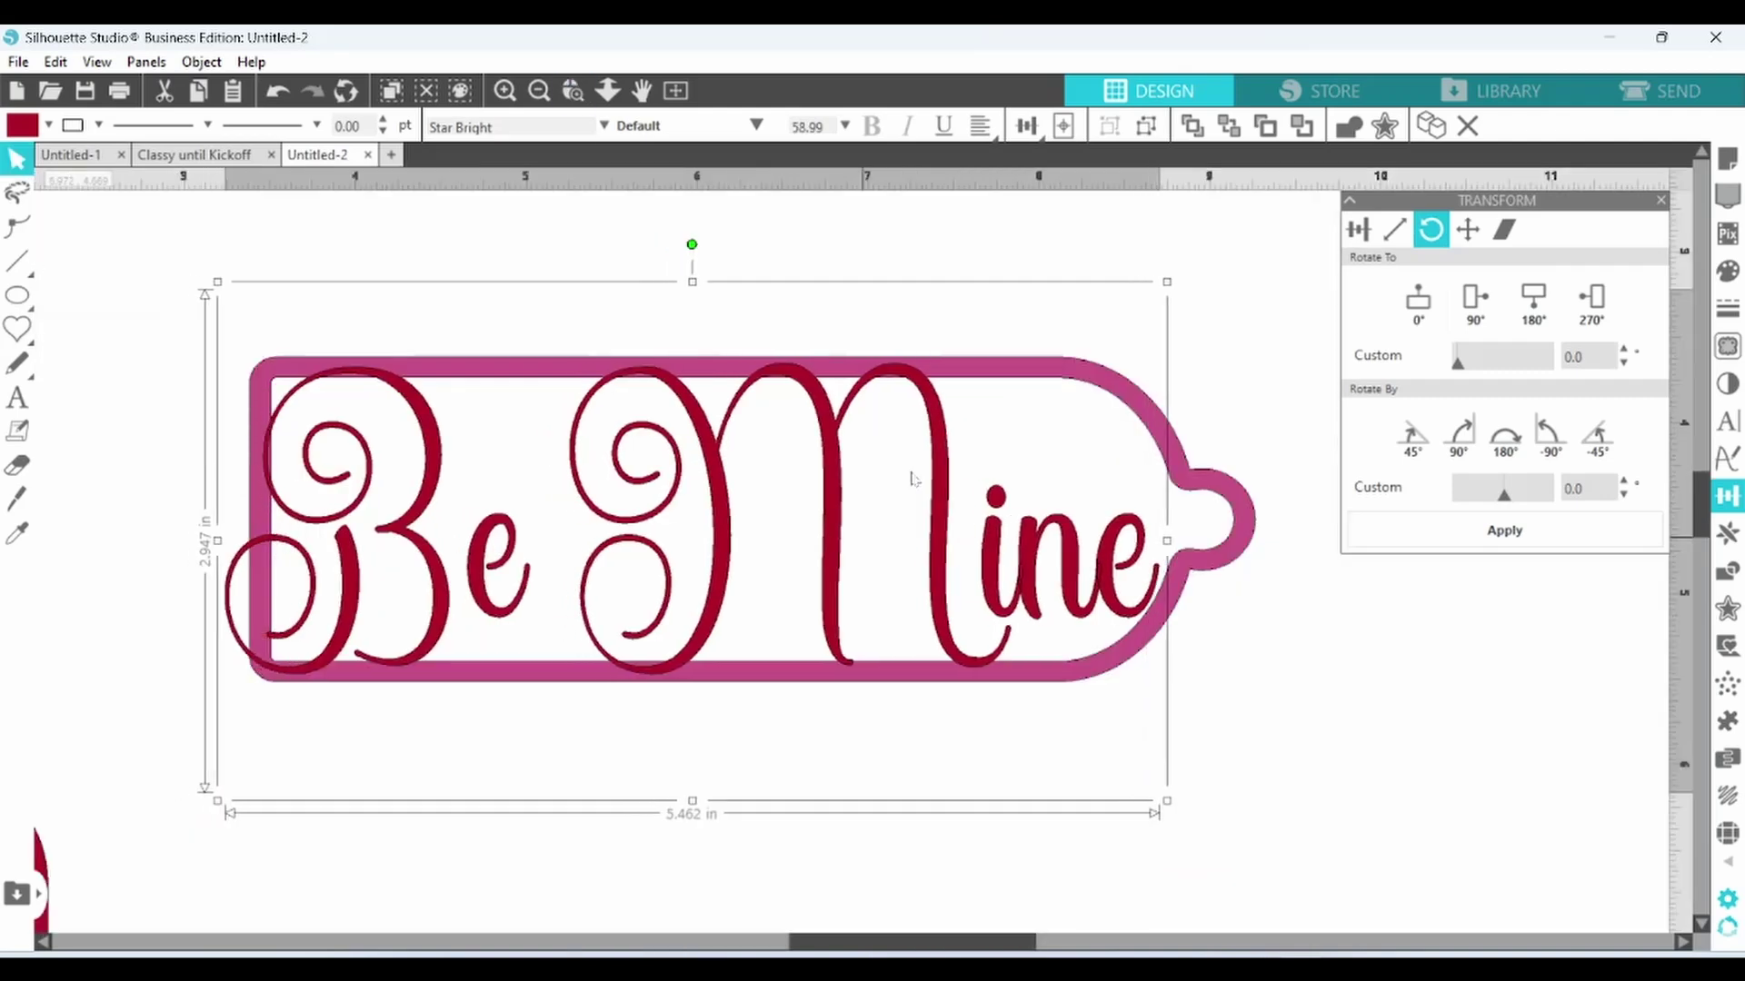
{"action": "left_click_drag", "start_coordinate": [1192, 541], "coordinate": [1174, 541]}
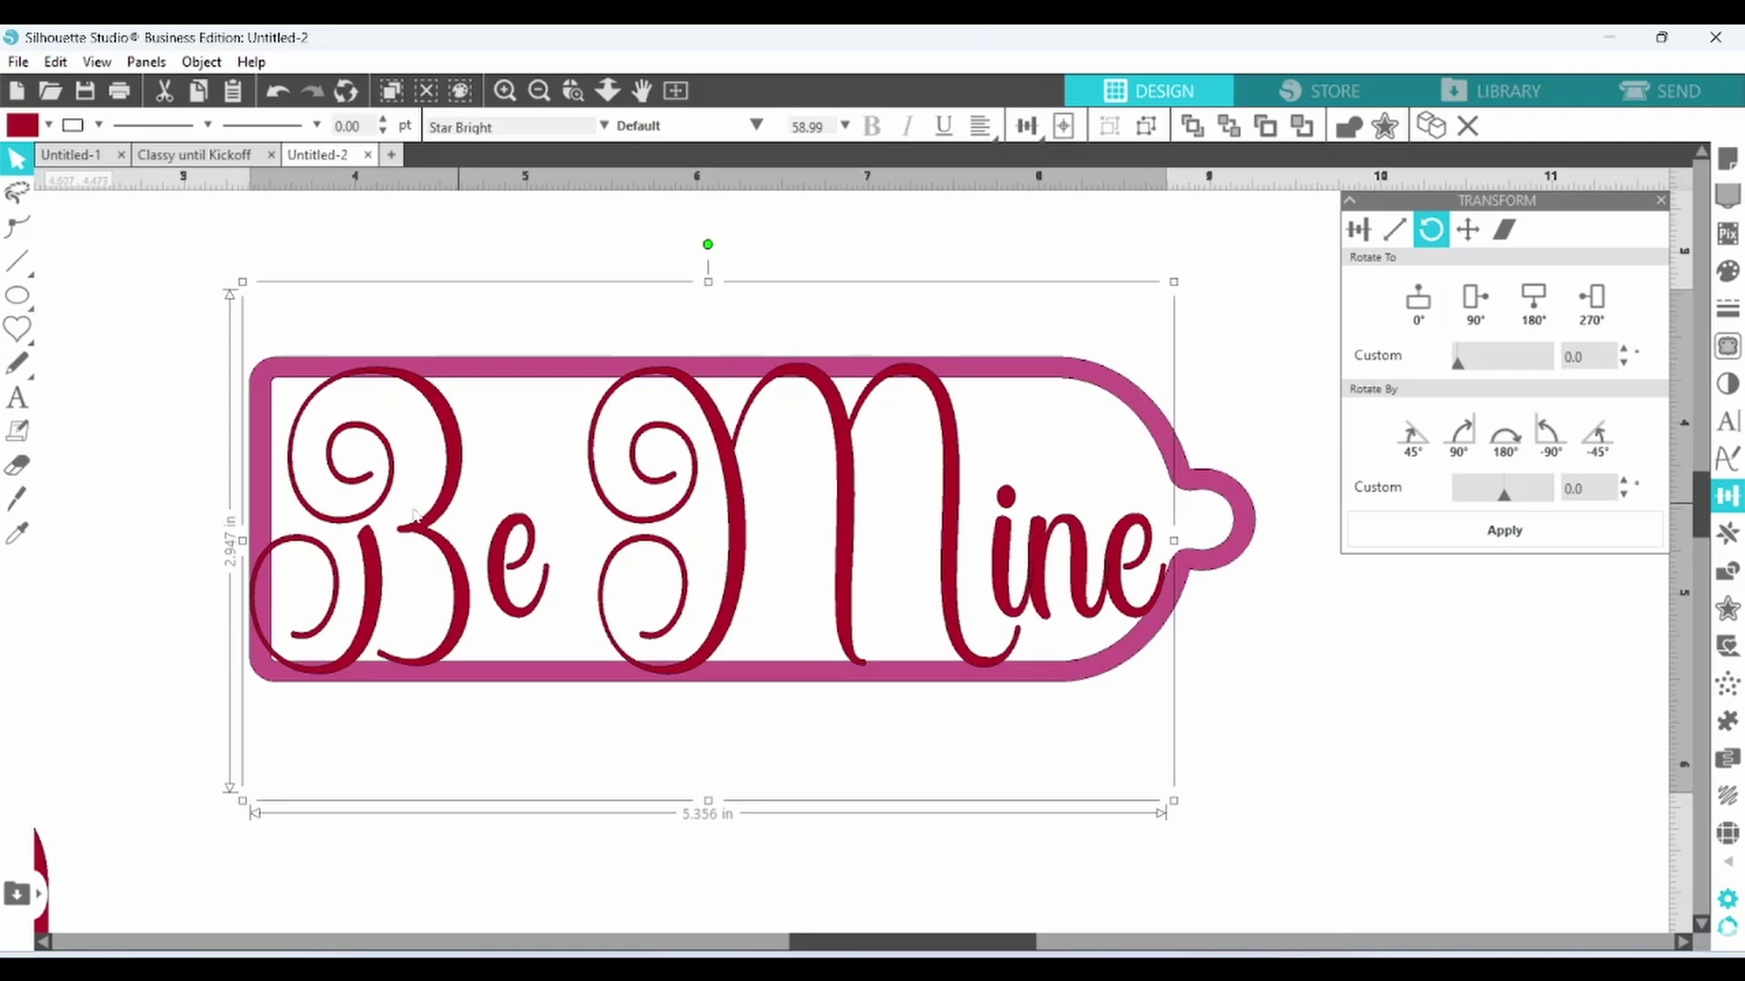
{"action": "left_click_drag", "start_coordinate": [242, 539], "coordinate": [262, 540]}
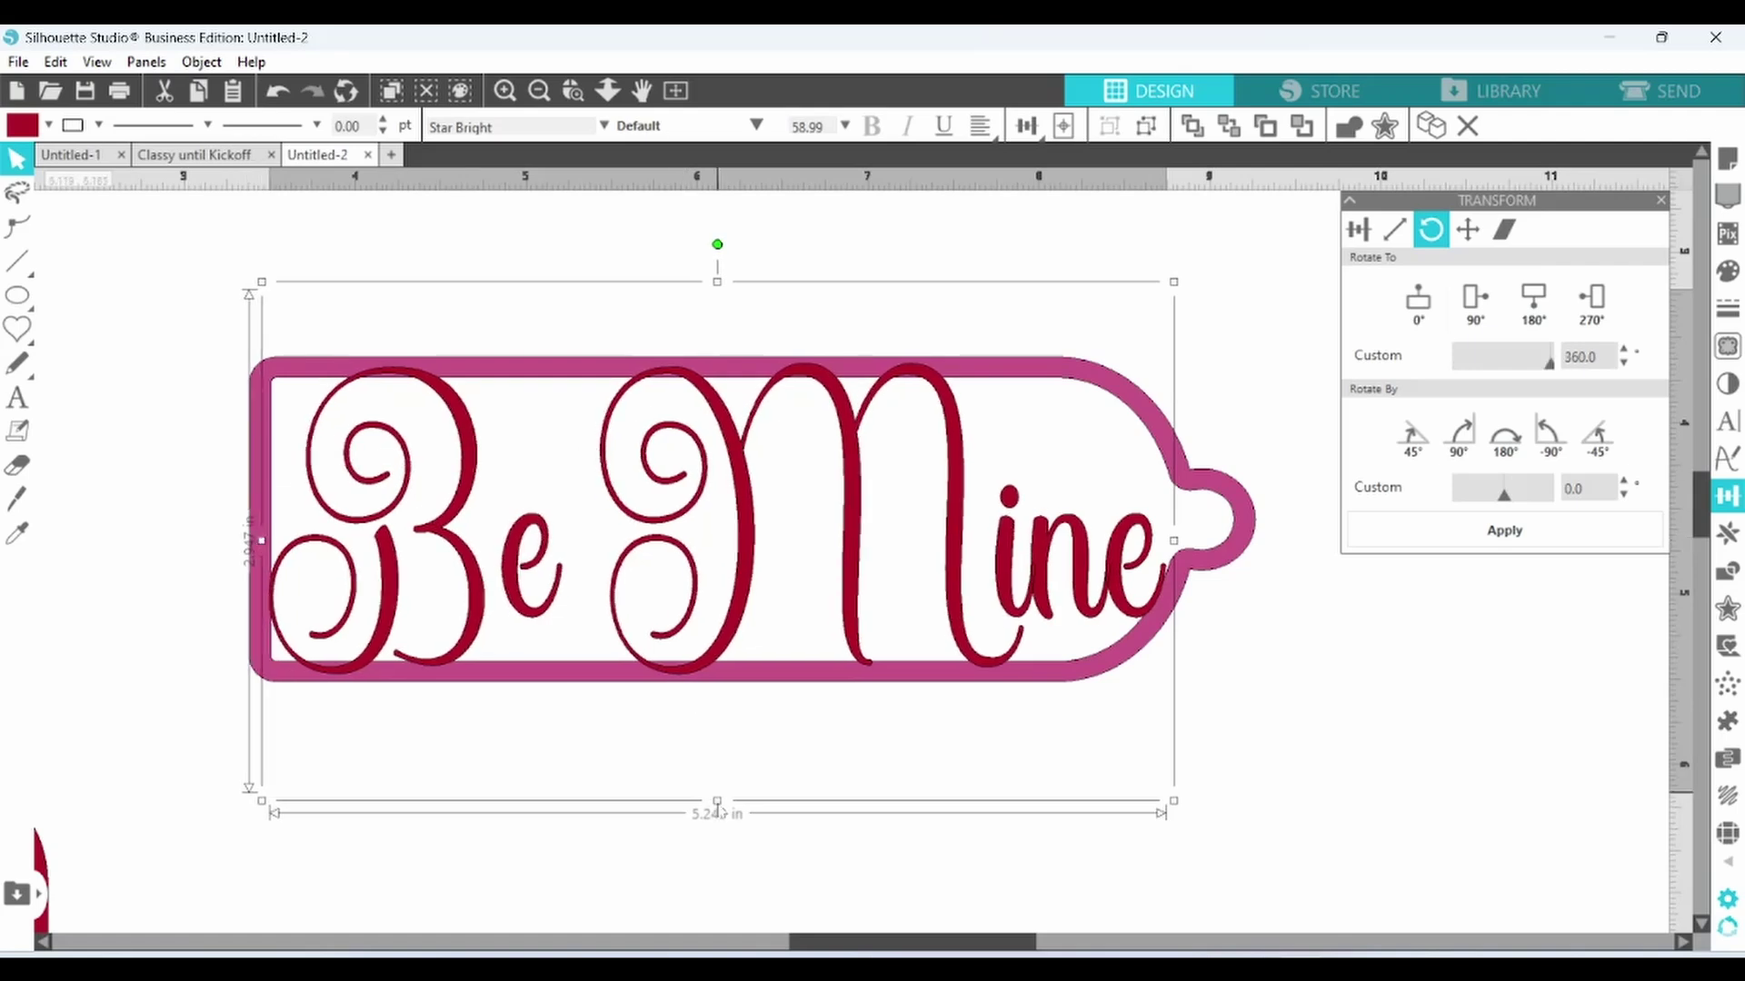
{"action": "left_click_drag", "start_coordinate": [718, 808], "coordinate": [718, 802]}
{"action": "left_click_drag", "start_coordinate": [717, 281], "coordinate": [717, 291]}
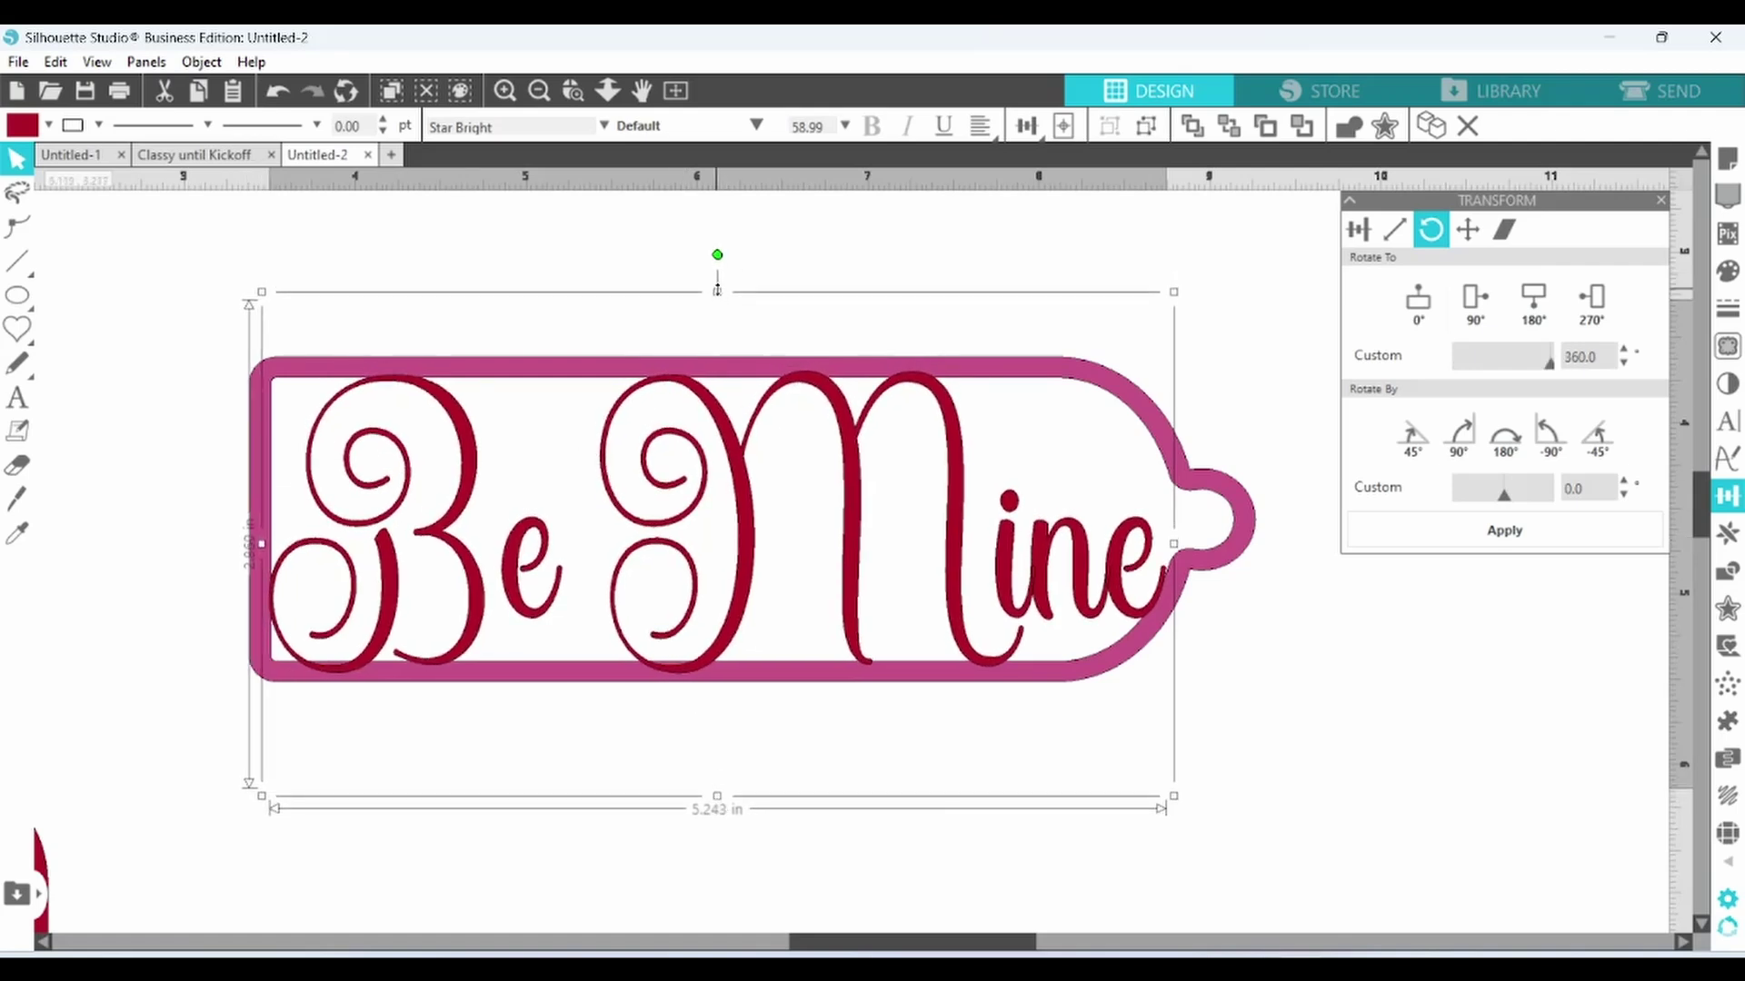
Weld the "Be Mine" text to the pink frame and rotate the welded shape to 0°.
{"action": "left_click_drag", "start_coordinate": [196, 340], "coordinate": [648, 531]}
{"action": "right_click", "coordinate": [651, 536]}
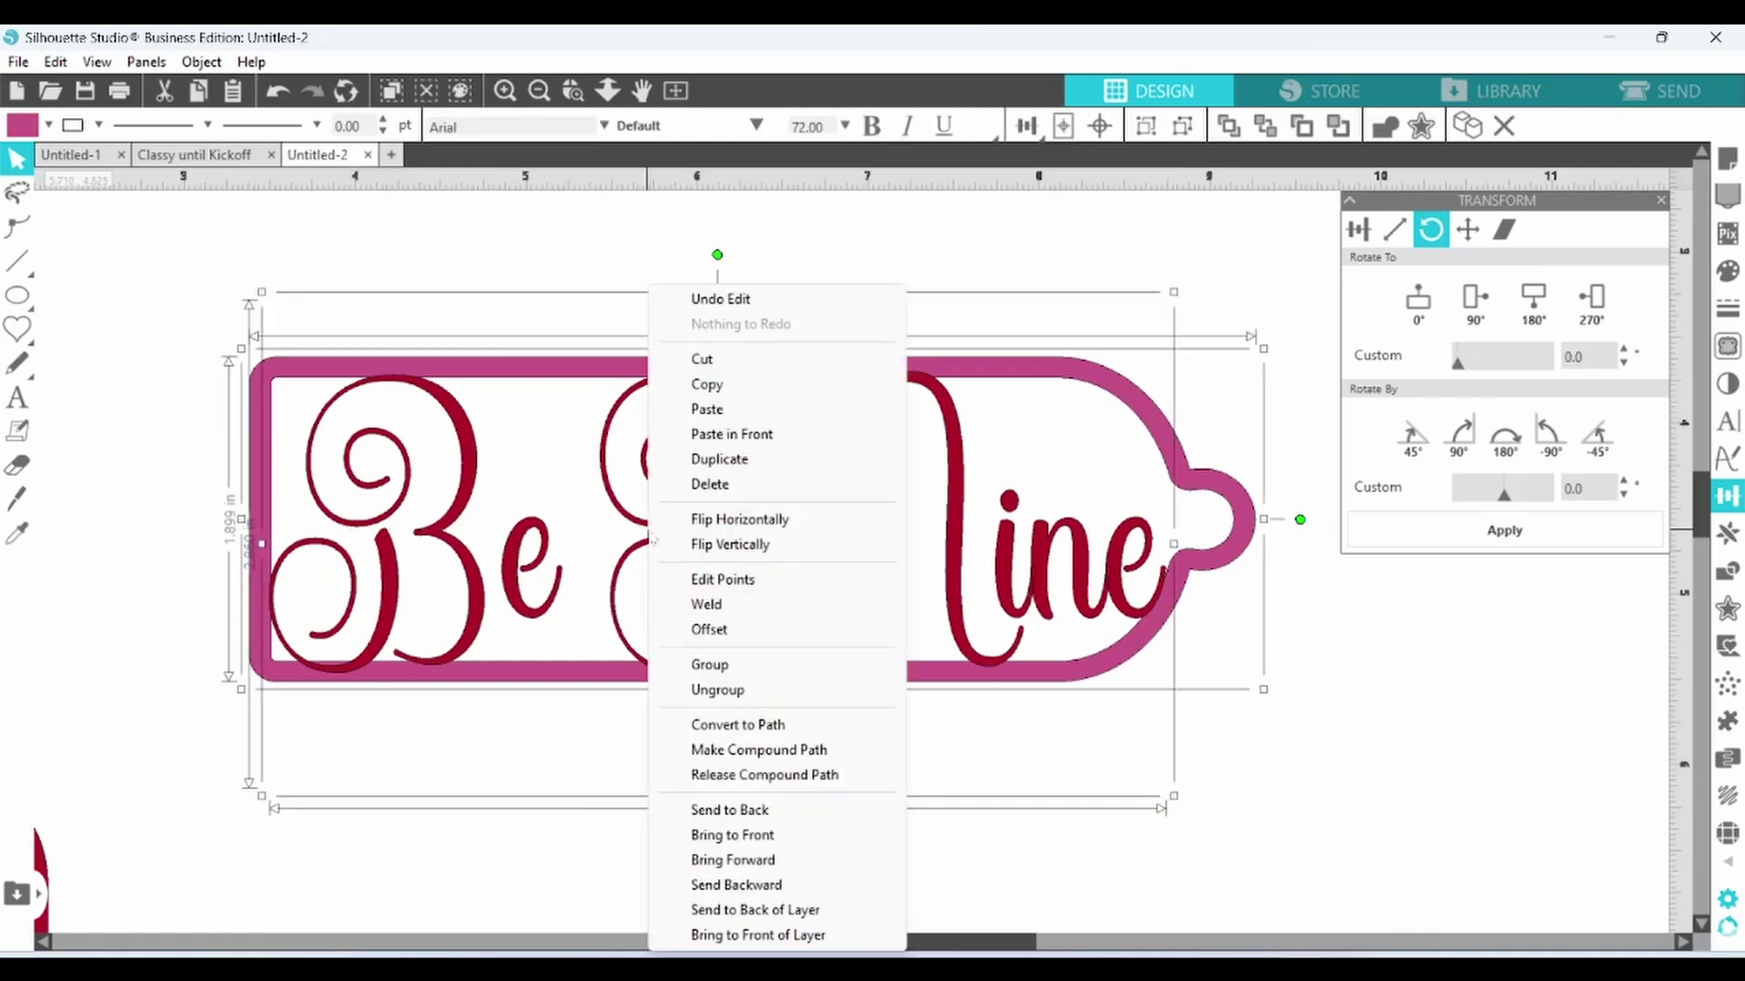
{"action": "left_click", "coordinate": [706, 605]}
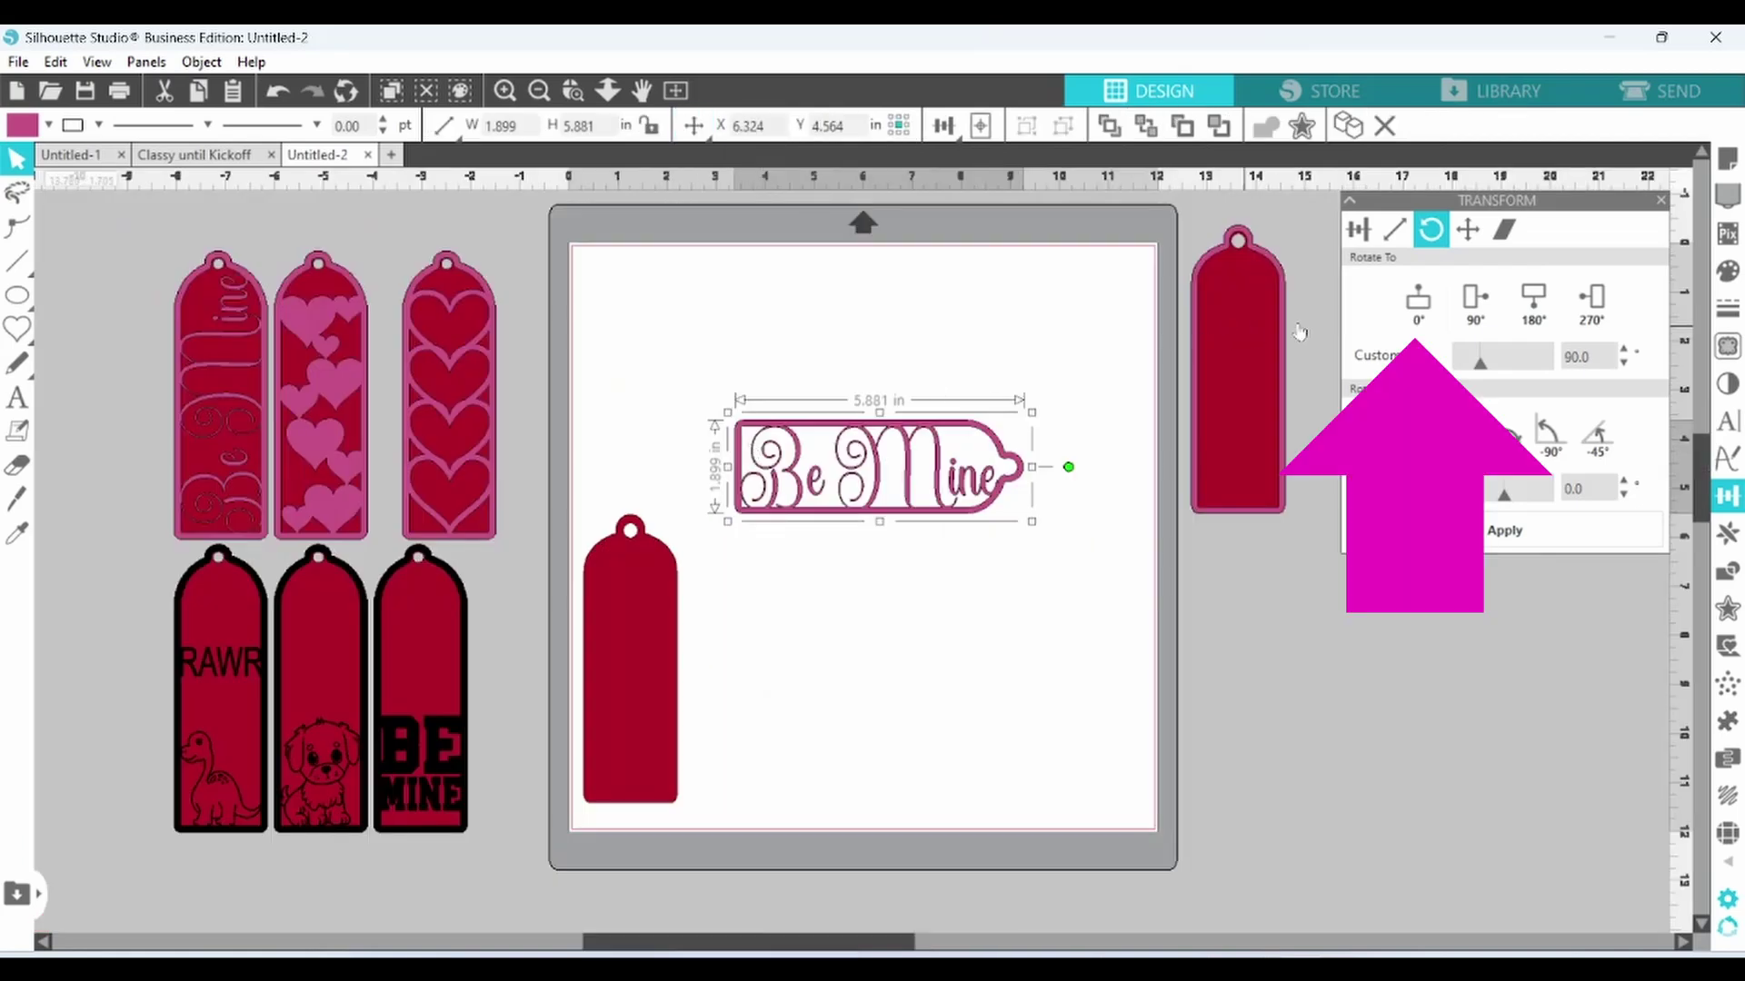
{"action": "left_click", "coordinate": [1411, 306]}
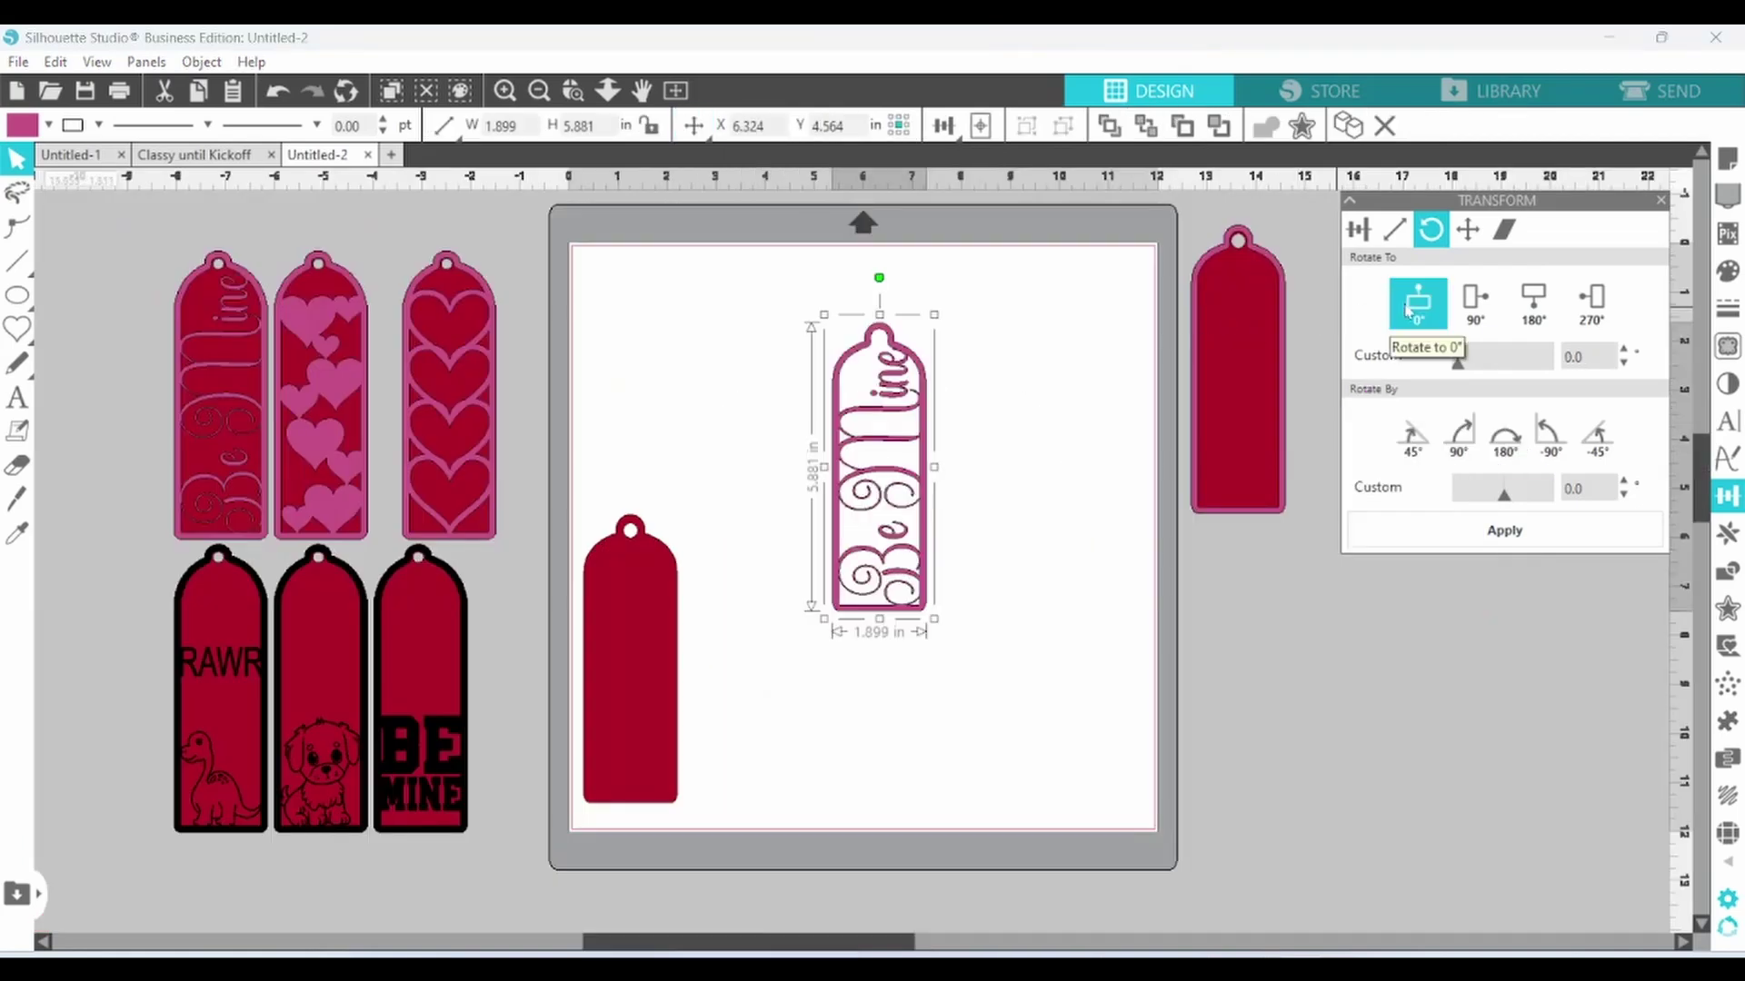
Centre-align the "Be Mine" frame with the red backing and group them as one bookmark beside the mat.
{"action": "left_click_drag", "start_coordinate": [599, 396], "coordinate": [960, 606]}
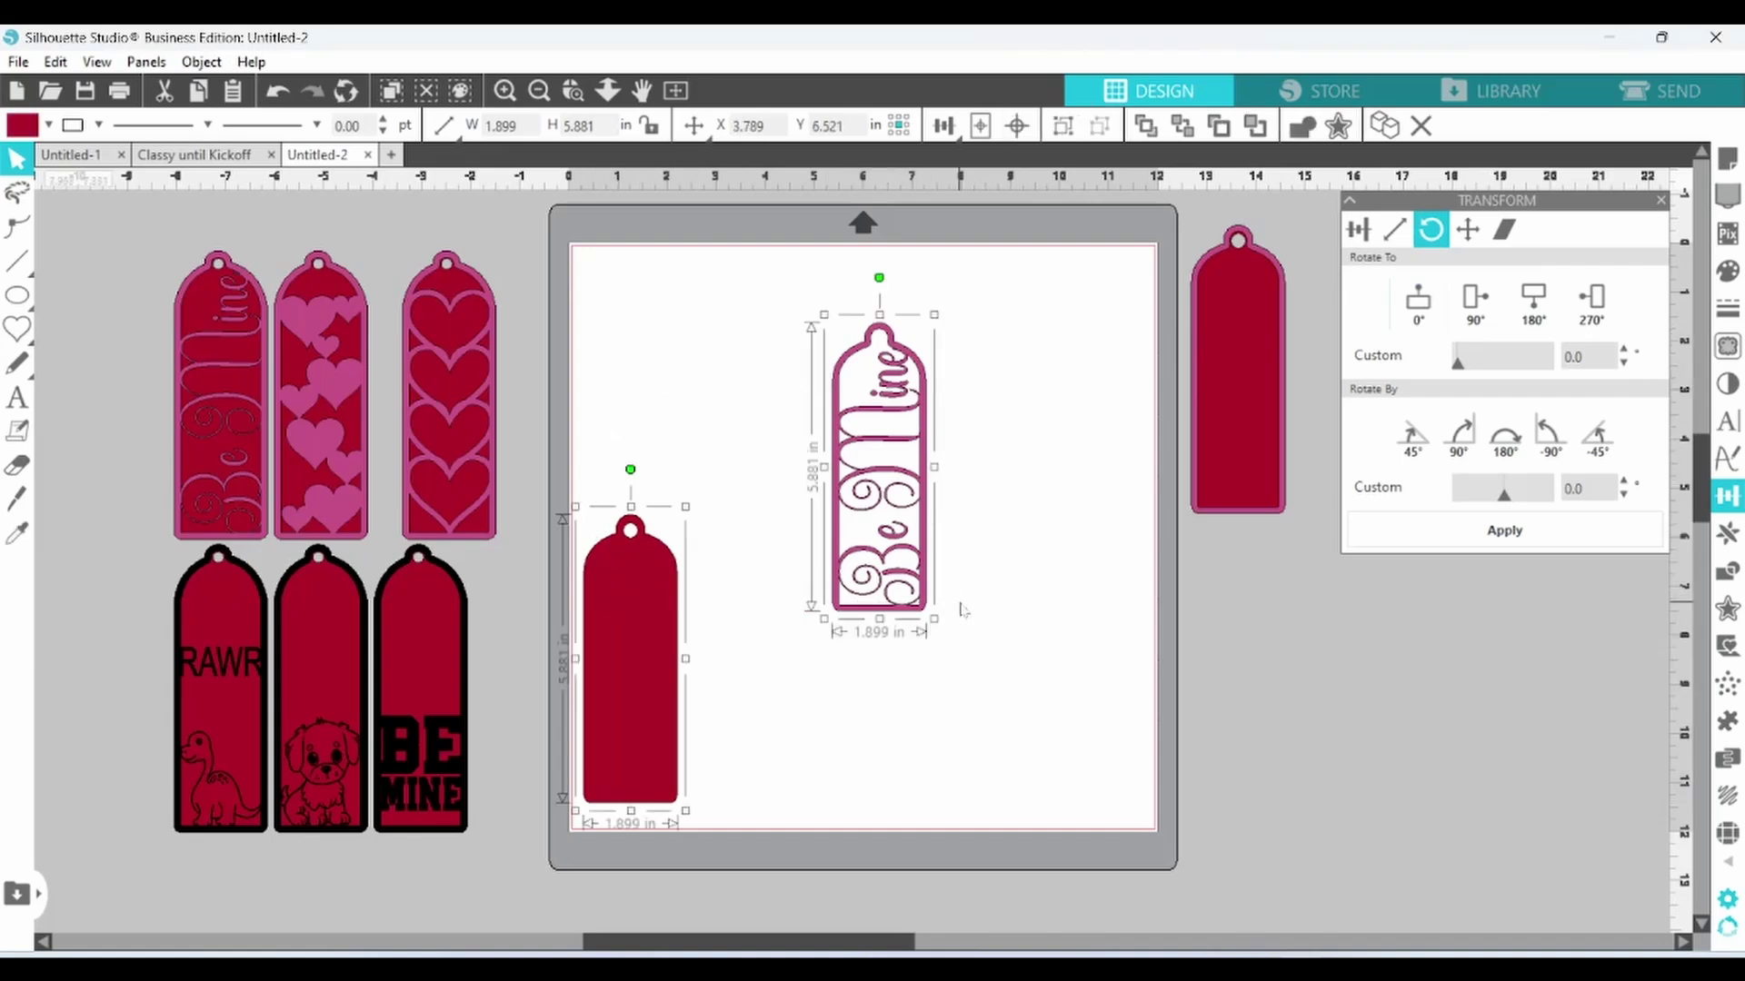
{"action": "left_click", "coordinate": [1018, 127]}
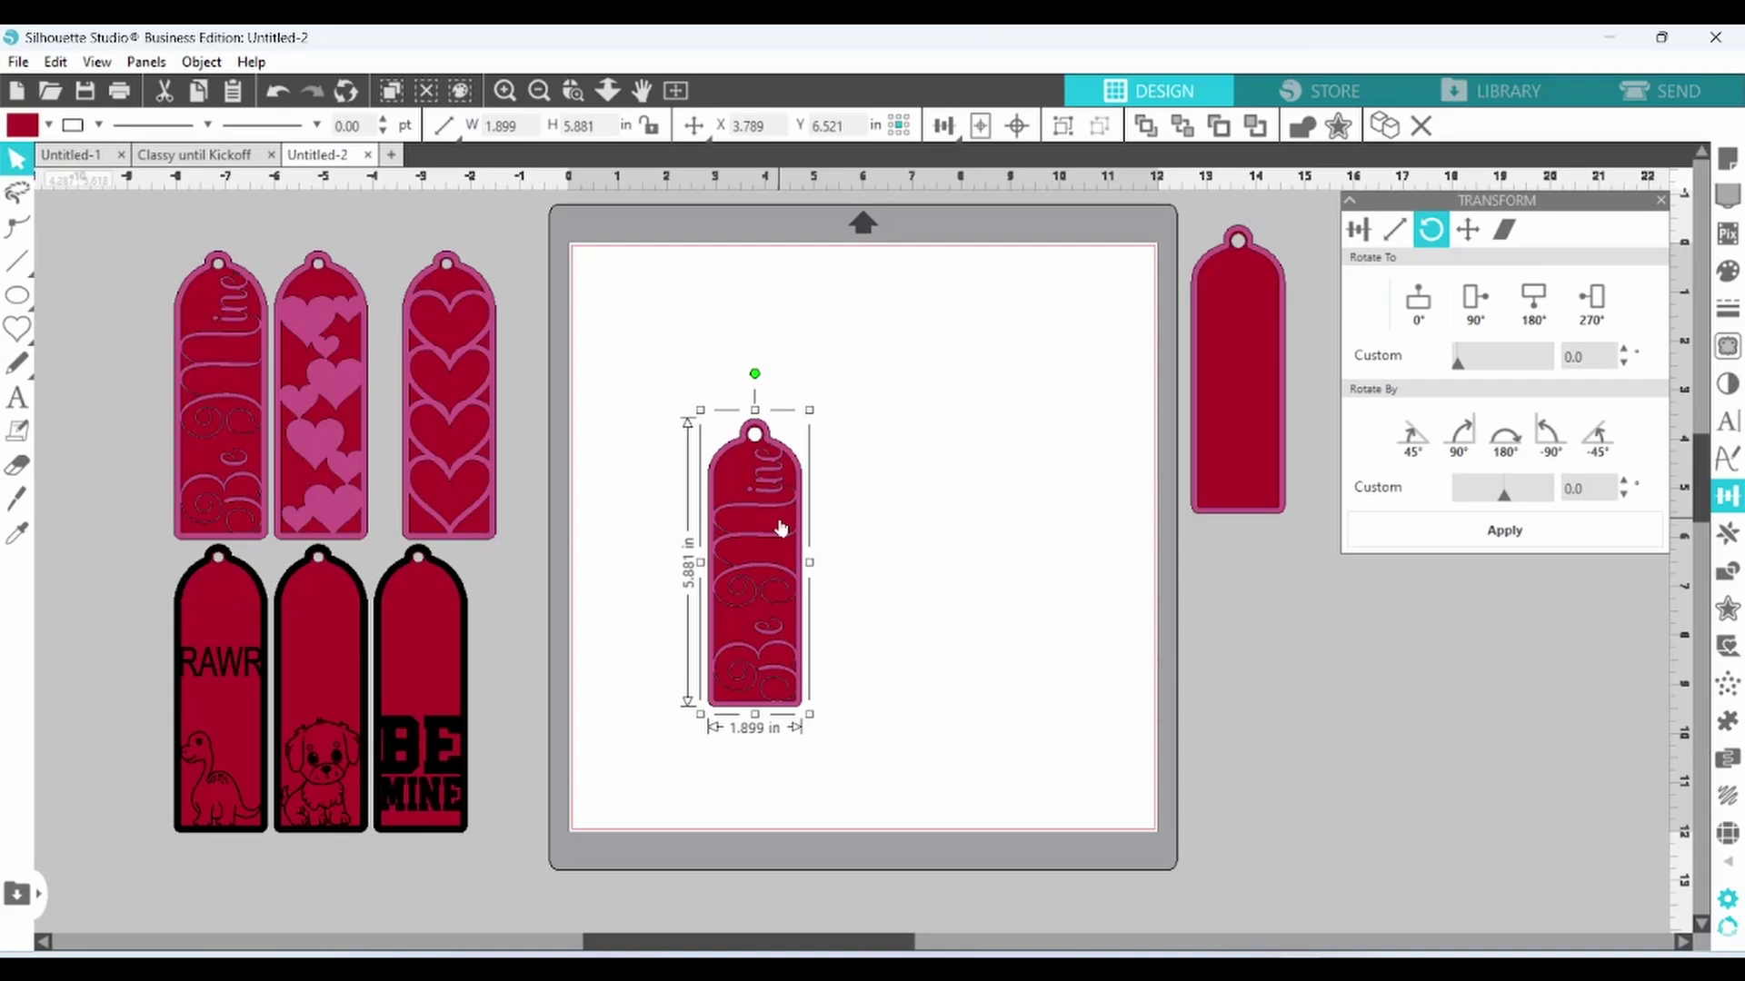
{"action": "right_click", "coordinate": [783, 527]}
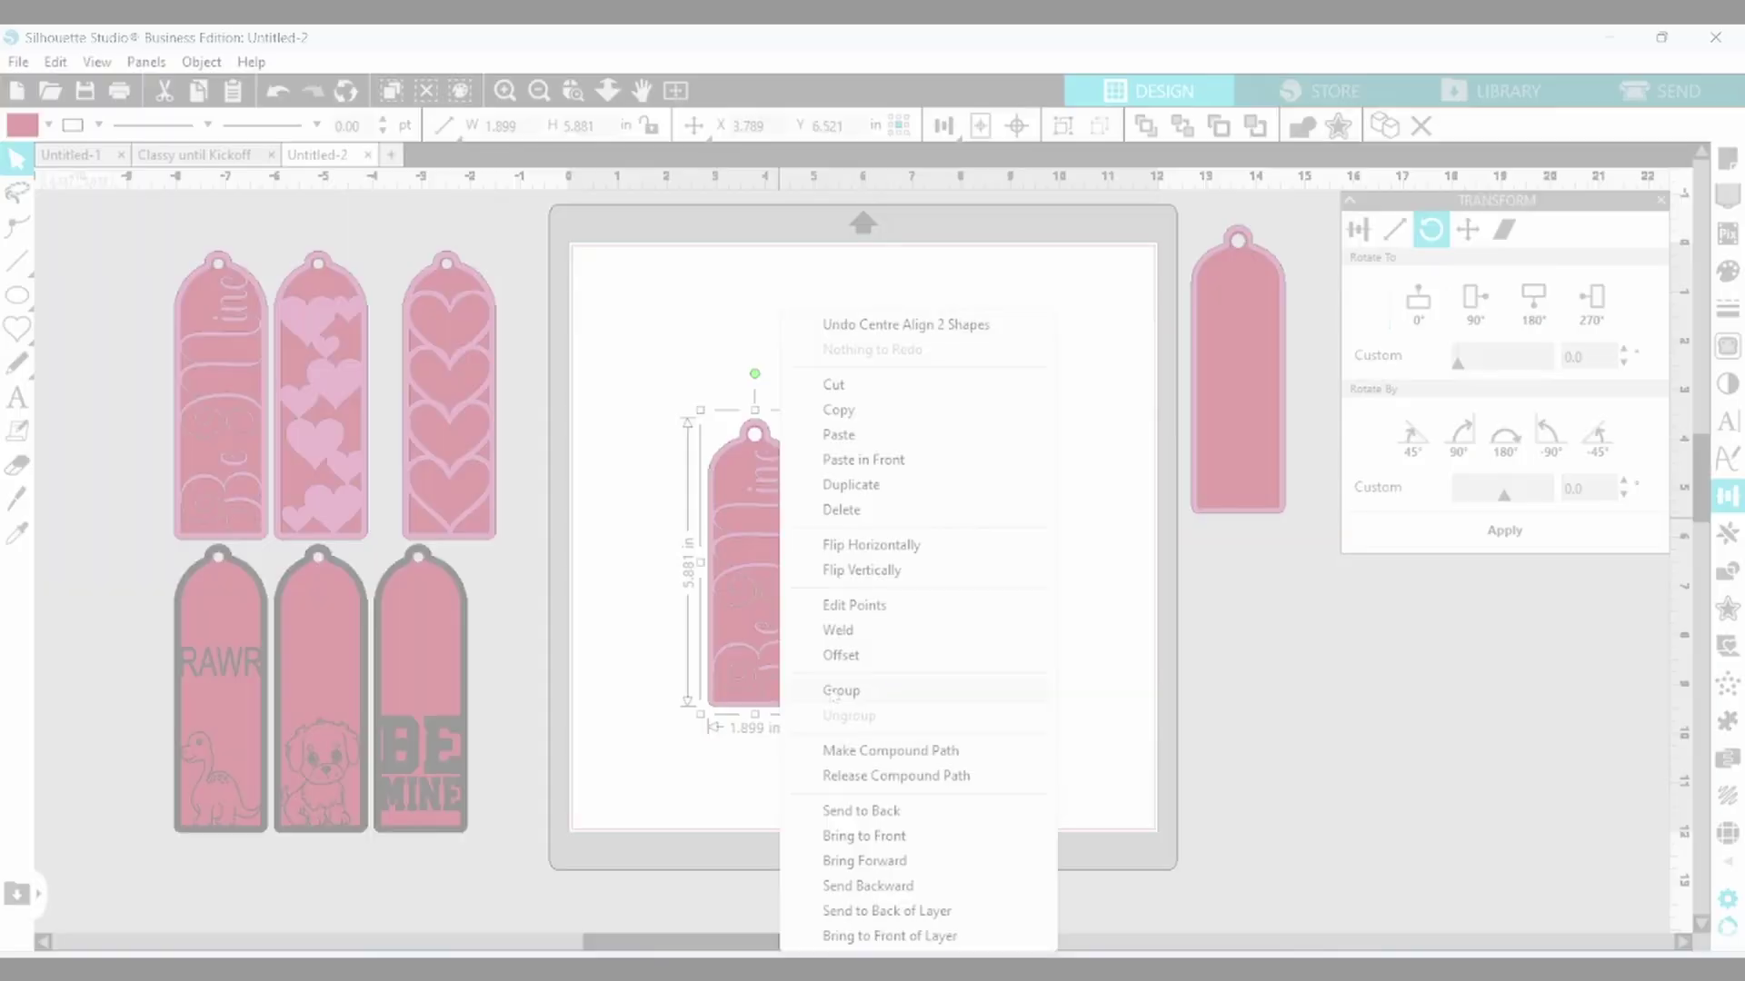
{"action": "left_click", "coordinate": [833, 692]}
{"action": "left_click_drag", "start_coordinate": [779, 642], "coordinate": [1051, 719]}
{"action": "left_click_drag", "start_coordinate": [1175, 779], "coordinate": [1294, 713]}
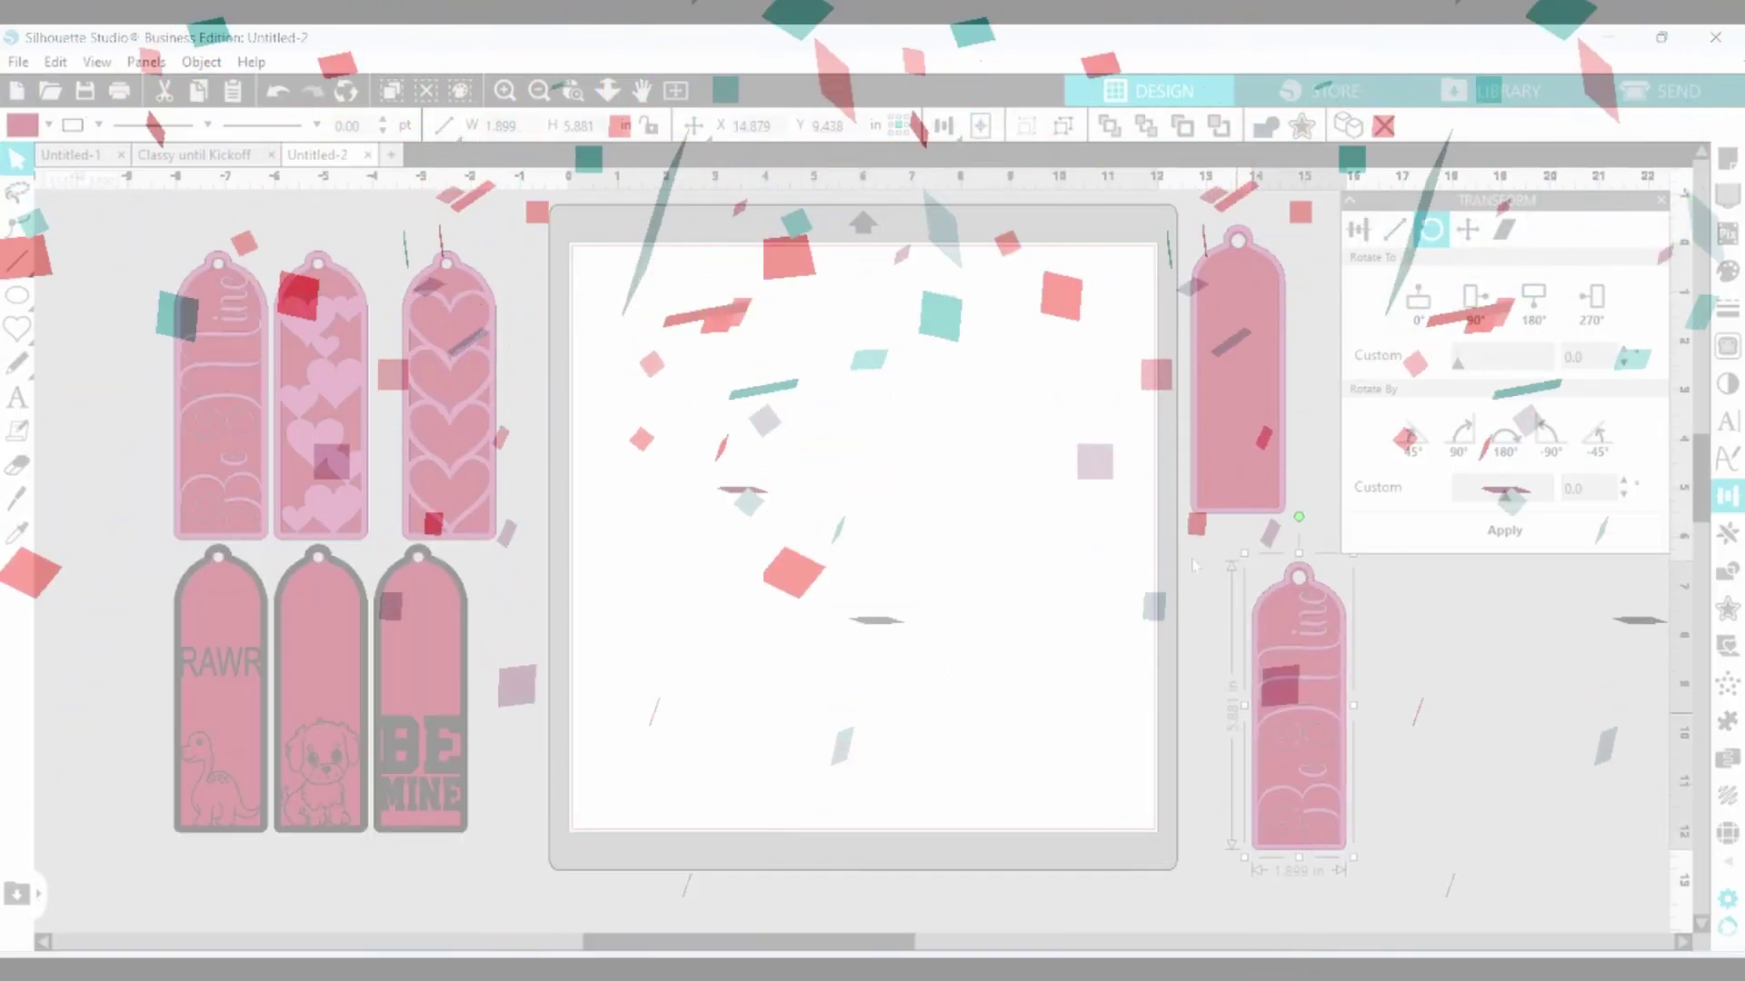
Place a duplicate of the blank bookmark on the mat and ungroup it to separate the pink frame from the red backing.
{"action": "right_click", "coordinate": [1231, 492]}
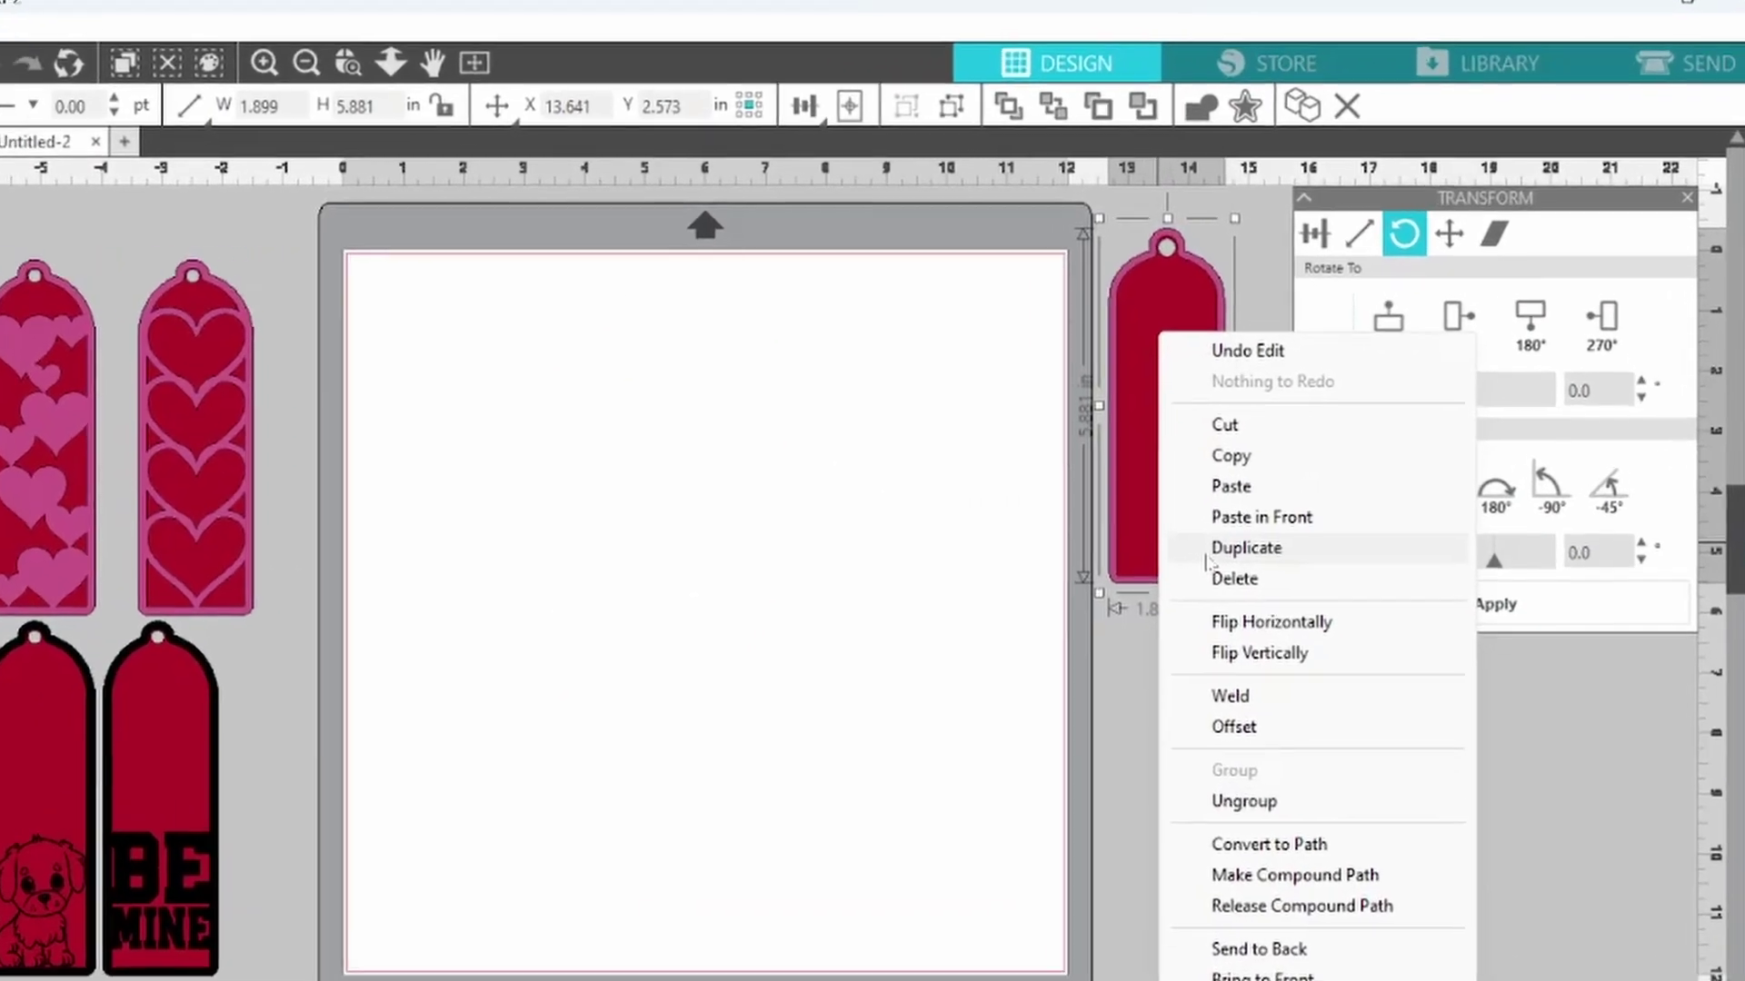
{"action": "left_click", "coordinate": [1254, 512]}
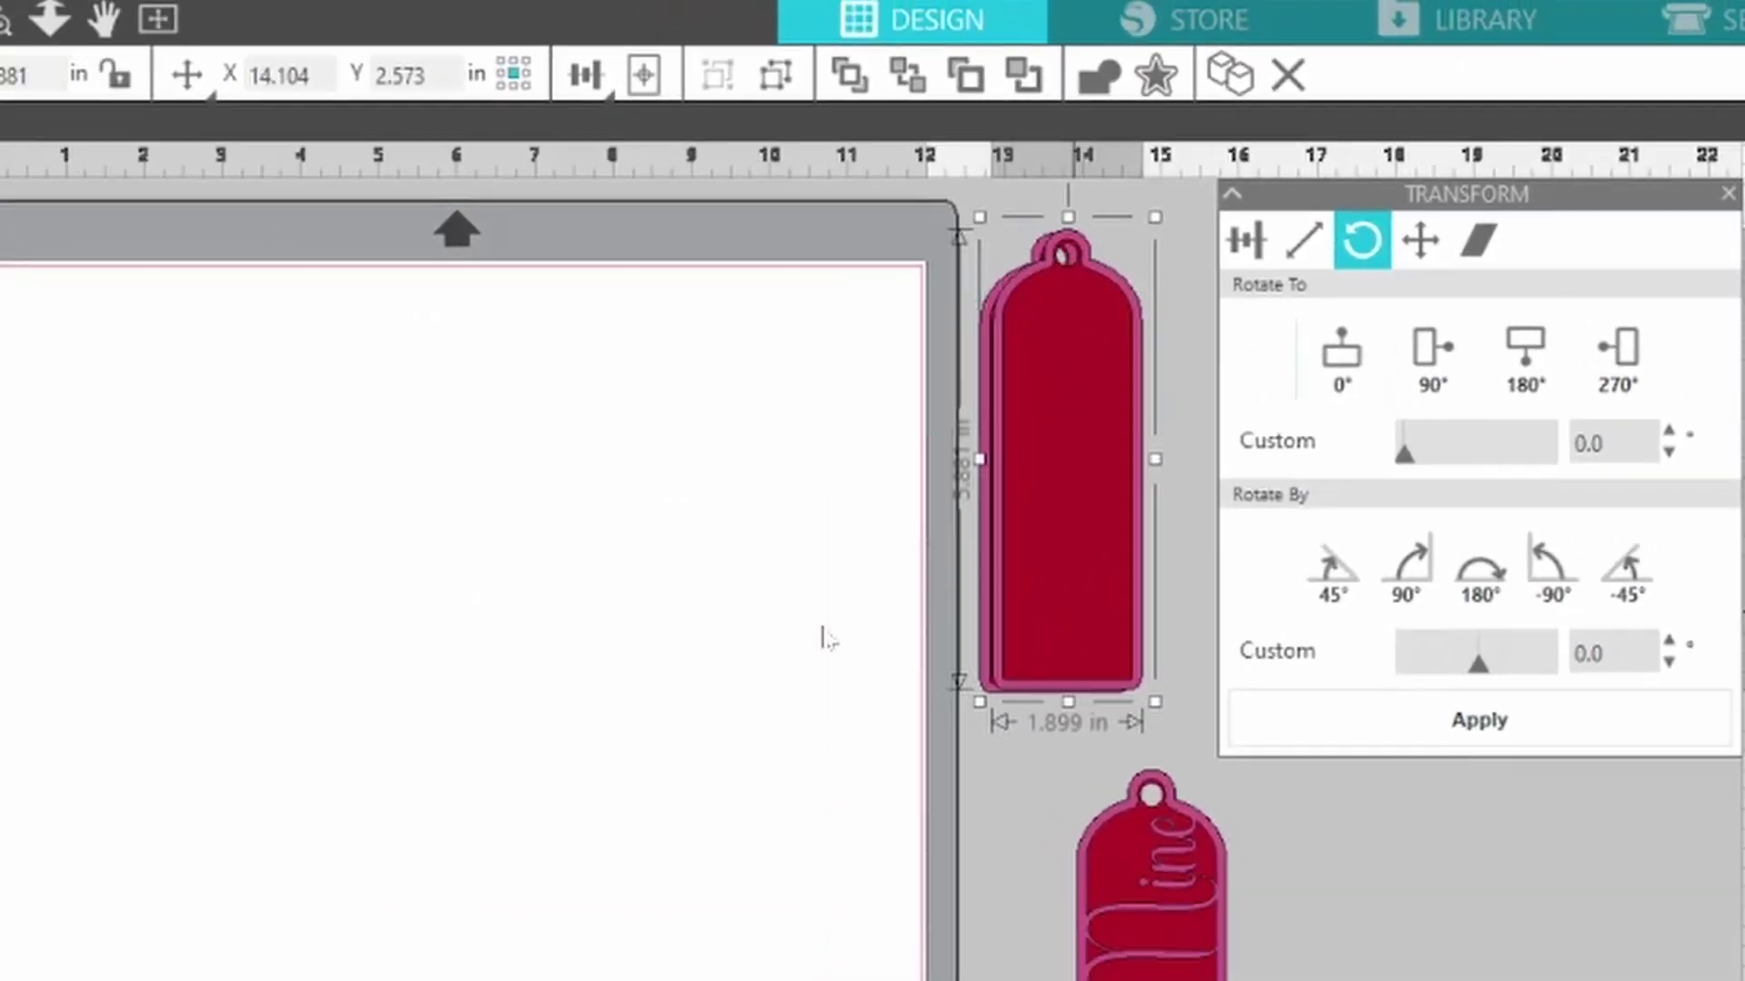
{"action": "left_click_drag", "start_coordinate": [822, 636], "coordinate": [142, 688]}
{"action": "right_click", "coordinate": [139, 688]}
{"action": "left_click", "coordinate": [238, 976]}
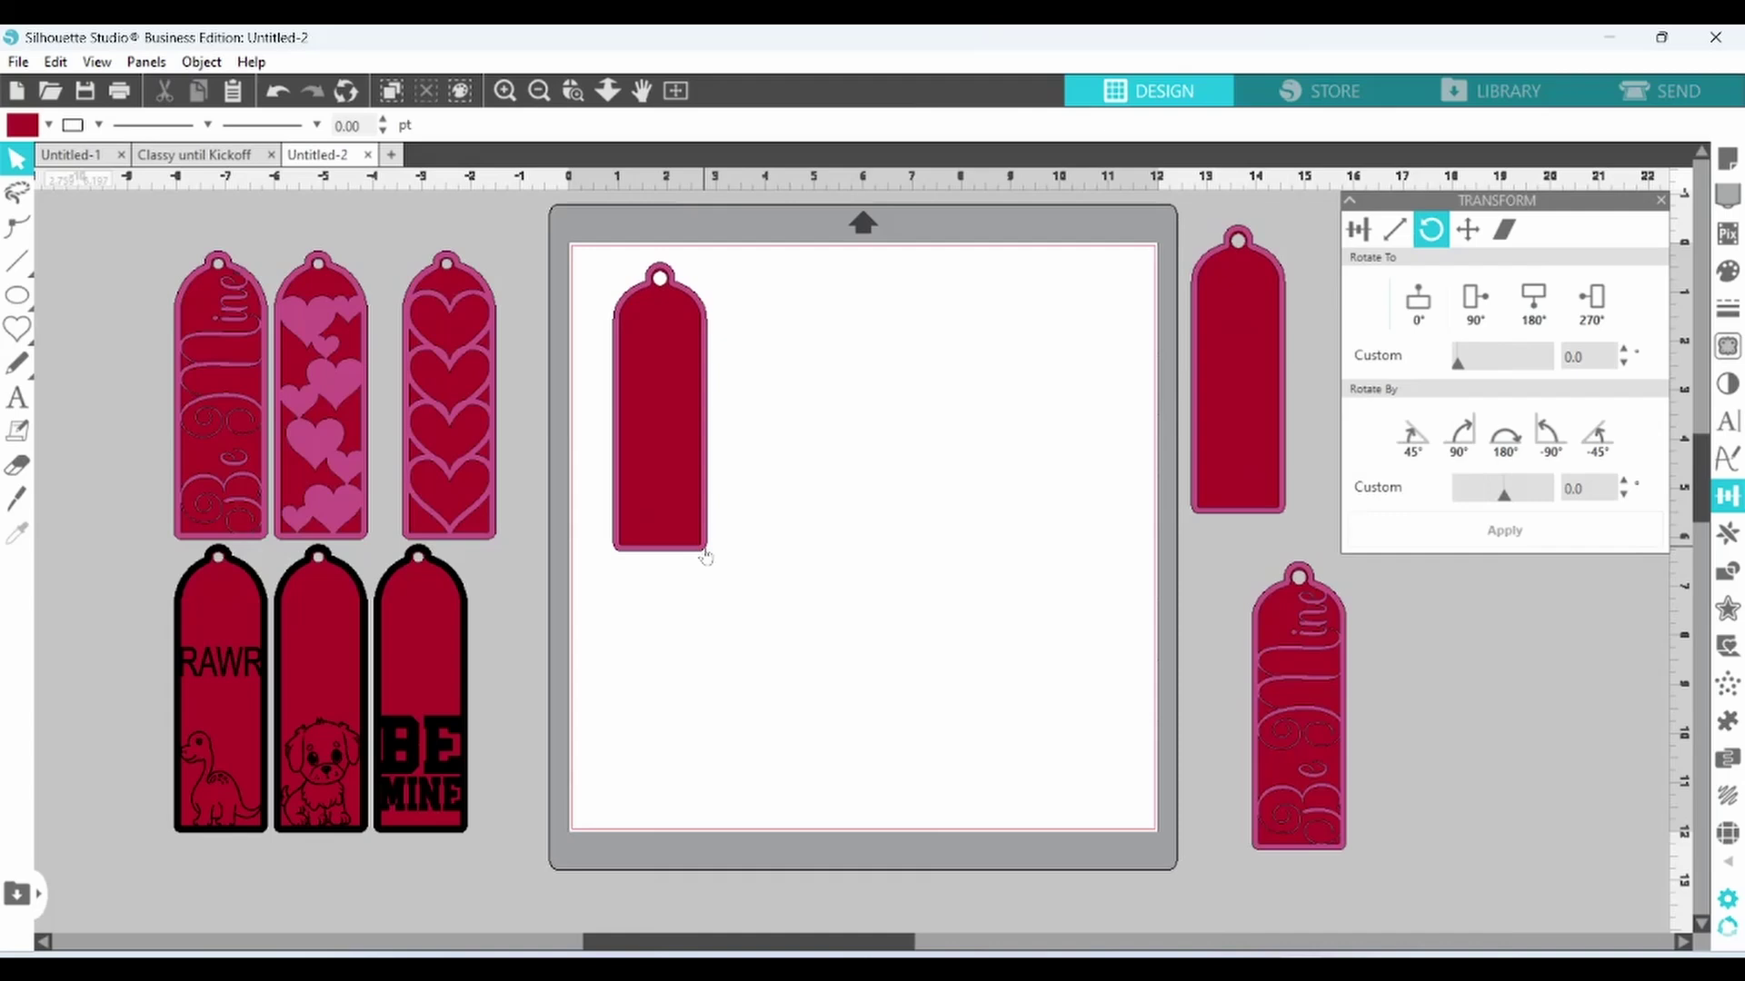
{"action": "left_click_drag", "start_coordinate": [702, 552], "coordinate": [804, 550]}
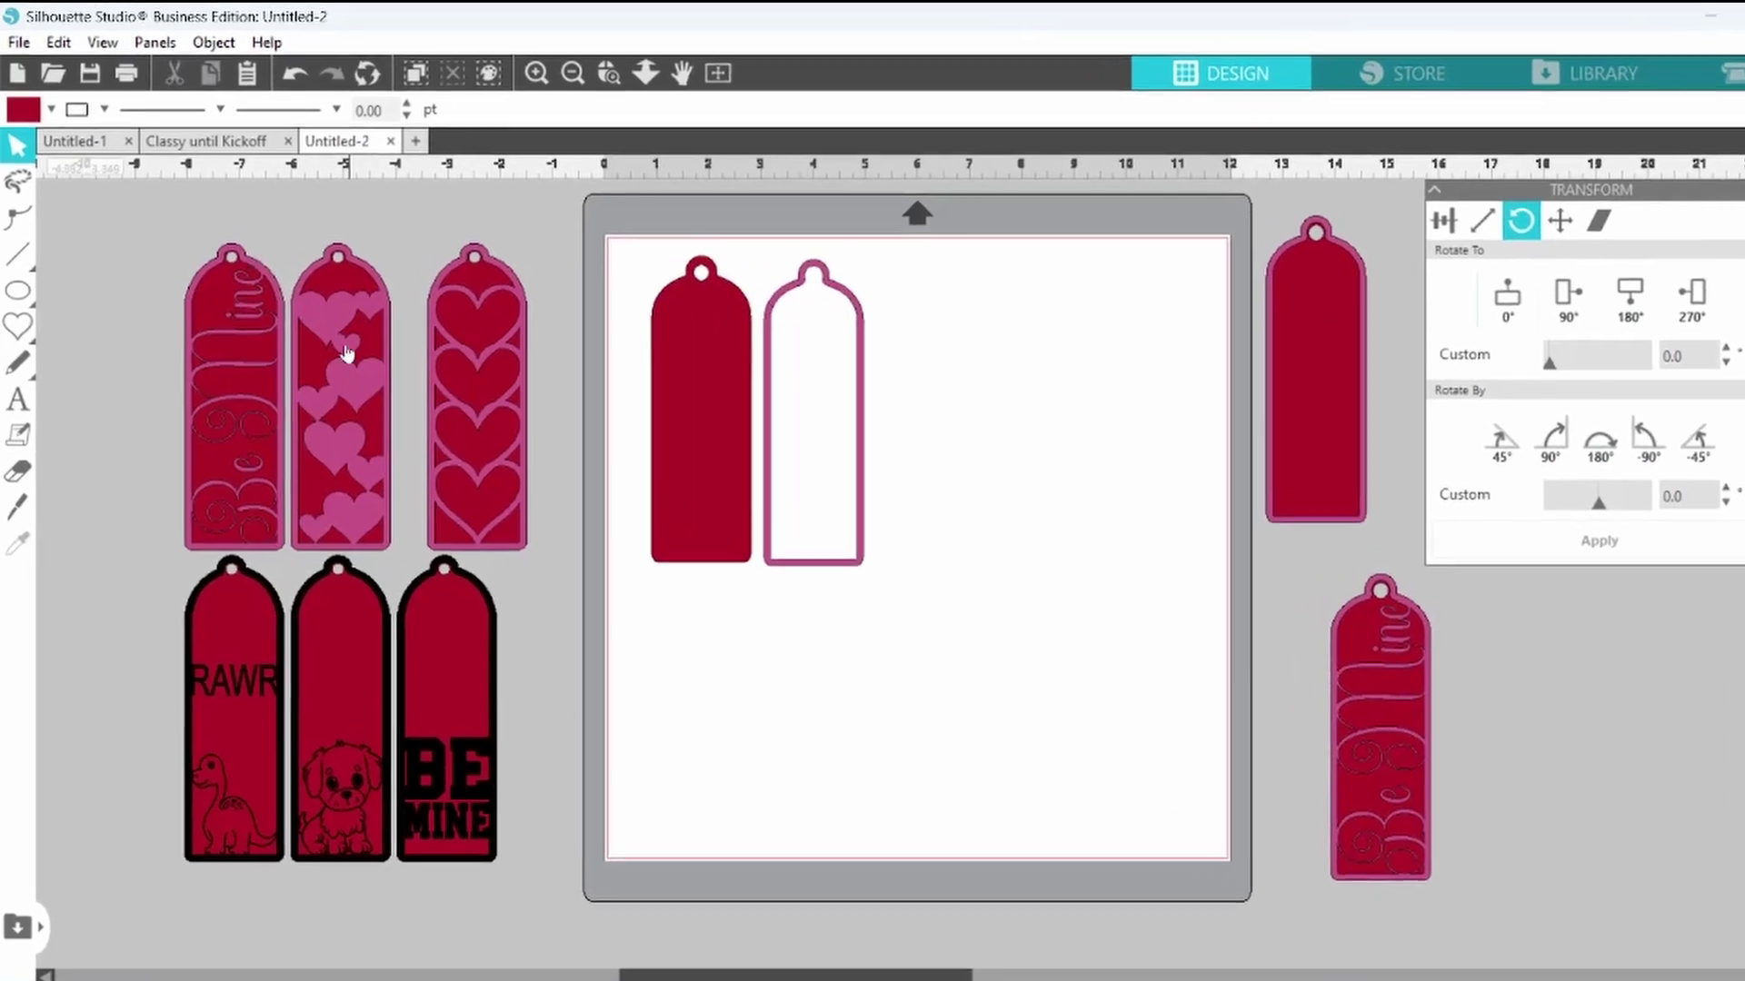
Draw a heart about 1.59 in wide and 1.46 in high beside the frame and convert it to a path.
{"action": "left_click", "coordinate": [19, 317]}
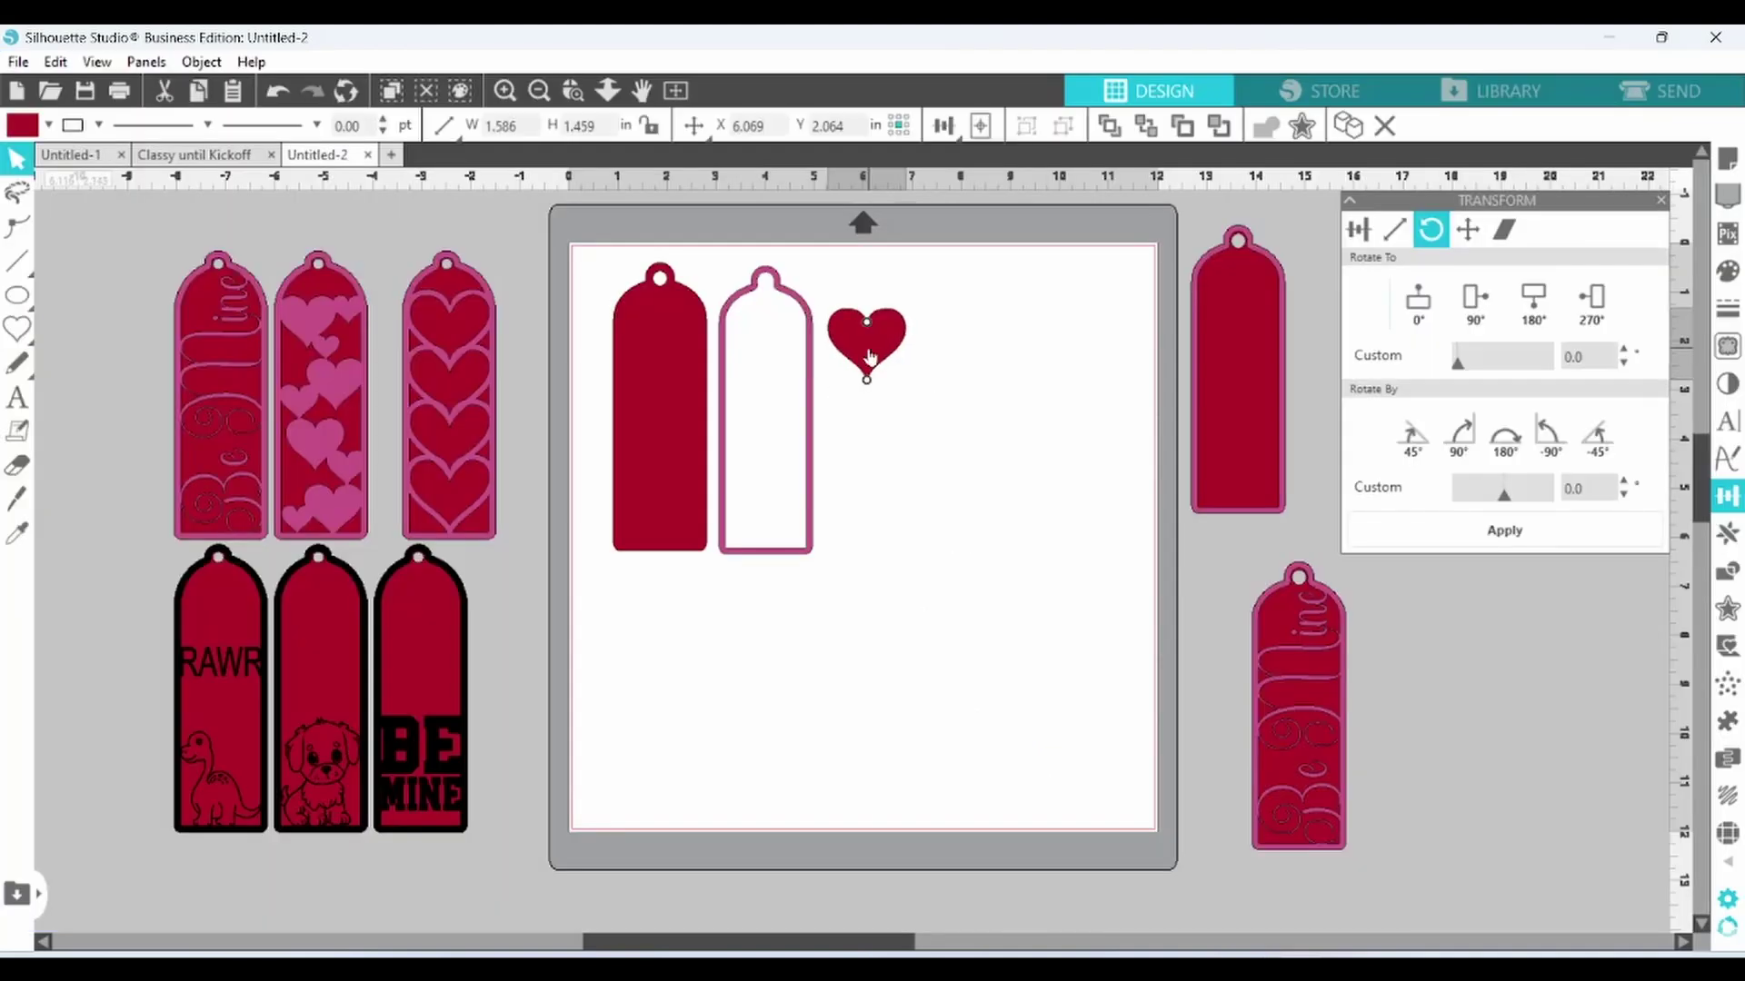
{"action": "right_click", "coordinate": [869, 357]}
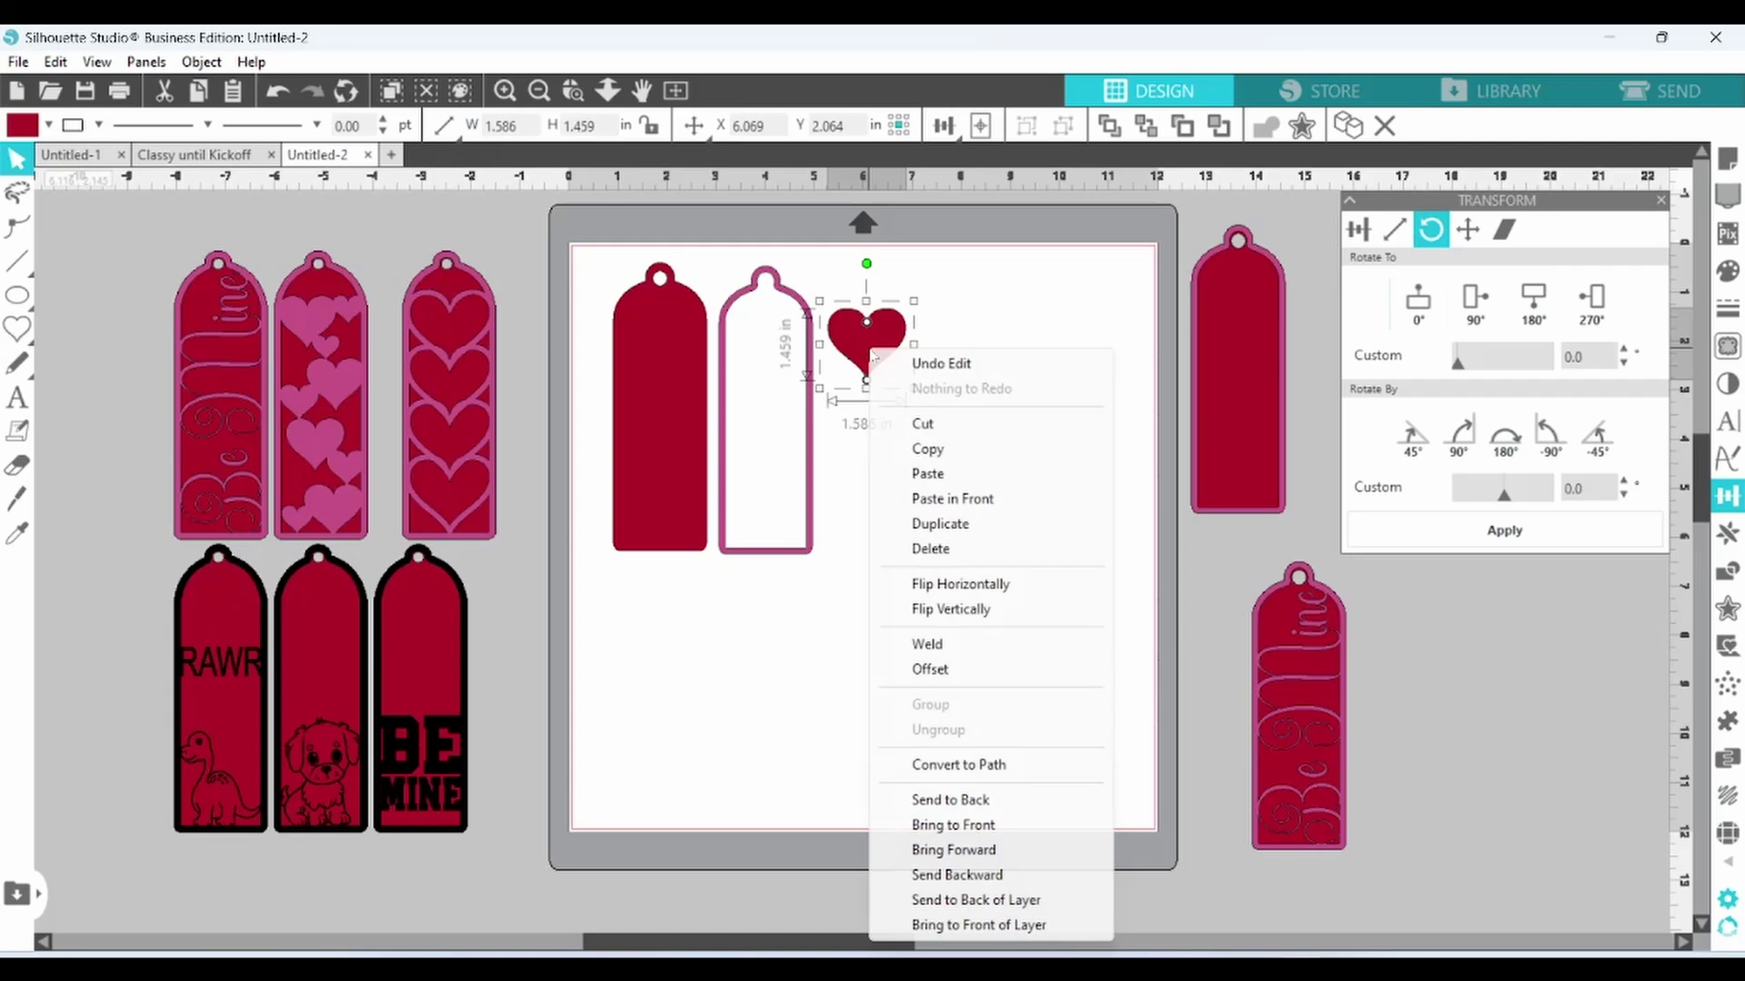
{"action": "left_click", "coordinate": [915, 768]}
Scale the heart to about 0.97 in wide and scatter copies of it inside the pink frame.
{"action": "left_click_drag", "start_coordinate": [913, 388], "coordinate": [787, 409]}
{"action": "left_click_drag", "start_coordinate": [794, 409], "coordinate": [786, 476]}
{"action": "left_click_drag", "start_coordinate": [778, 477], "coordinate": [755, 547]}
{"action": "left_click_drag", "start_coordinate": [761, 541], "coordinate": [783, 541]}
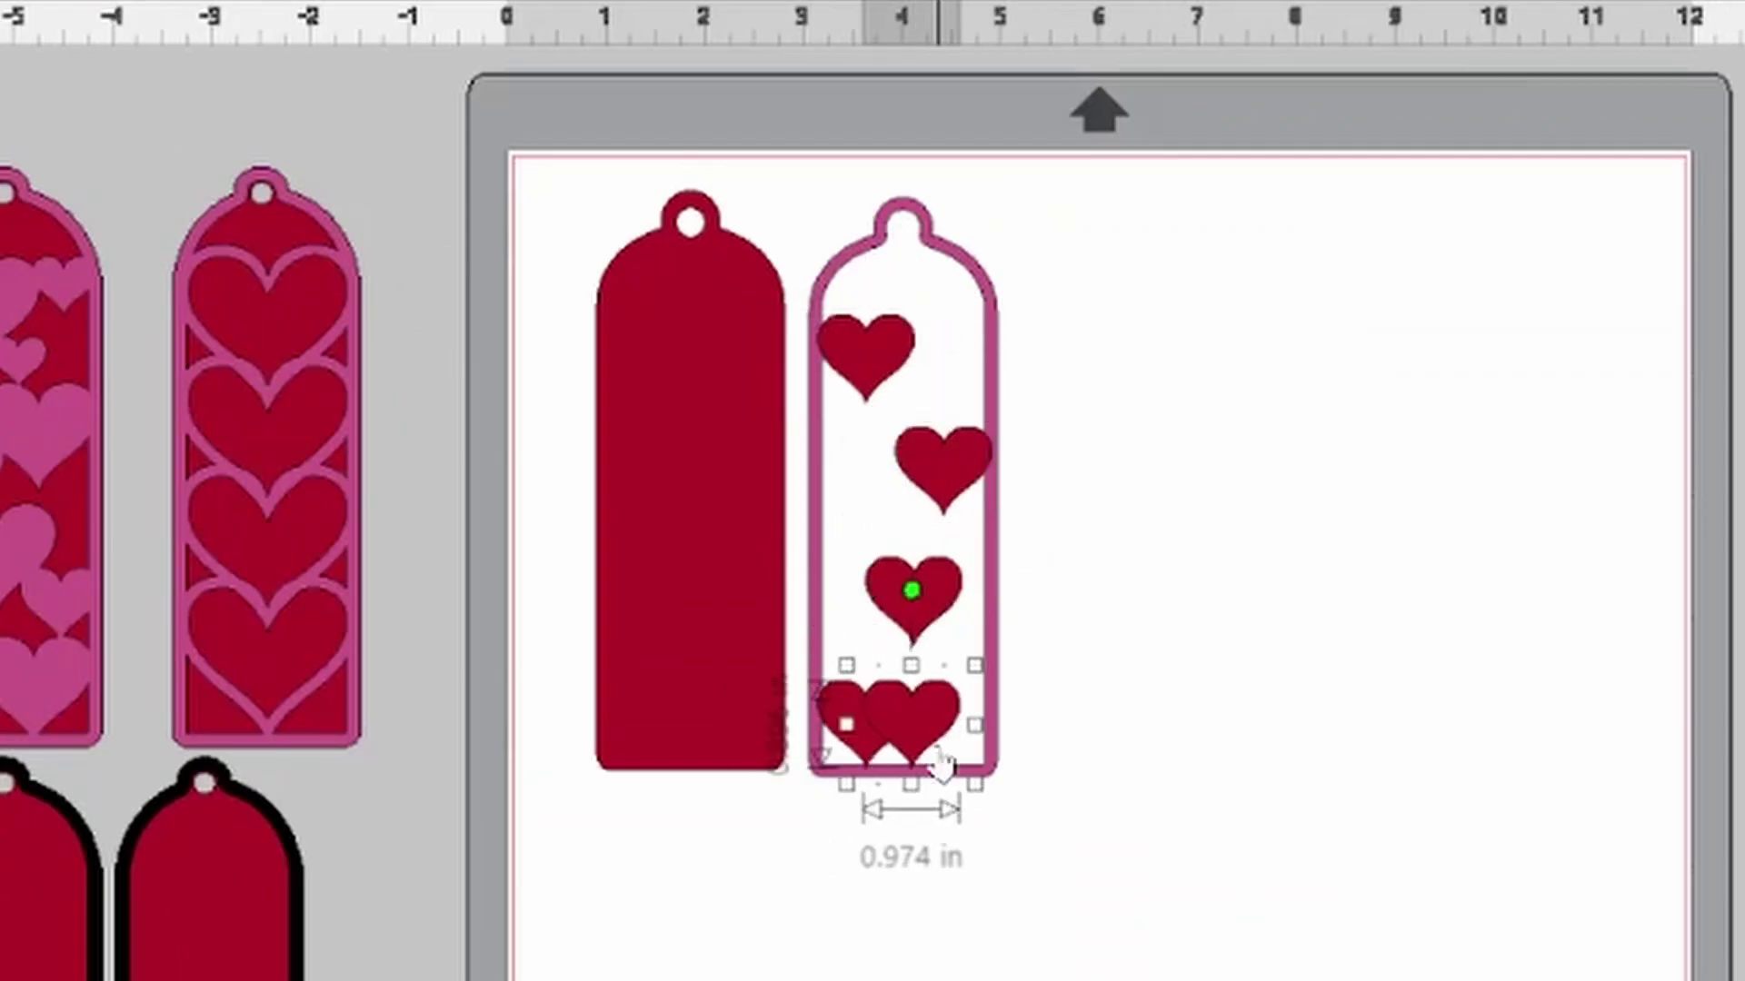
Fill the gaps in the frame with smaller heart copies, down to about 0.5 in wide, overlapping their neighbours.
{"action": "left_click_drag", "start_coordinate": [975, 784], "coordinate": [952, 762]}
{"action": "left_click_drag", "start_coordinate": [912, 716], "coordinate": [915, 525]}
{"action": "key", "text": "ctrl+Right"}
{"action": "key", "text": "ctrl+Right"}
{"action": "key", "text": "ctrl+Right"}
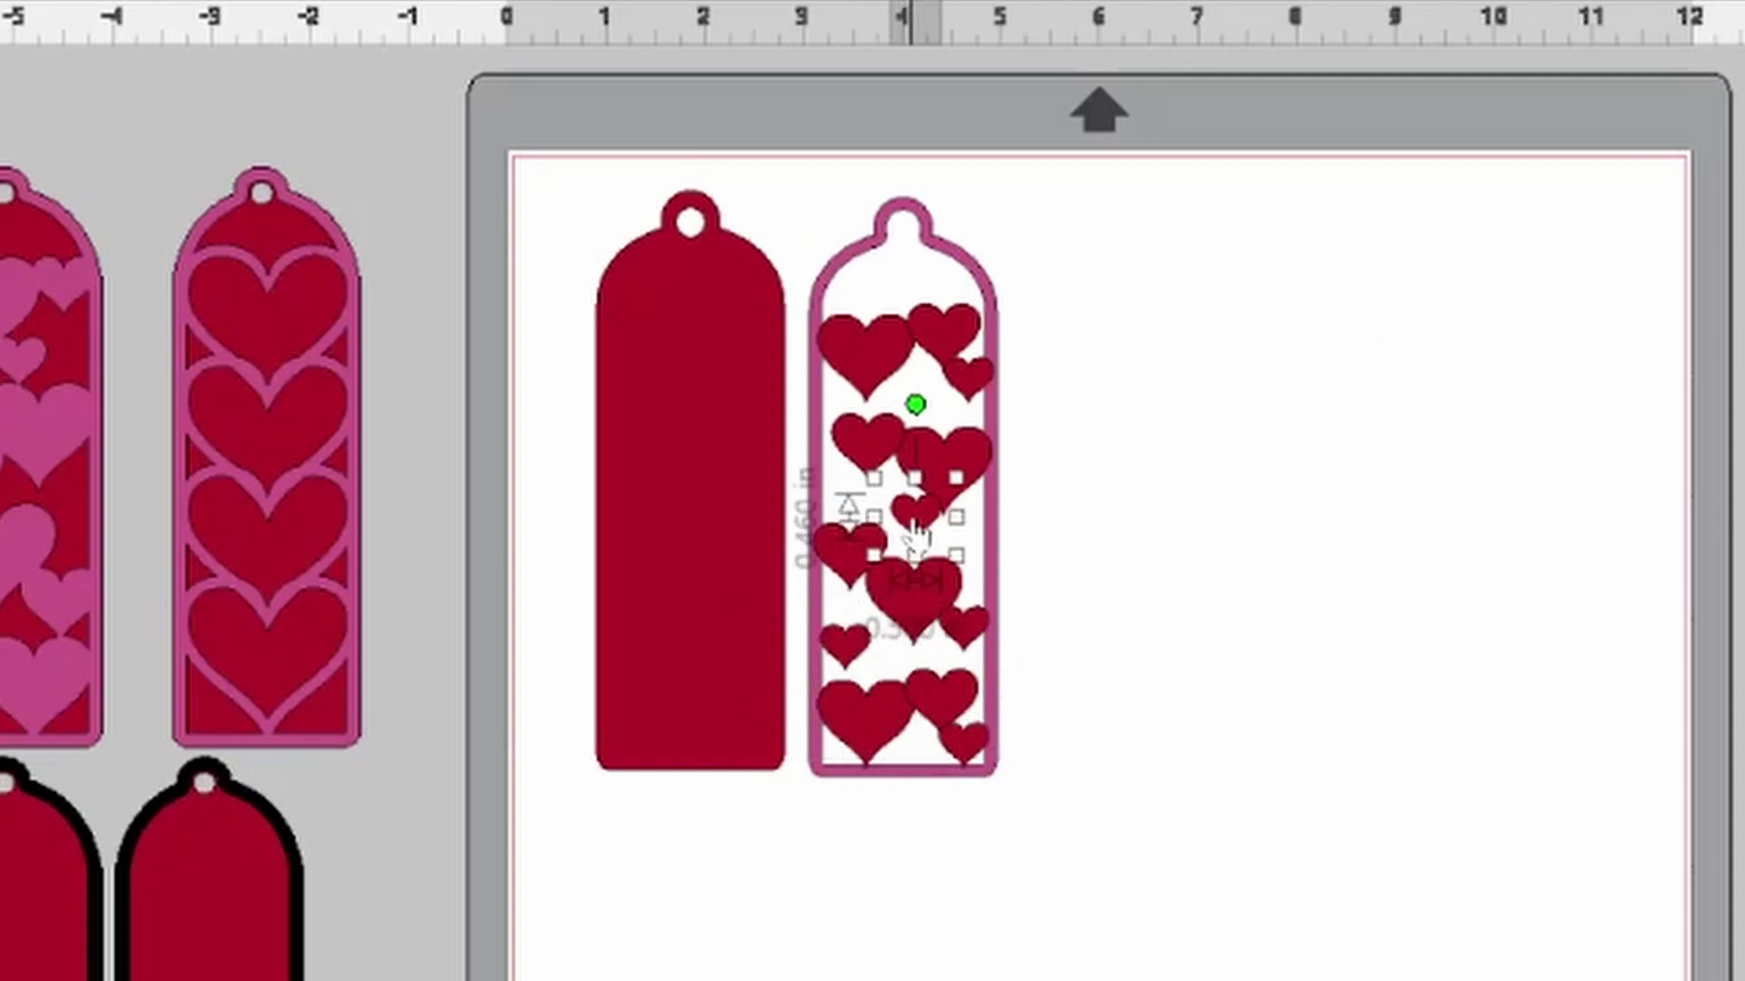
Weld all the scattered hearts to the pink frame.
{"action": "left_click_drag", "start_coordinate": [1061, 254], "coordinate": [867, 390]}
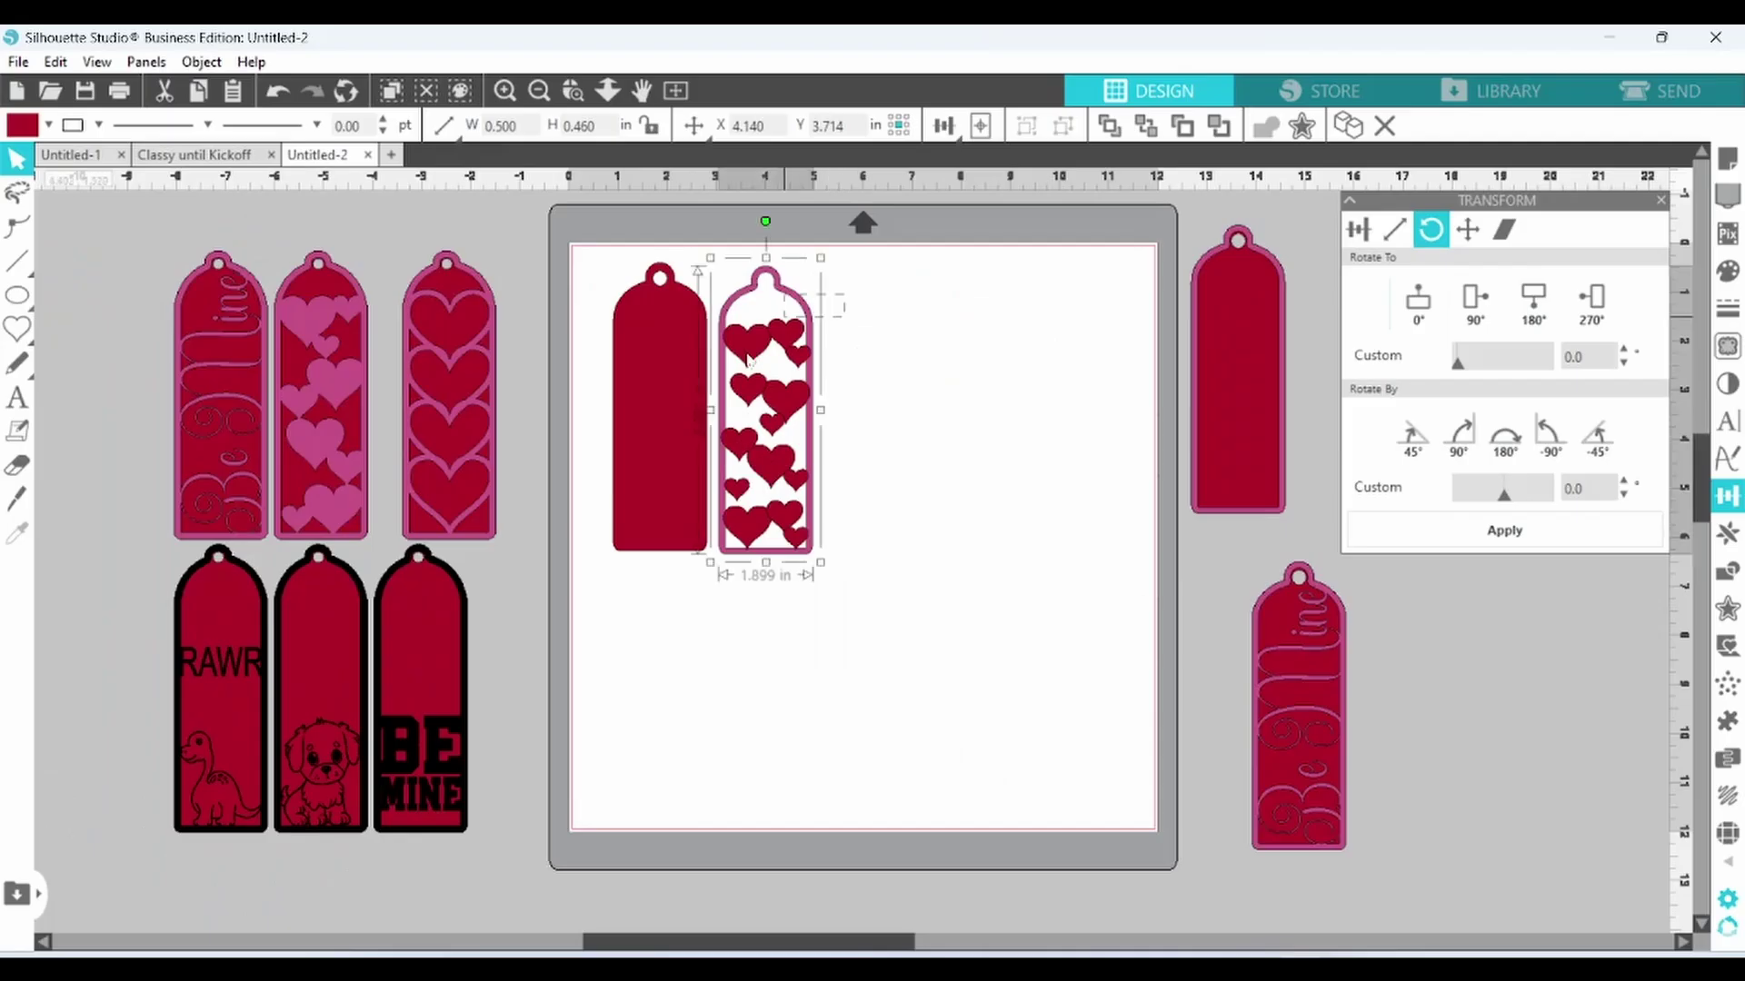
{"action": "left_click_drag", "start_coordinate": [747, 354], "coordinate": [728, 559]}
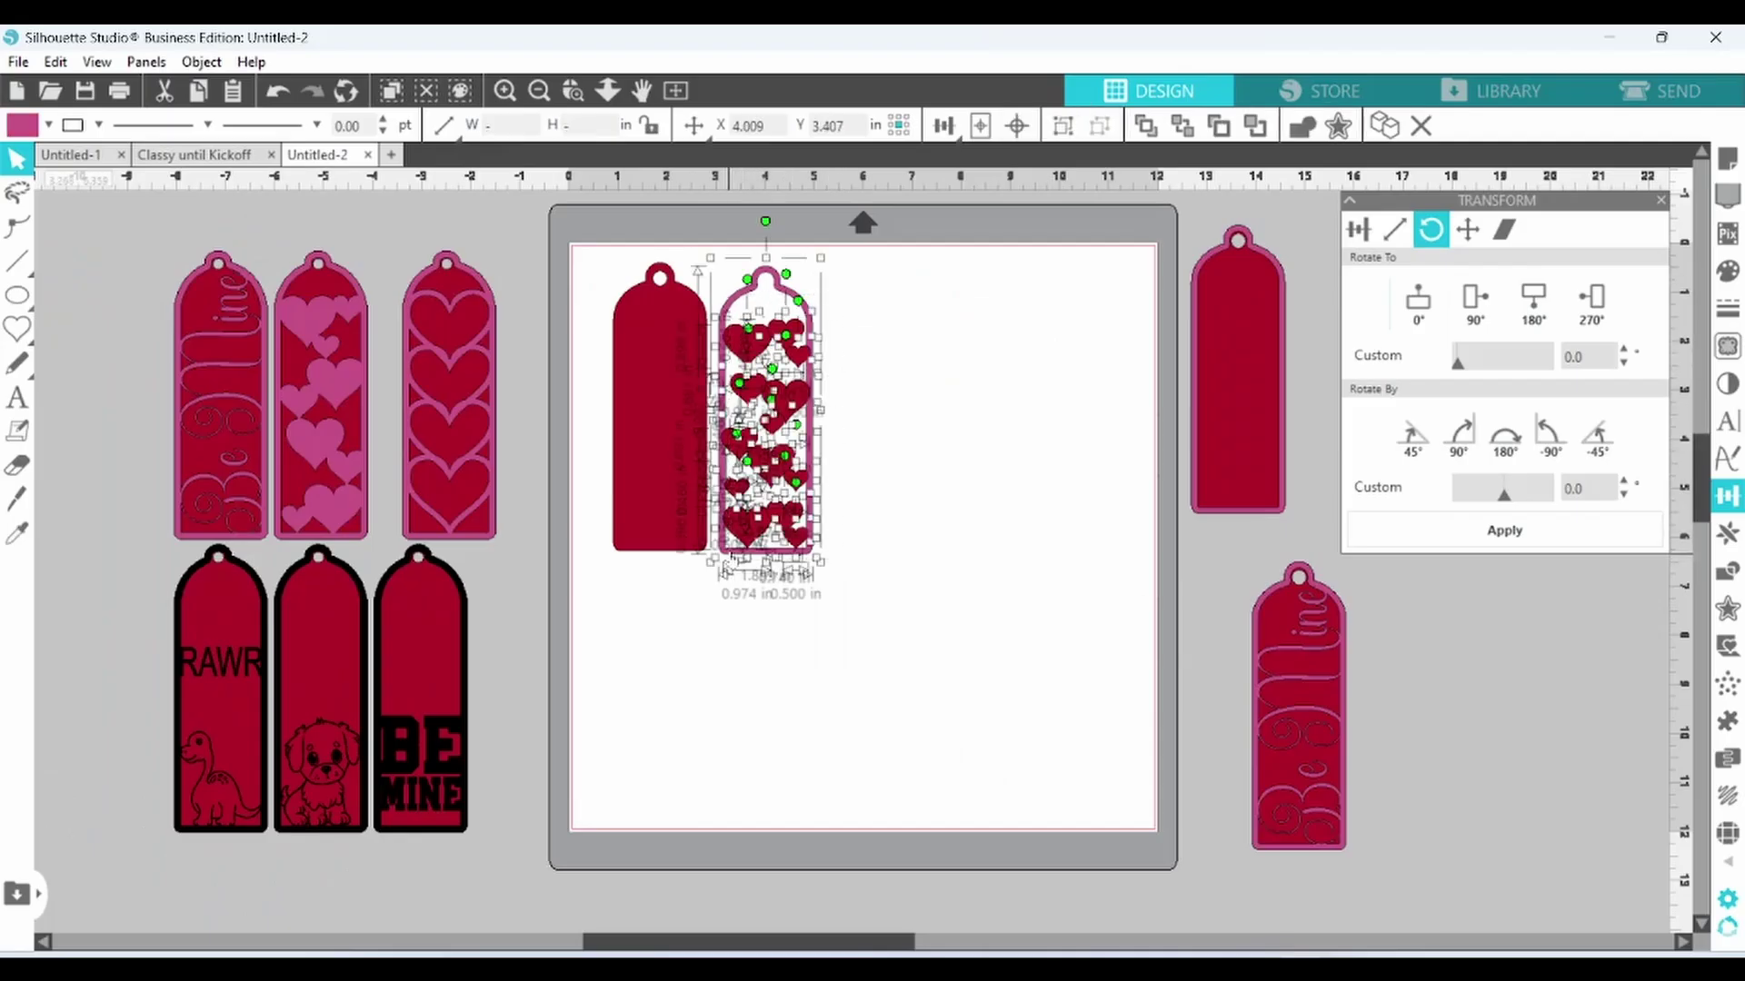
{"action": "right_click", "coordinate": [742, 542]}
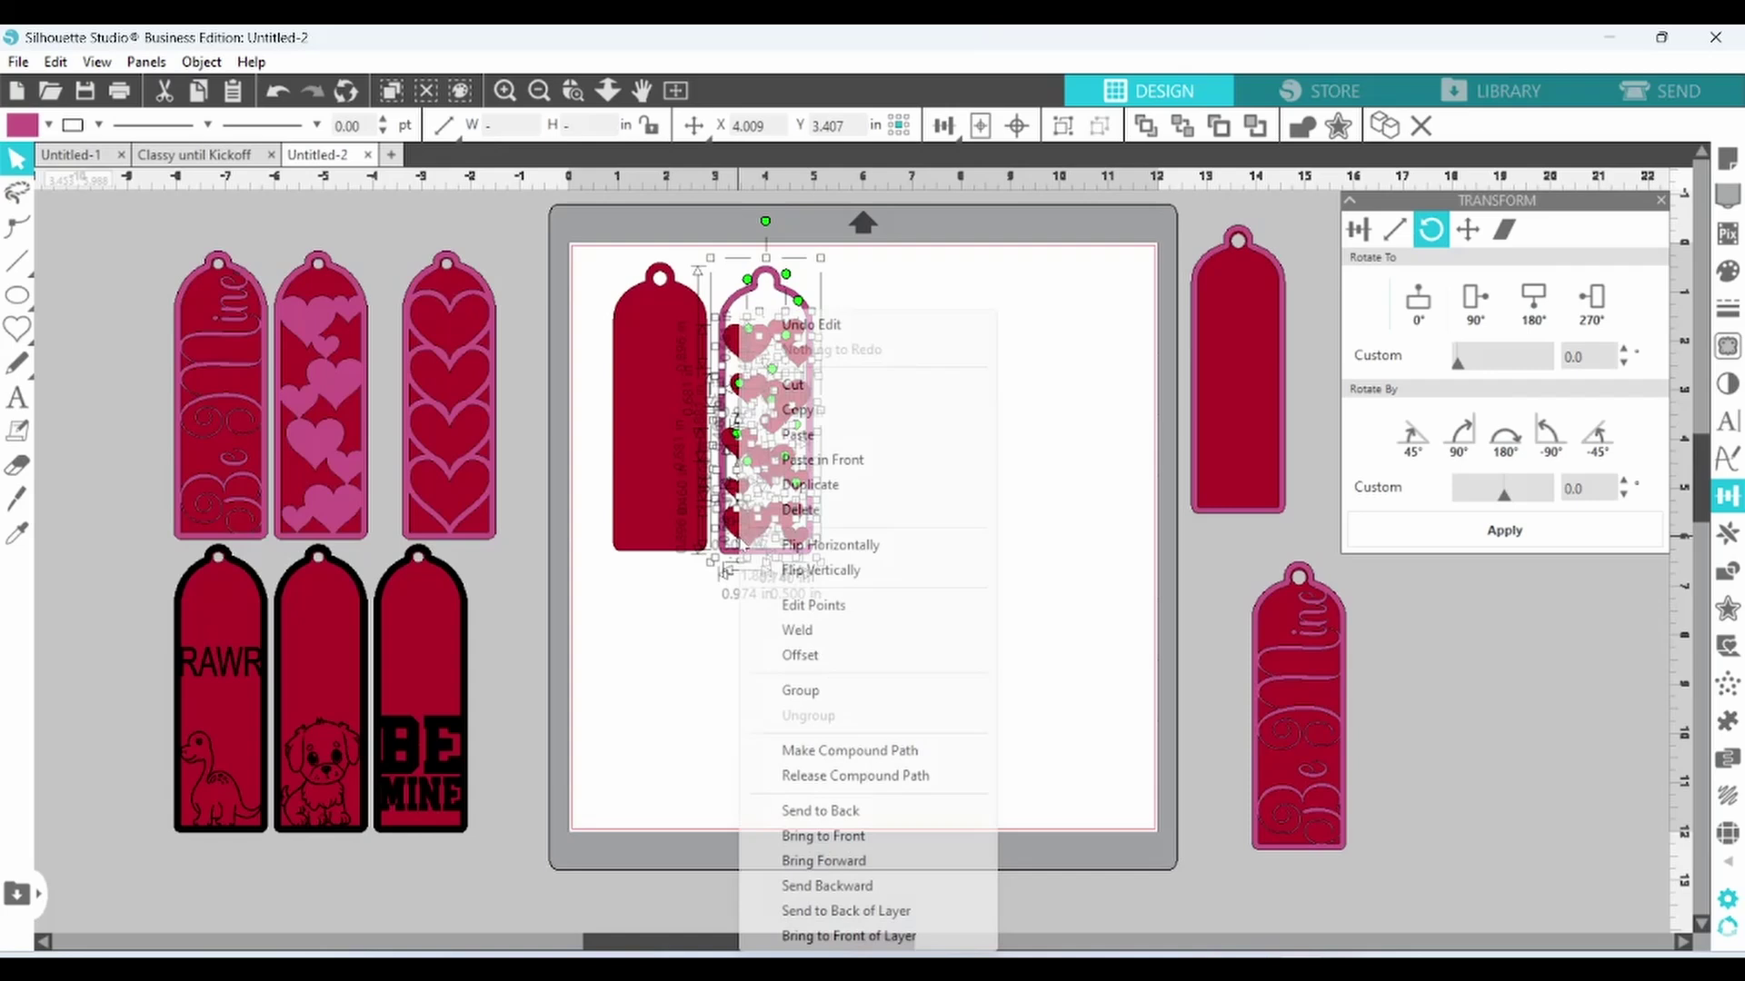
{"action": "left_click", "coordinate": [810, 640]}
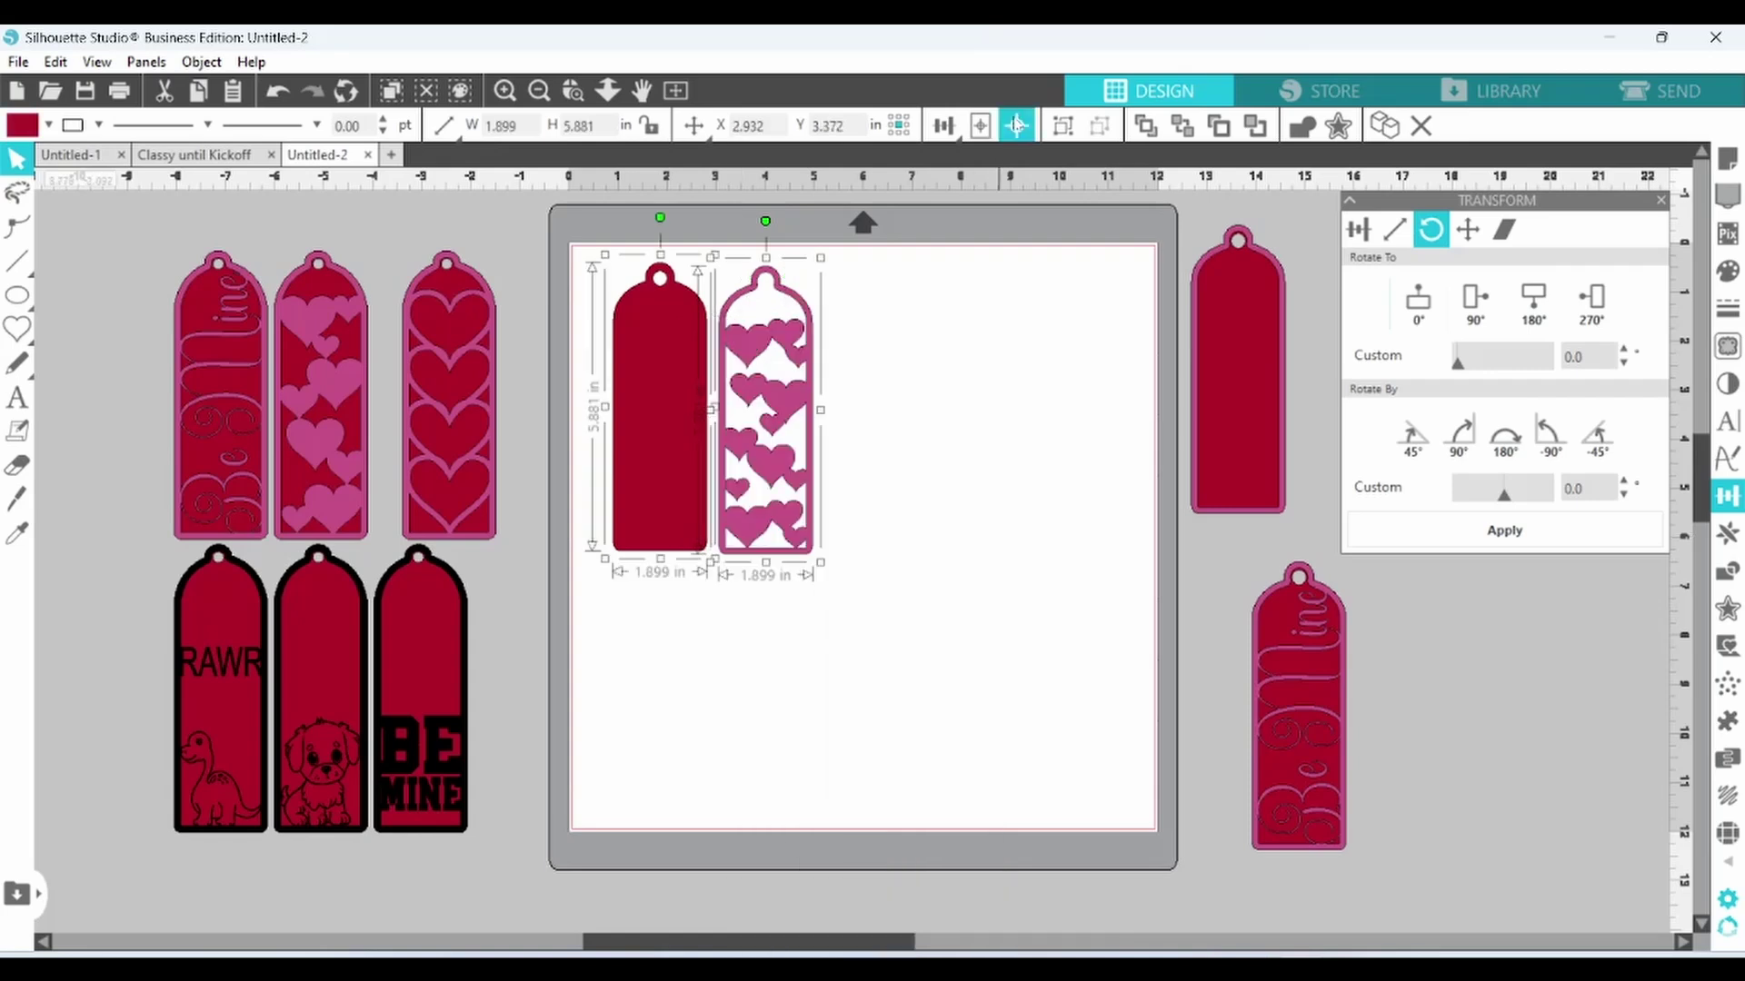
Centre-align the hearts frame with the red backing and group them beside the "Be Mine" bookmark.
{"action": "left_click", "coordinate": [1016, 125]}
{"action": "right_click", "coordinate": [722, 465]}
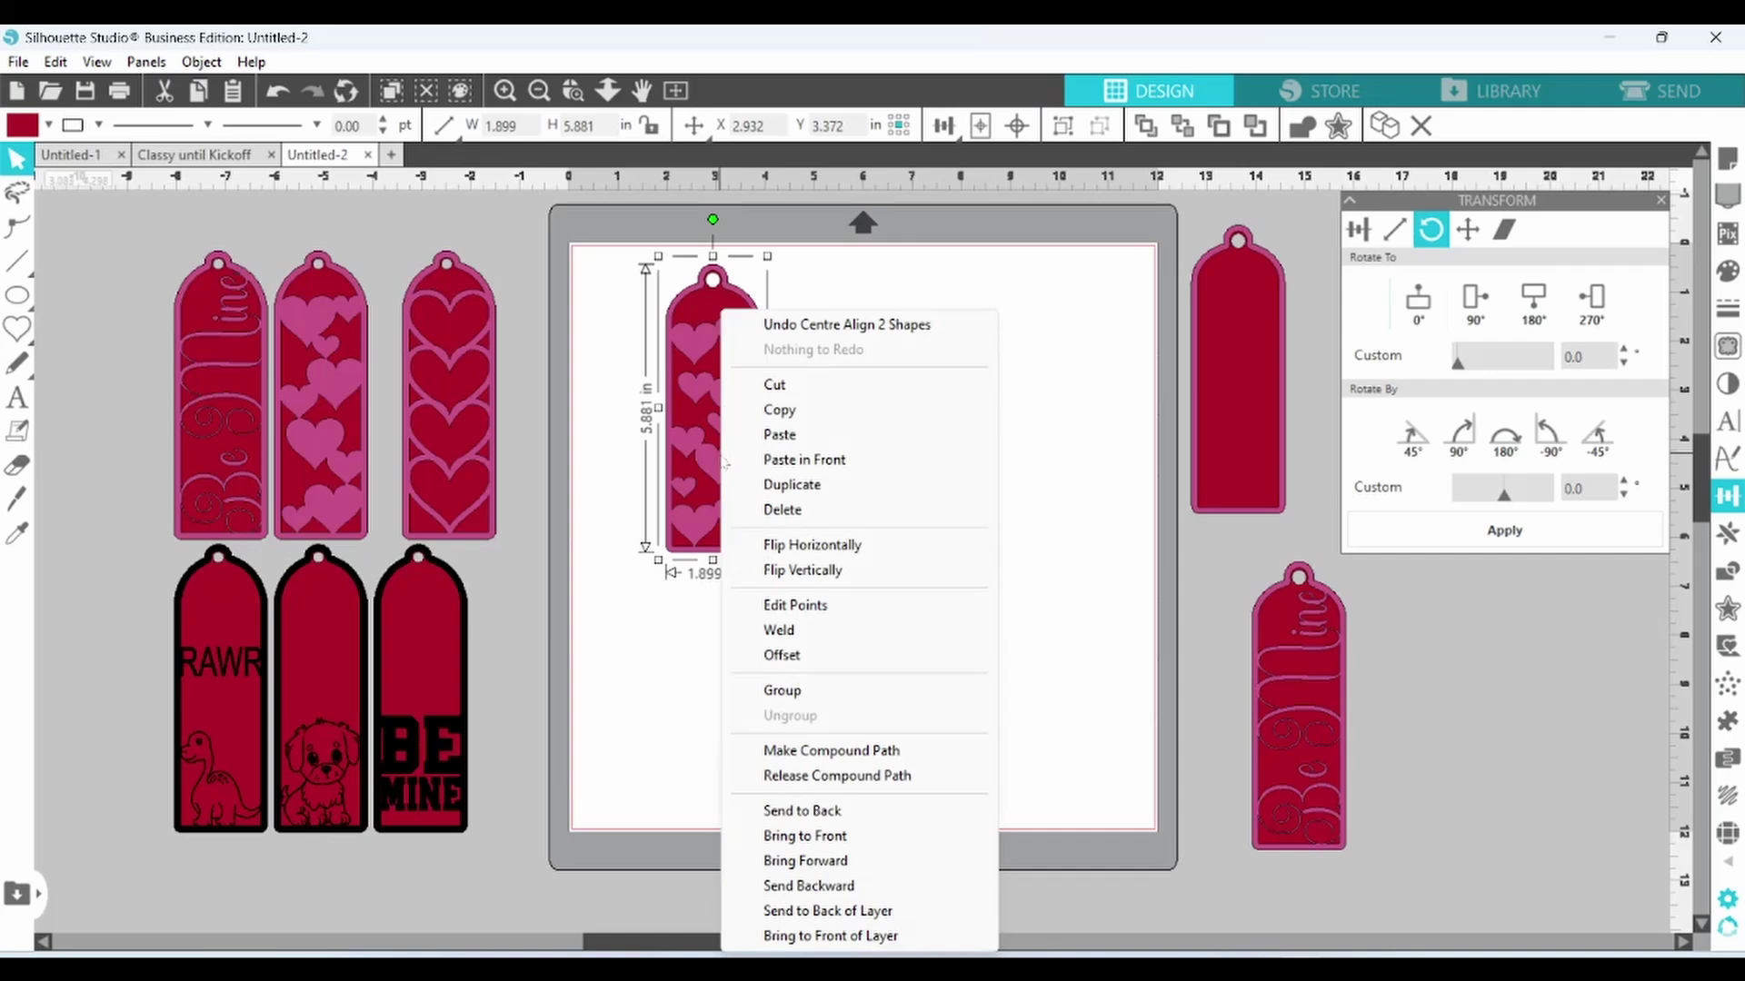
{"action": "left_click", "coordinate": [791, 689]}
{"action": "left_click_drag", "start_coordinate": [743, 523], "coordinate": [1430, 820]}
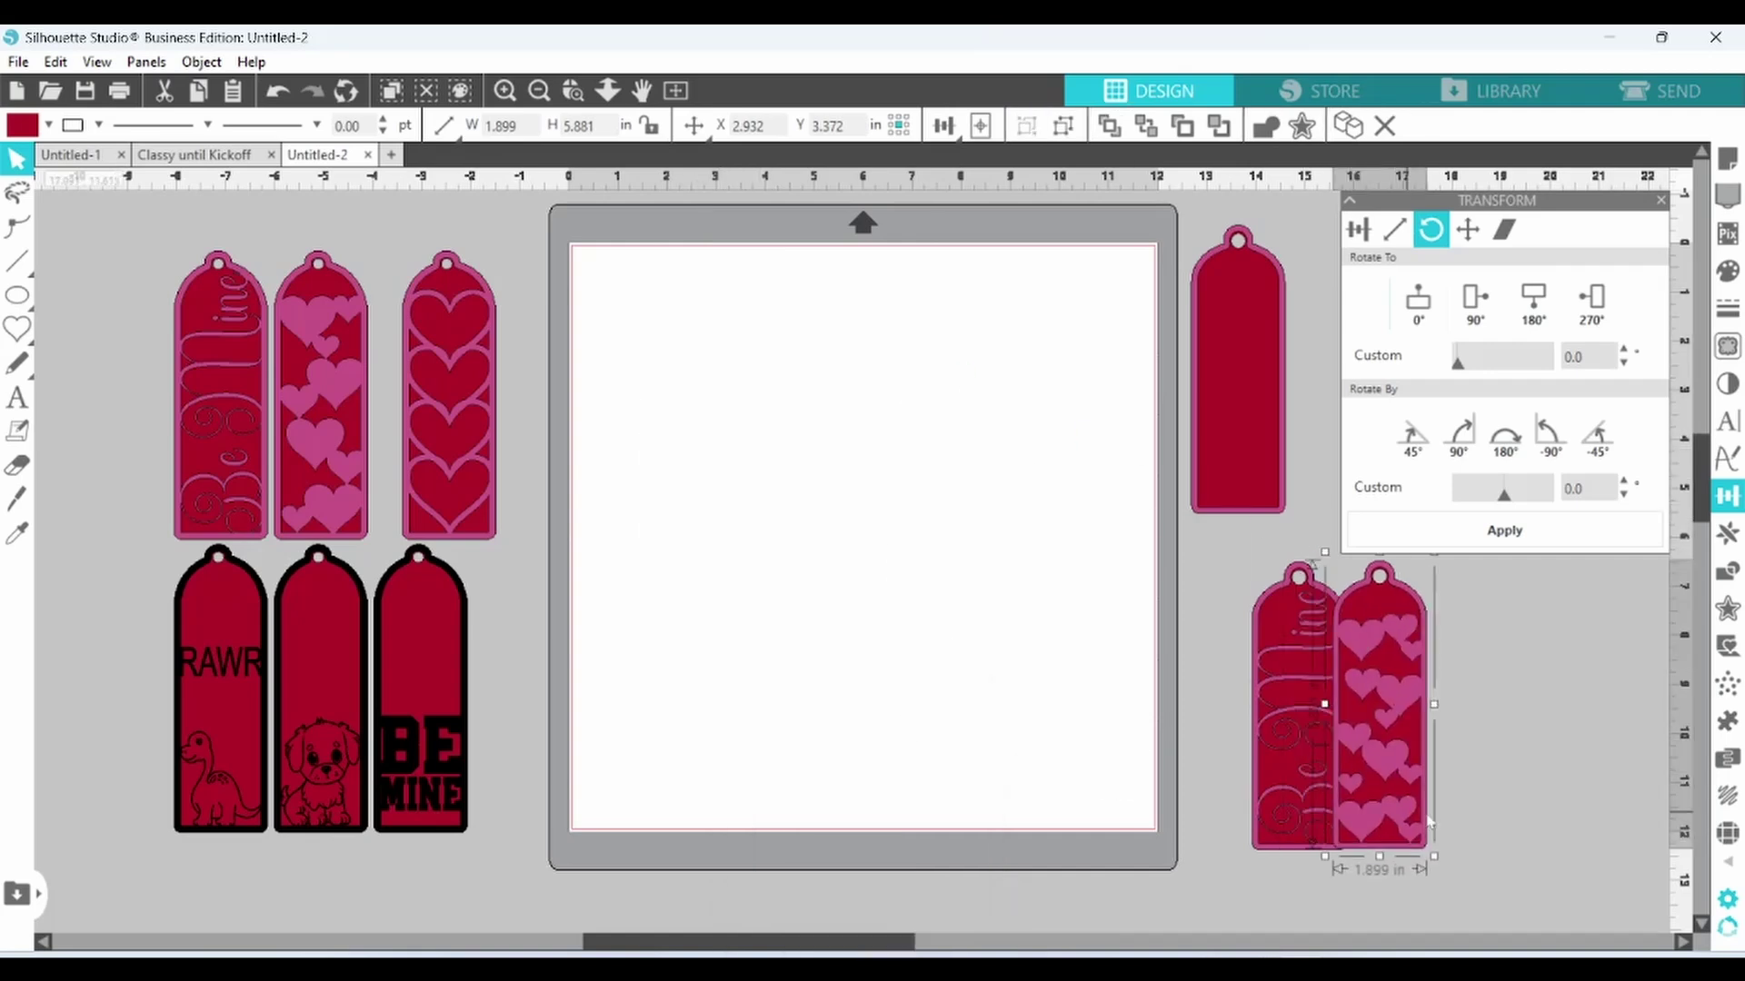
Put another copy of the blank bookmark on the mat, then ungroup it and move its pink frame off the red backing.
{"action": "left_click", "coordinate": [1271, 507]}
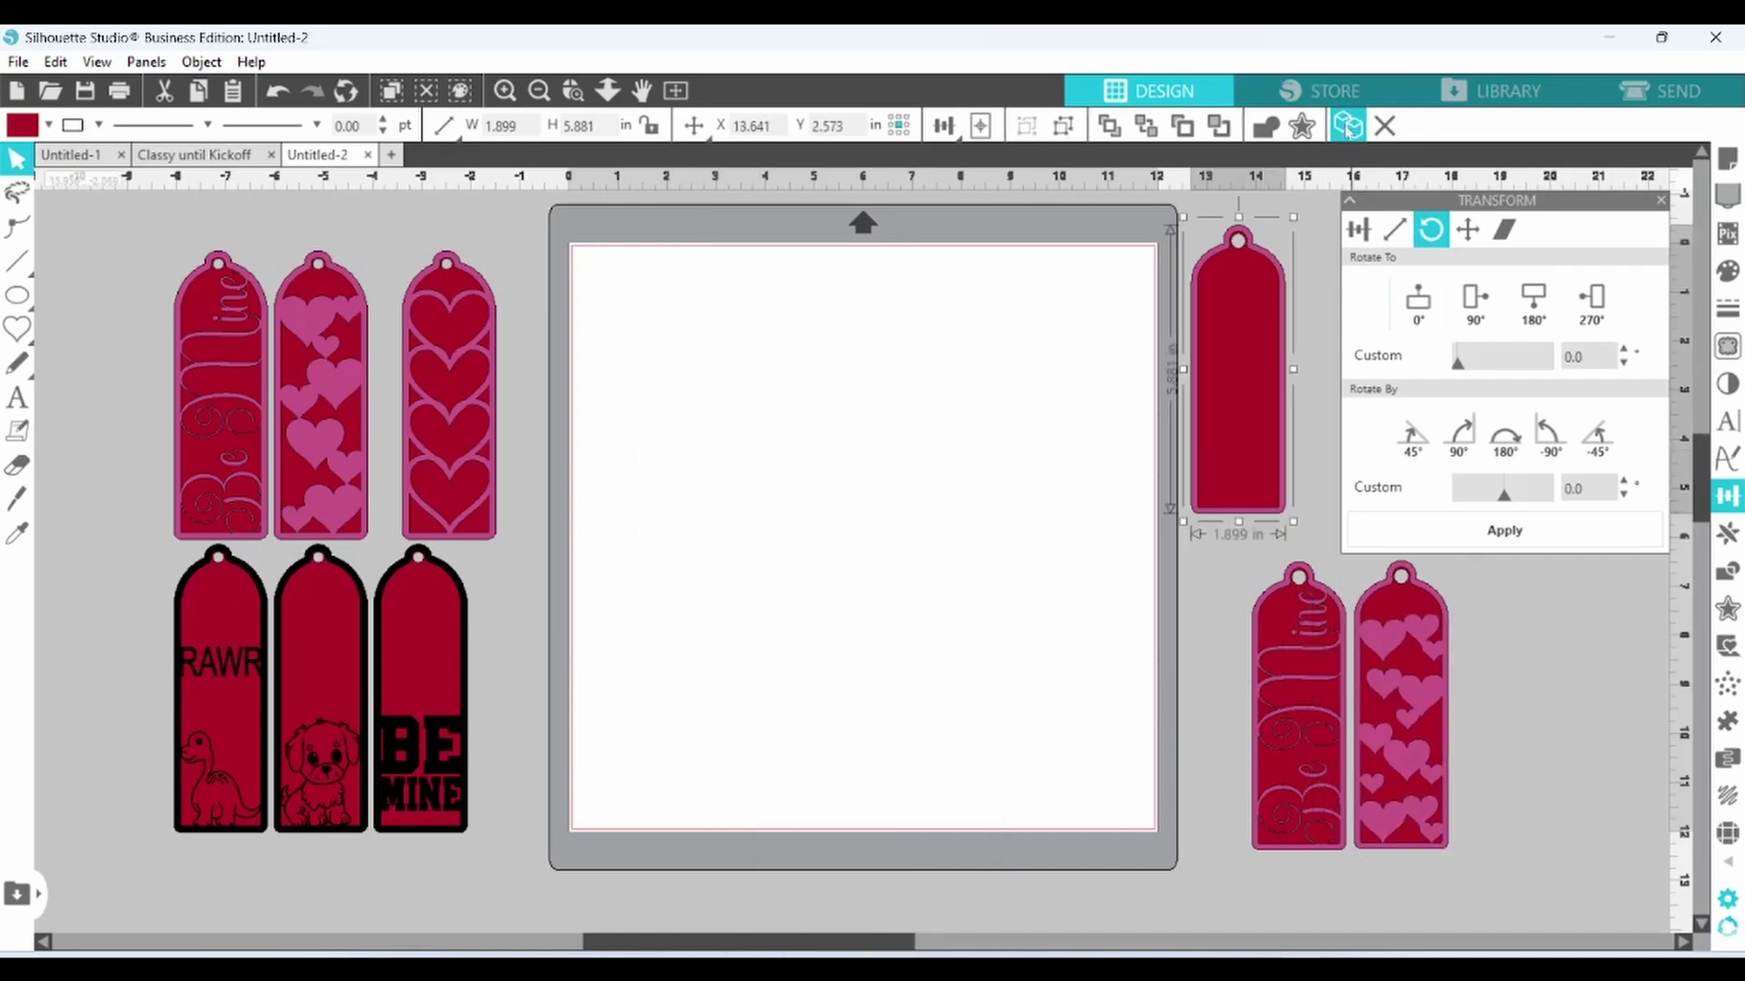
{"action": "left_click_drag", "start_coordinate": [1230, 303], "coordinate": [661, 343]}
{"action": "right_click", "coordinate": [659, 313]}
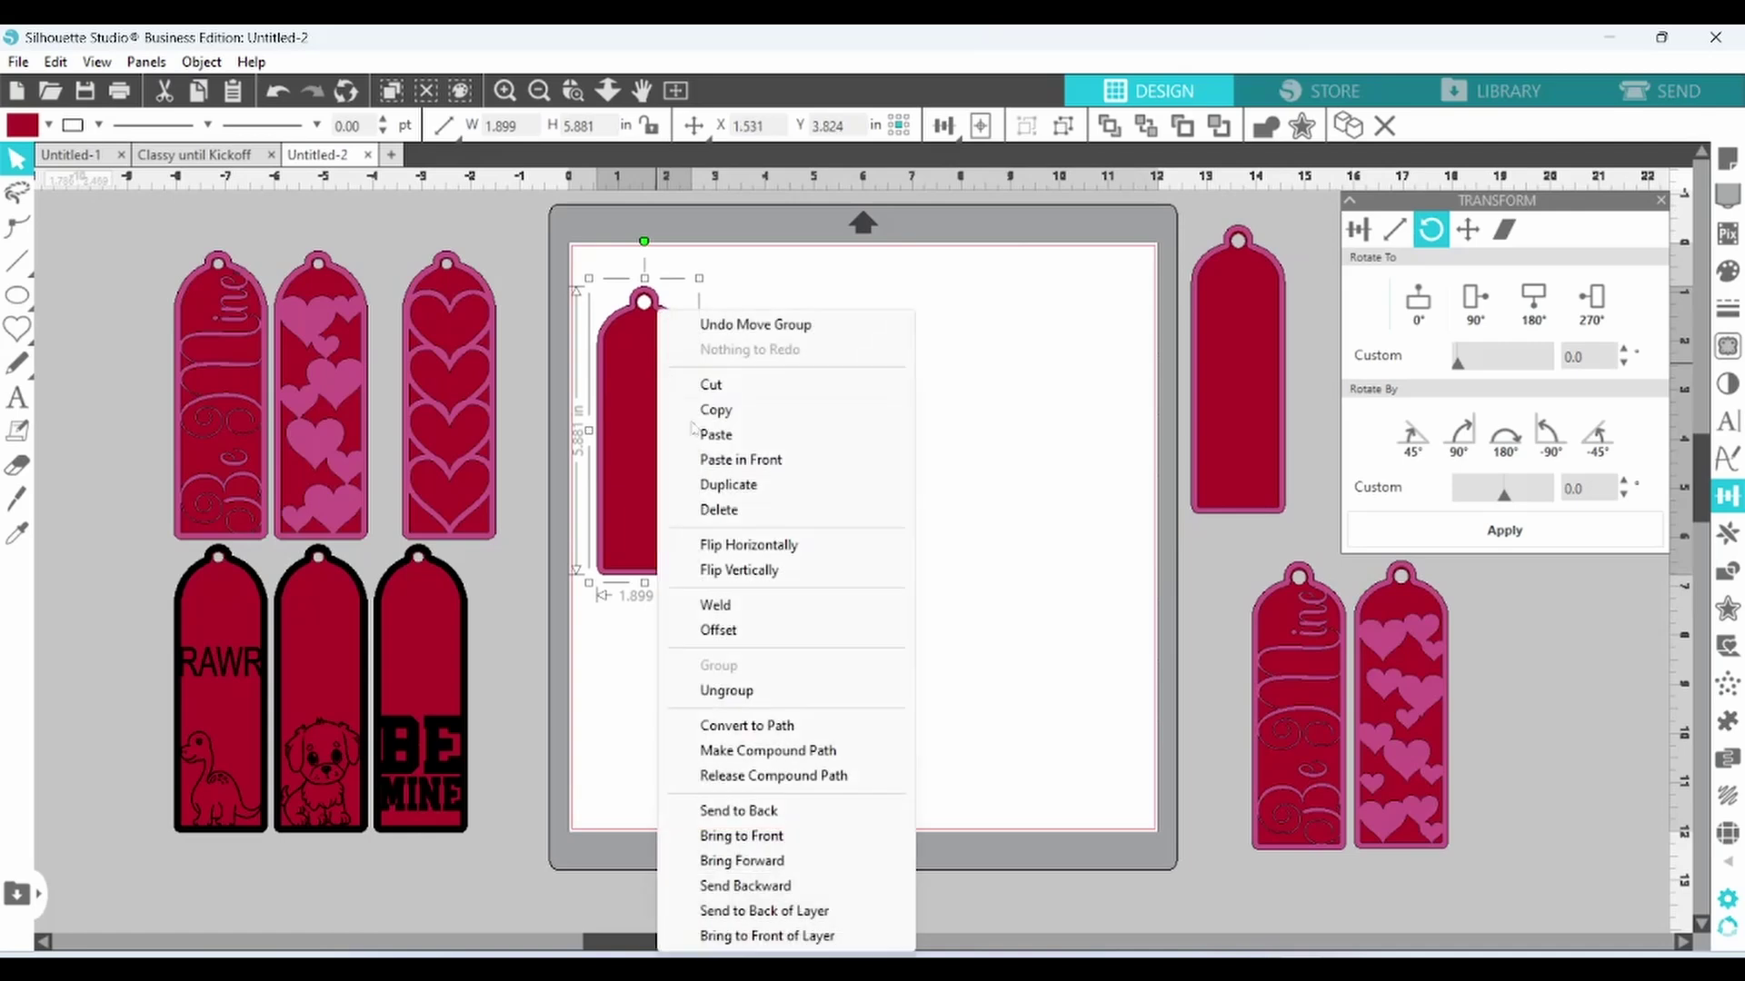
{"action": "left_click", "coordinate": [726, 691]}
{"action": "left_click", "coordinate": [705, 596]}
{"action": "left_click_drag", "start_coordinate": [686, 570], "coordinate": [820, 565]}
{"action": "left_click", "coordinate": [714, 528]}
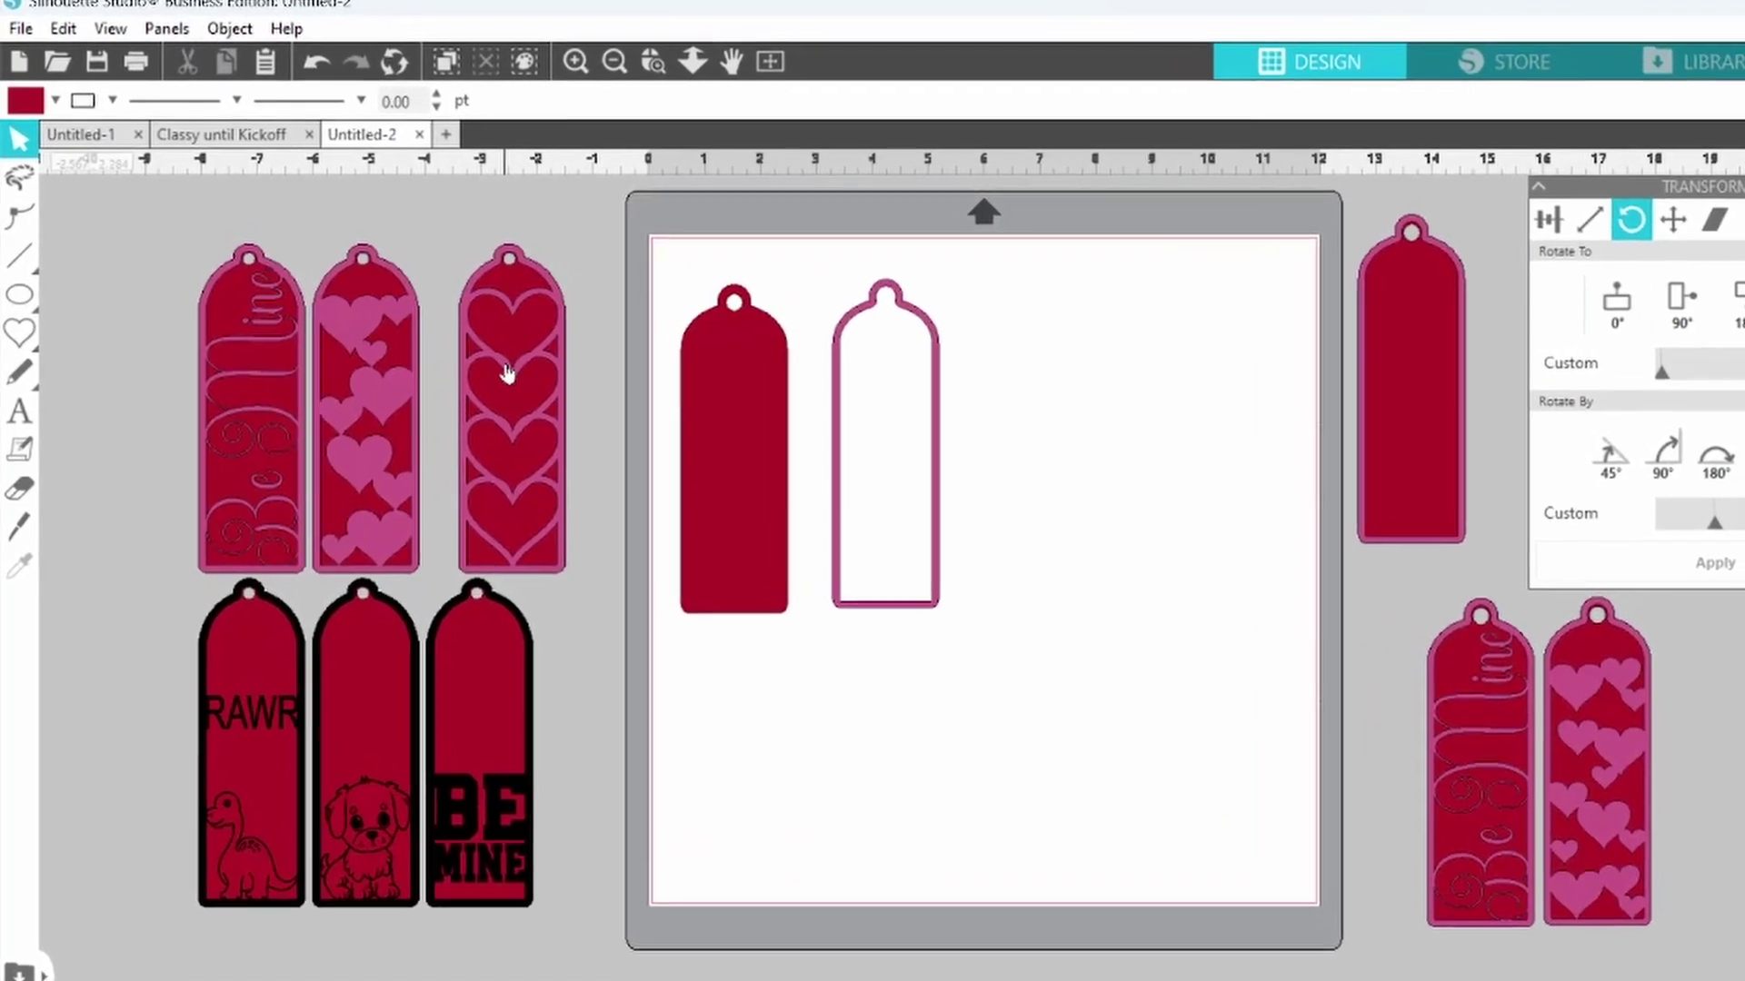
Draw a heart about 2.86 in wide and 2.63 in high and offset it outward by 0.160 in.
{"action": "left_click", "coordinate": [18, 332]}
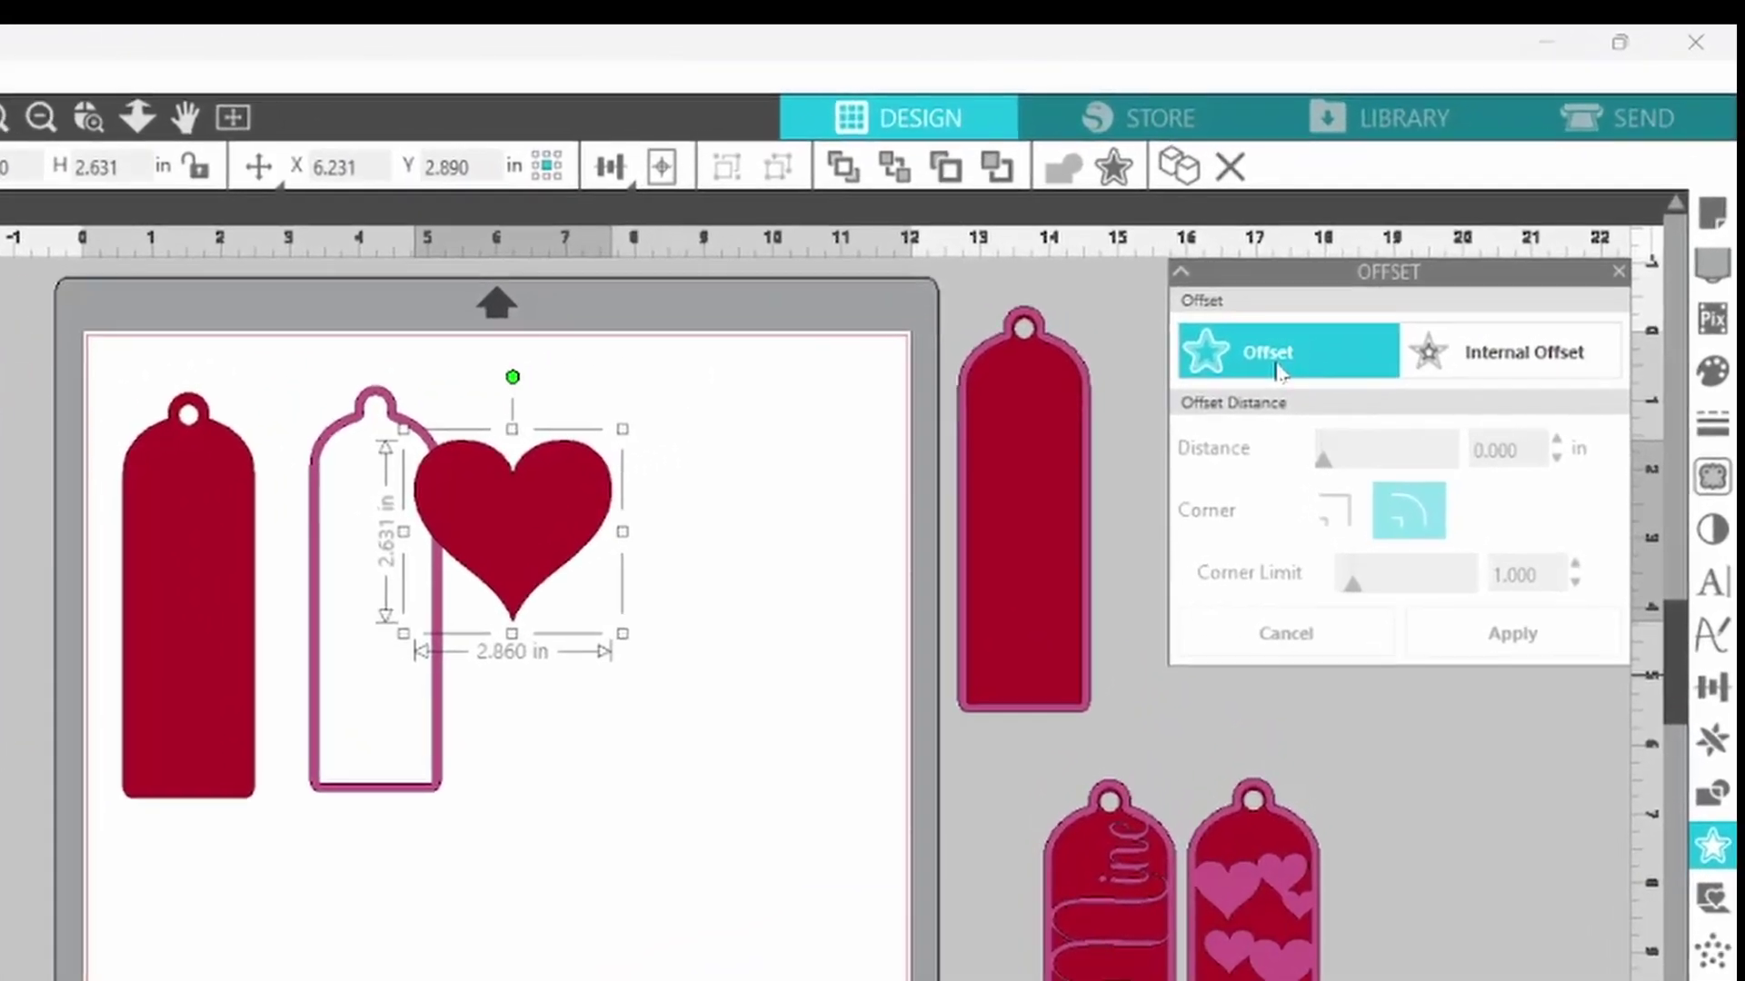
{"action": "left_click", "coordinate": [1319, 338]}
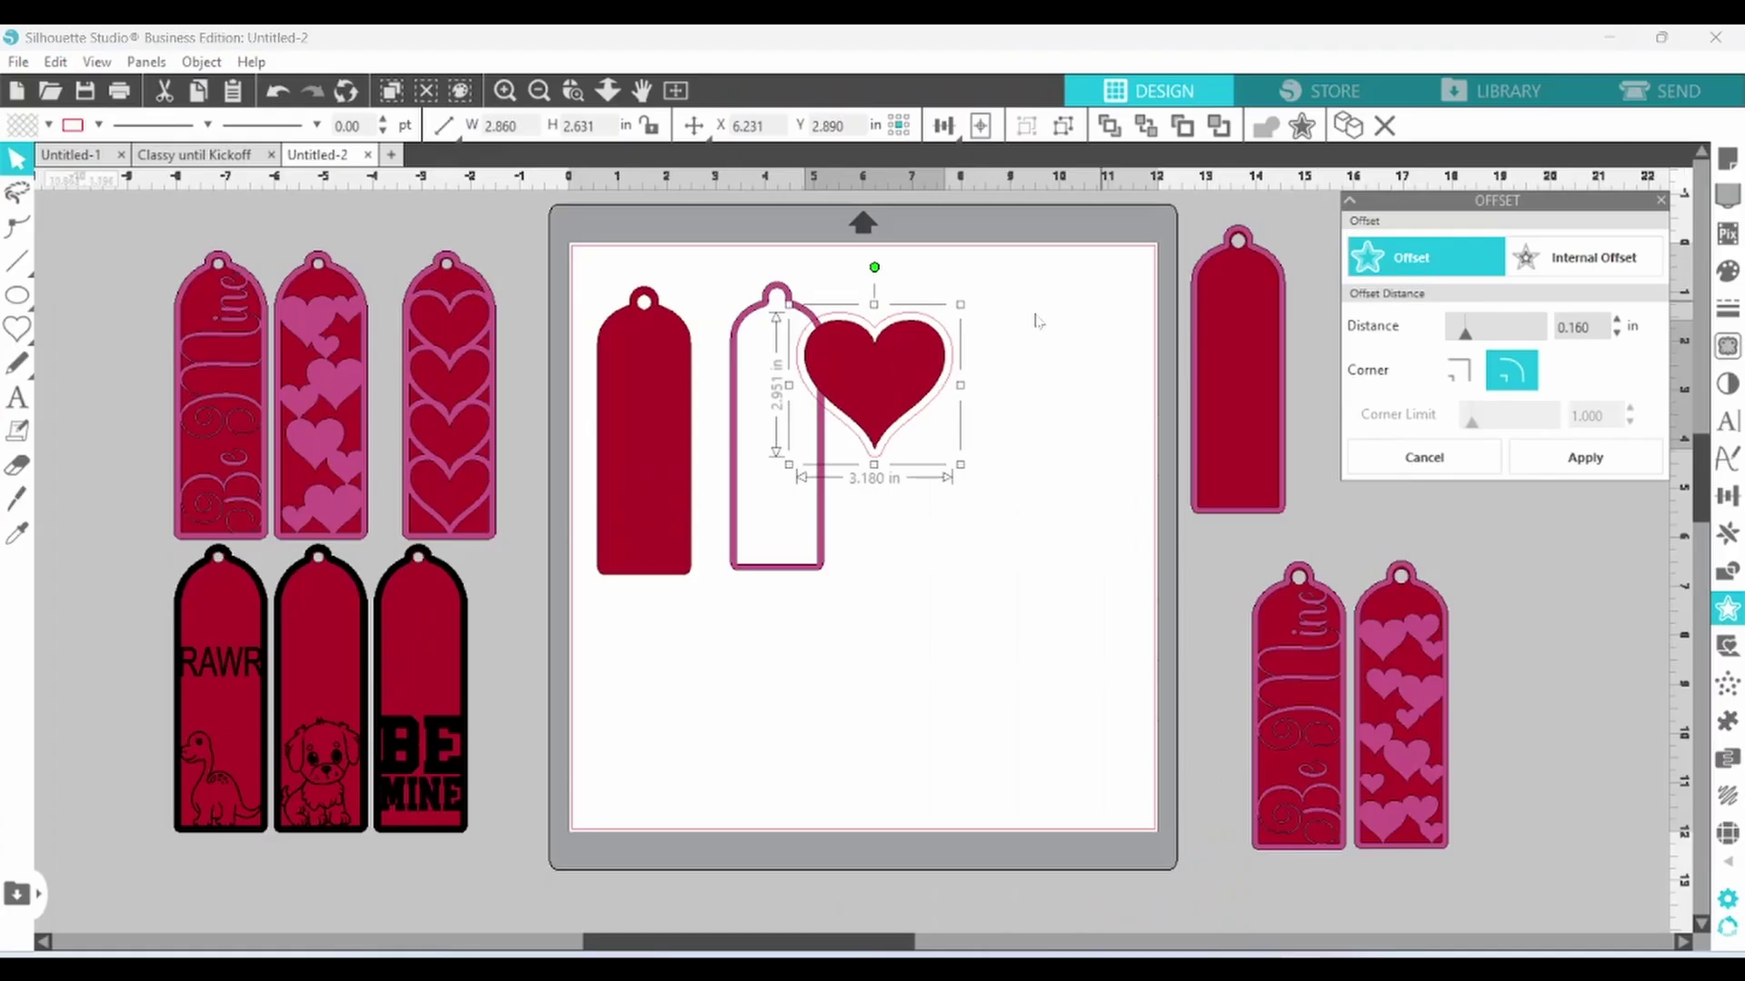
Make the heart and its offset a compound path and fill the hollow heart with the frame's pink.
{"action": "left_click", "coordinate": [901, 372]}
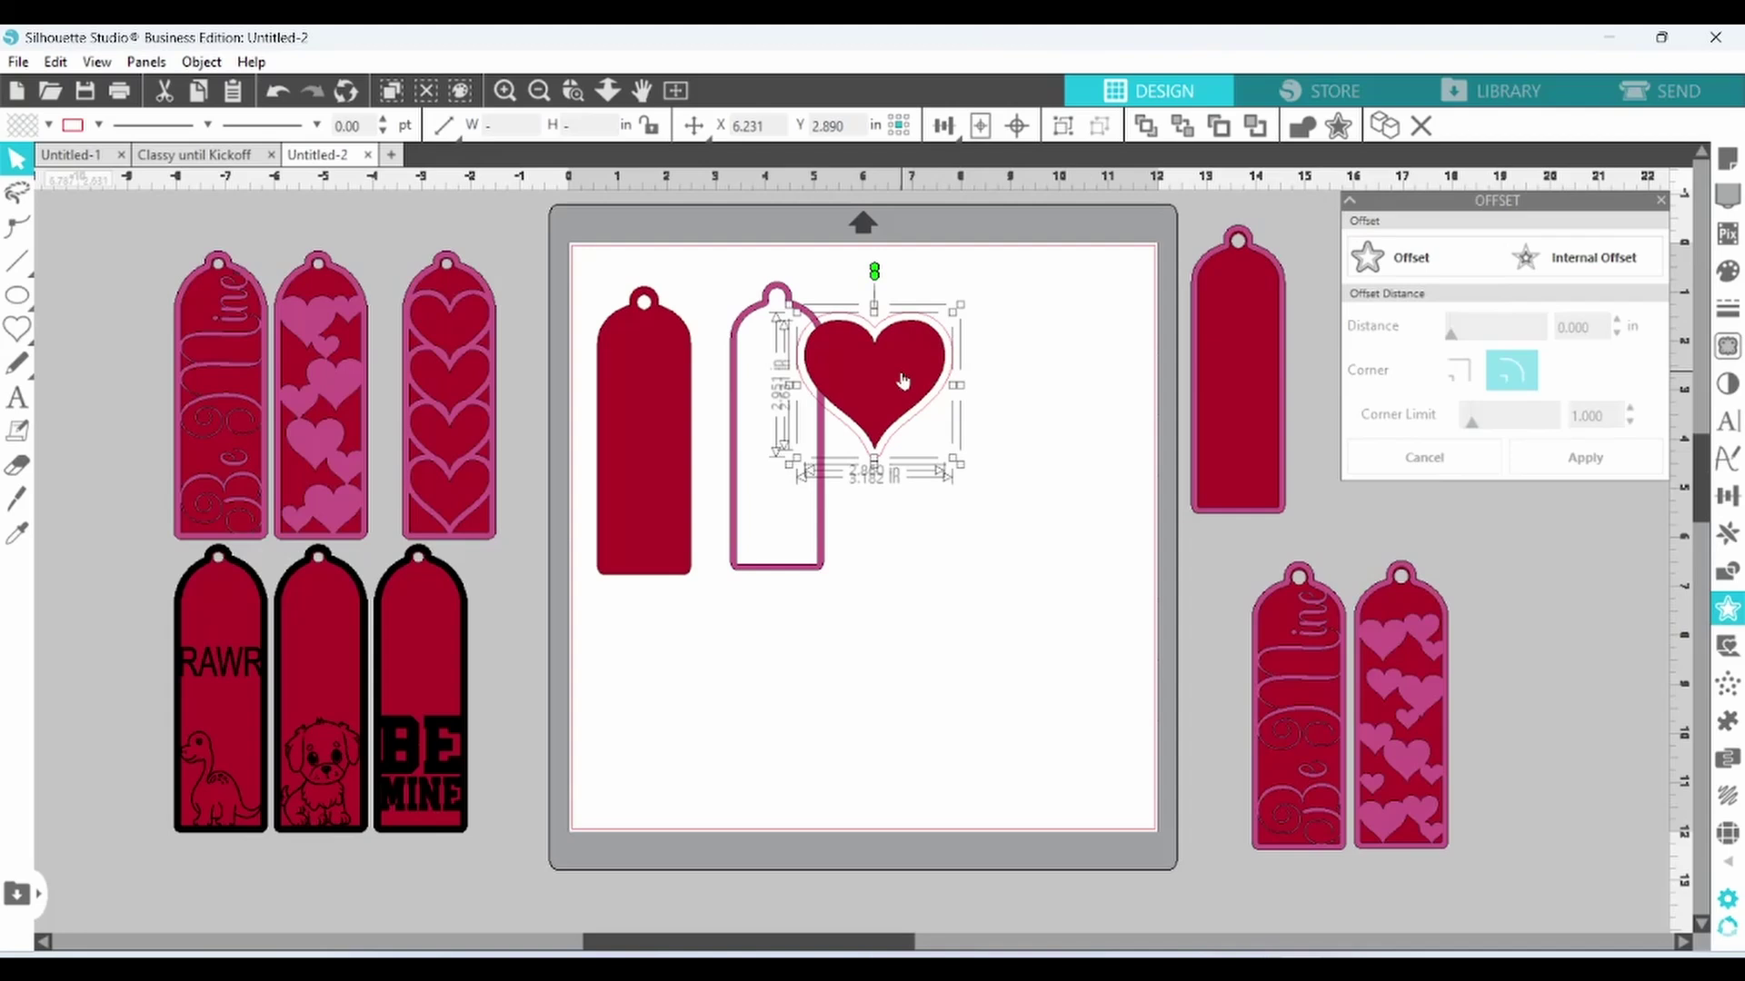
{"action": "right_click", "coordinate": [902, 380]}
{"action": "left_click", "coordinate": [1013, 775]}
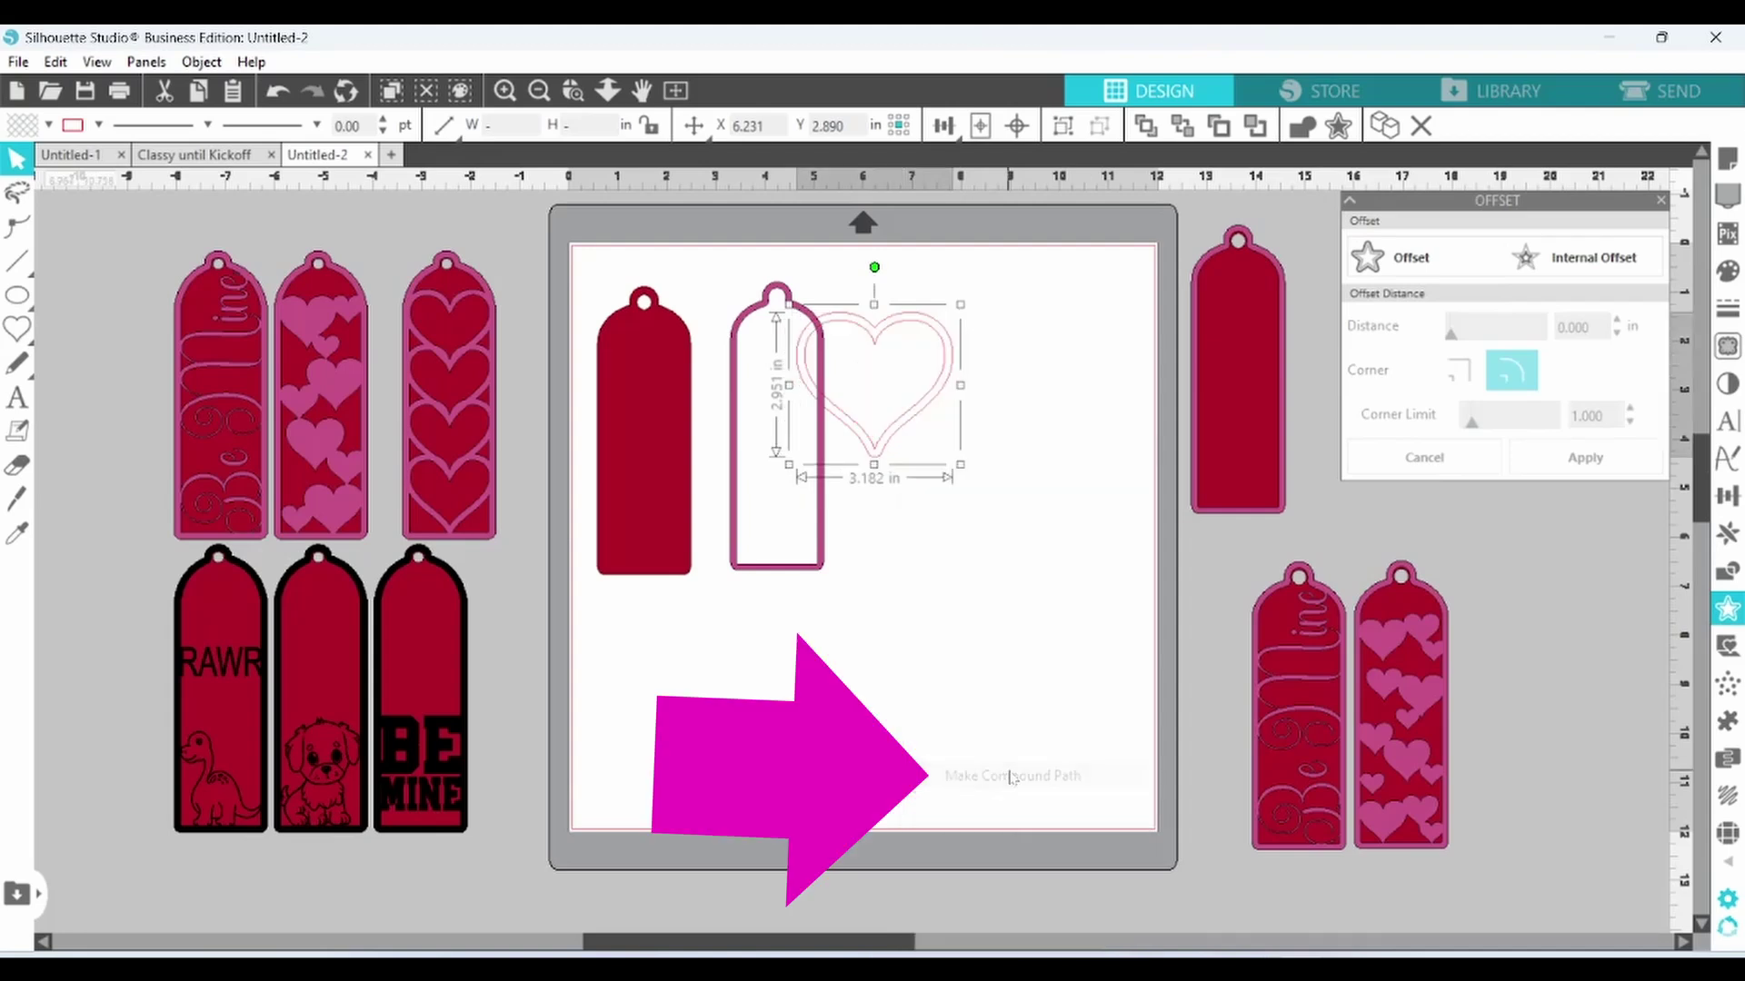
{"action": "left_click", "coordinate": [47, 126]}
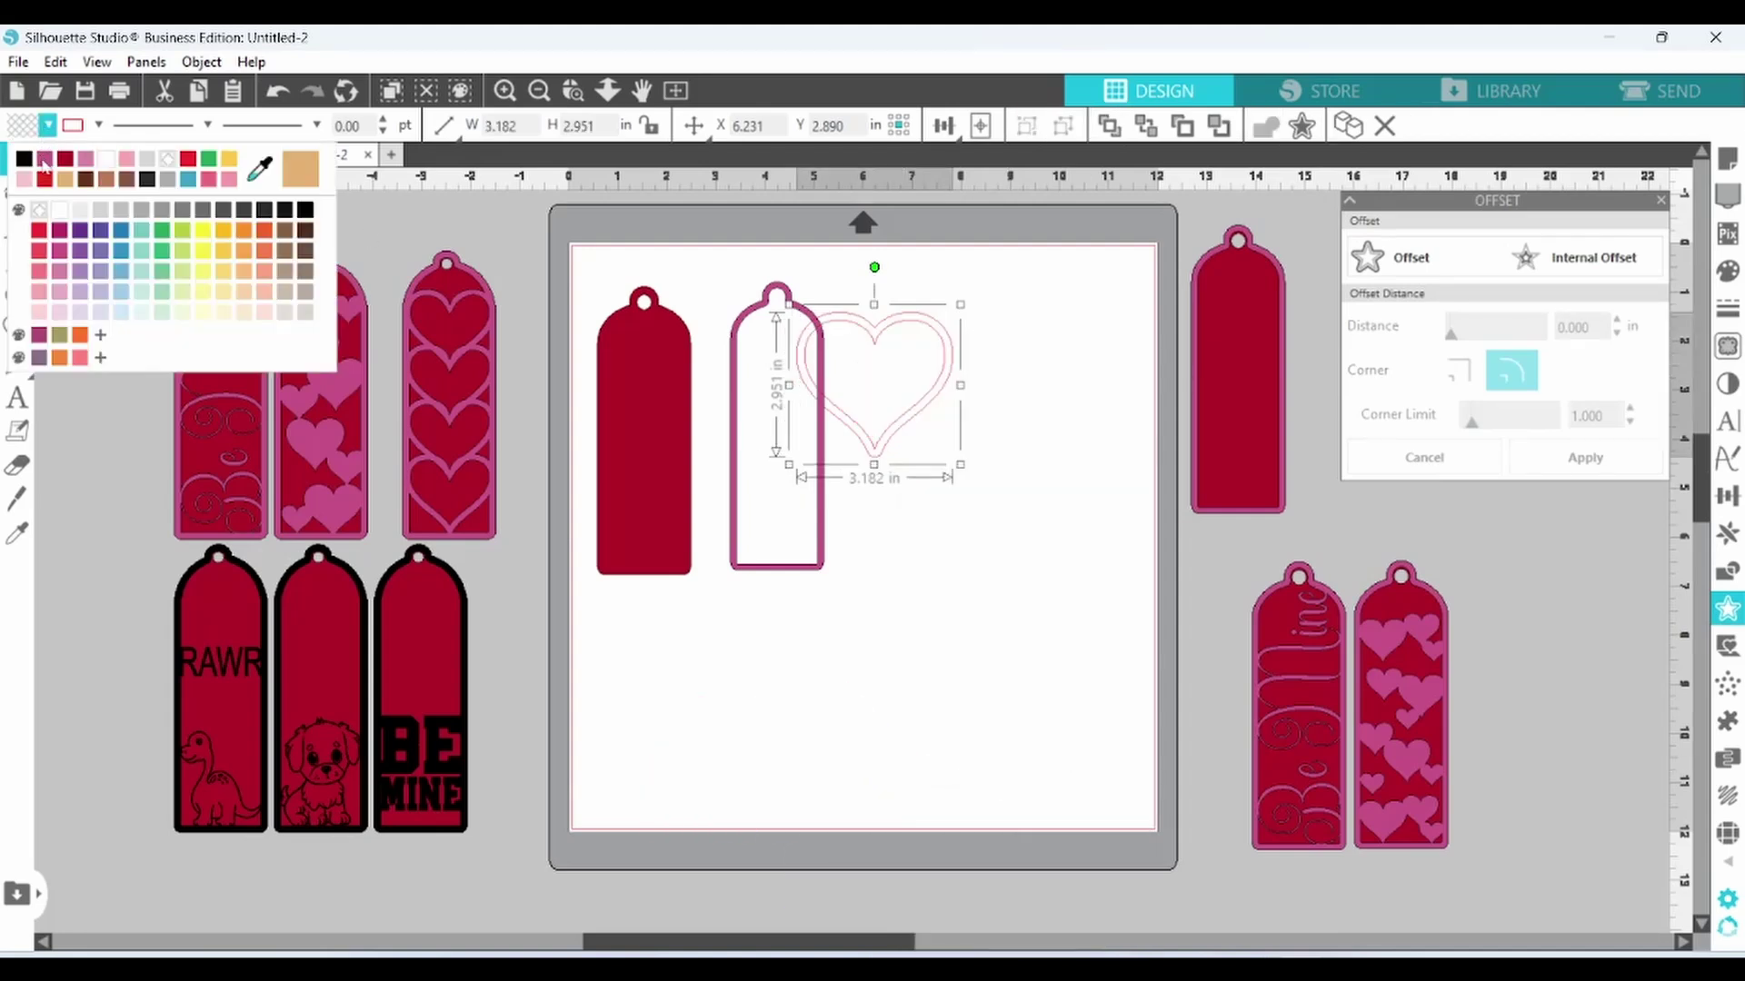
{"action": "left_click", "coordinate": [44, 161]}
Stack four copies of the hollow pink heart in an overlapping vertical column and weld them together.
{"action": "left_click_drag", "start_coordinate": [874, 334], "coordinate": [915, 340]}
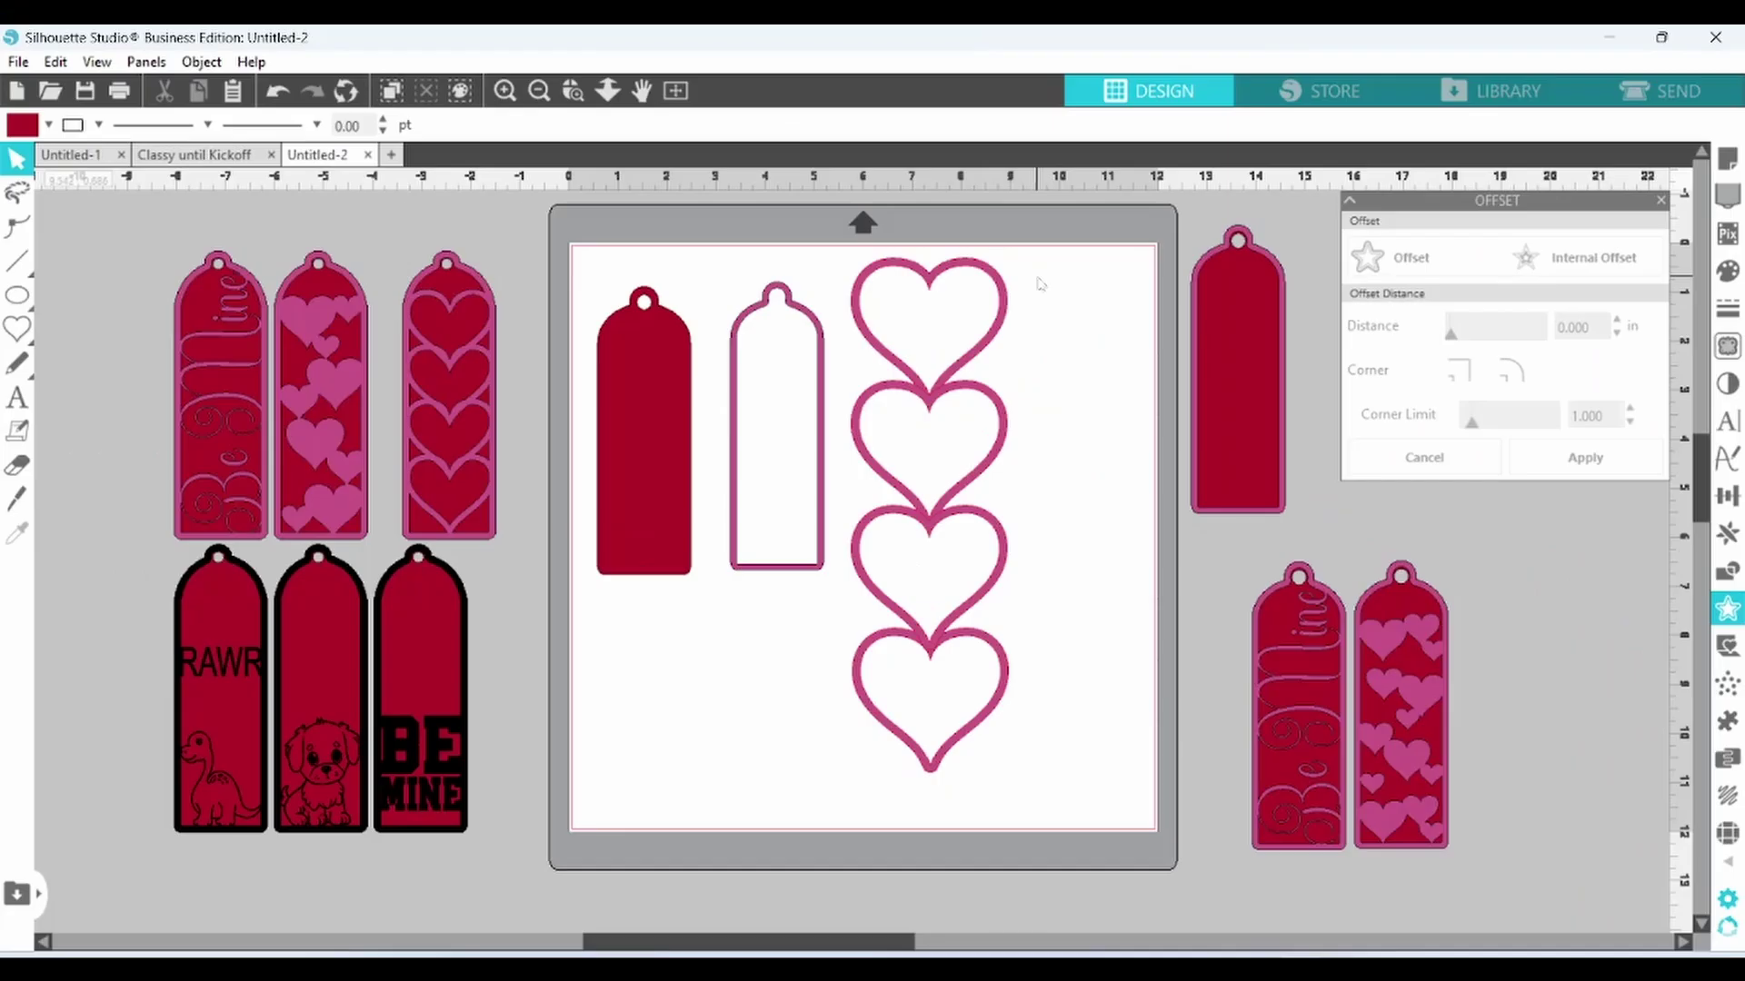
{"action": "left_click_drag", "start_coordinate": [921, 570], "coordinate": [927, 742]}
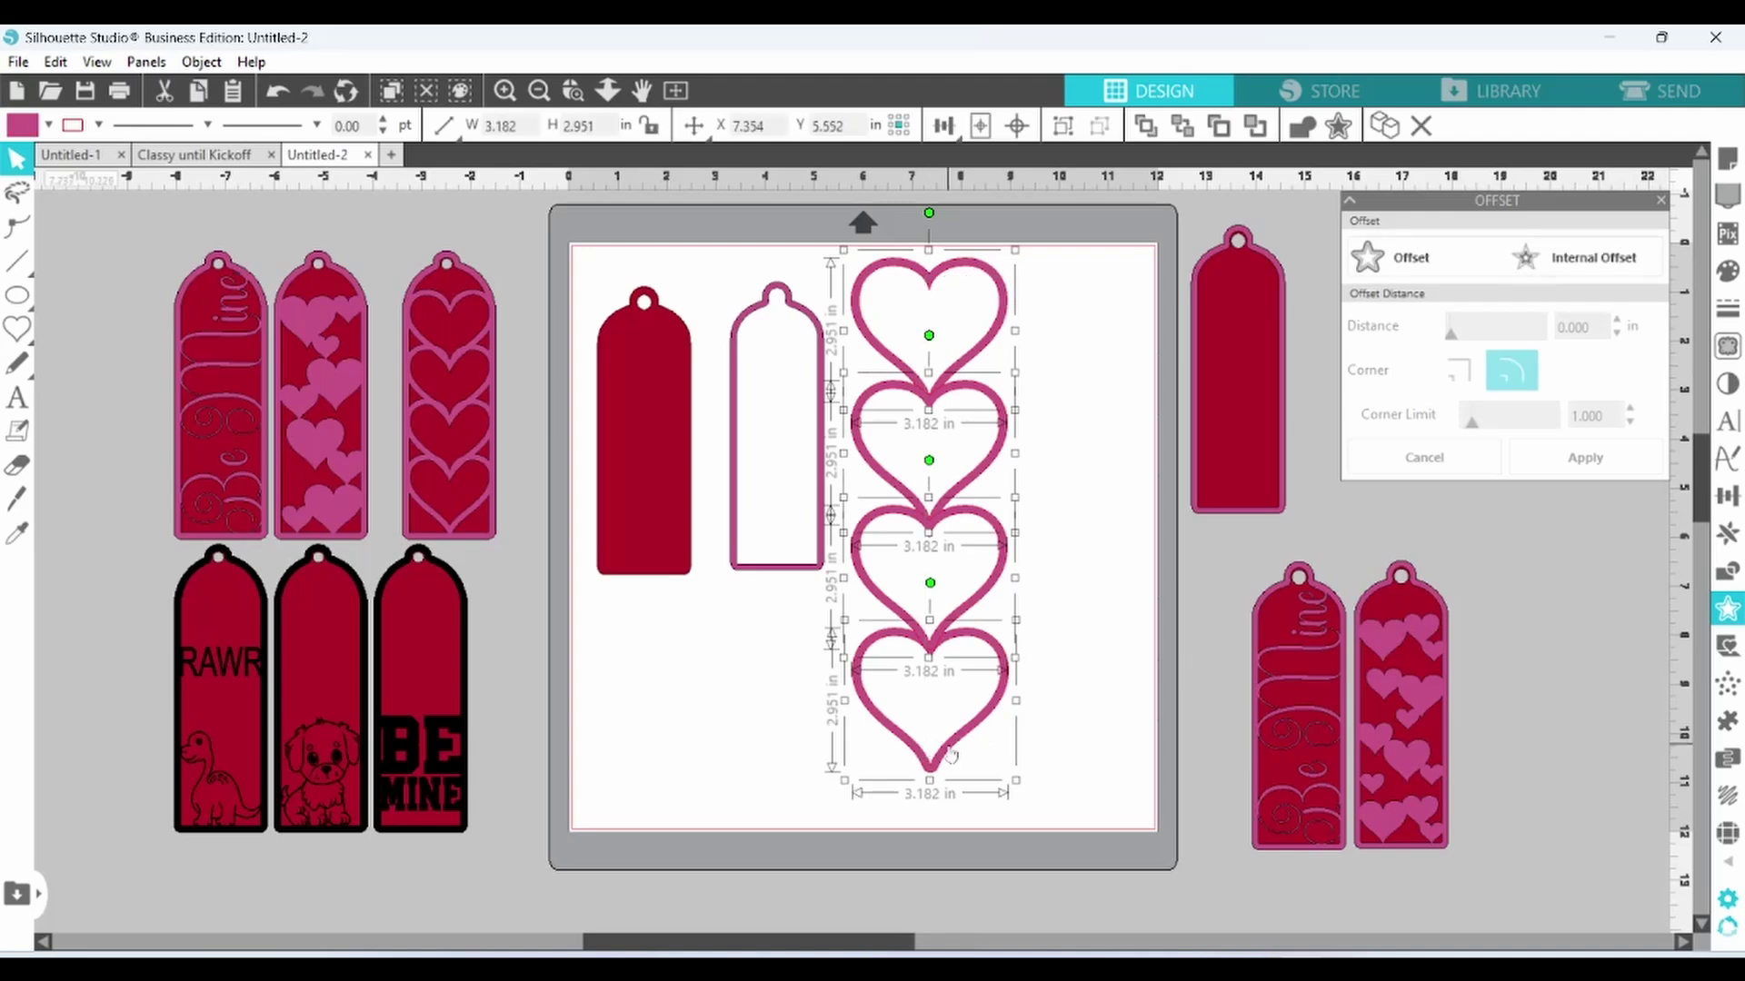
{"action": "right_click", "coordinate": [949, 754]}
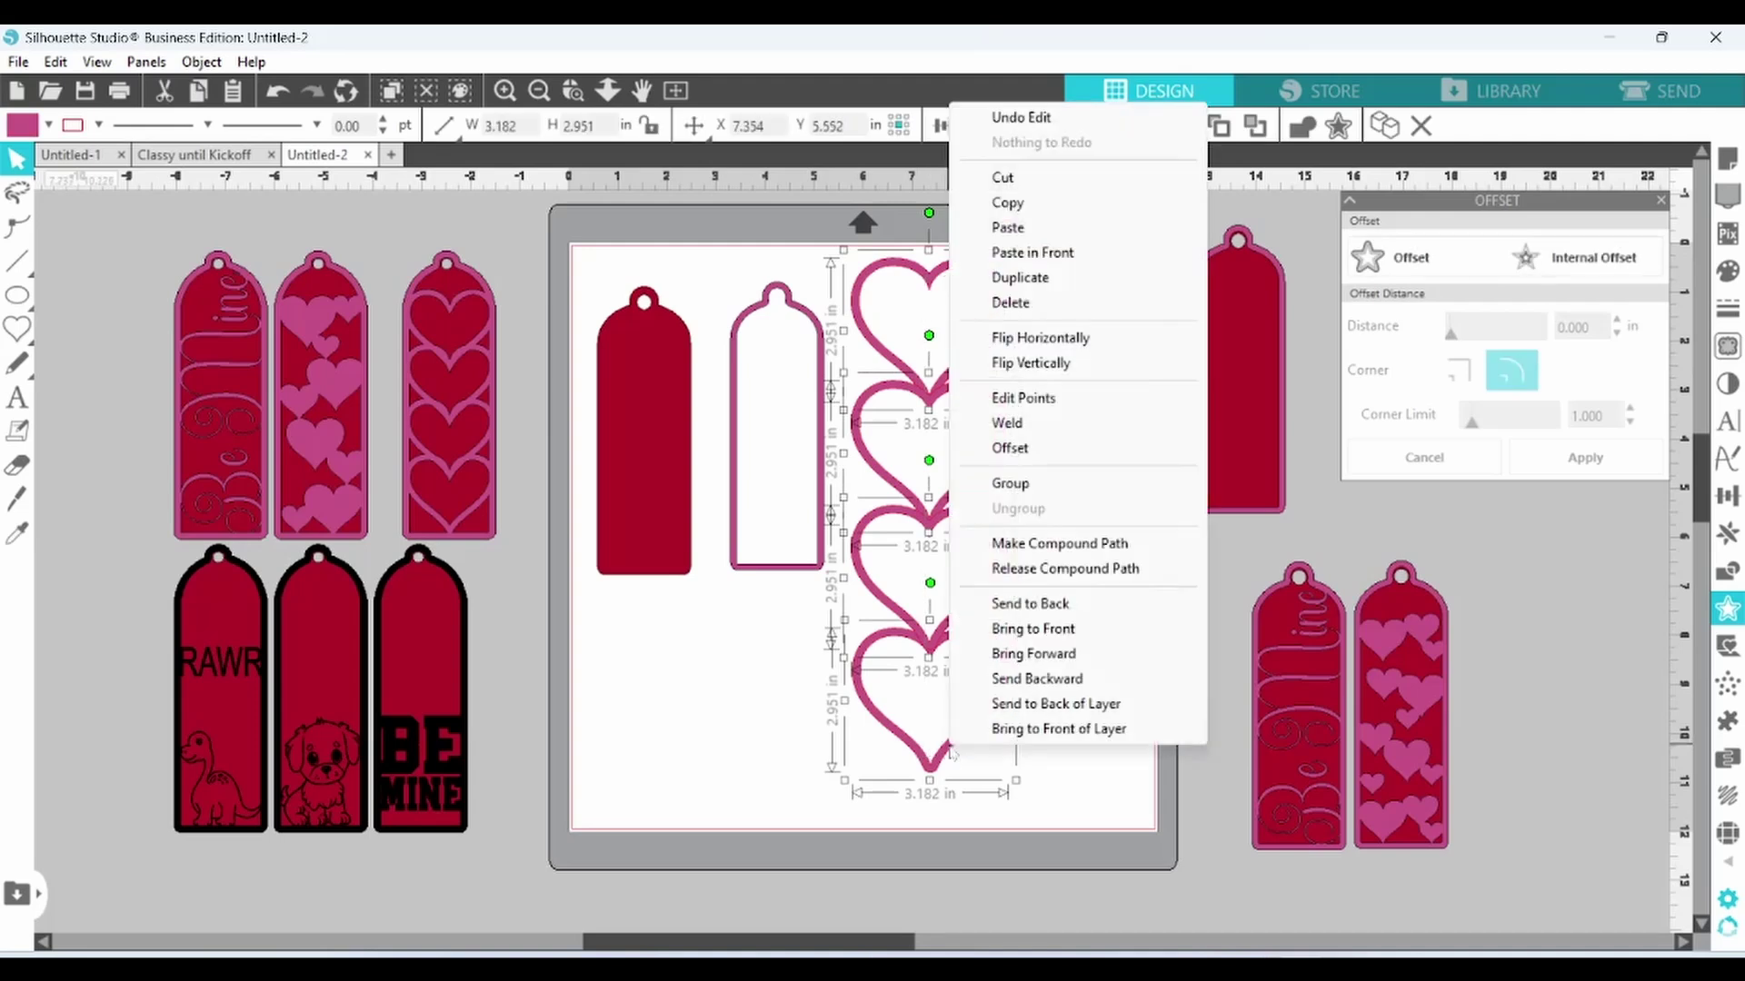
{"action": "left_click", "coordinate": [1025, 426]}
Place the heart column inside the pink frame and resize it to about 1.716 in wide and 5.130 in high.
{"action": "left_click_drag", "start_coordinate": [1016, 779], "coordinate": [769, 570]}
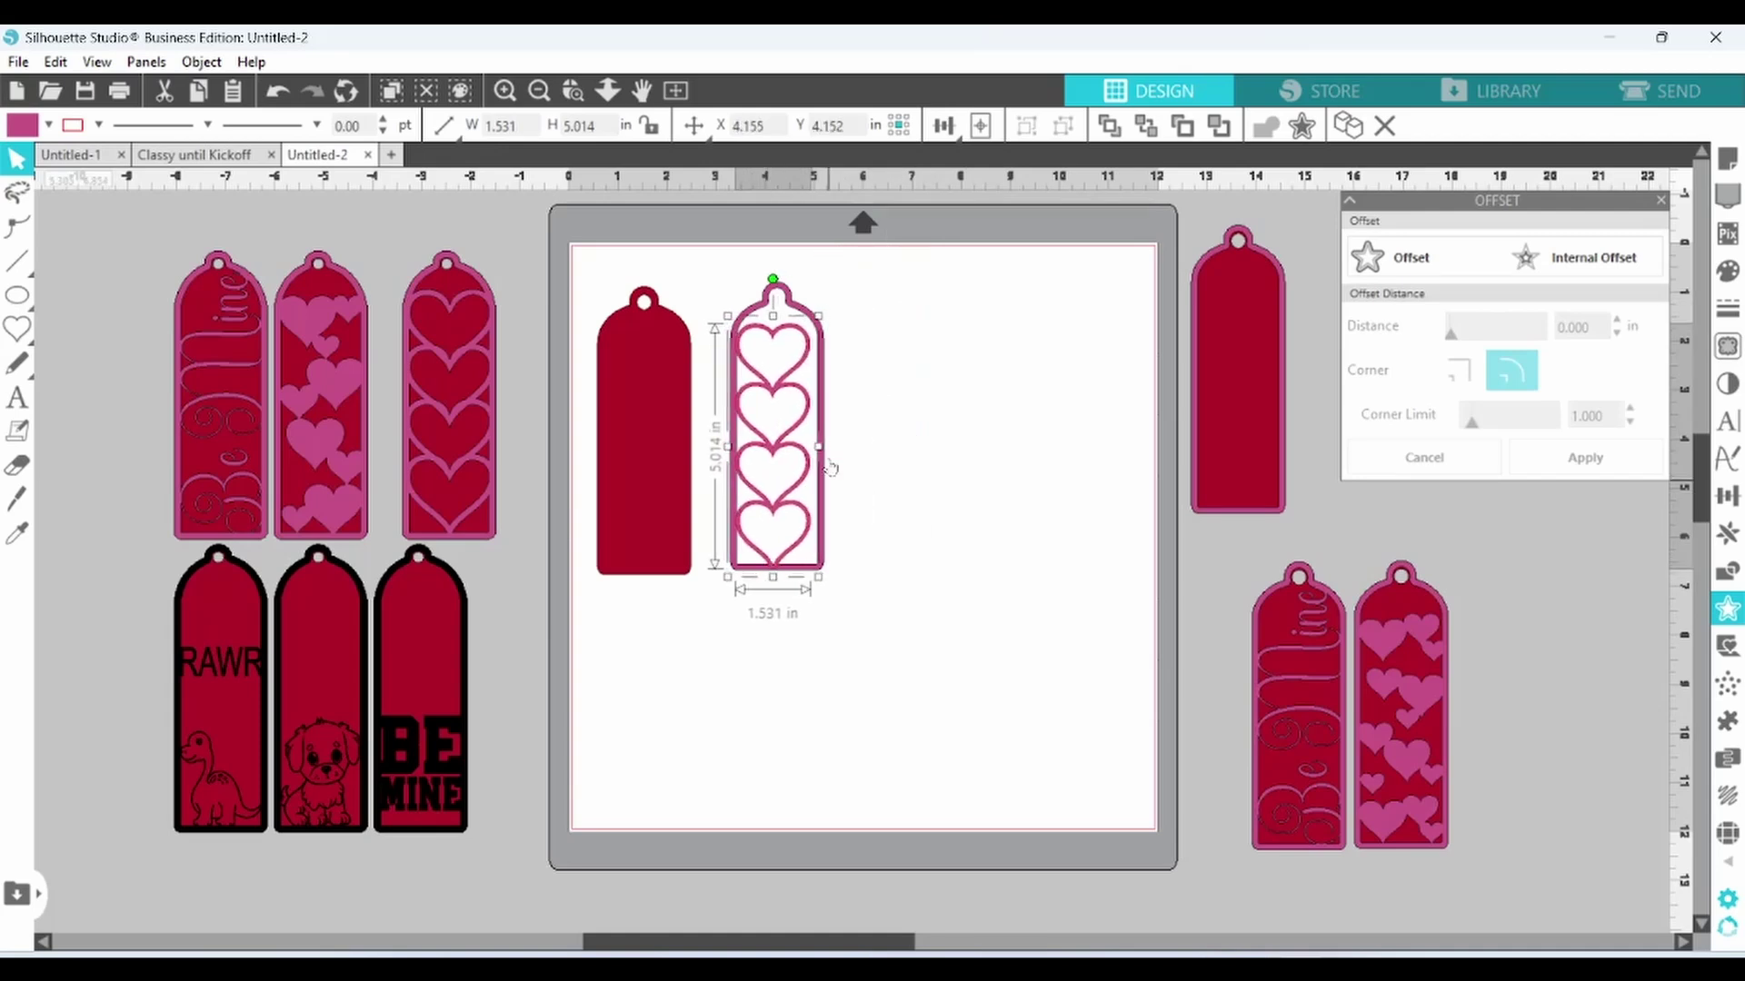
{"action": "left_click_drag", "start_coordinate": [821, 446], "coordinate": [829, 446]}
{"action": "left_click_drag", "start_coordinate": [777, 316], "coordinate": [778, 310]}
{"action": "left_click", "coordinate": [573, 91]}
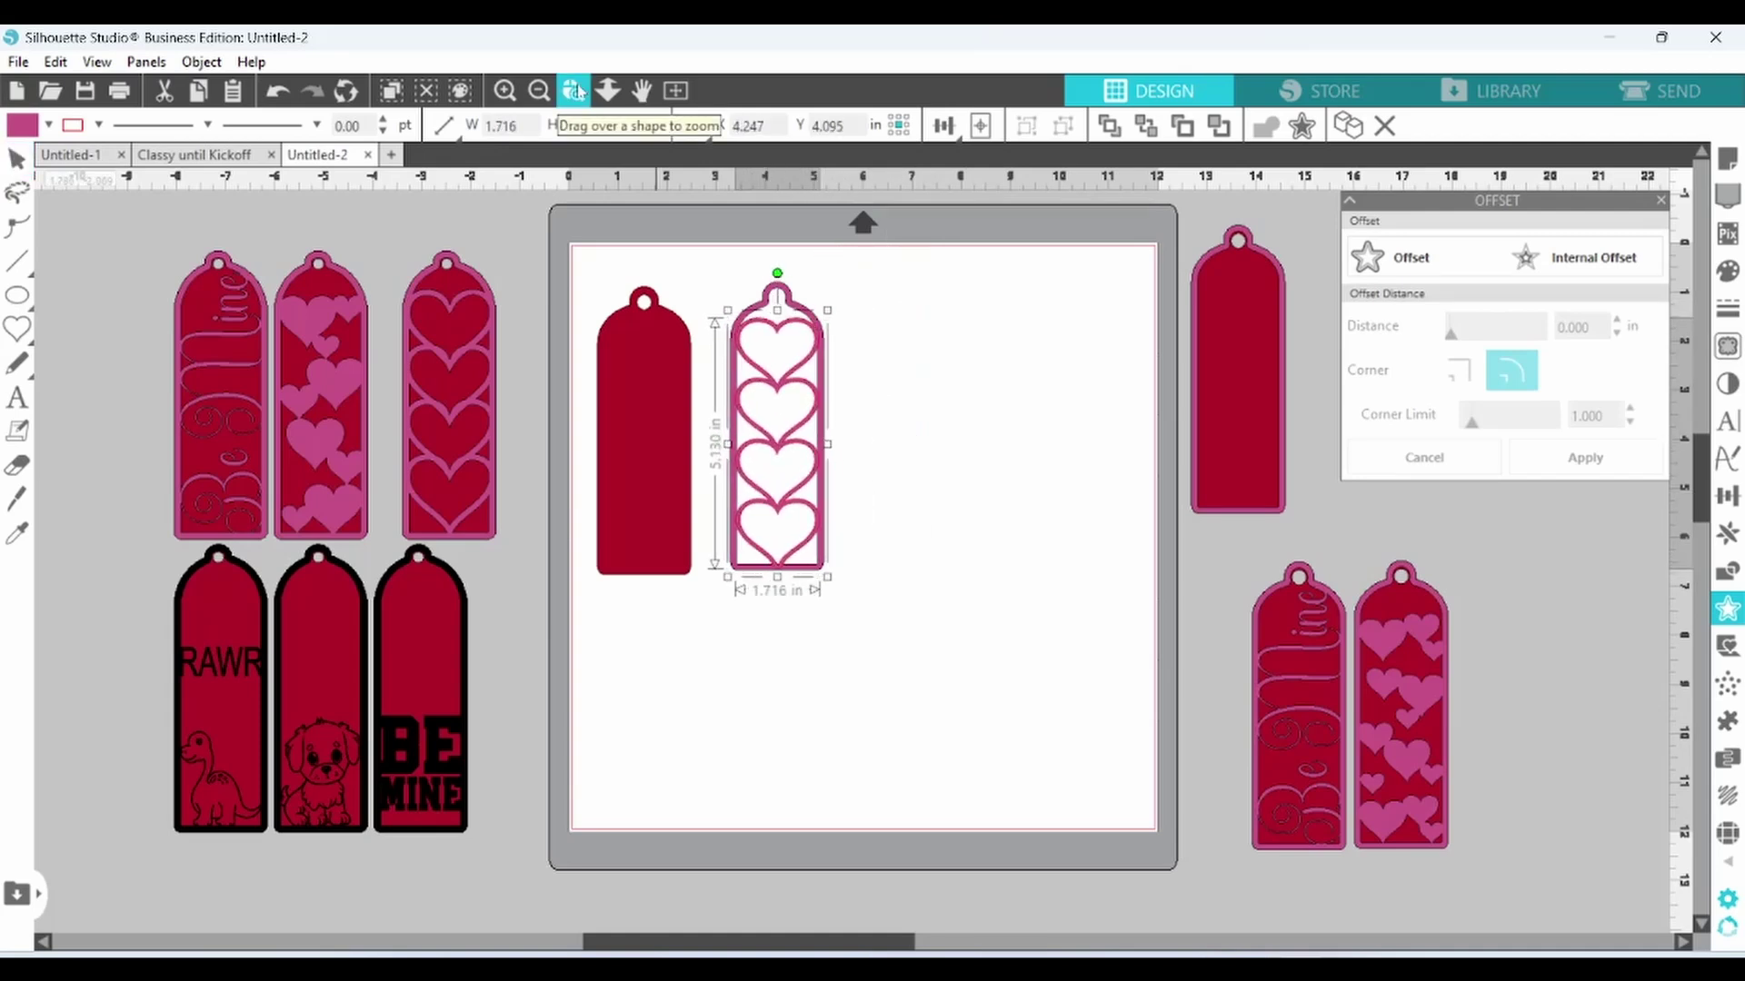
{"action": "left_click", "coordinate": [780, 375]}
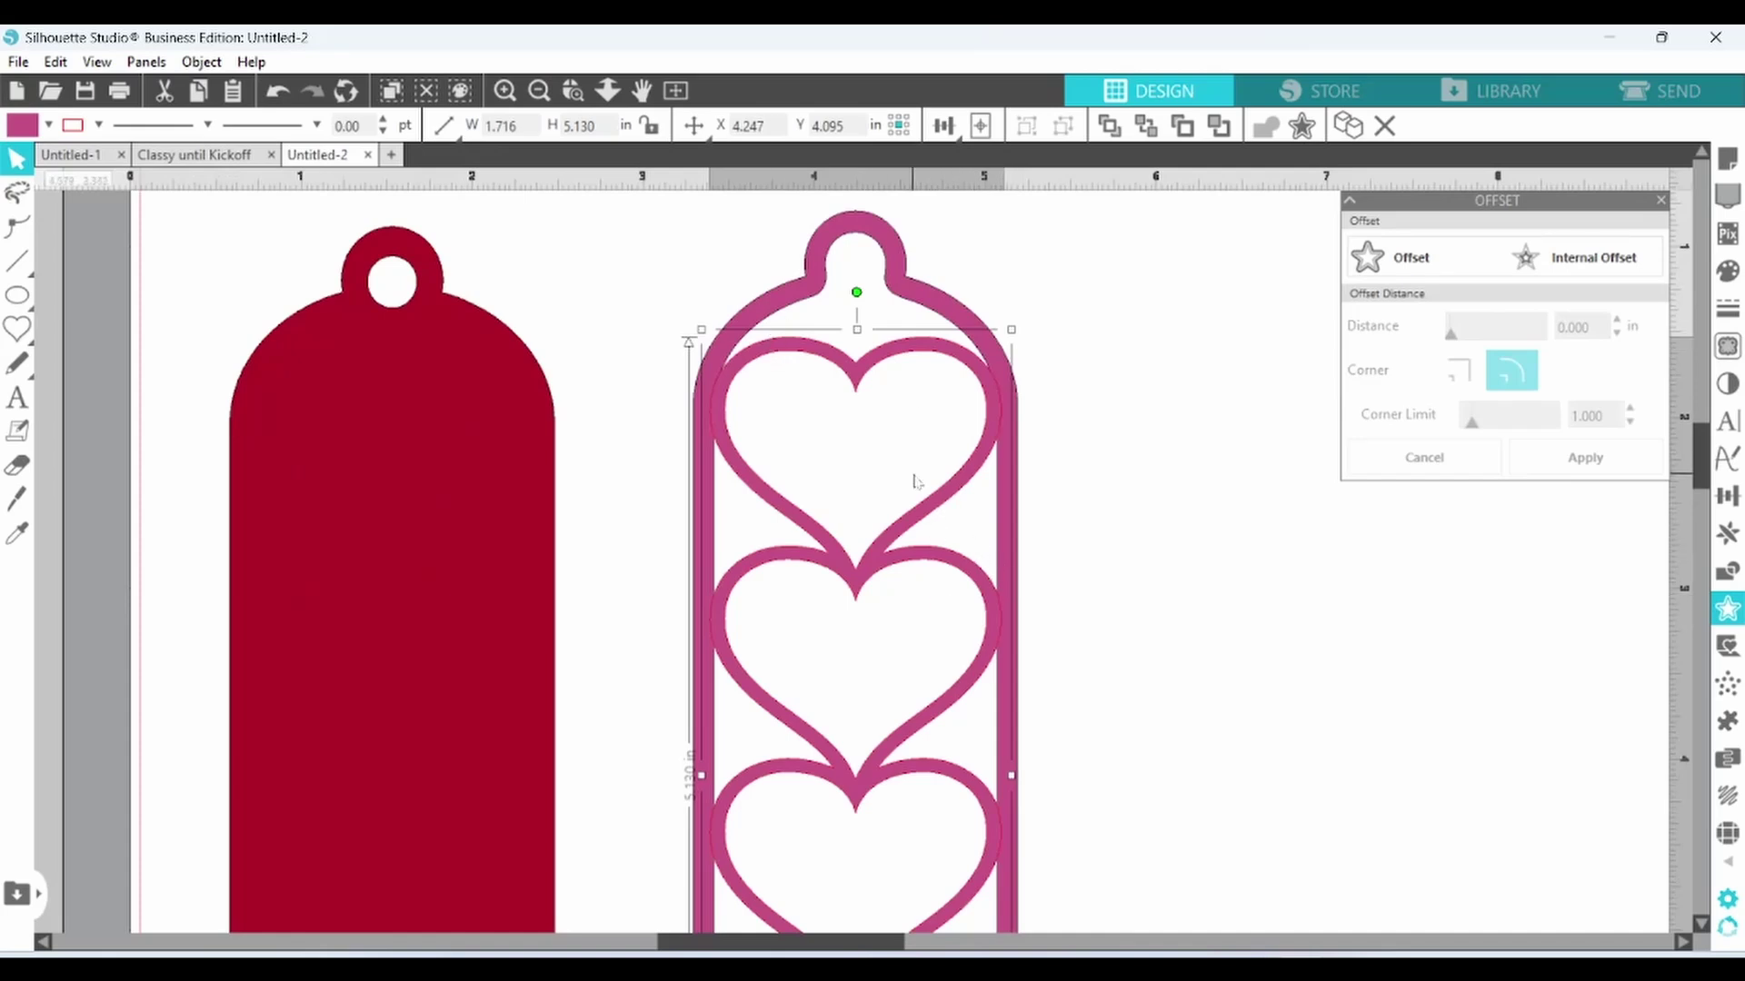
Weld the heart column to the pink frame.
{"action": "left_click", "coordinate": [1007, 427], "text": "shift"}
{"action": "right_click", "coordinate": [960, 314]}
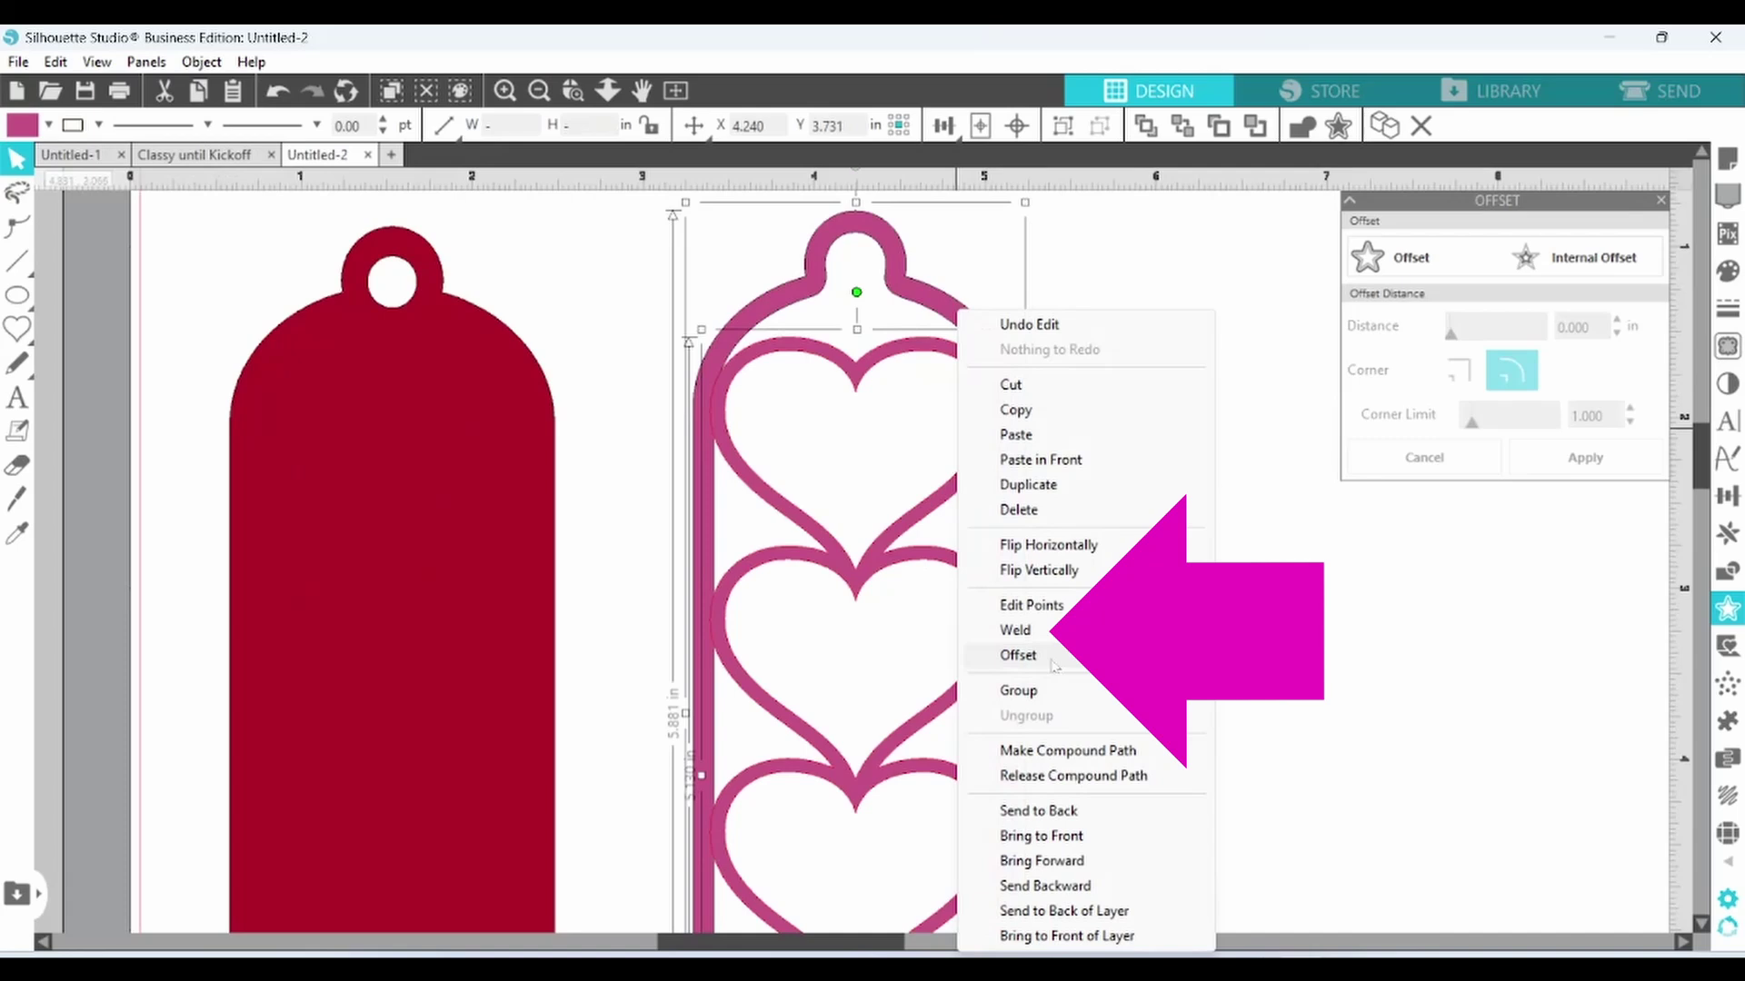
{"action": "left_click", "coordinate": [1015, 630]}
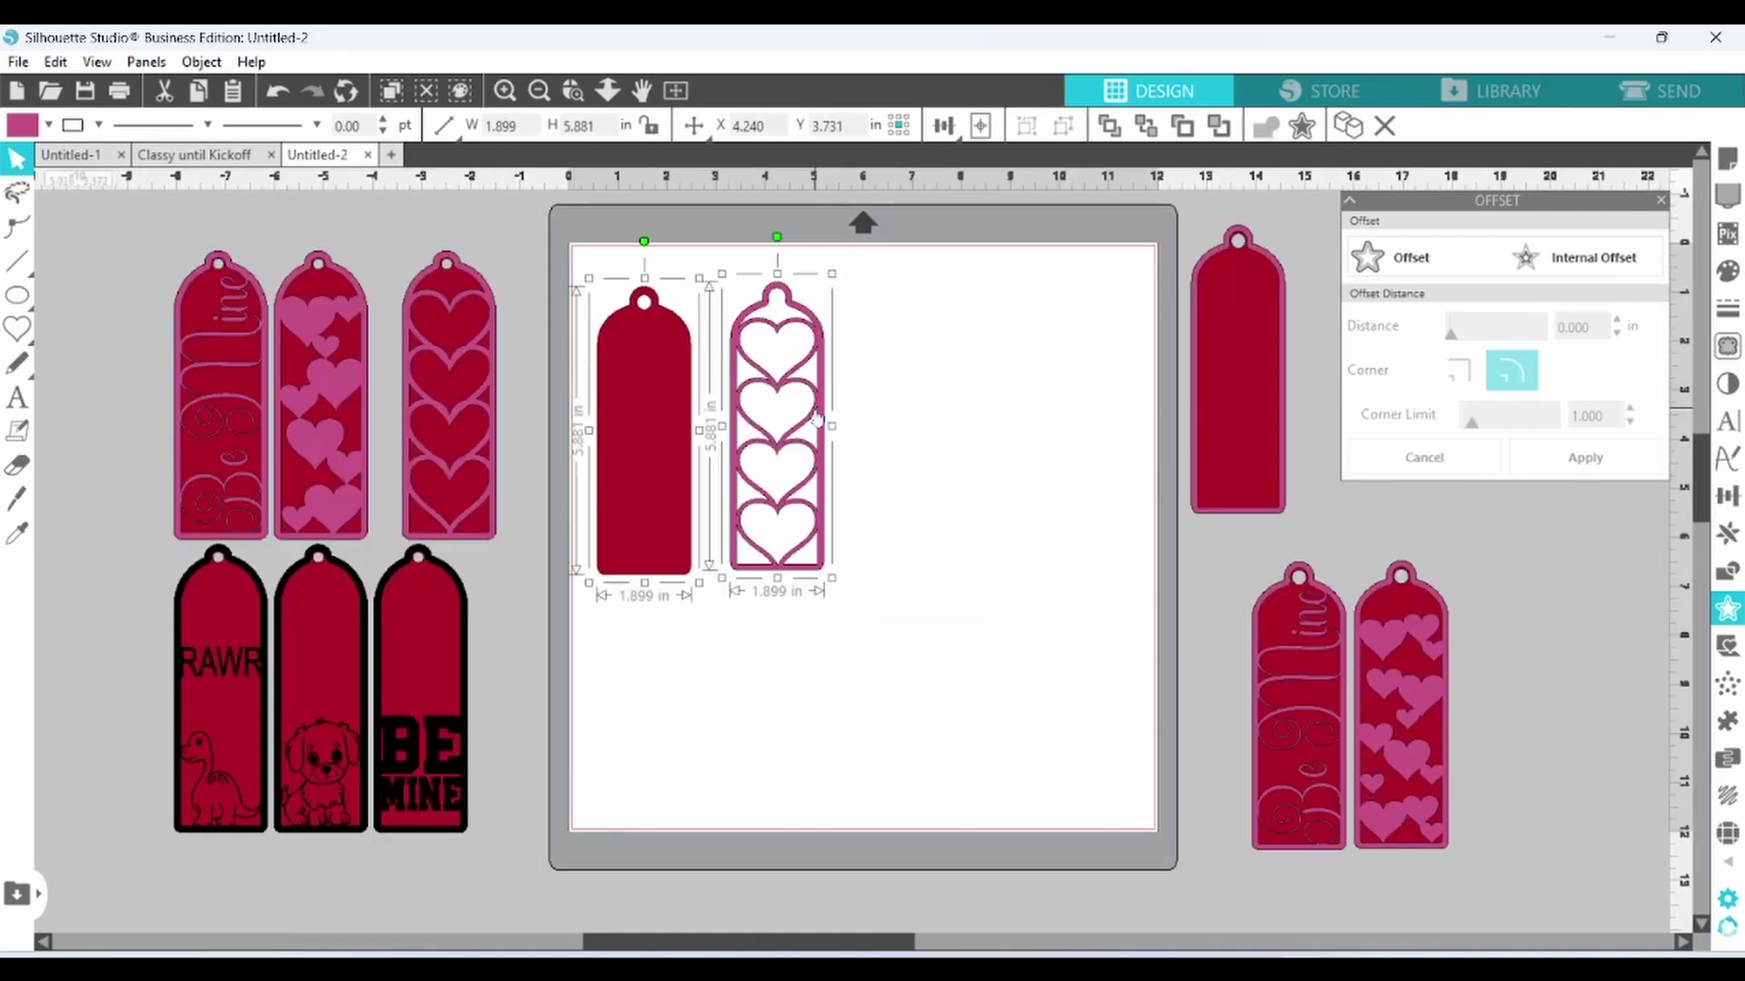
Centre the heart frame on its red backing, group them, and place the bookmark beside the two finished ones outside the page.
{"action": "left_click", "coordinate": [1017, 126]}
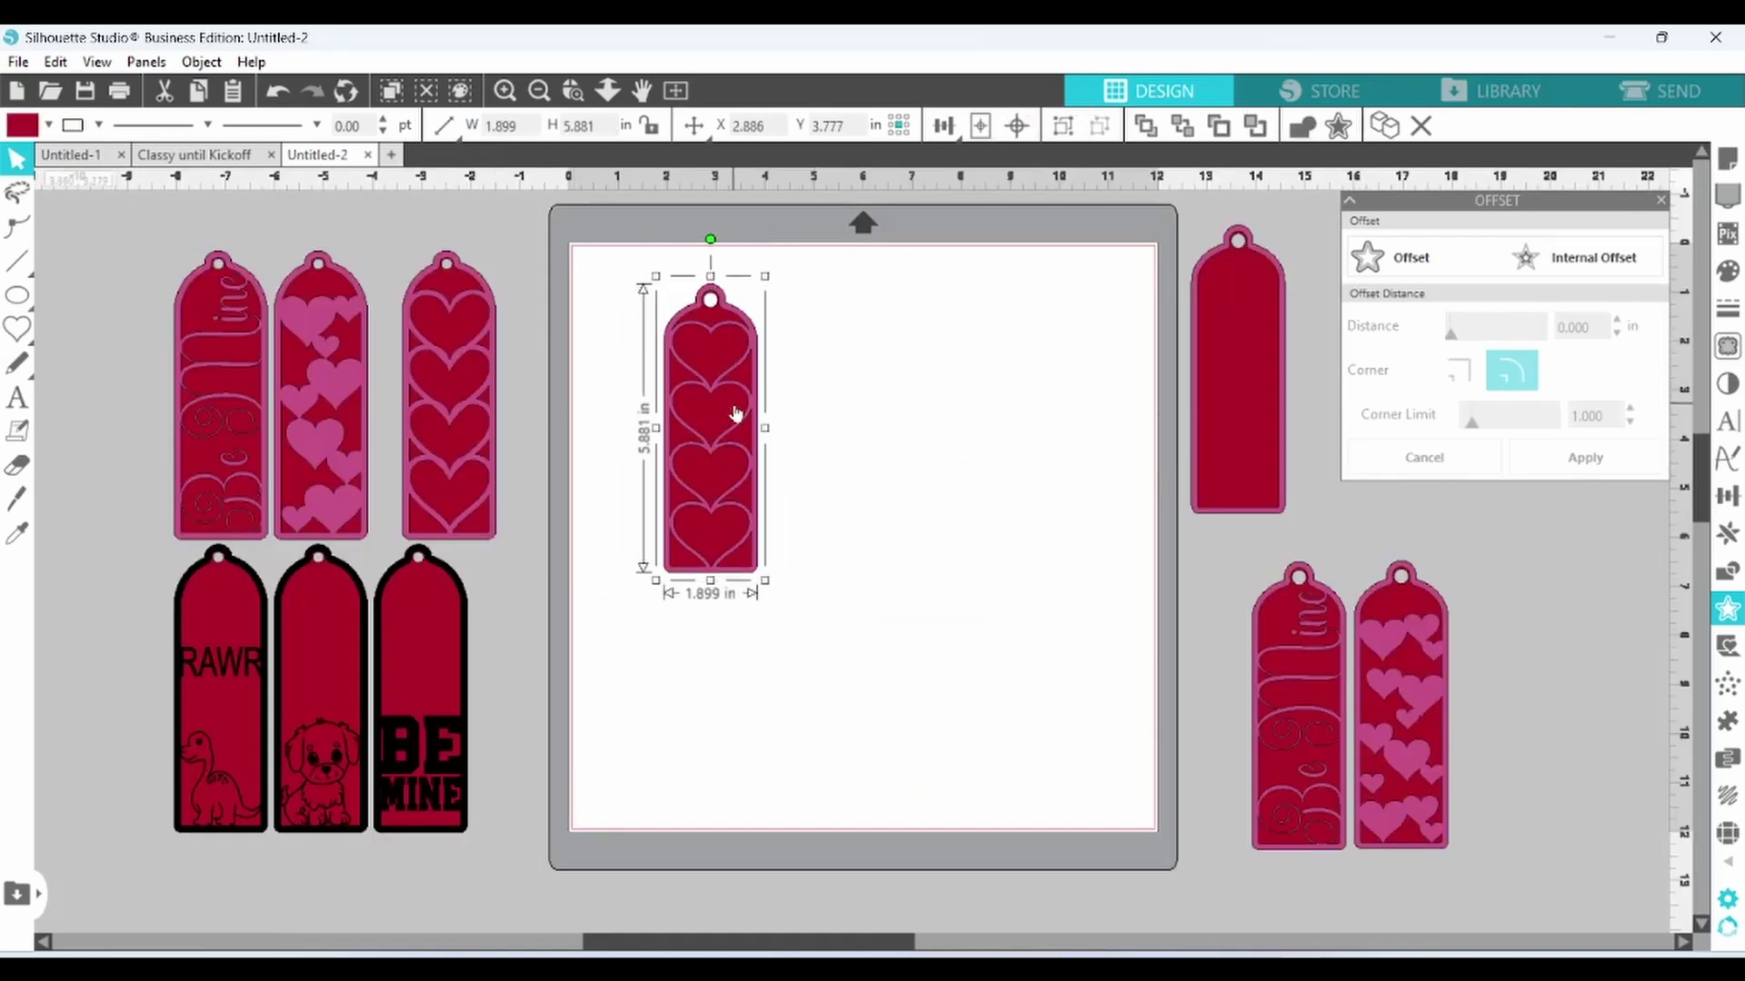
{"action": "right_click", "coordinate": [734, 404]}
{"action": "left_click", "coordinate": [791, 691]}
{"action": "left_click_drag", "start_coordinate": [711, 427], "coordinate": [1501, 696]}
Duplicate the blank bookmark onto the page, ungroup the copy, and set its pink frame beside the red backing.
{"action": "right_click", "coordinate": [1254, 313]}
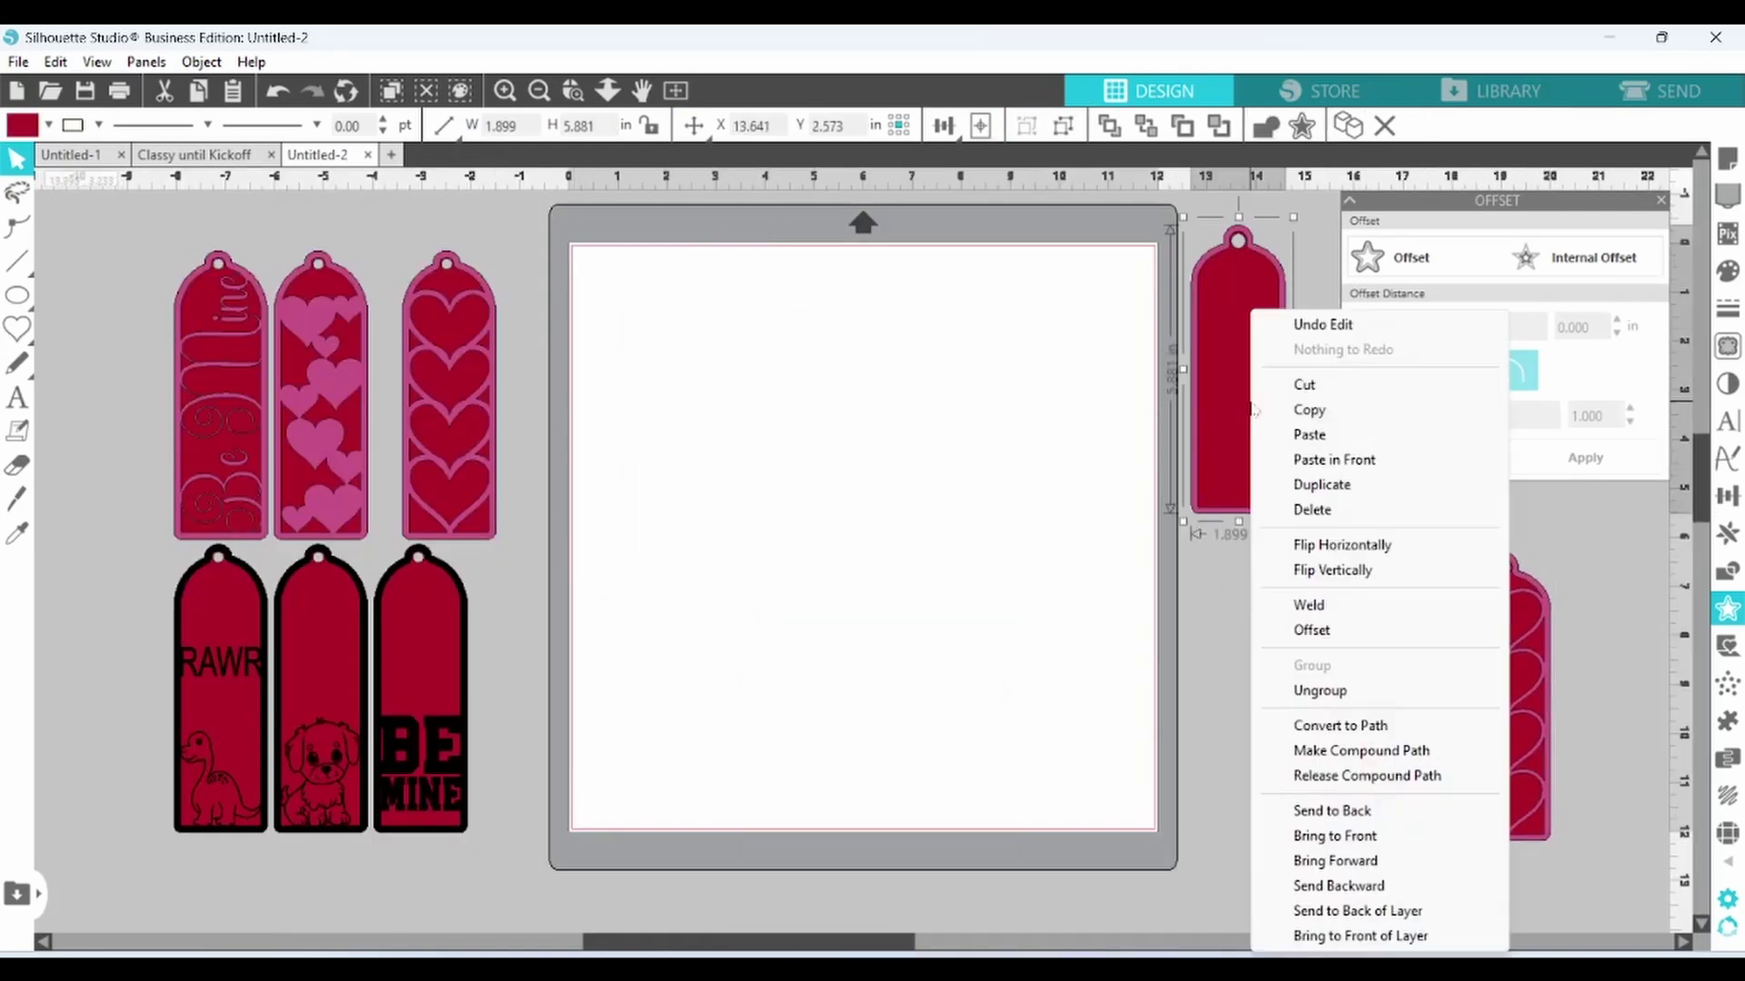
{"action": "left_click", "coordinate": [1303, 486]}
{"action": "left_click_drag", "start_coordinate": [1246, 381], "coordinate": [656, 400]}
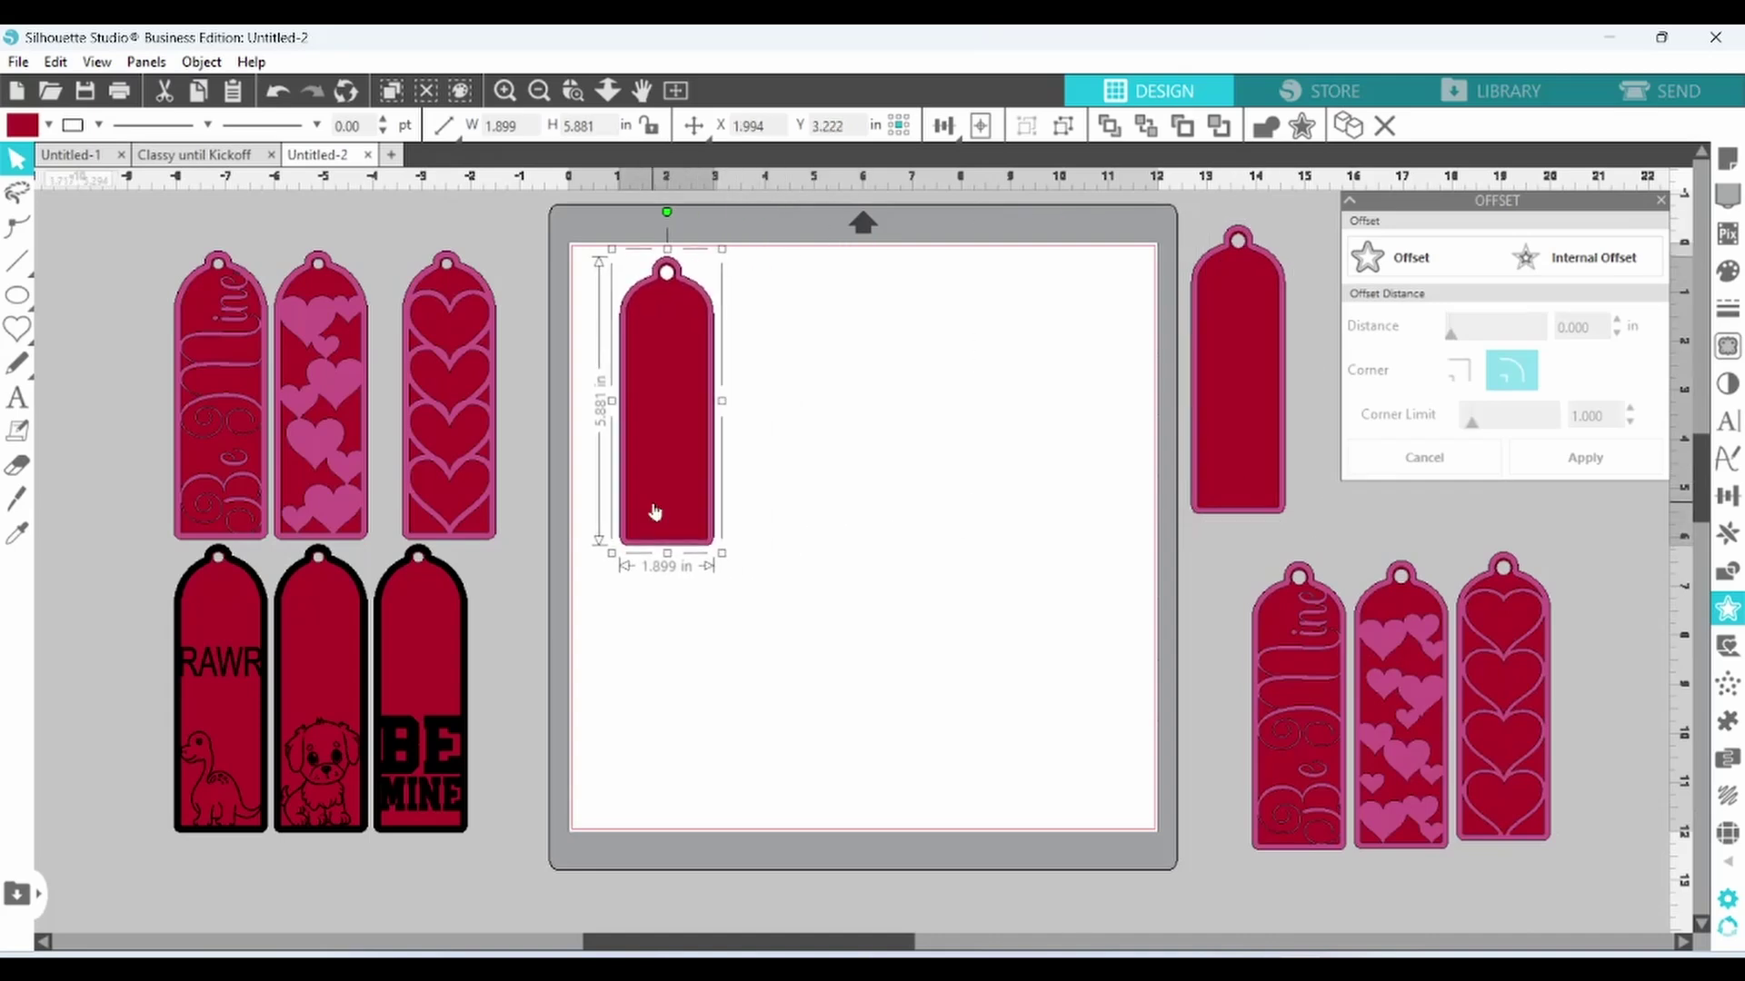
{"action": "right_click", "coordinate": [655, 491]}
{"action": "left_click", "coordinate": [722, 691]}
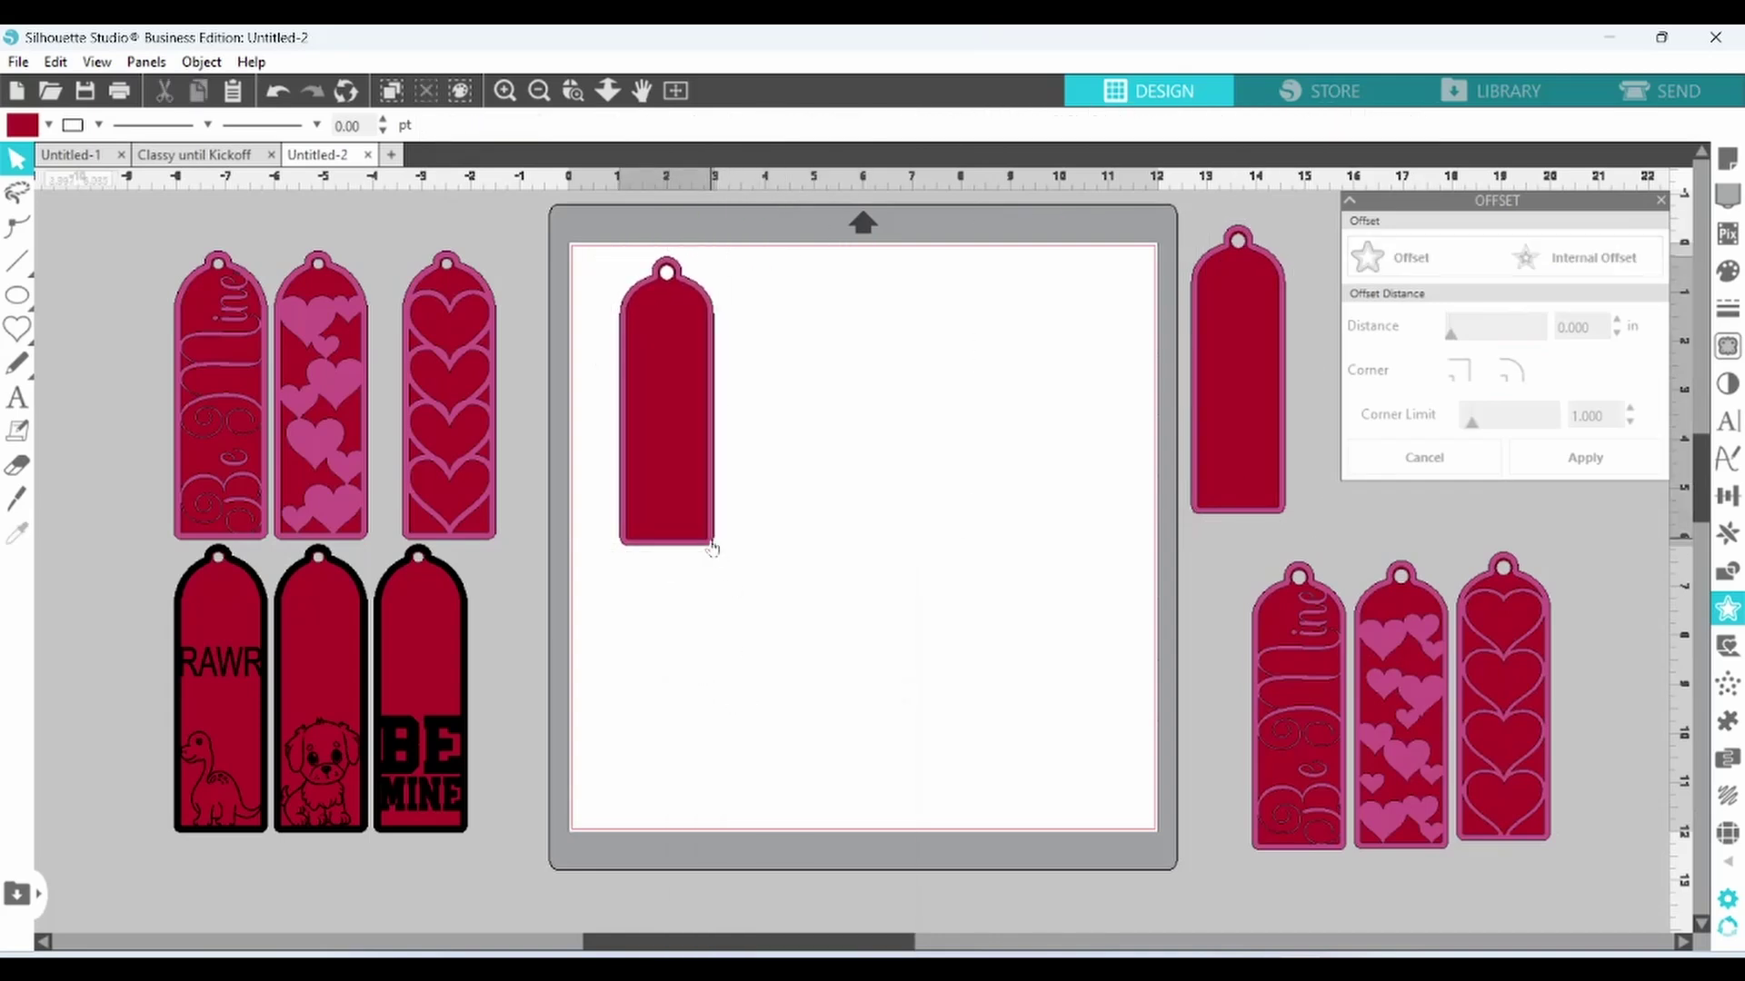
{"action": "left_click_drag", "start_coordinate": [712, 545], "coordinate": [822, 548]}
{"action": "left_click", "coordinate": [821, 553]}
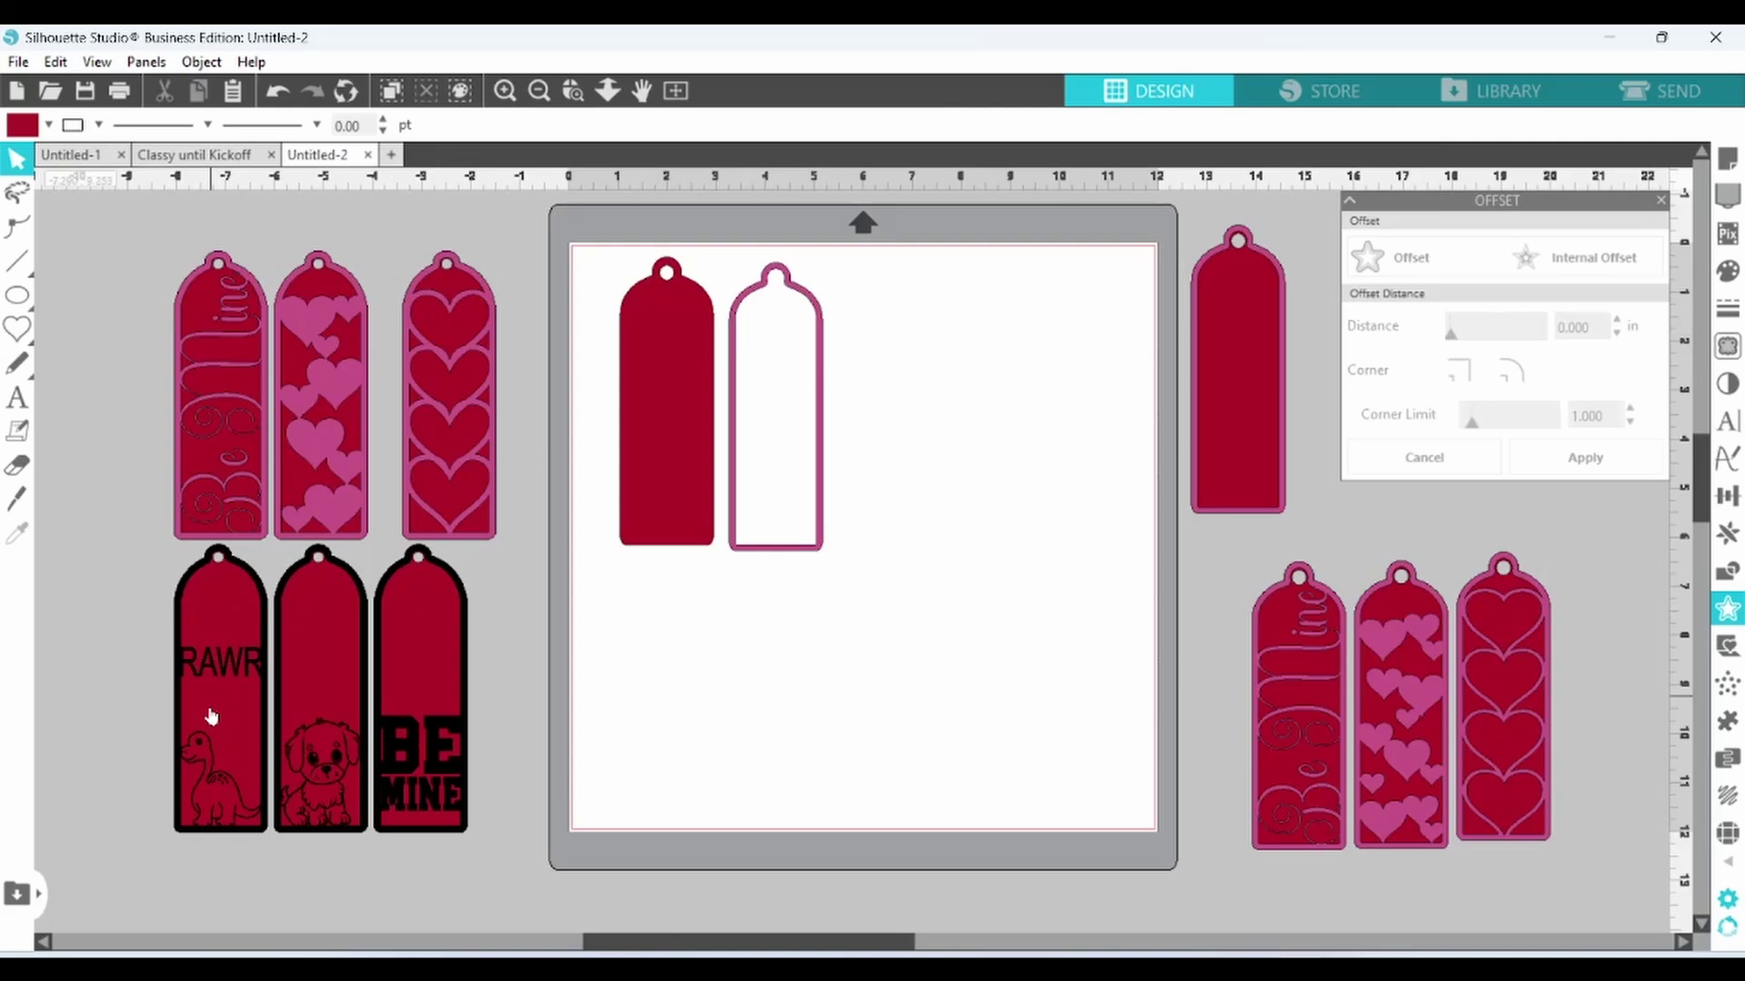
Add the text "RAWR" in Arial at 72 pt below the bookmark pieces.
{"action": "left_click", "coordinate": [24, 400]}
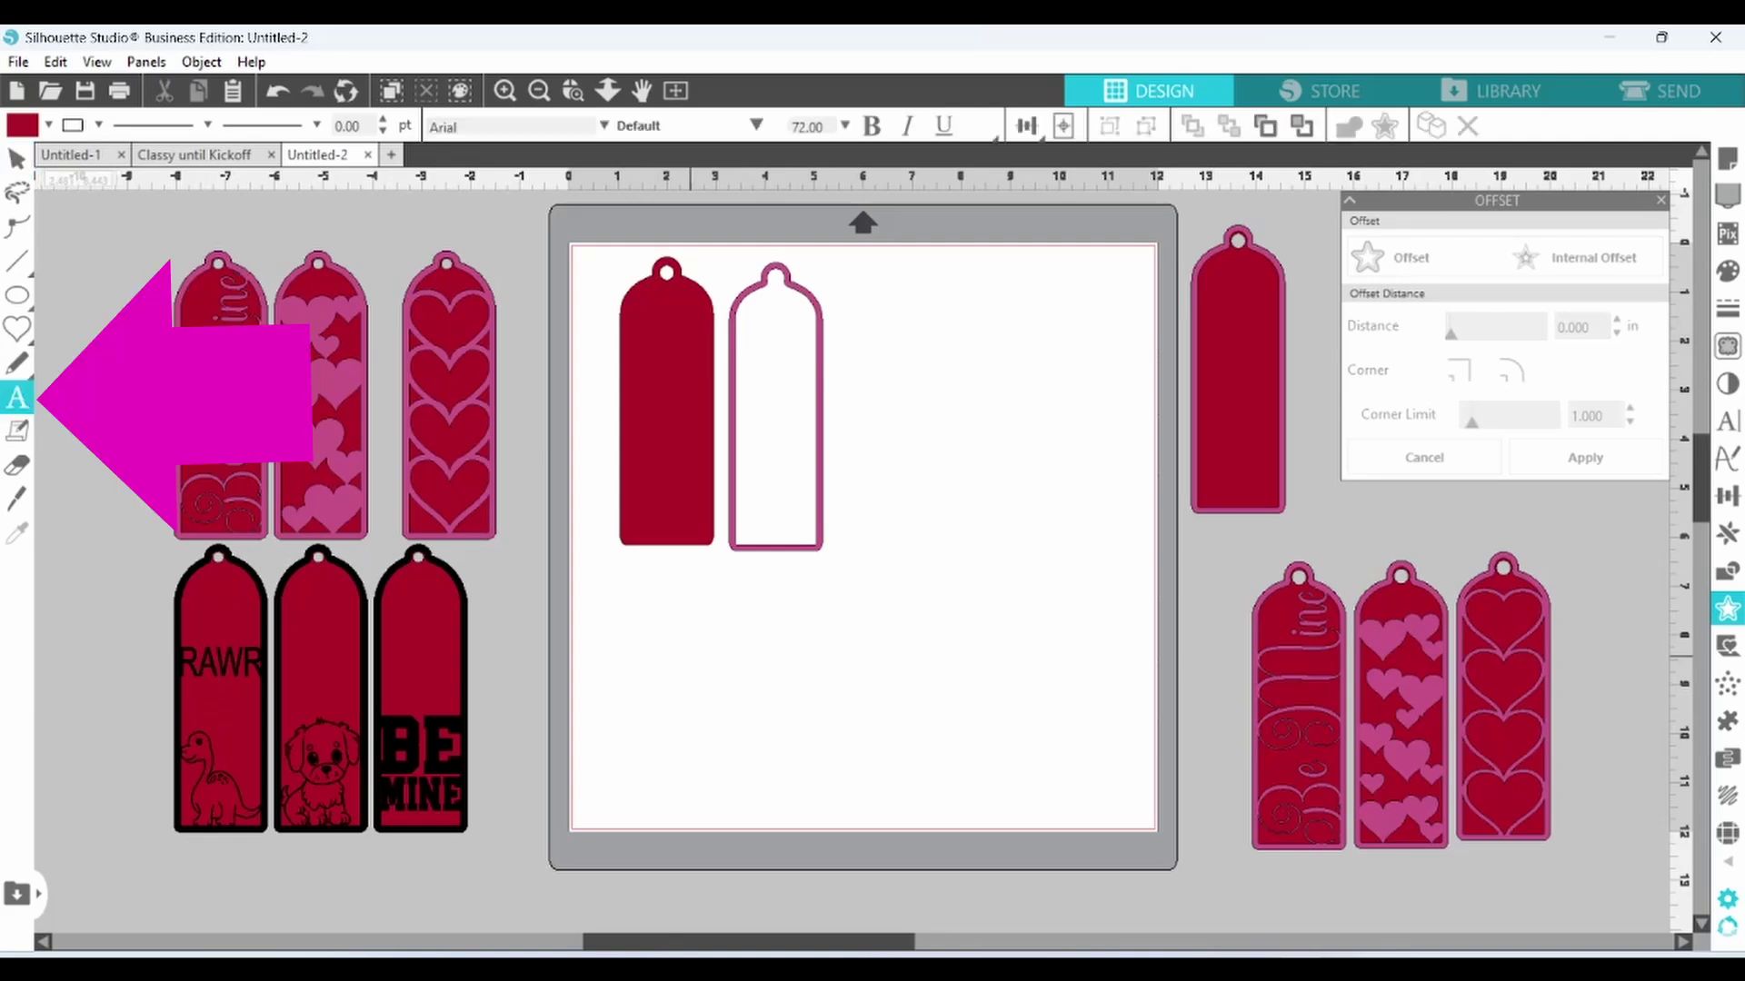
{"action": "left_click", "coordinate": [690, 652]}
{"action": "type", "text": "RAWR"}
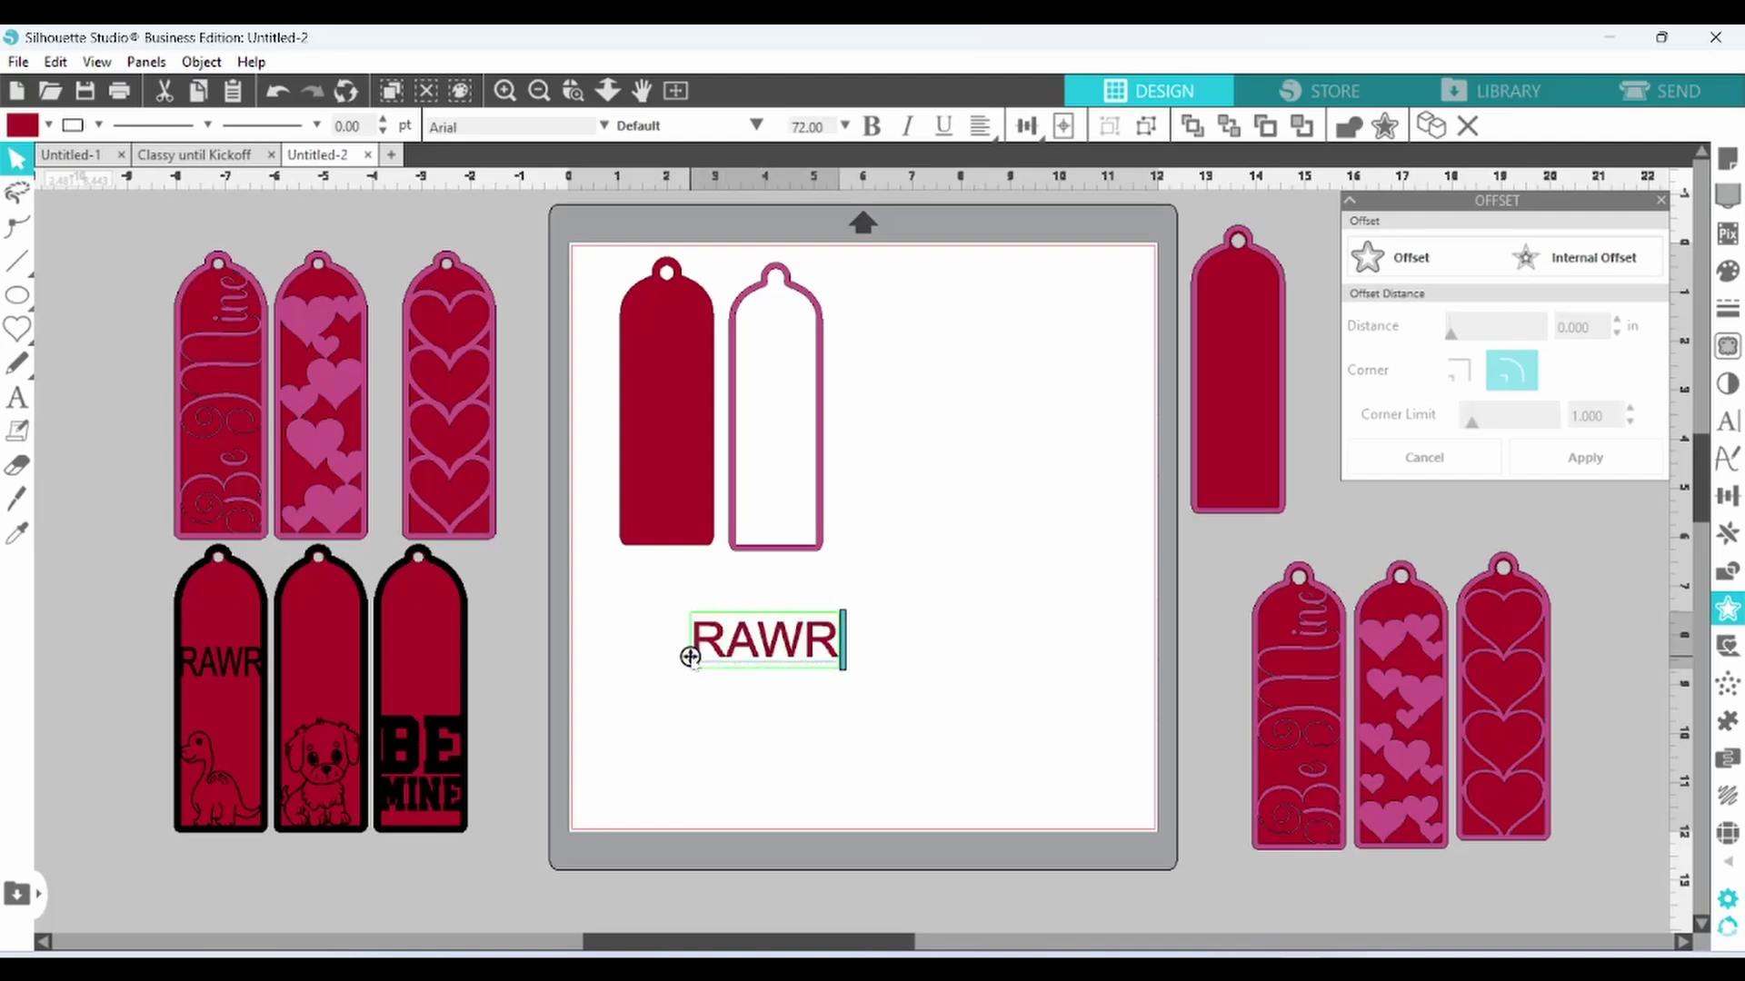
{"action": "left_click", "coordinate": [789, 717]}
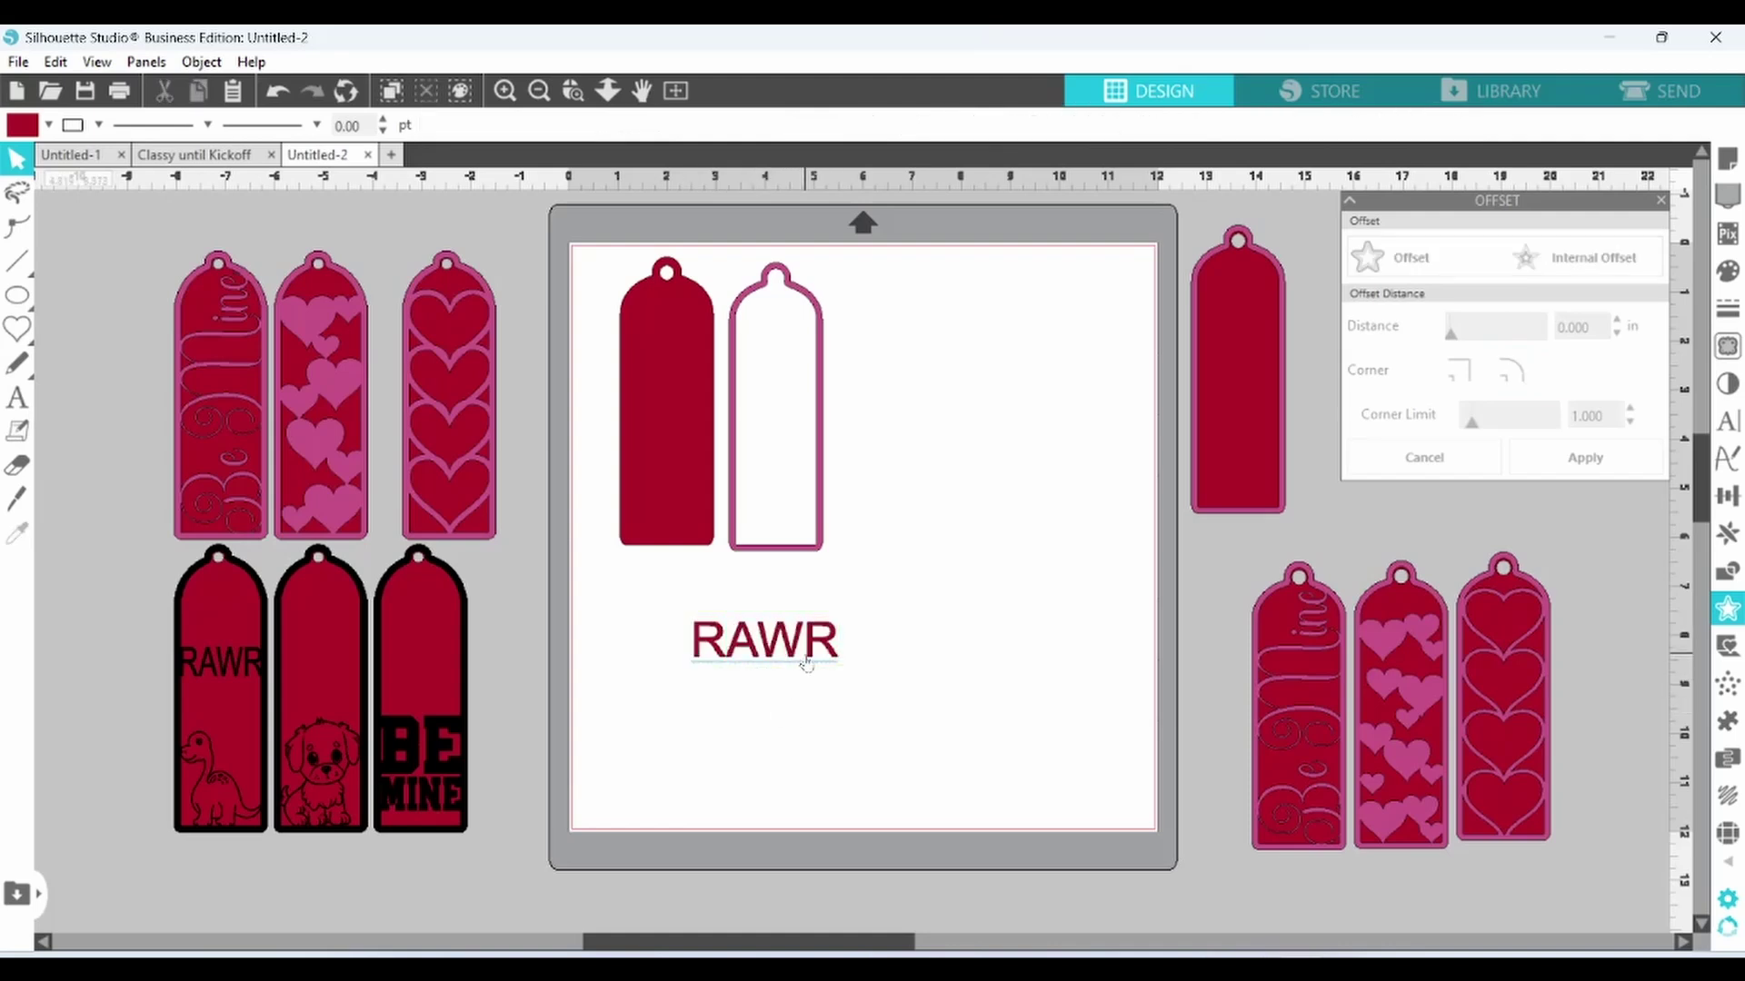
Move the RAWR text into the frame's upper part, narrow it to about 1.768 in wide, and centre it horizontally in the frame.
{"action": "left_click_drag", "start_coordinate": [810, 663], "coordinate": [847, 391]}
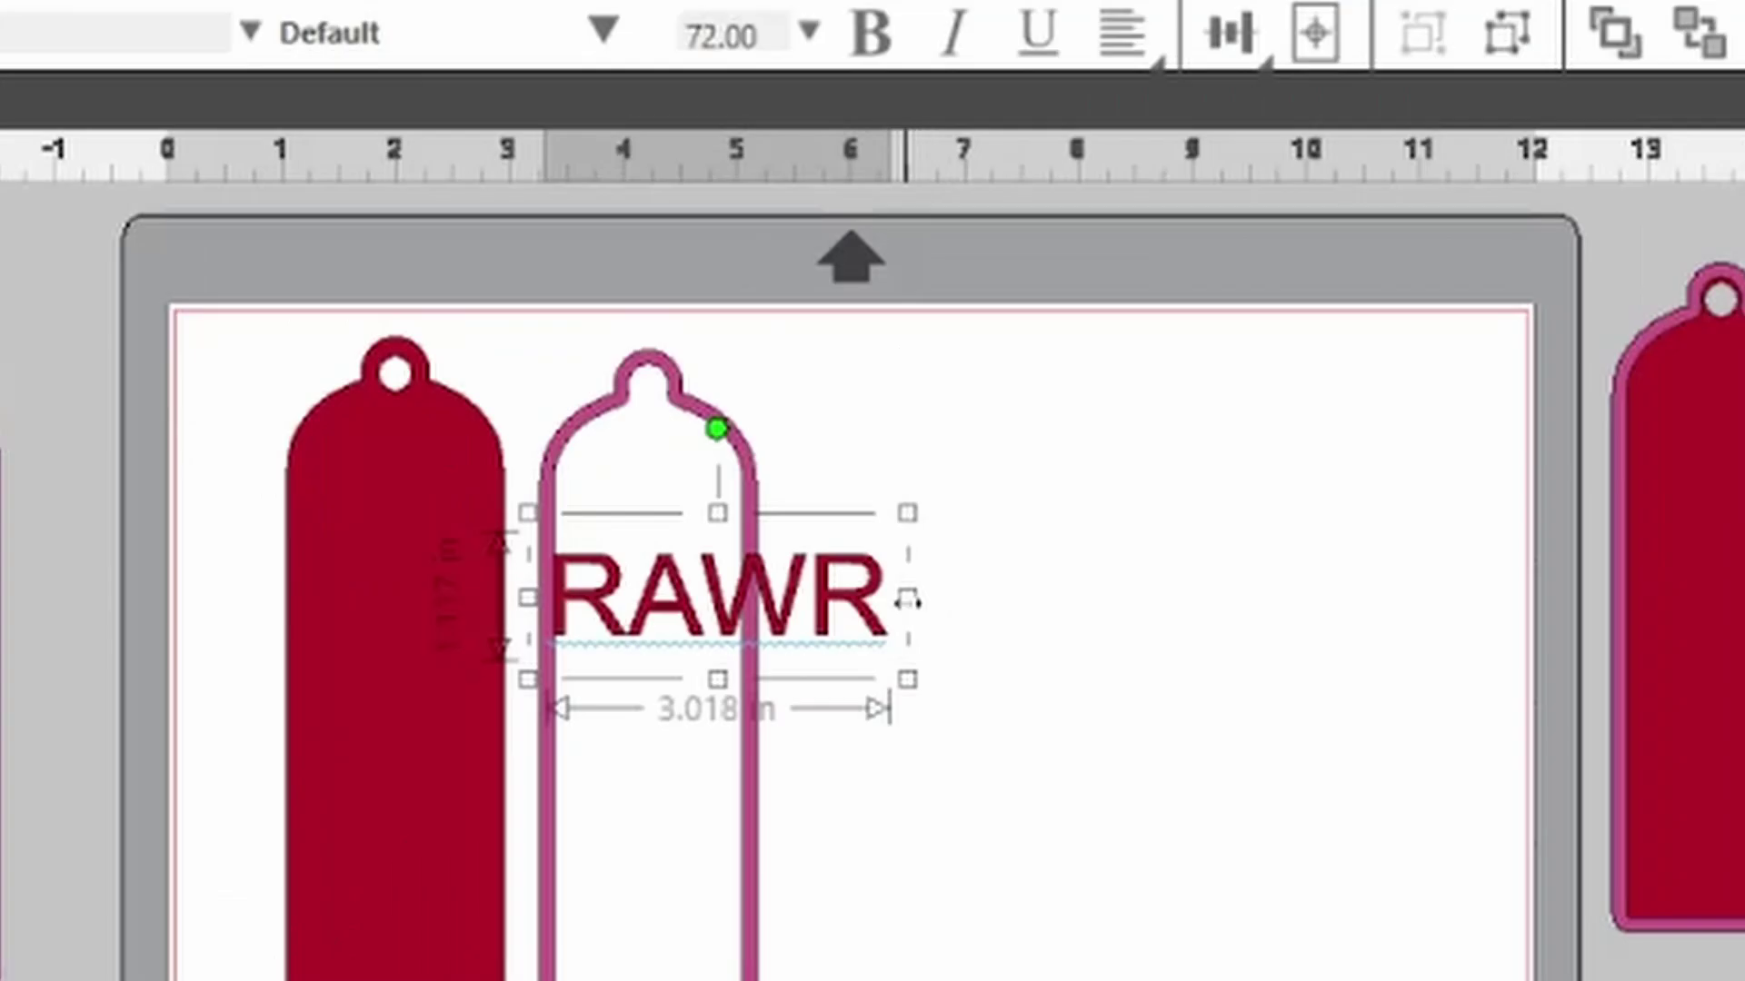
{"action": "left_click_drag", "start_coordinate": [906, 601], "coordinate": [766, 624]}
{"action": "left_click_drag", "start_coordinate": [830, 530], "coordinate": [662, 620]}
{"action": "left_click", "coordinate": [1232, 33]}
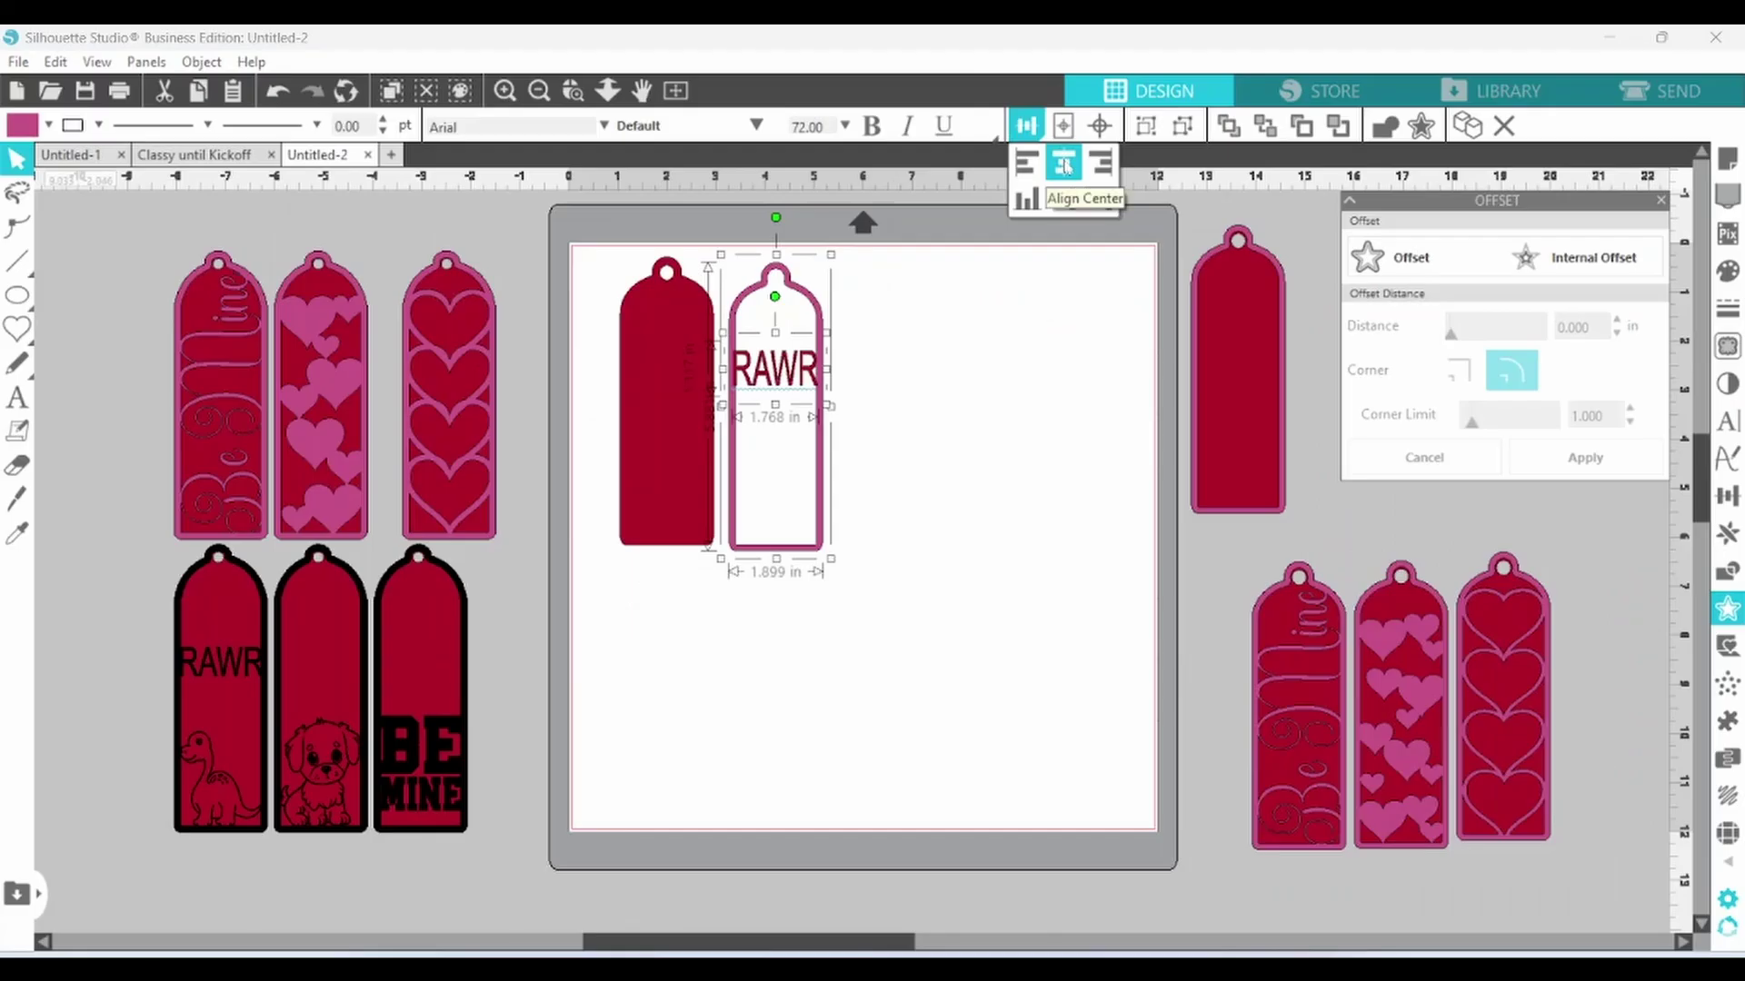
Weld the RAWR text to the pink frame and move the frame and red backing to the page's lower-right corner.
{"action": "right_click", "coordinate": [803, 377]}
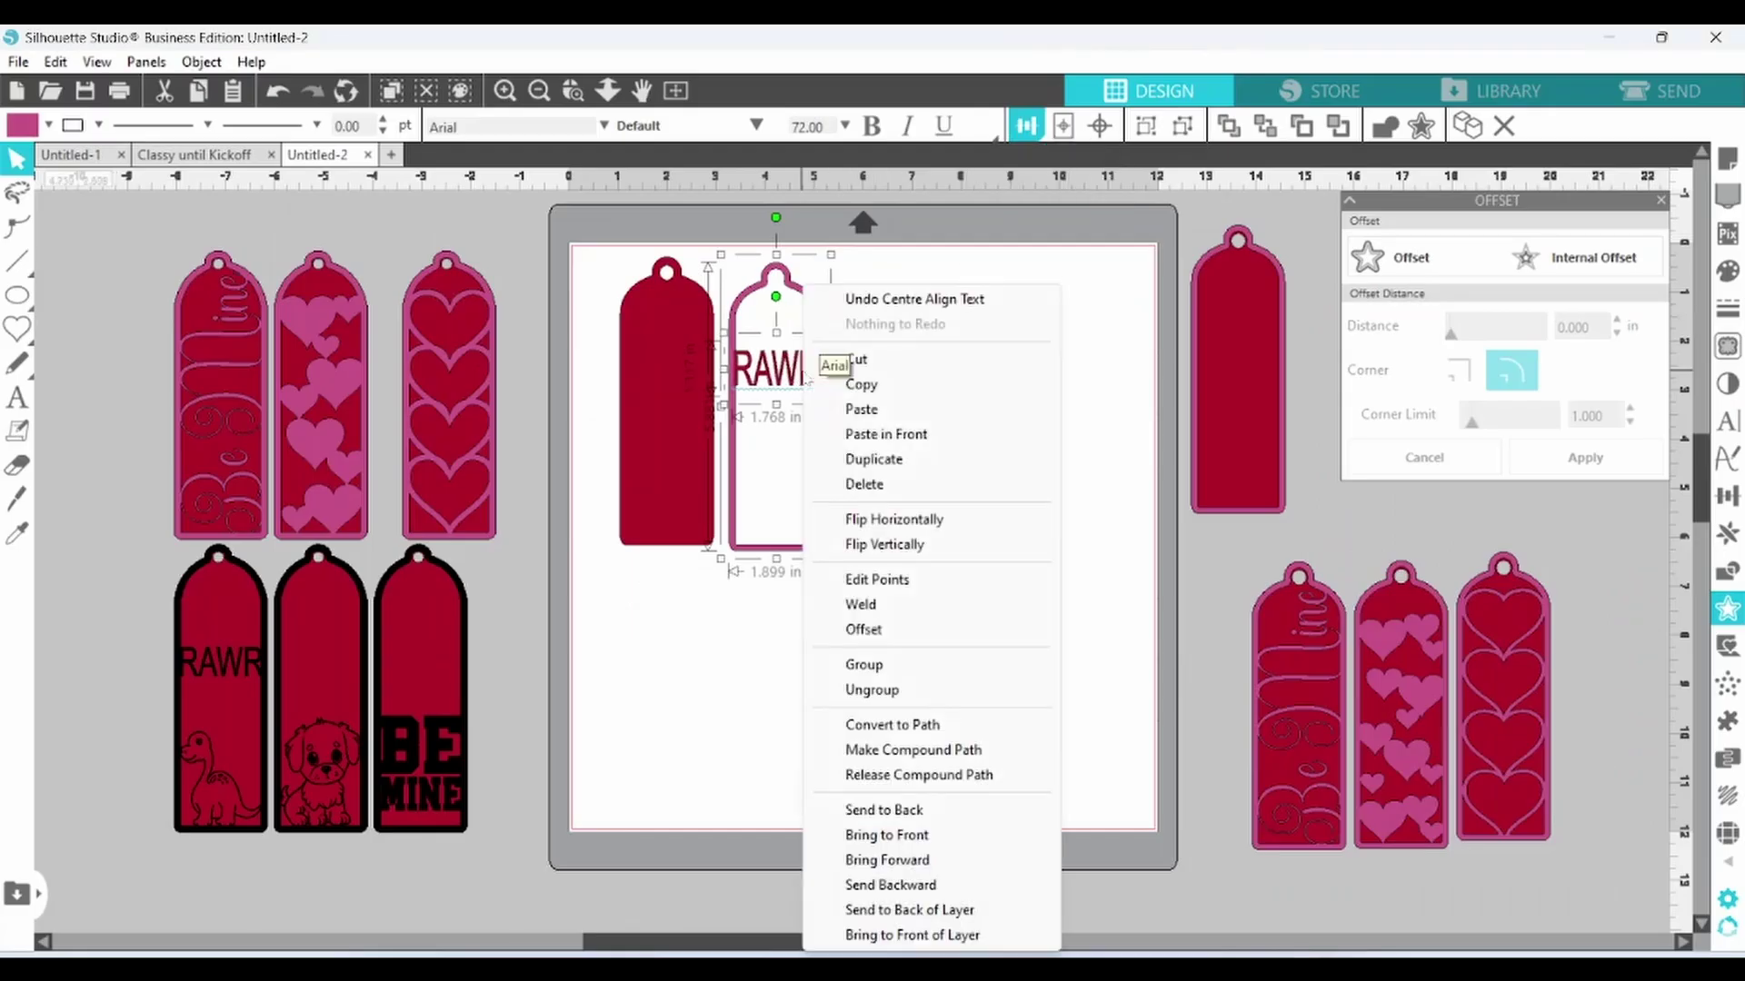
{"action": "left_click", "coordinate": [861, 605]}
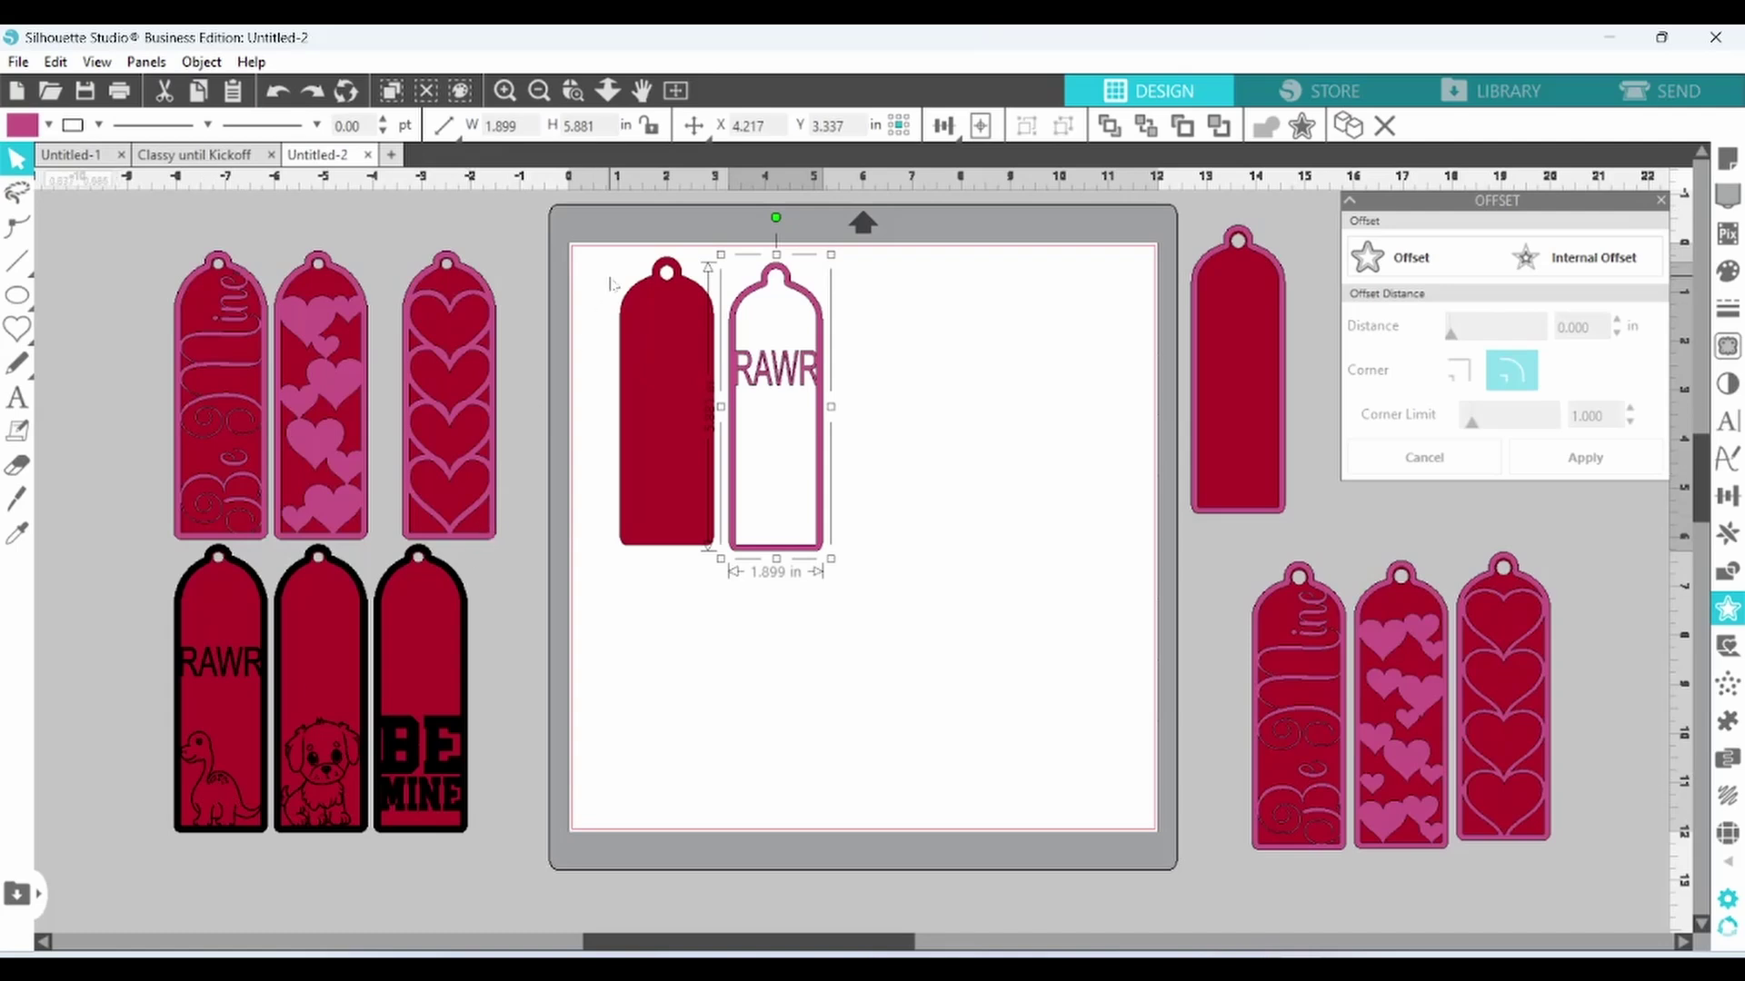
{"action": "left_click_drag", "start_coordinate": [612, 283], "coordinate": [763, 491]}
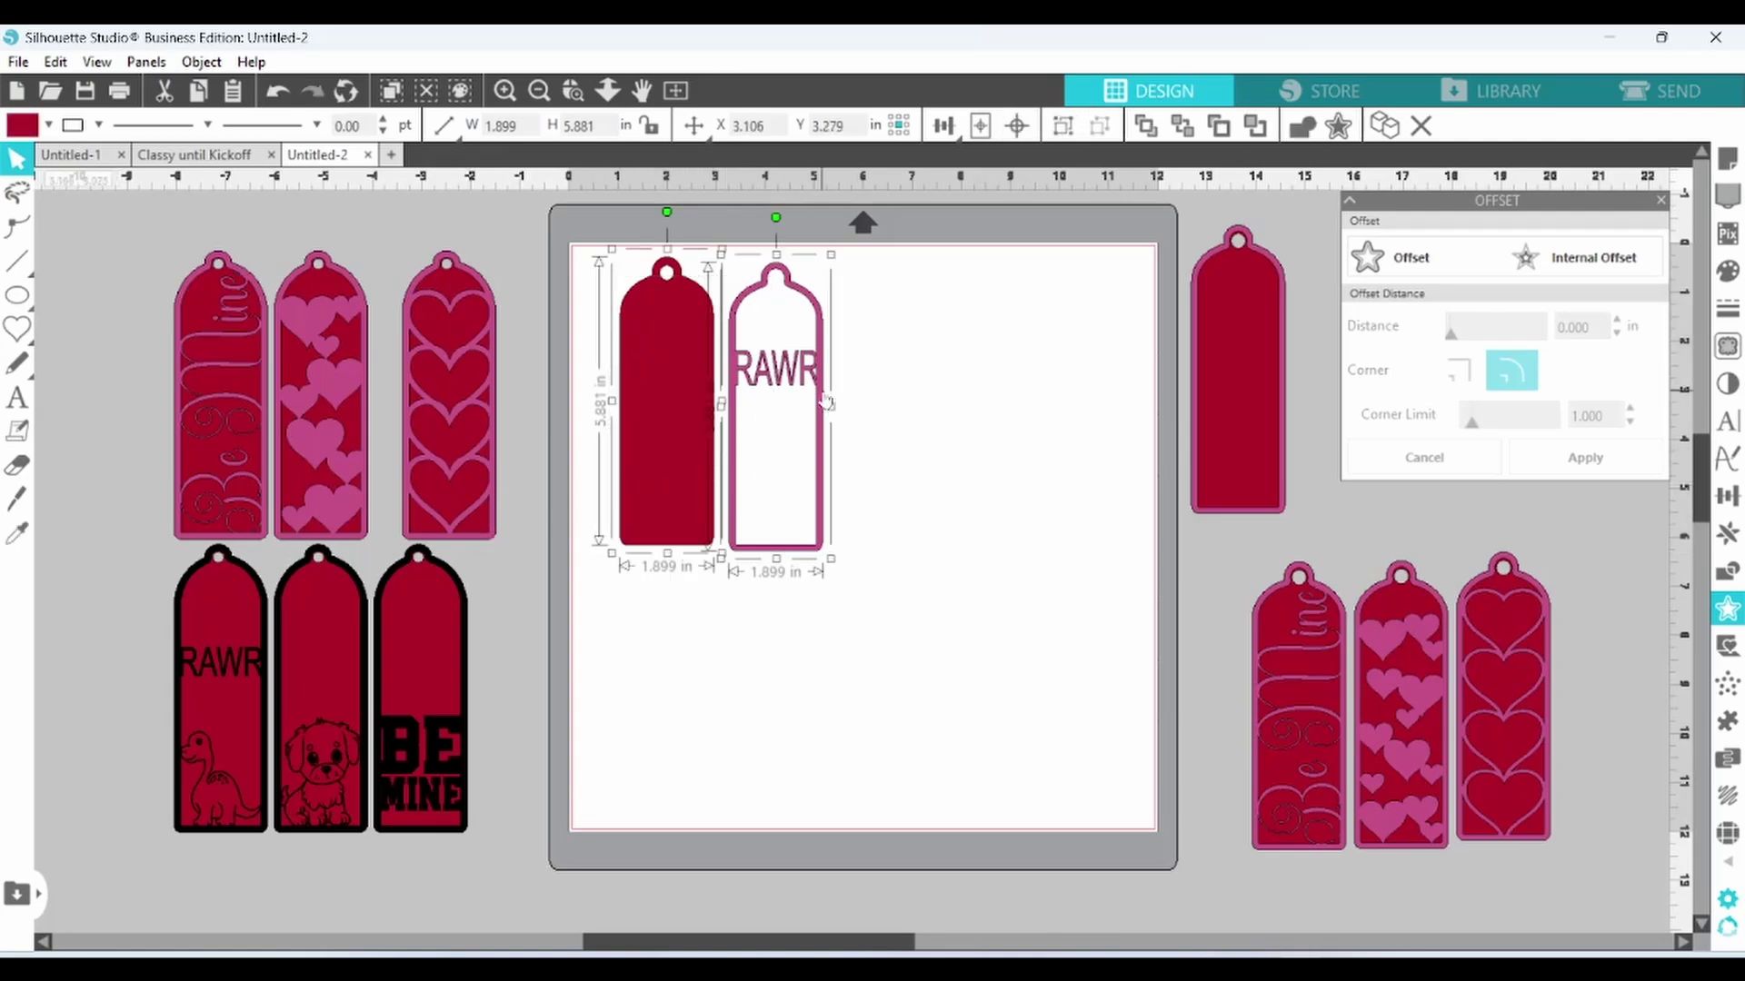
{"action": "left_click_drag", "start_coordinate": [817, 389], "coordinate": [1225, 729]}
Merge dinosaur image 7 from the Baby-Dinosaur bundle and scale it to about 5.84 in wide and 6.21 in high.
{"action": "left_click", "coordinate": [18, 62]}
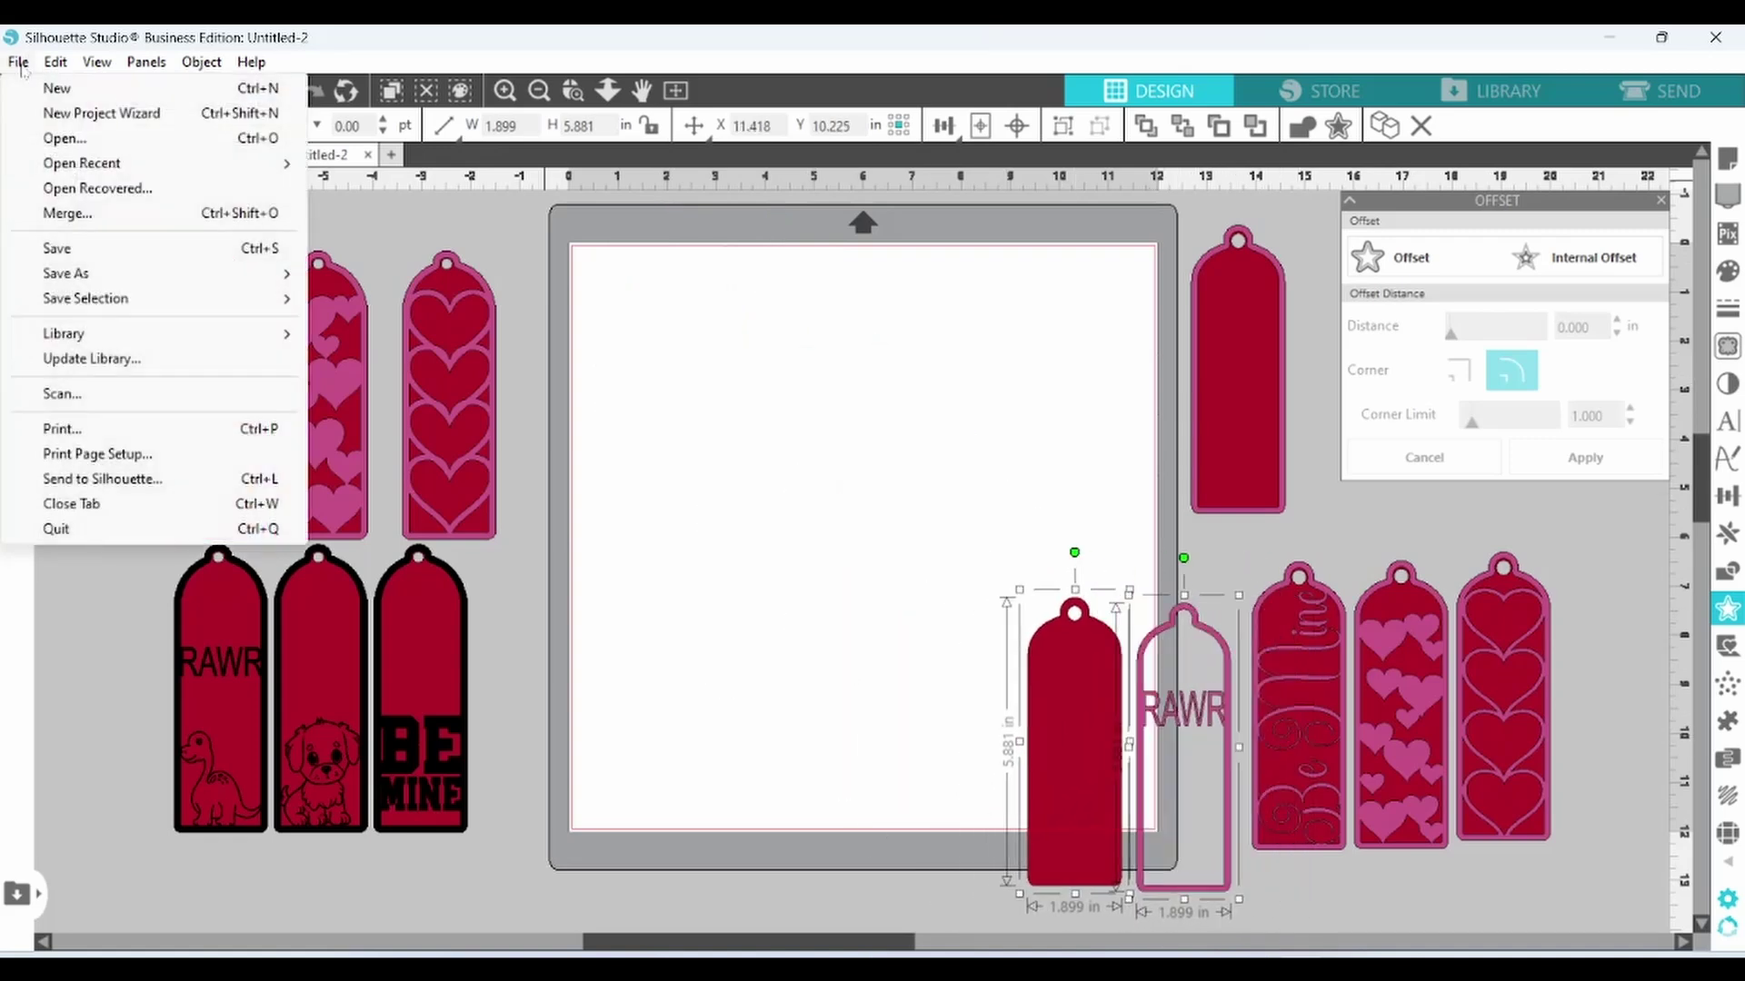
{"action": "left_click", "coordinate": [57, 217]}
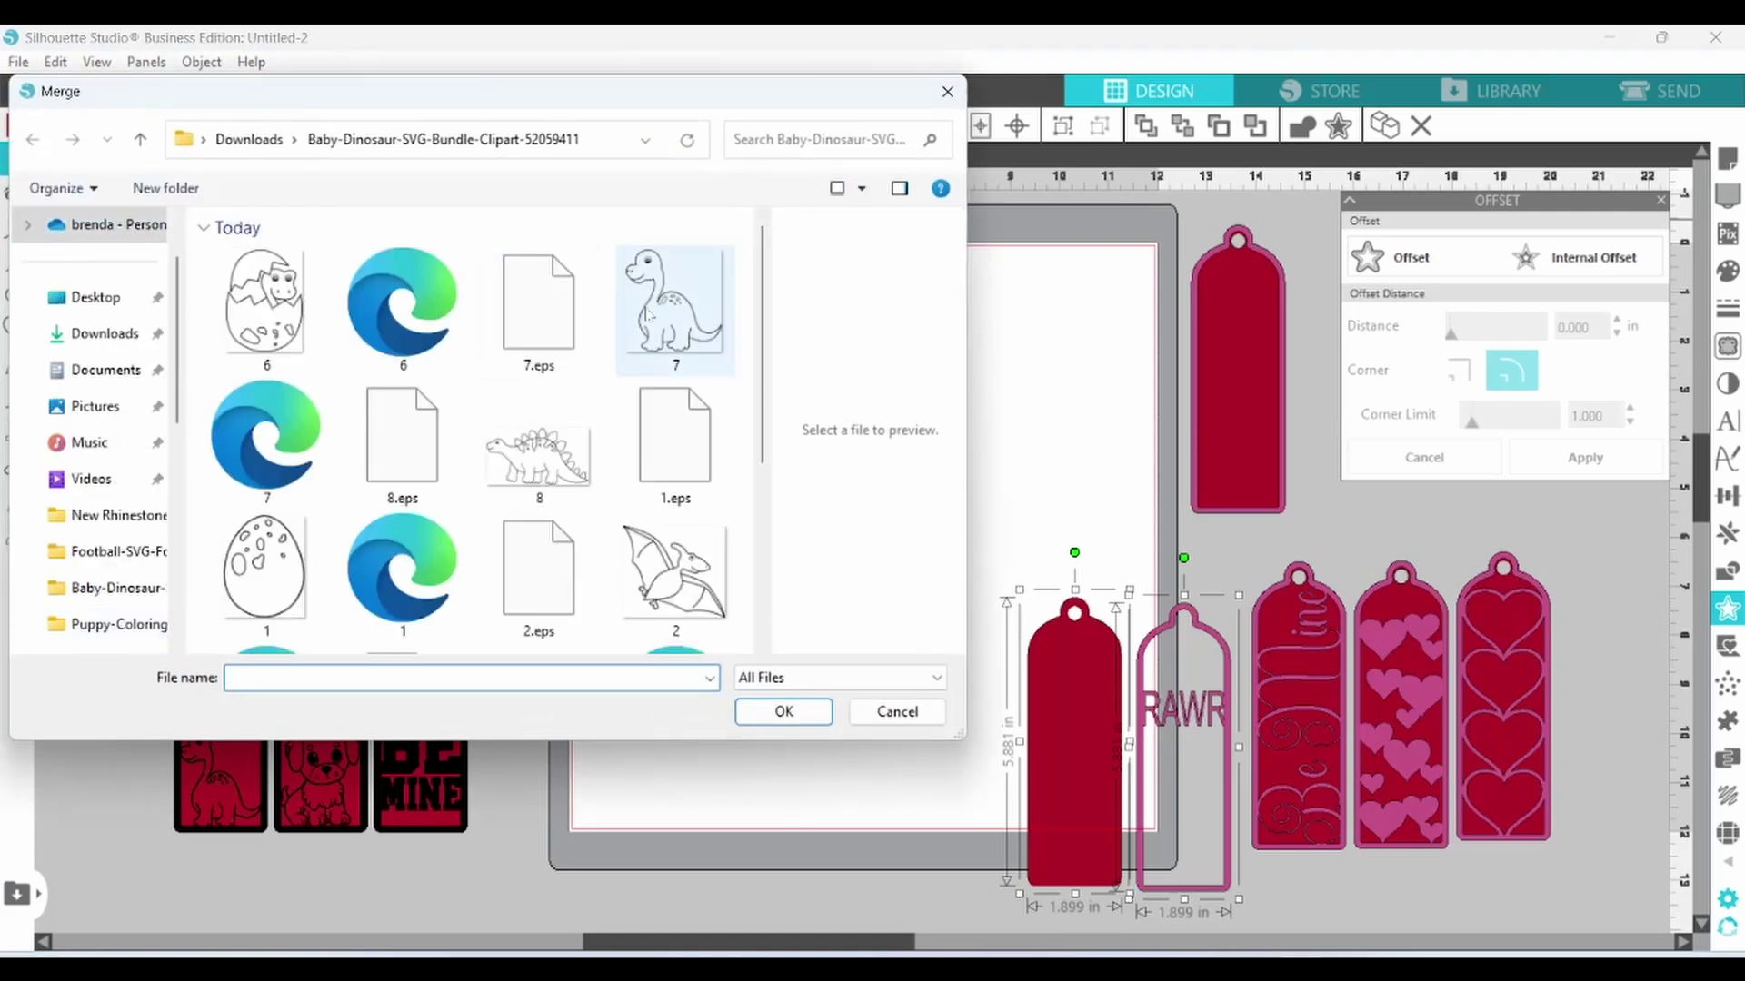
{"action": "double_click", "coordinate": [654, 316]}
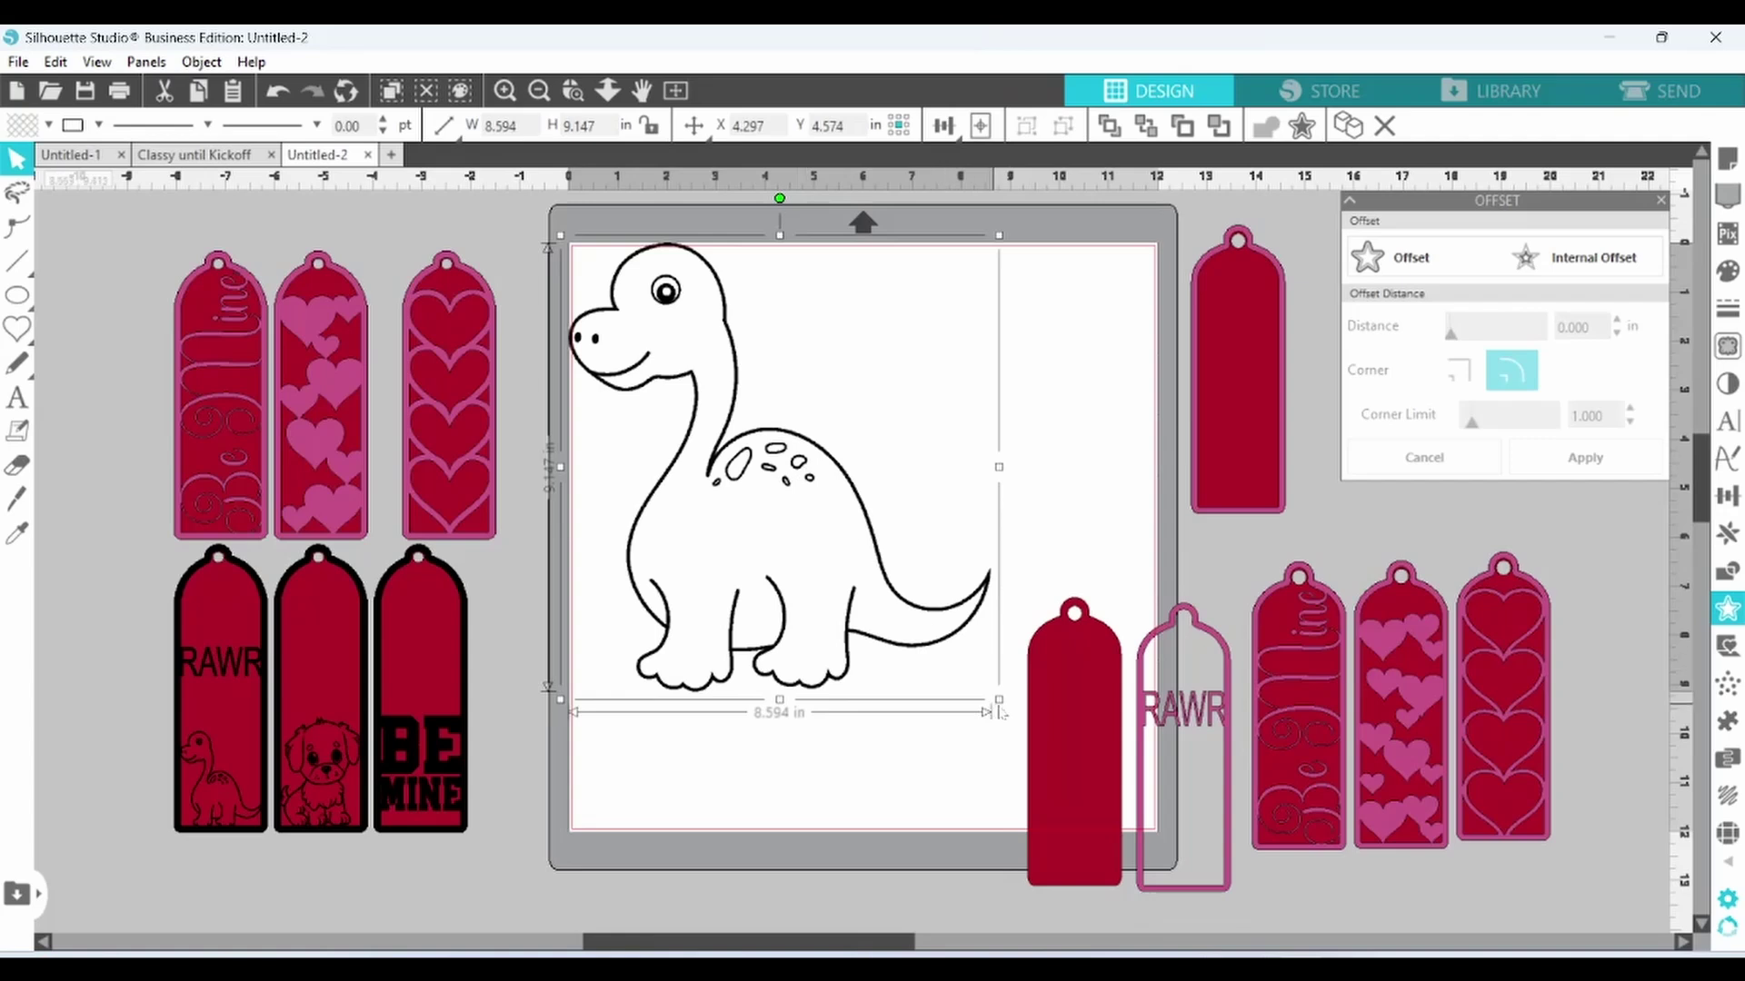
{"action": "left_click_drag", "start_coordinate": [955, 643], "coordinate": [874, 551]}
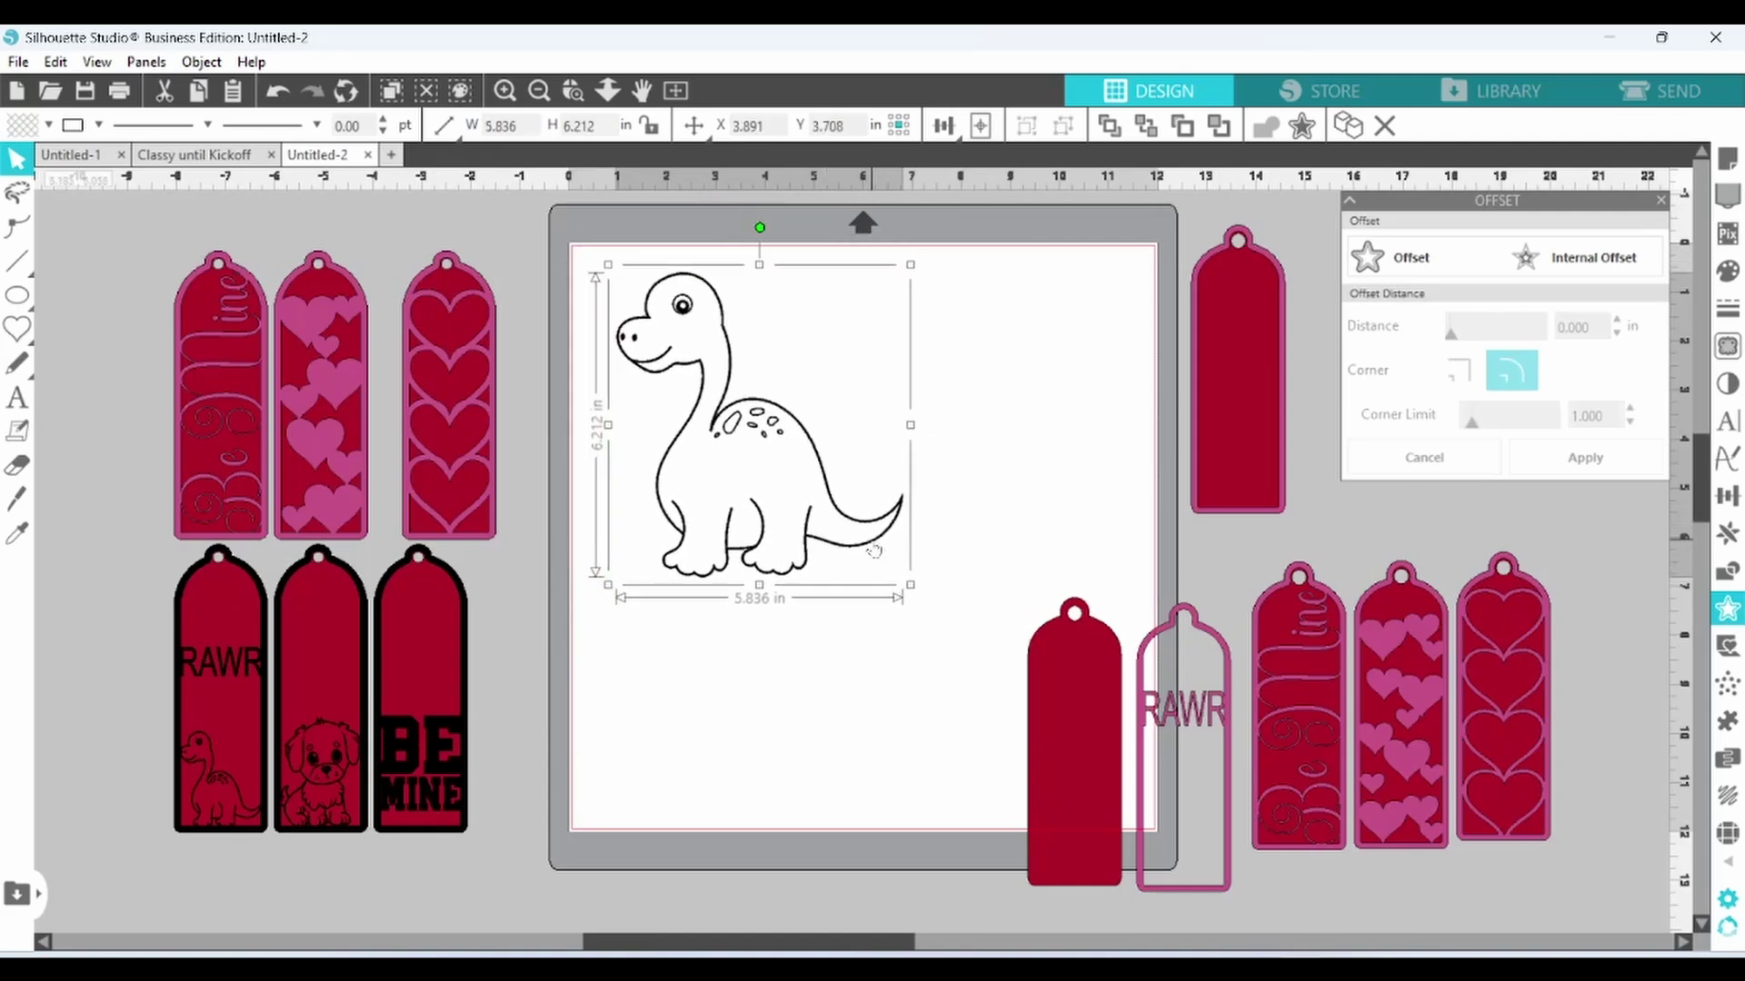
Trace the whole dinosaur image and delete the original picture.
{"action": "left_click", "coordinate": [1725, 346]}
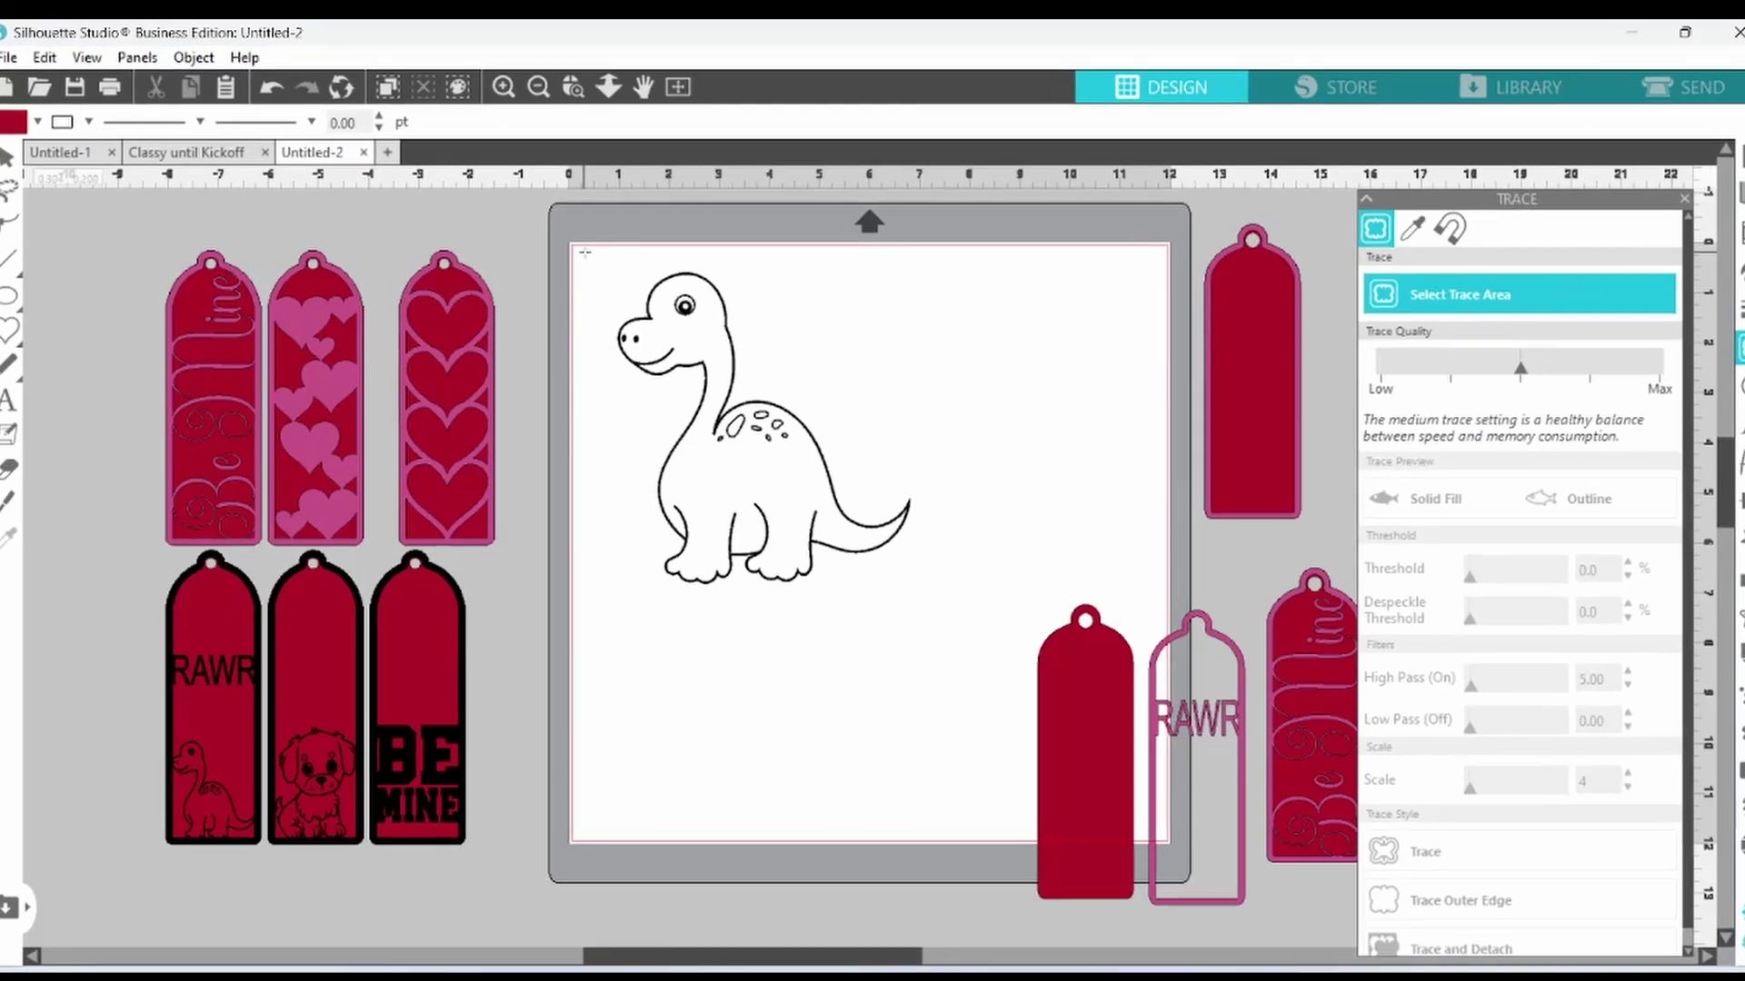
{"action": "mouse_move", "coordinate": [585, 254]}
{"action": "left_mouse_down"}
{"action": "mouse_move", "coordinate": [822, 445]}
{"action": "mouse_move", "coordinate": [981, 643]}
{"action": "left_mouse_up"}
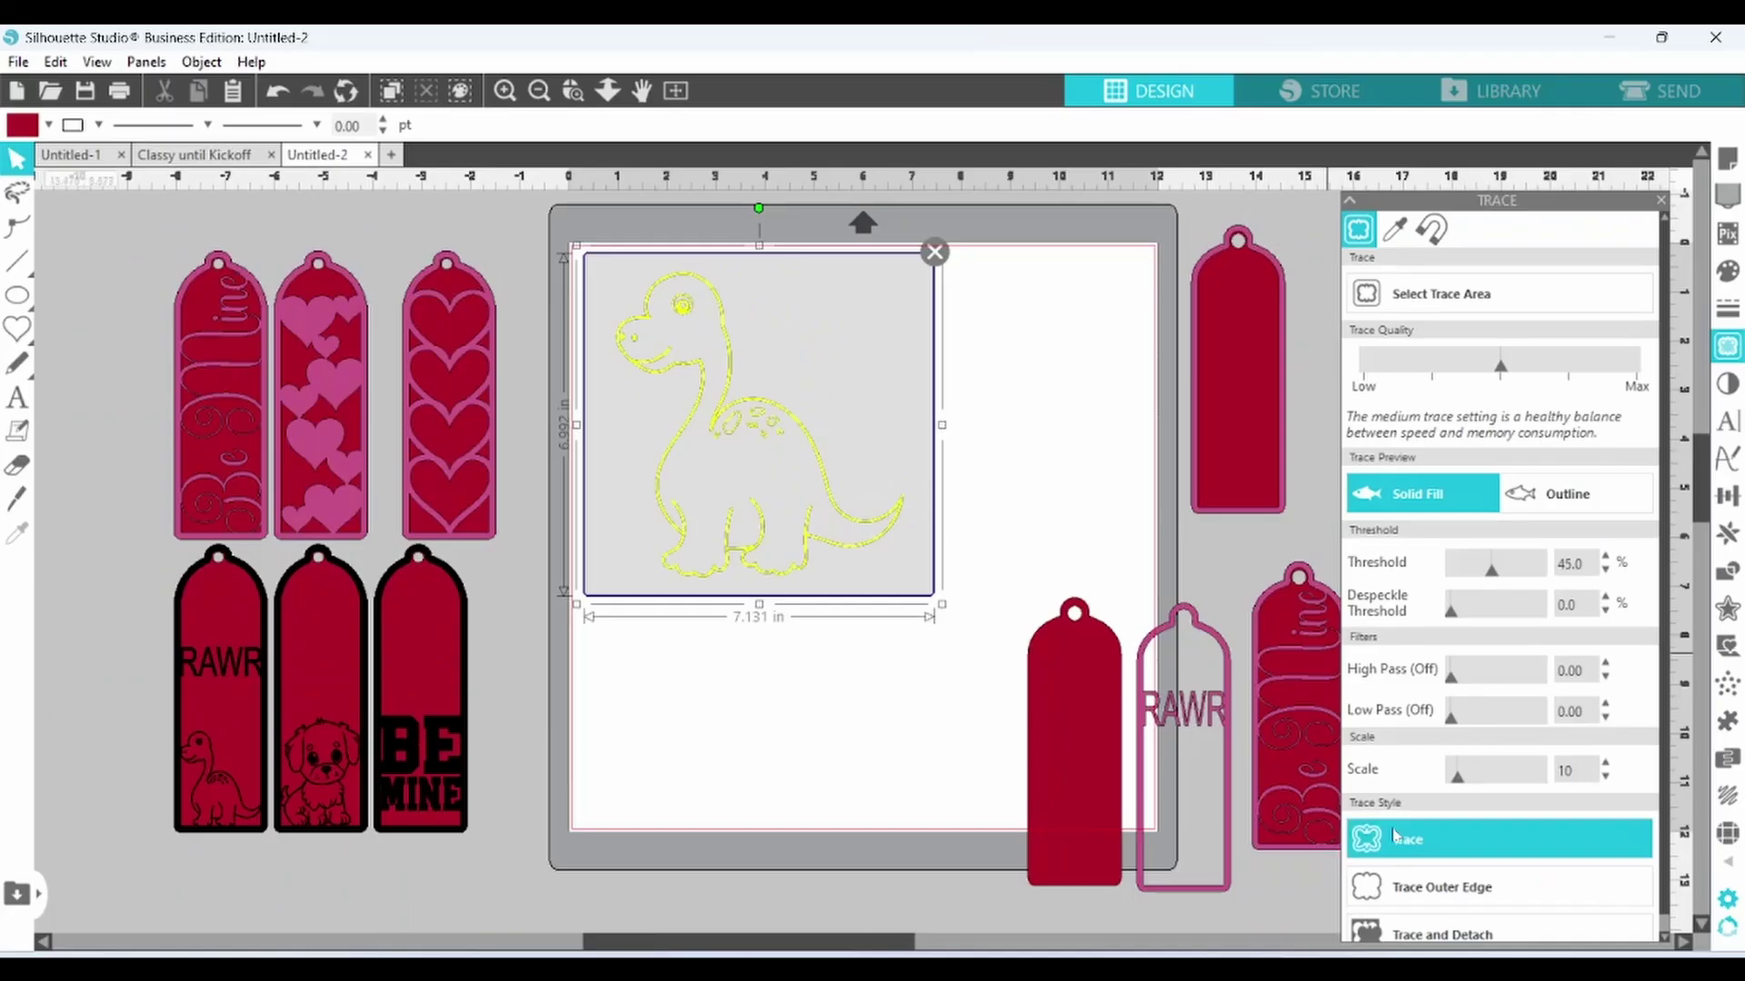
{"action": "left_click", "coordinate": [1395, 836]}
{"action": "left_click_drag", "start_coordinate": [900, 538], "coordinate": [907, 631]}
{"action": "right_click", "coordinate": [888, 524]}
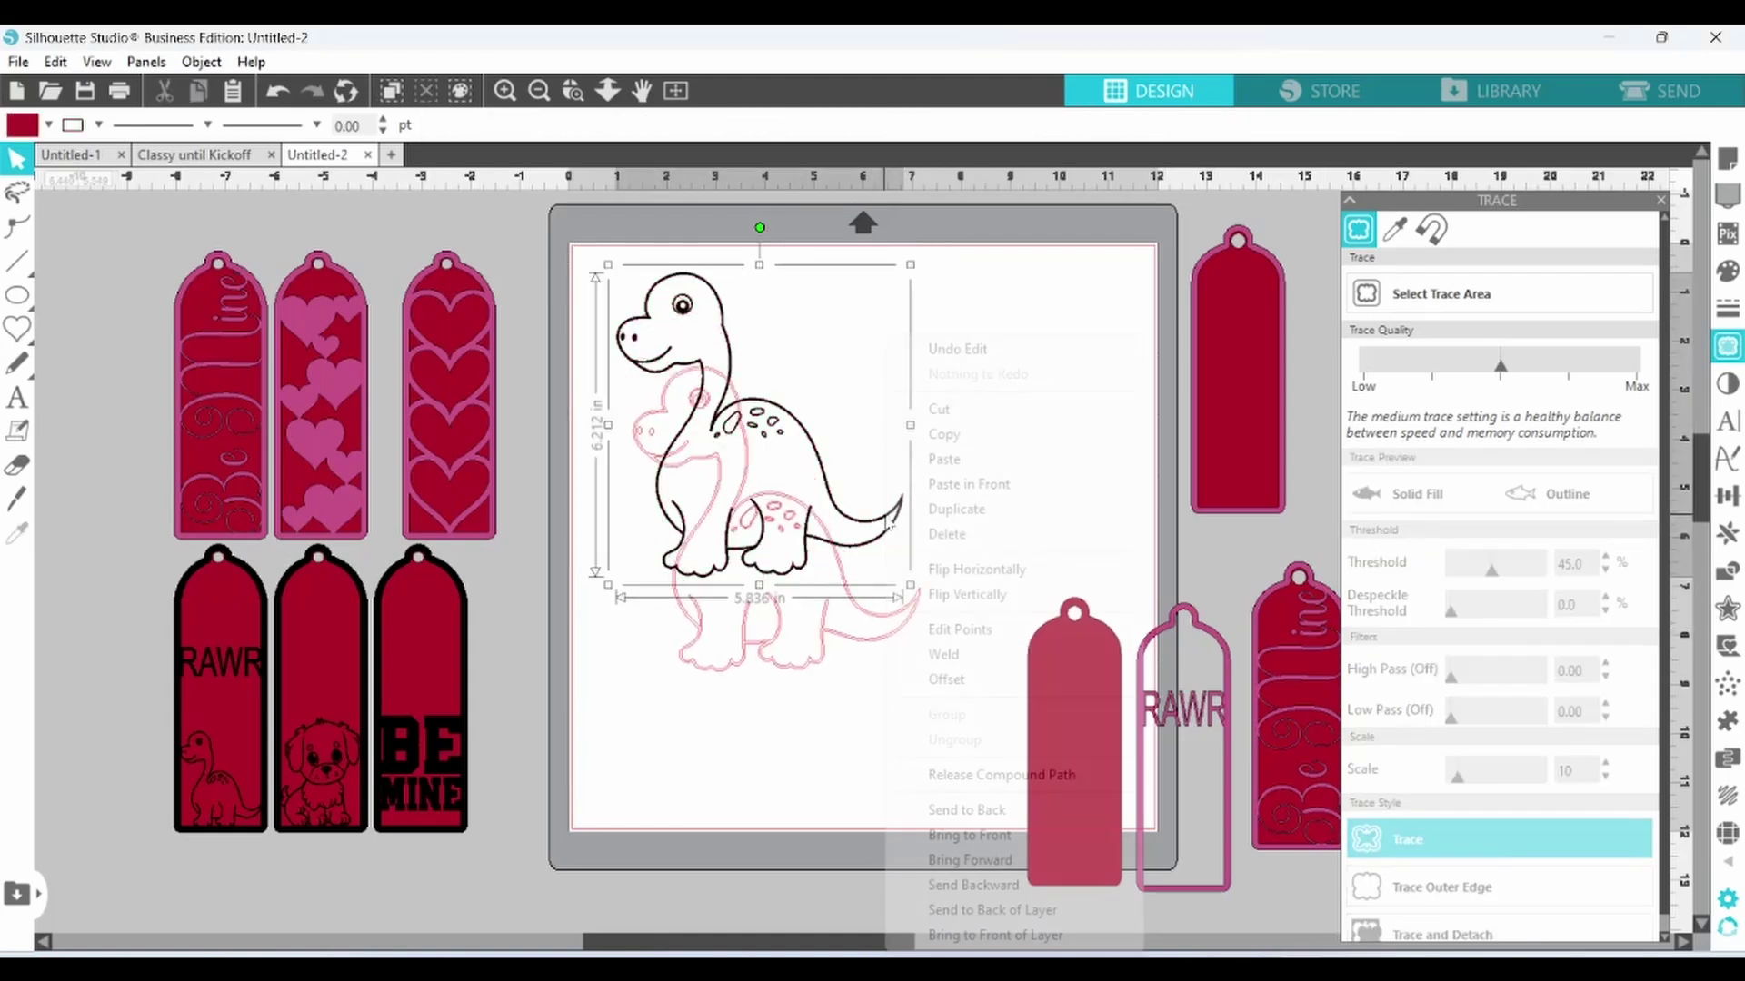
{"action": "left_click", "coordinate": [940, 534]}
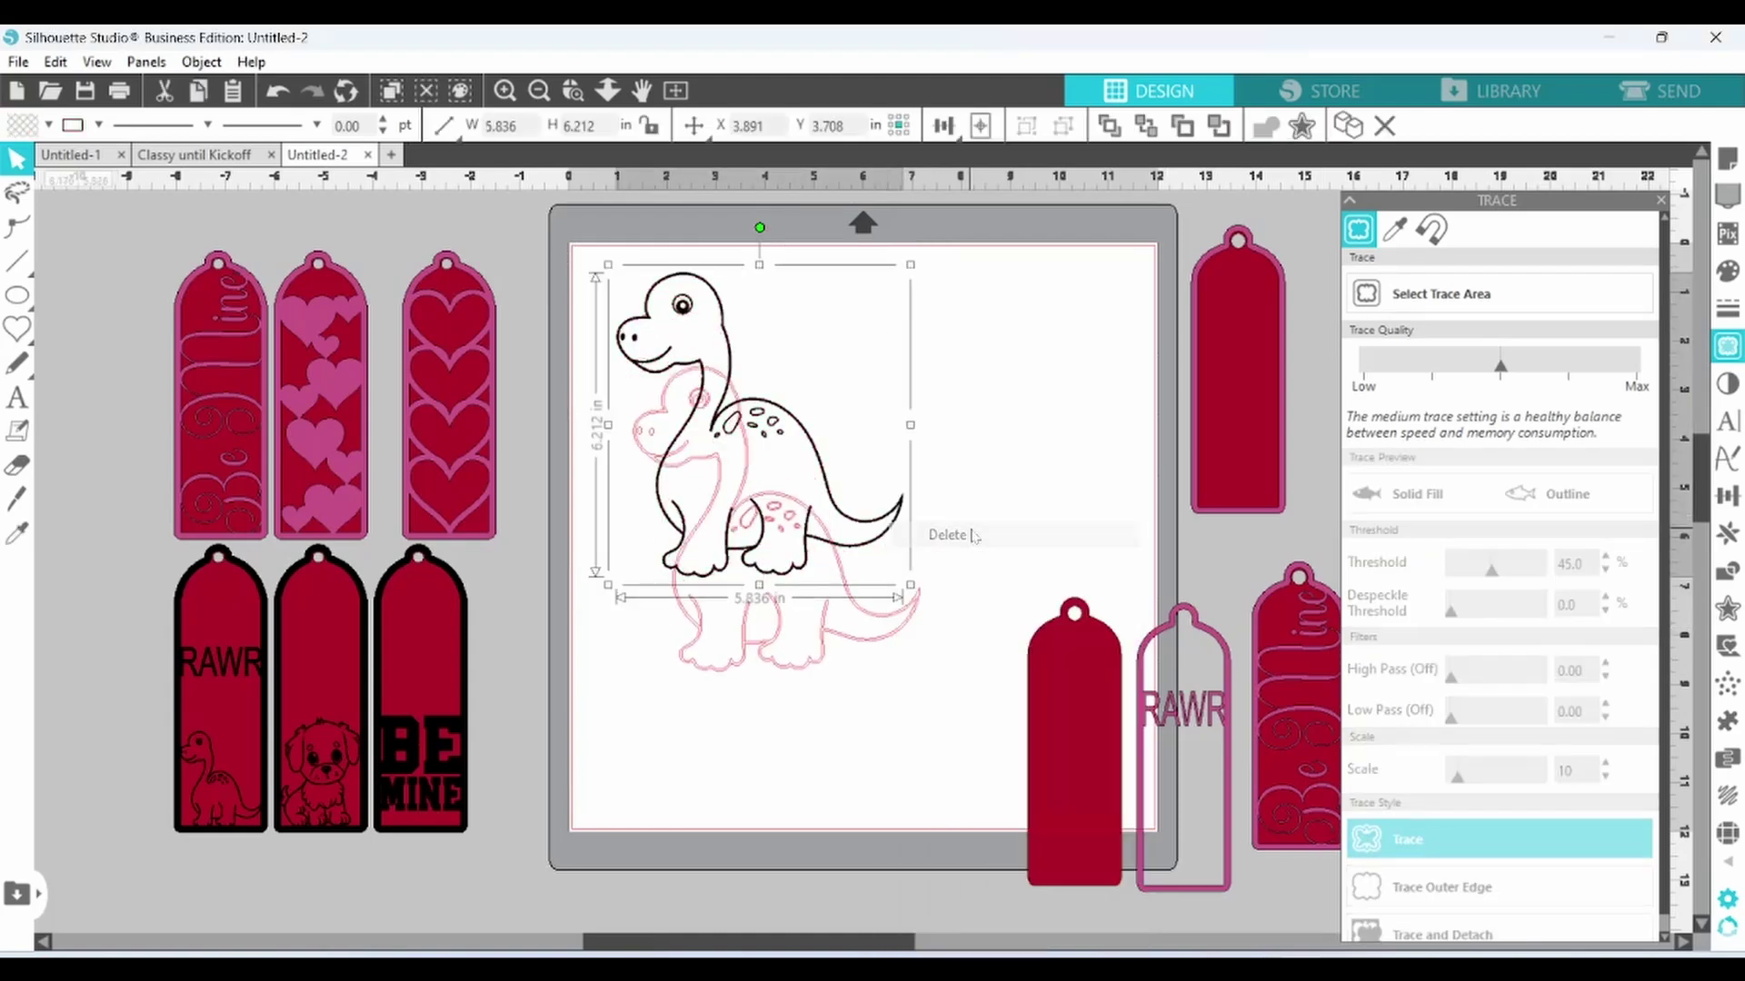
Fill the traced dinosaur with black and offset it outward by 0.020 in.
{"action": "left_click", "coordinate": [877, 617]}
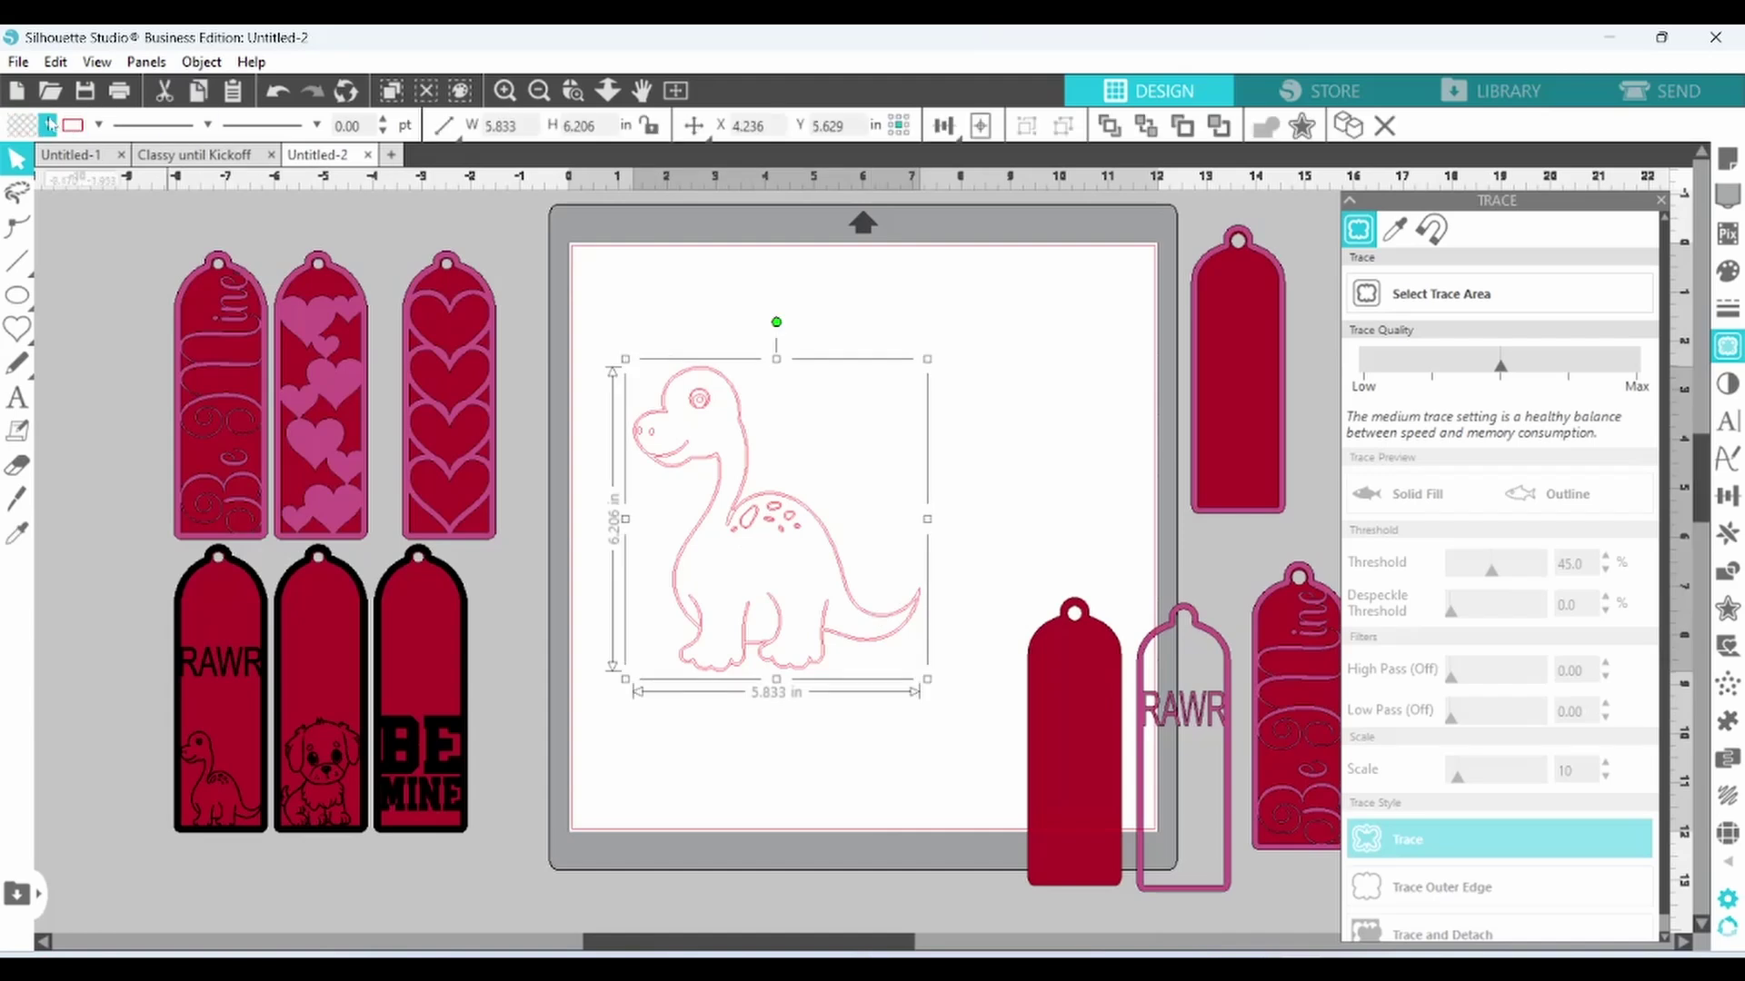
{"action": "left_click", "coordinate": [48, 125]}
{"action": "left_click", "coordinate": [45, 159]}
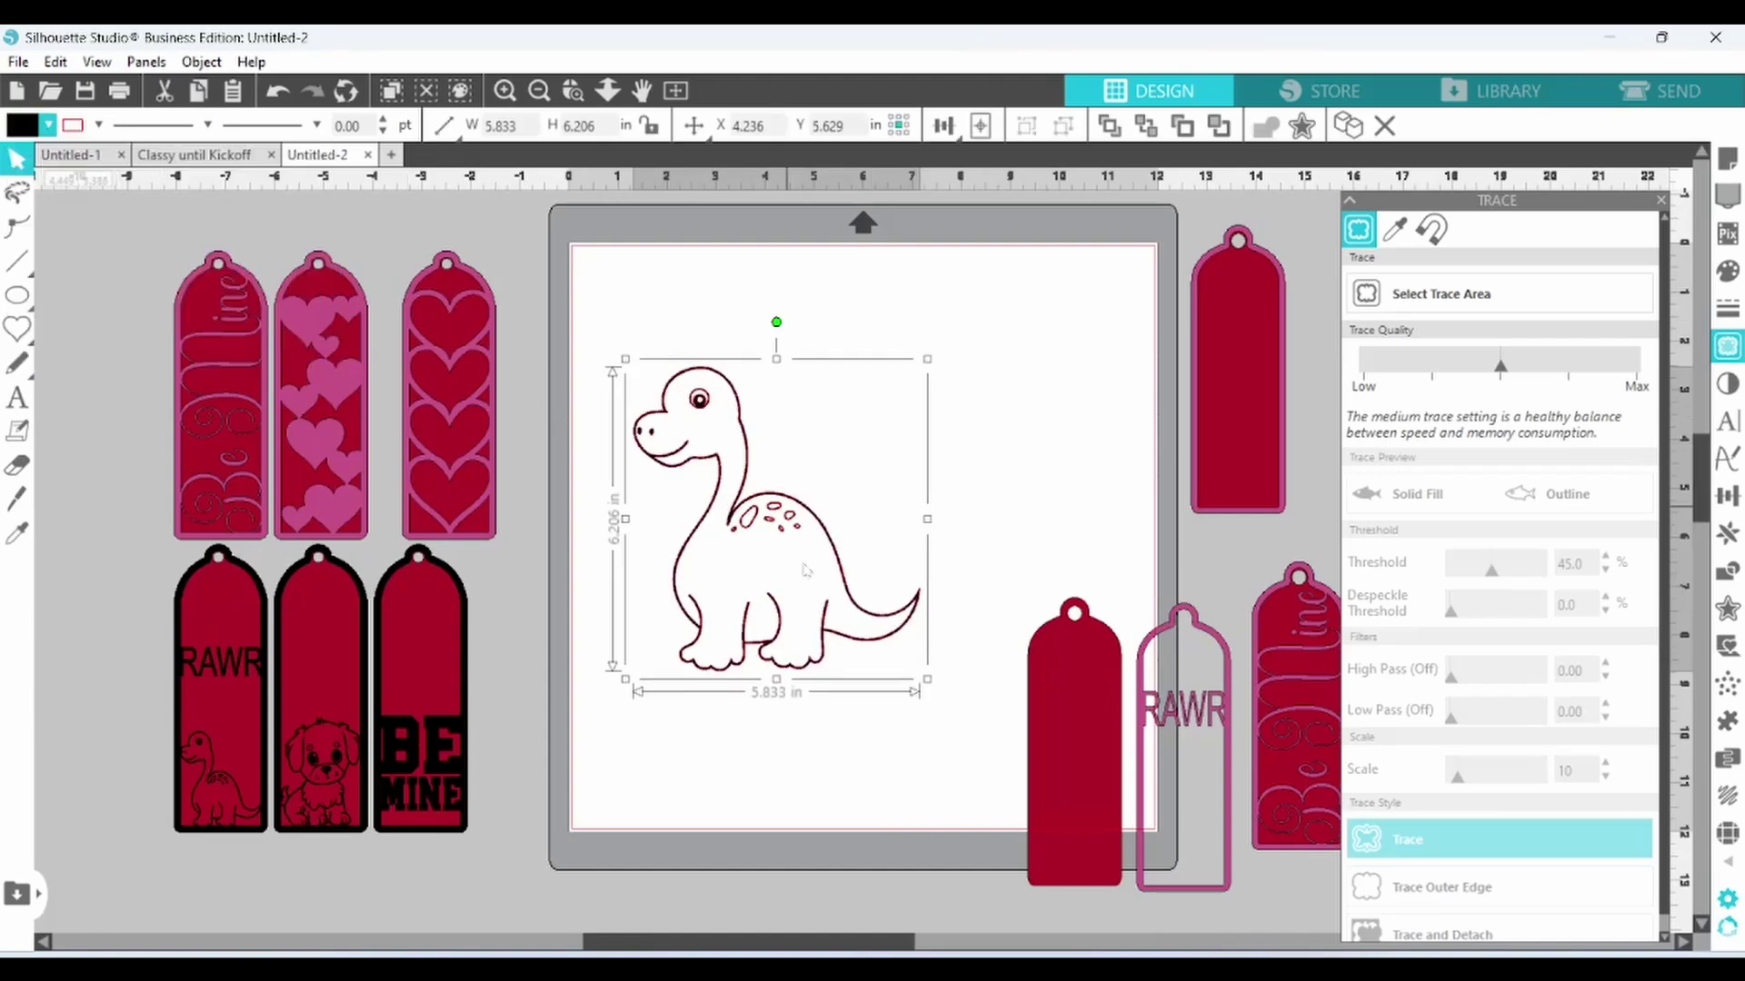
{"action": "left_click", "coordinate": [1727, 611]}
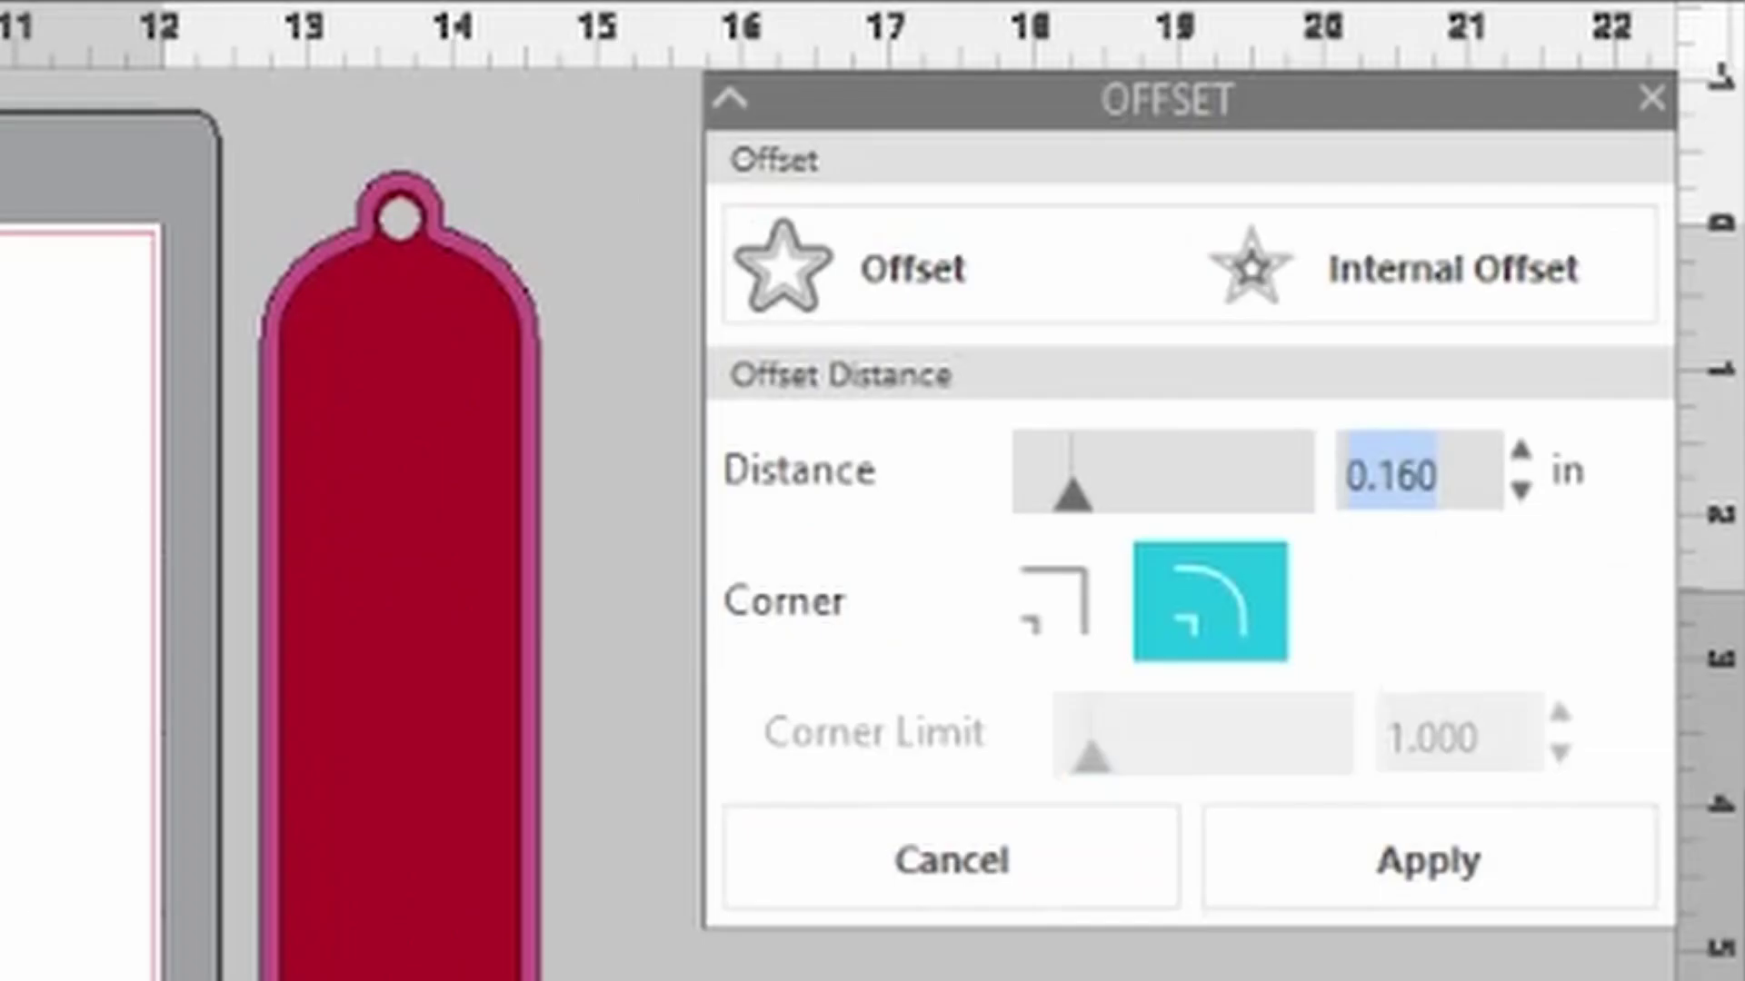
{"action": "type", "text": "."}
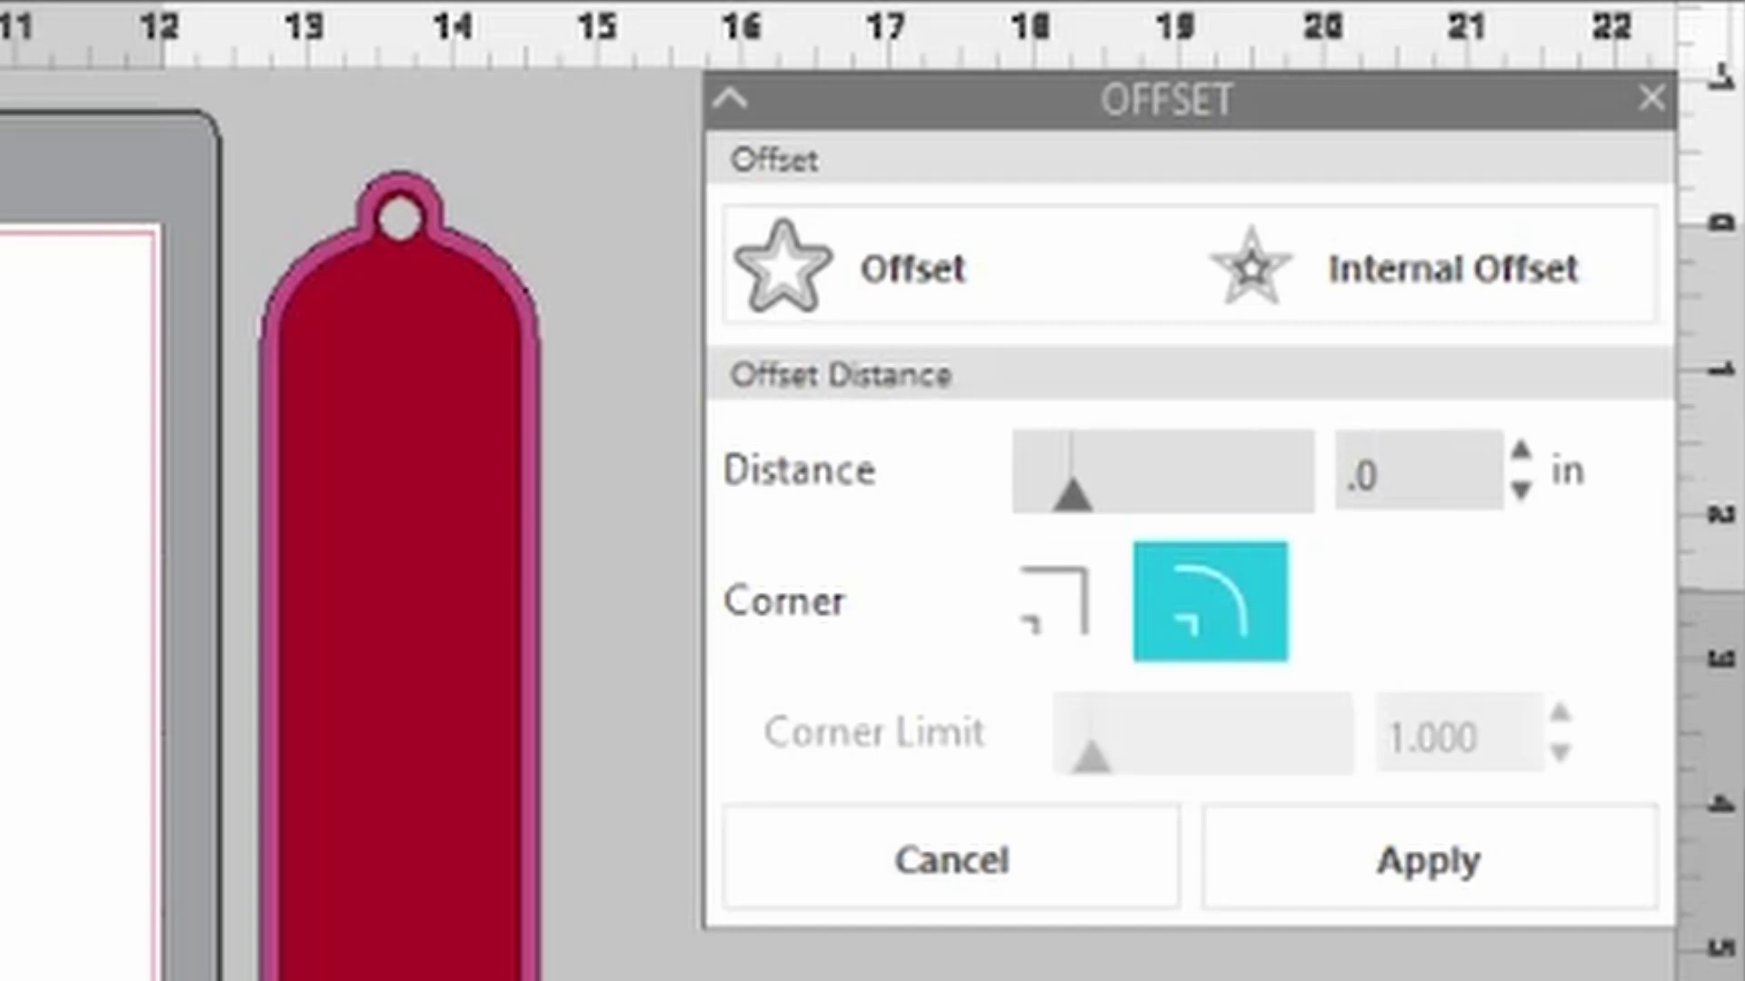
{"action": "type", "text": "02"}
{"action": "key", "text": "Return"}
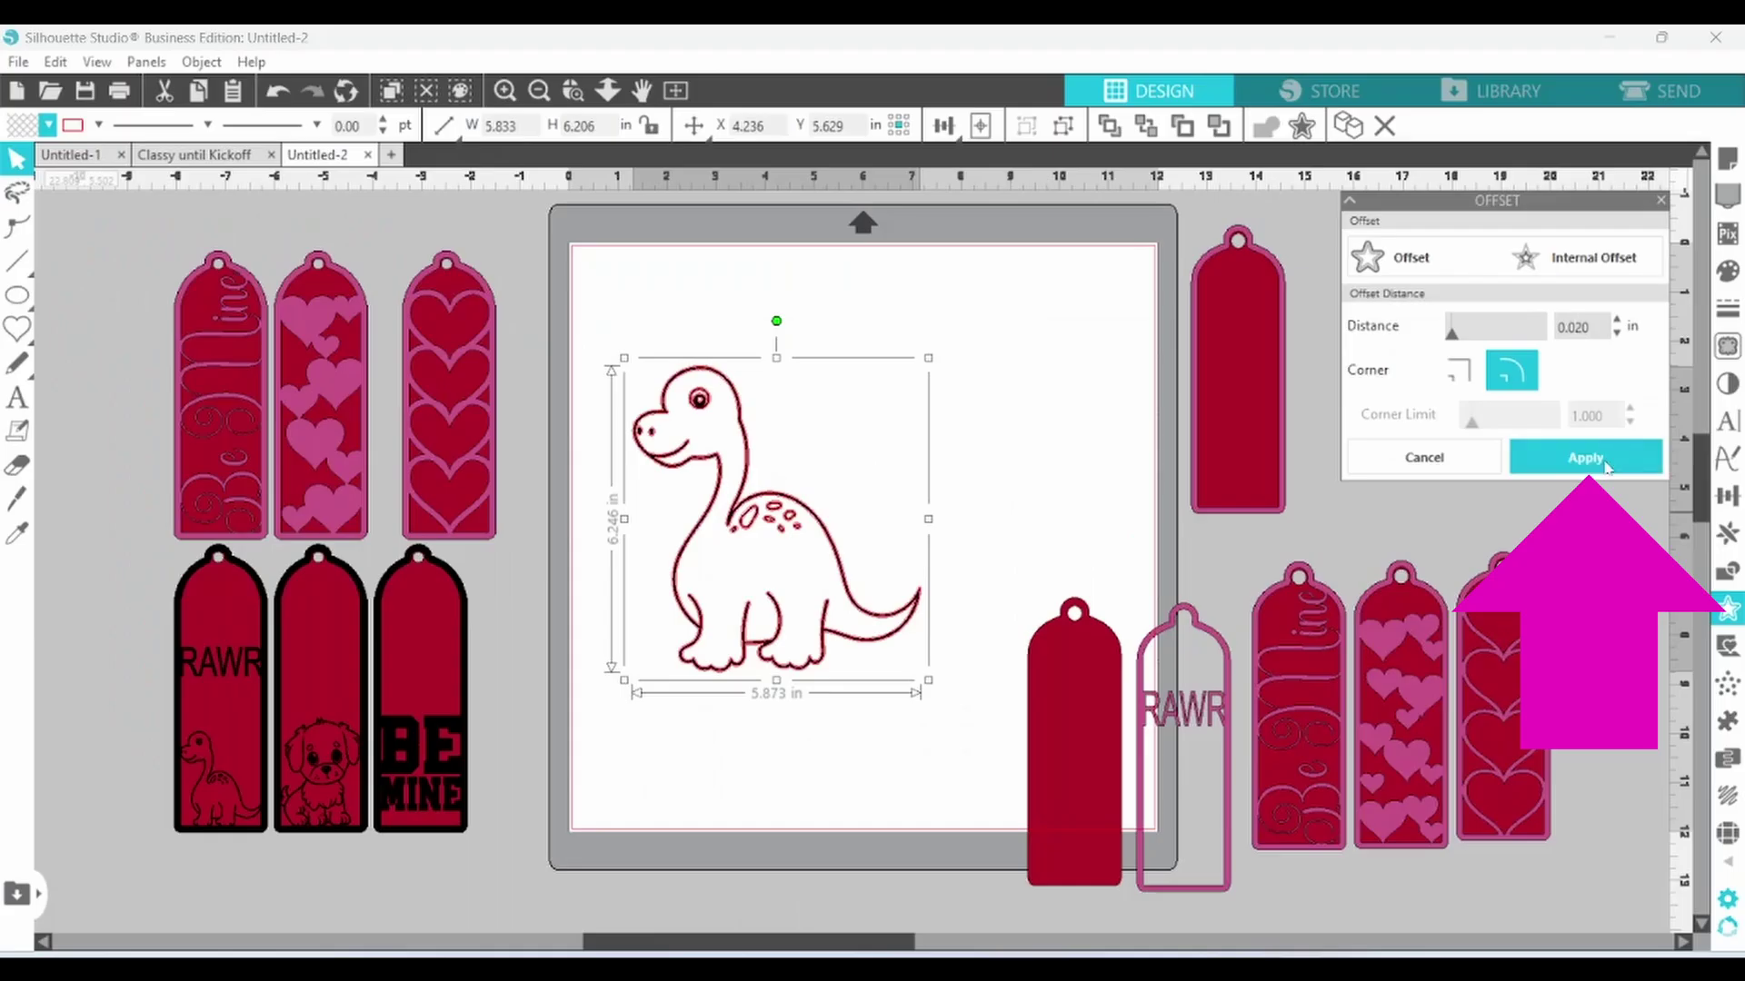
{"action": "left_click", "coordinate": [1605, 464]}
Delete the original dinosaur trace and fill the offset dinosaur with black.
{"action": "left_click_drag", "start_coordinate": [898, 623], "coordinate": [899, 697]}
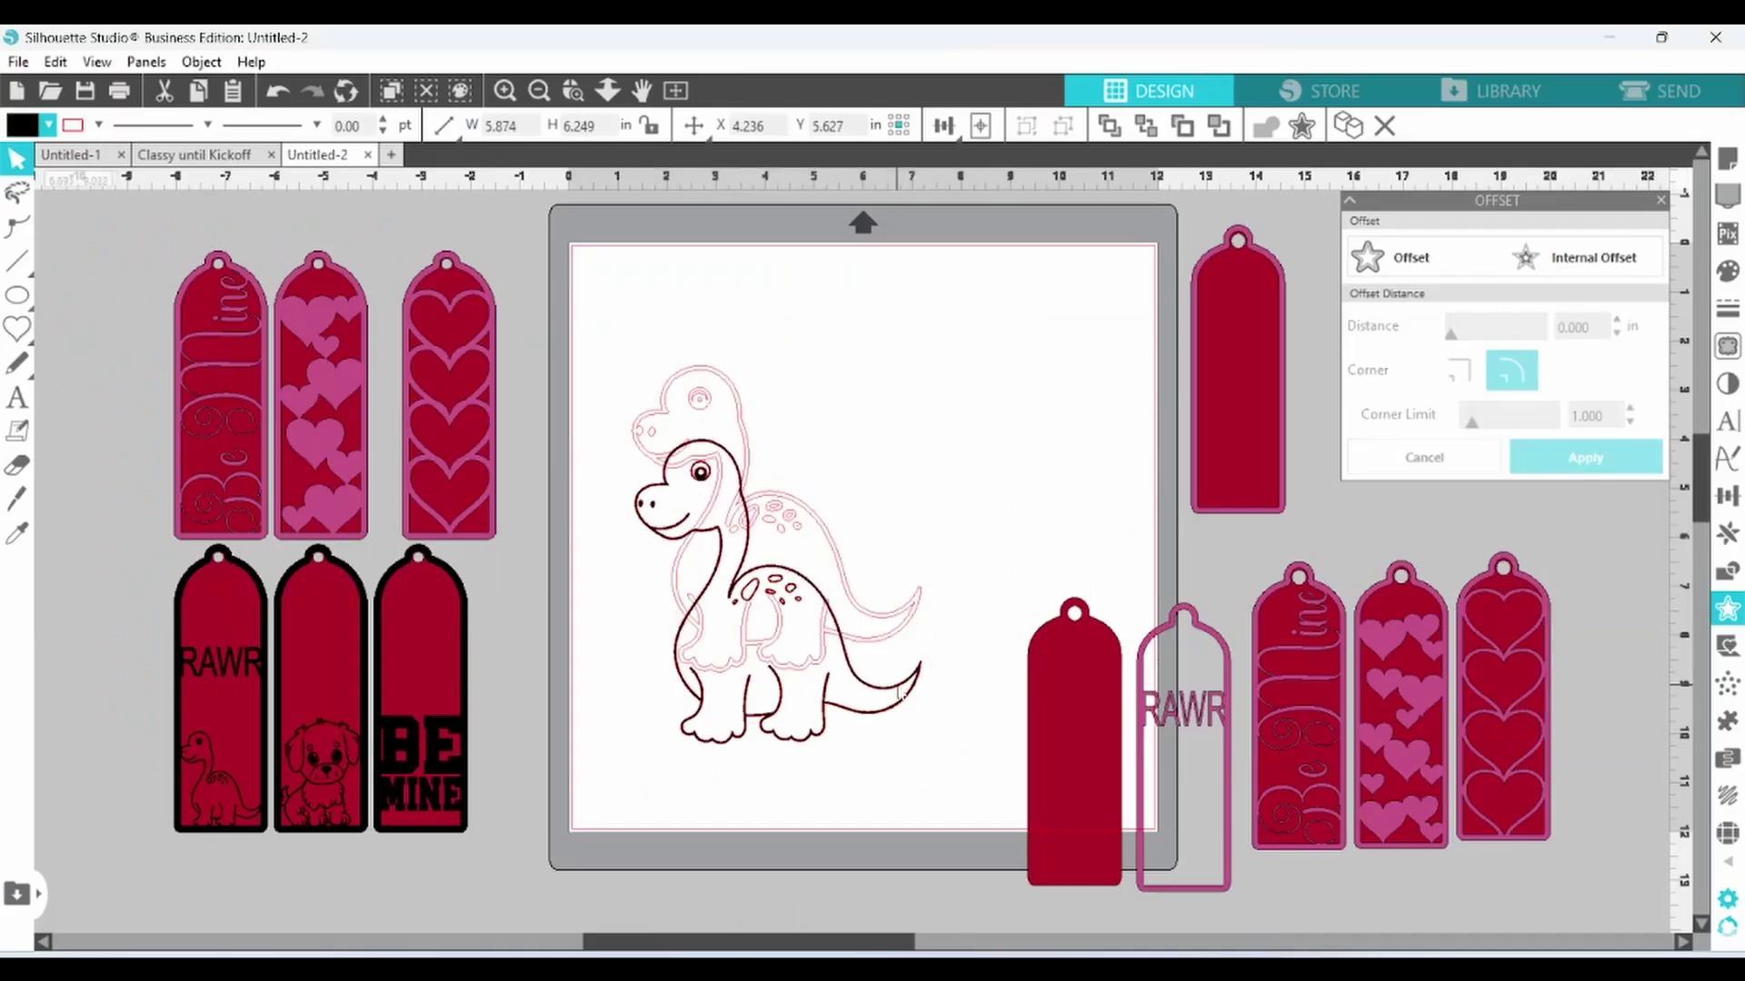
{"action": "right_click", "coordinate": [900, 697]}
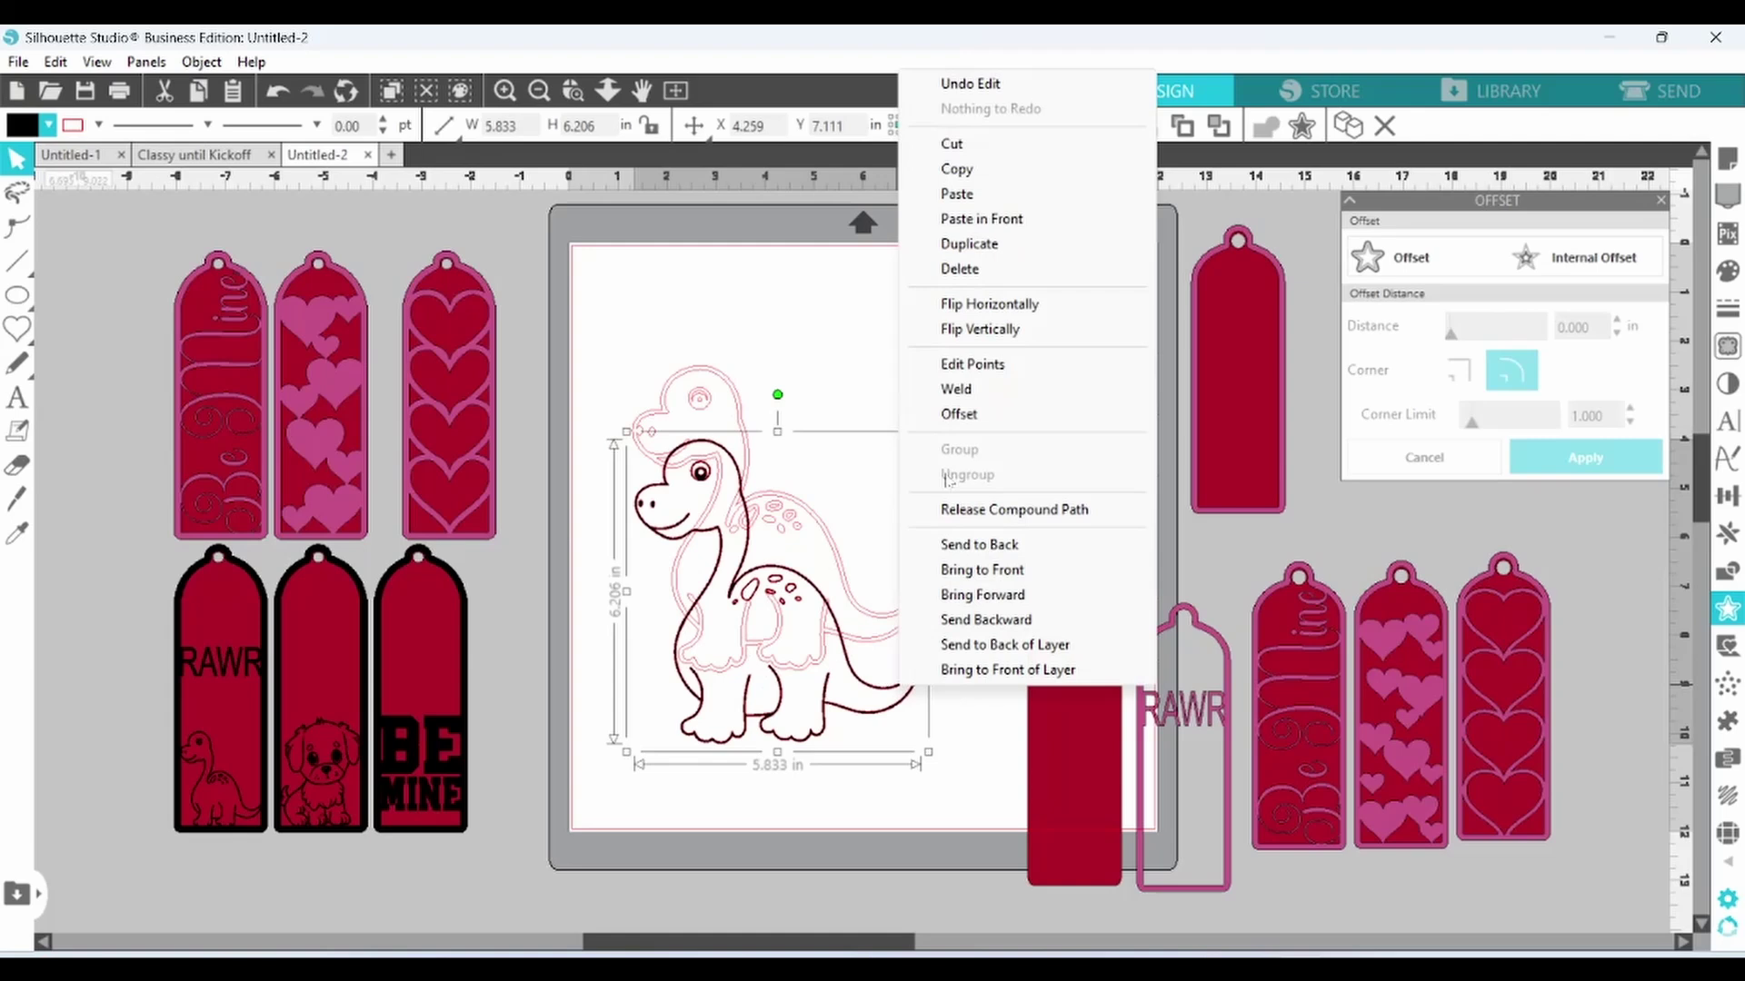
{"action": "left_click", "coordinate": [960, 270]}
{"action": "left_click", "coordinate": [753, 418]}
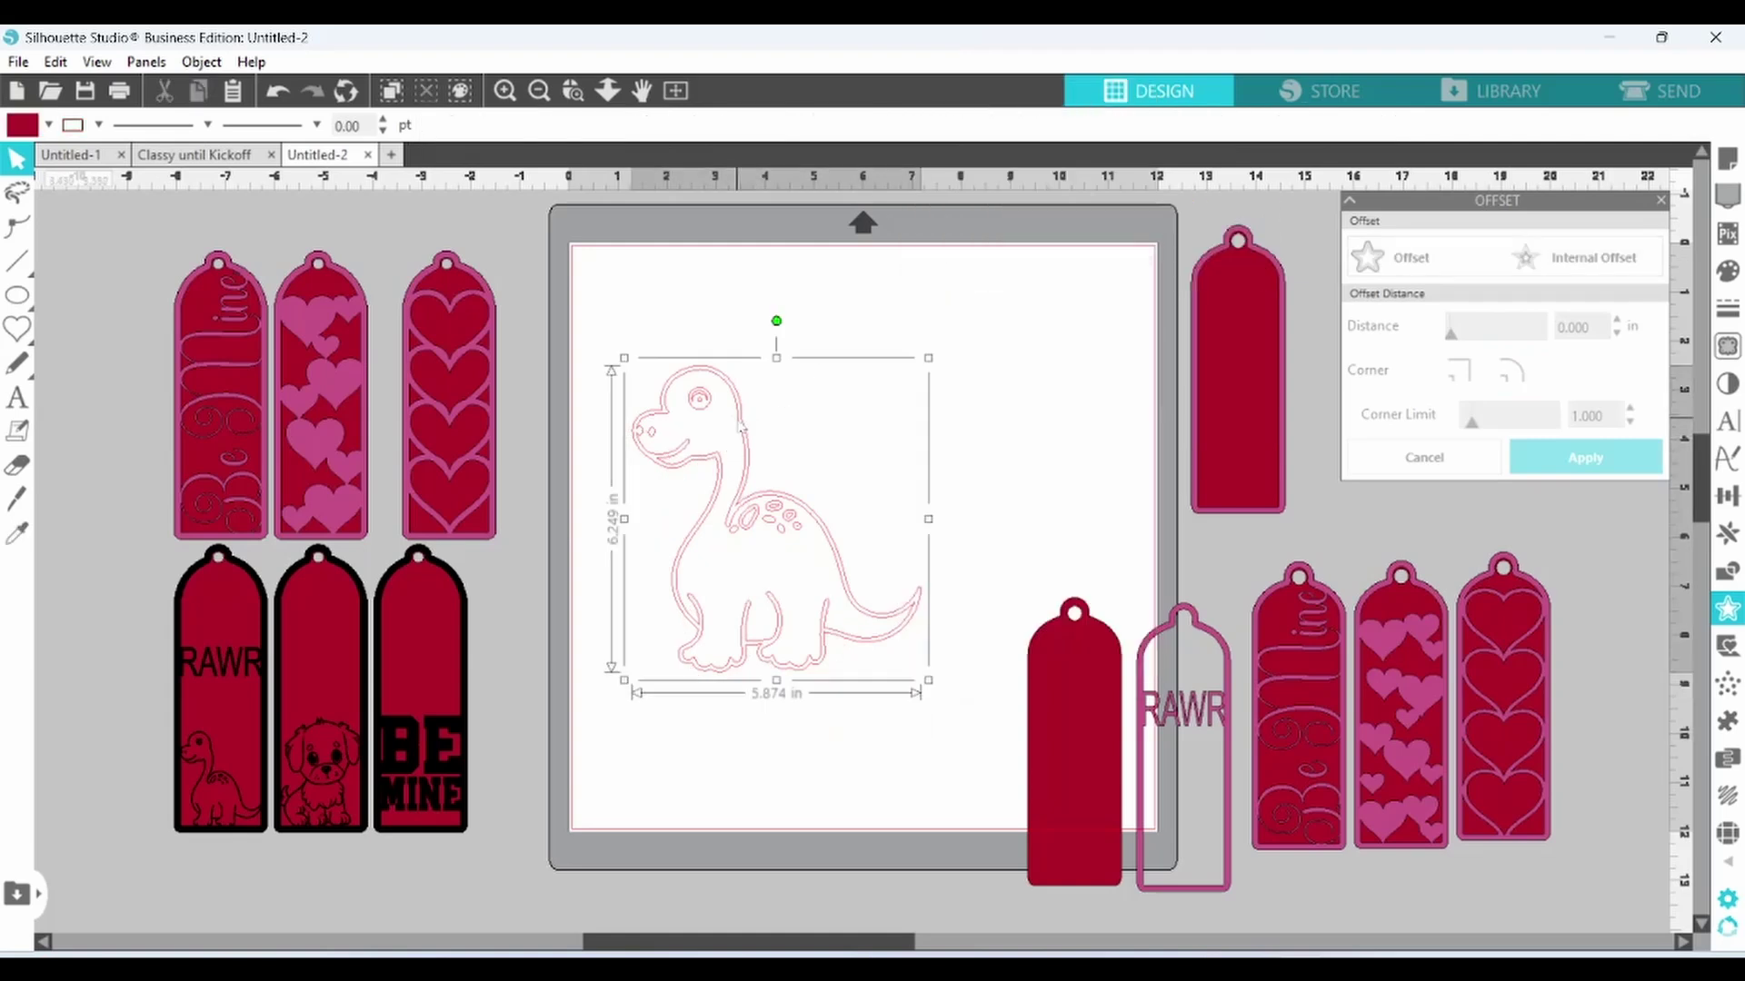
{"action": "left_click", "coordinate": [49, 125]}
{"action": "left_click", "coordinate": [21, 337]}
Move the RAWR frame onto the page and fit the dinosaur in its lower end, about 2.04 in high and overlapping the frame's edges.
{"action": "left_click_drag", "start_coordinate": [1140, 643], "coordinate": [673, 431]}
{"action": "left_click", "coordinate": [840, 579]}
{"action": "left_click_drag", "start_coordinate": [928, 358], "coordinate": [739, 560]}
{"action": "left_click_drag", "start_coordinate": [822, 666], "coordinate": [817, 672]}
{"action": "left_click_drag", "start_coordinate": [700, 658], "coordinate": [770, 627]}
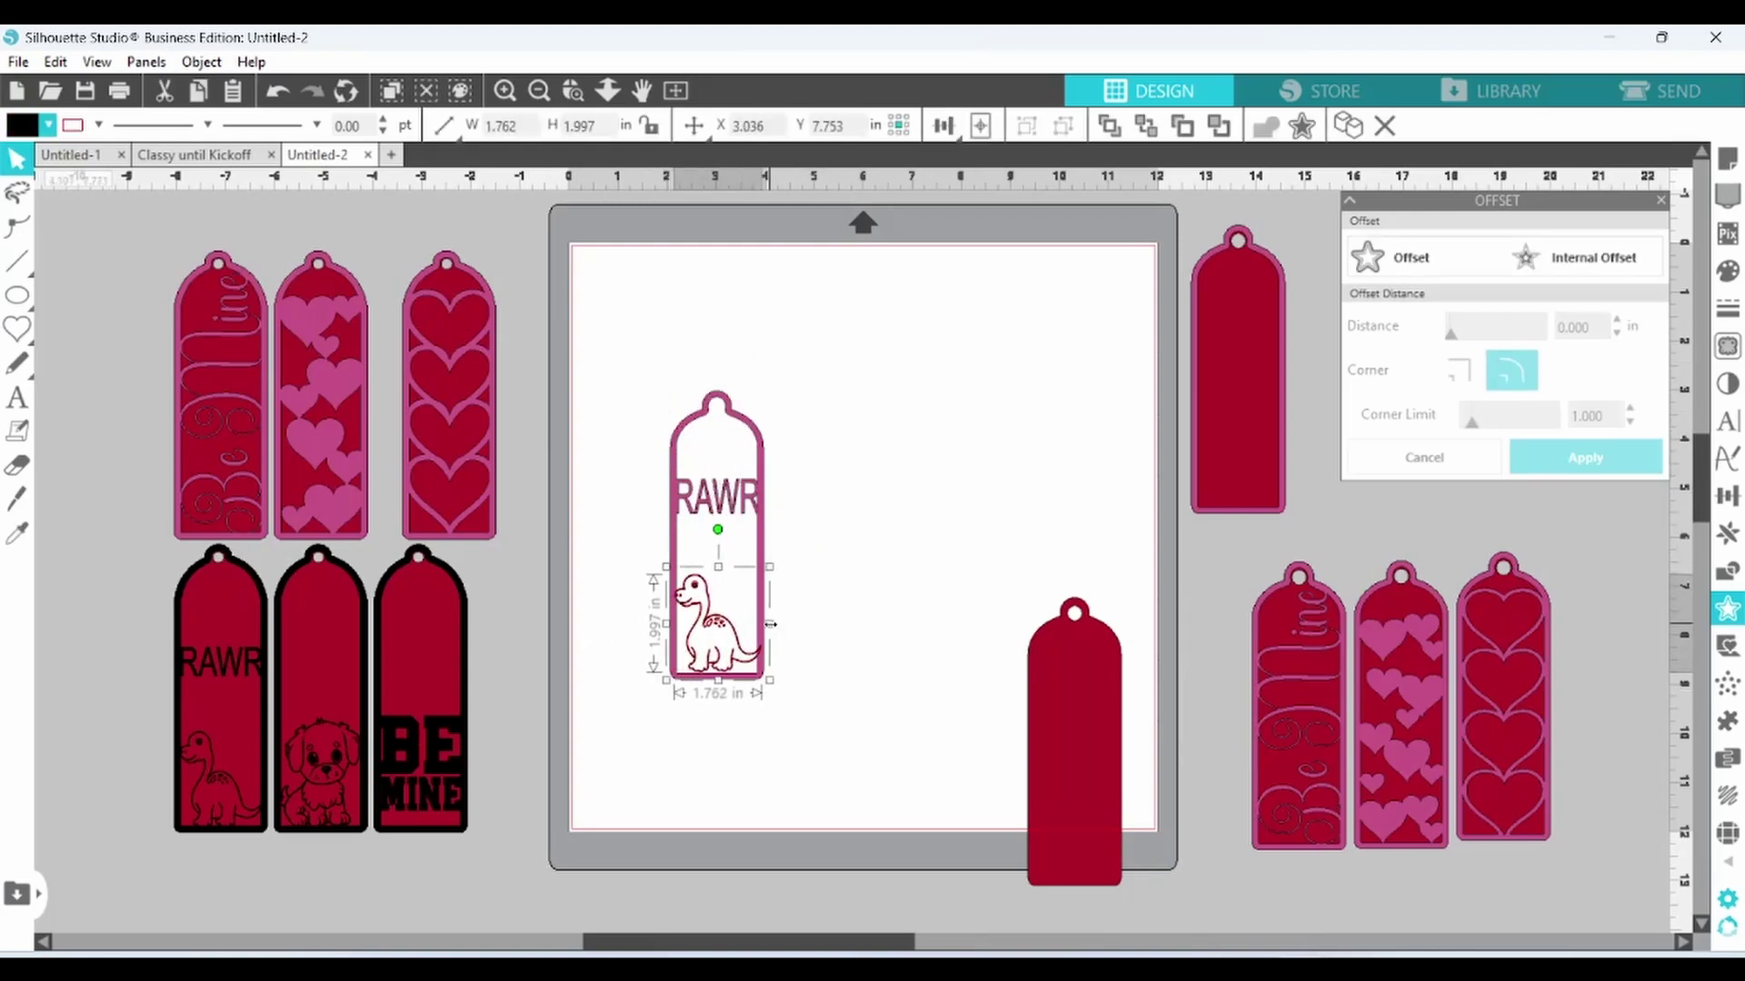
{"action": "left_click_drag", "start_coordinate": [718, 568], "coordinate": [717, 565]}
{"action": "left_click", "coordinate": [716, 649]}
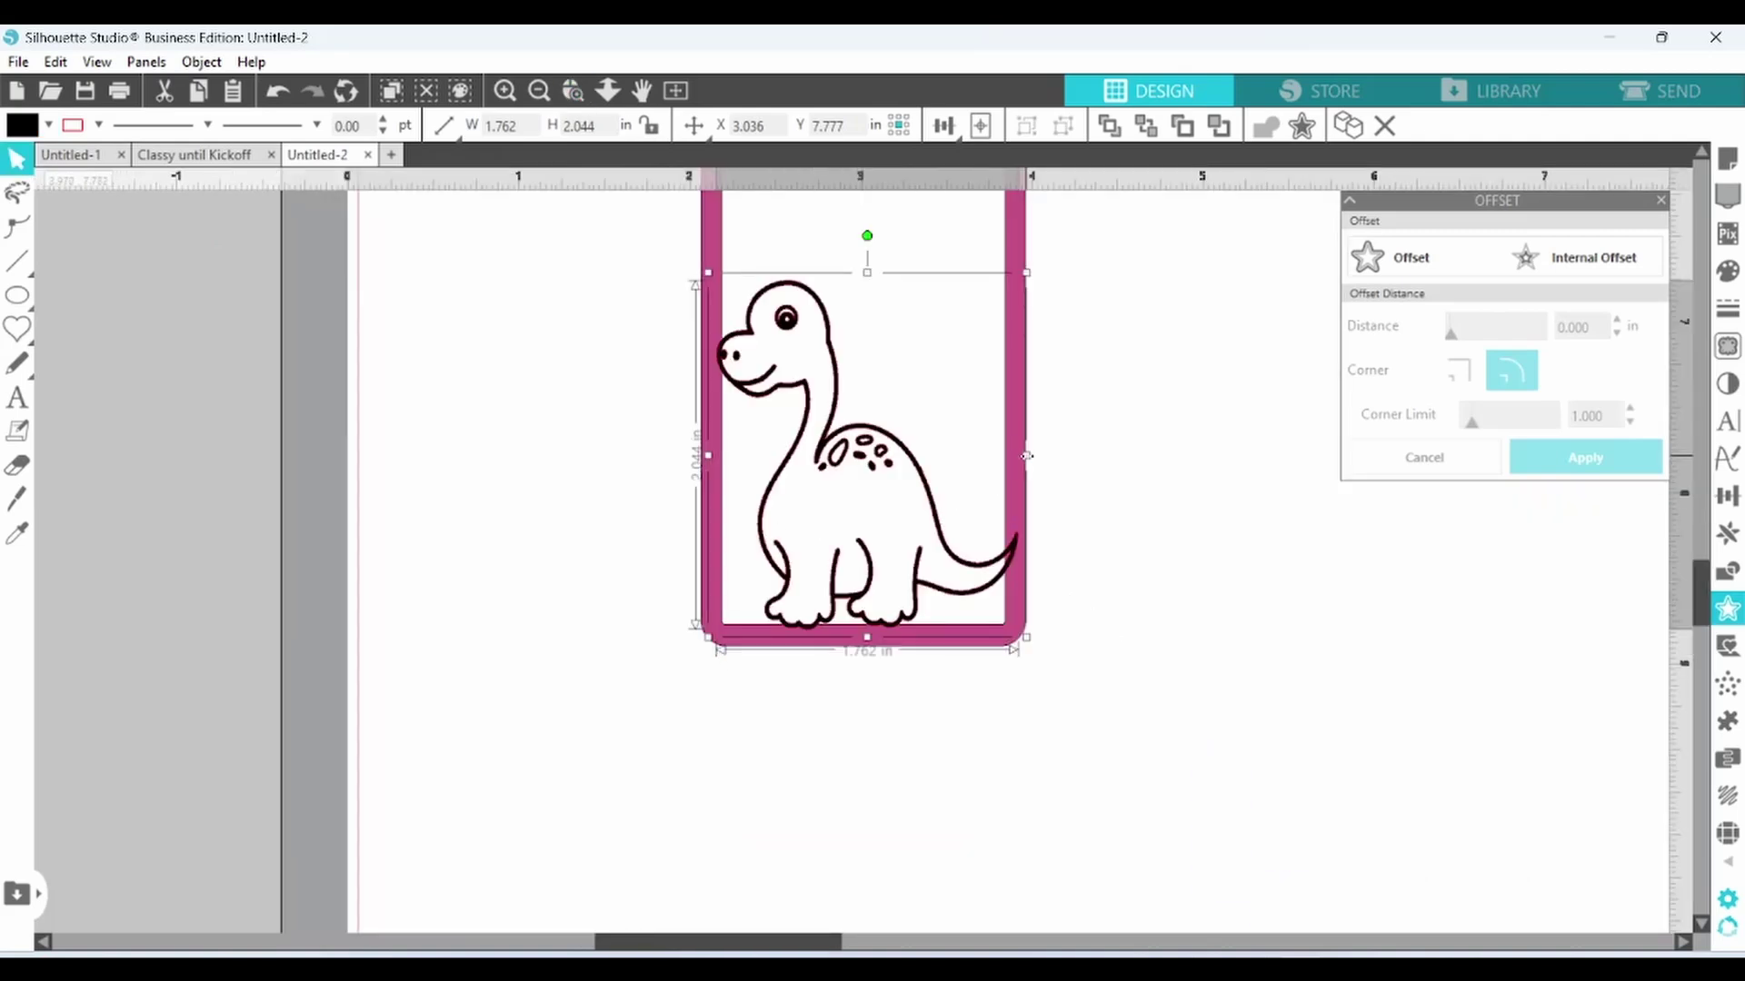
{"action": "left_click_drag", "start_coordinate": [1026, 455], "coordinate": [1019, 458]}
Weld the dinosaur to the RAWR frame.
{"action": "key", "text": "ctrl+a"}
{"action": "right_click", "coordinate": [854, 540]}
{"action": "left_click", "coordinate": [935, 630]}
Centre the RAWR dinosaur frame on the red backing and fill the frame with black.
{"action": "left_click", "coordinate": [675, 91]}
{"action": "left_click", "coordinate": [1075, 740], "text": "shift"}
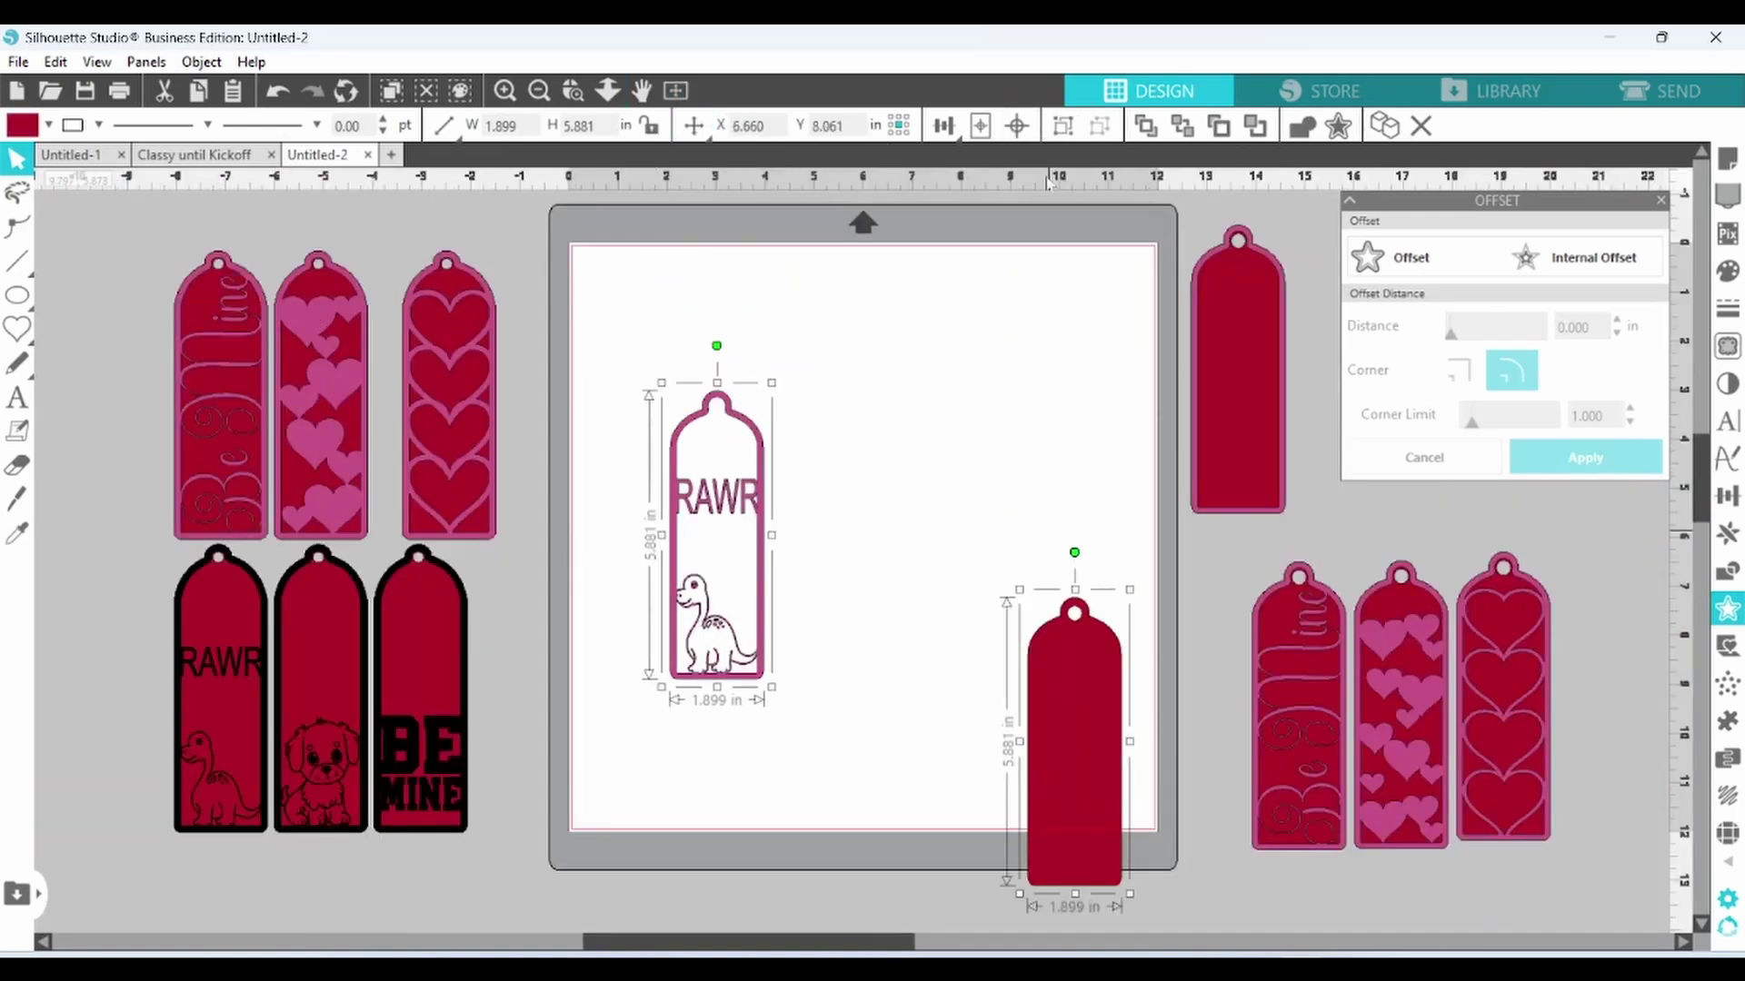
{"action": "left_click", "coordinate": [1014, 125]}
{"action": "left_click", "coordinate": [895, 599]}
{"action": "left_click", "coordinate": [49, 125]}
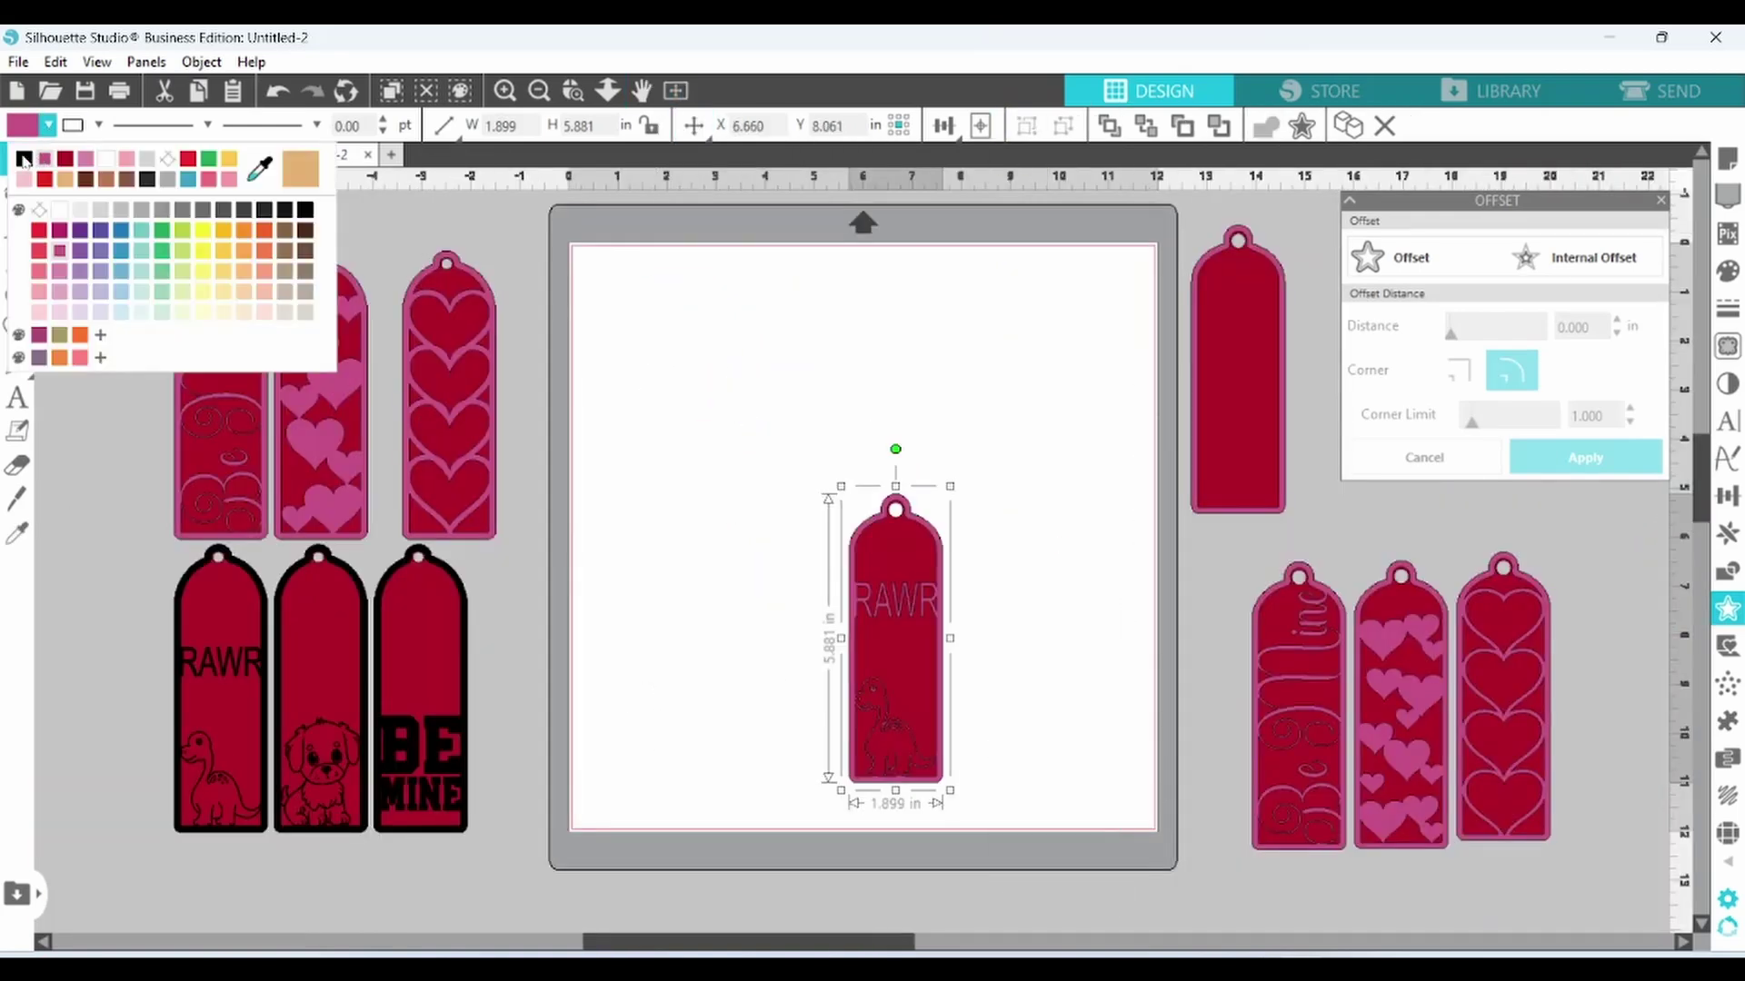
{"action": "left_click", "coordinate": [24, 157]}
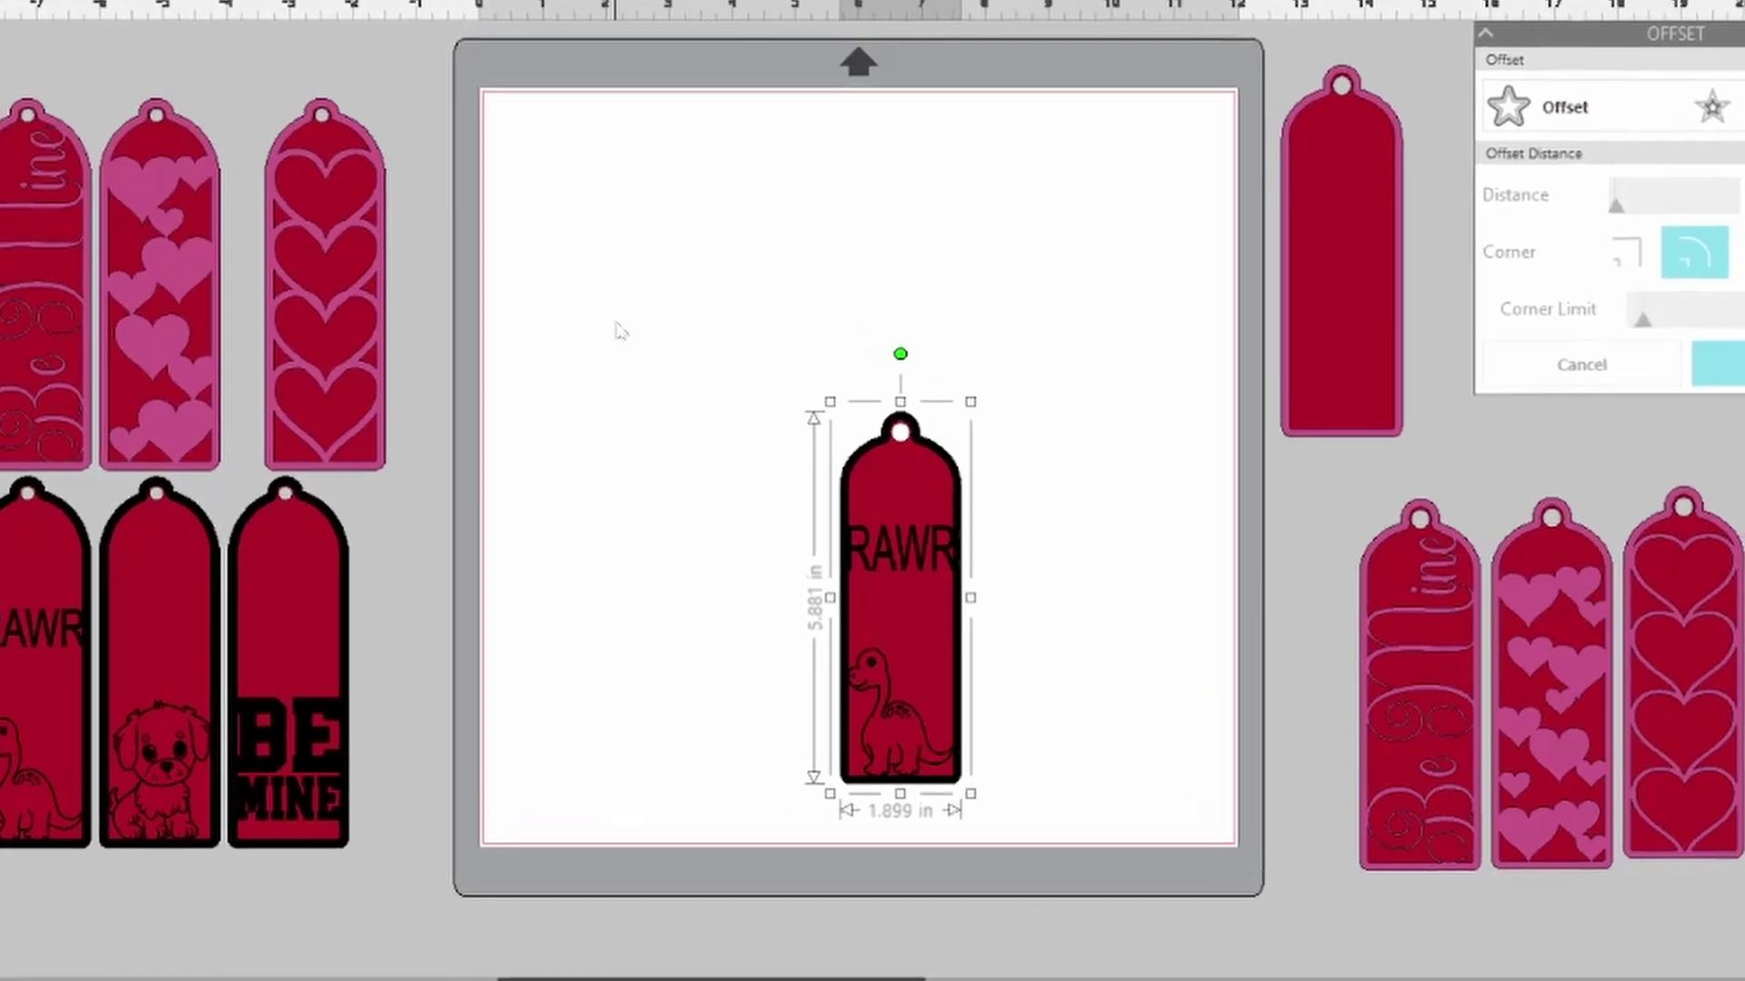
Group the black RAWR frame with its red backing and move the bookmark off the page.
{"action": "left_click_drag", "start_coordinate": [647, 373], "coordinate": [848, 572]}
{"action": "left_click_drag", "start_coordinate": [836, 511], "coordinate": [952, 569]}
{"action": "right_click", "coordinate": [951, 567]}
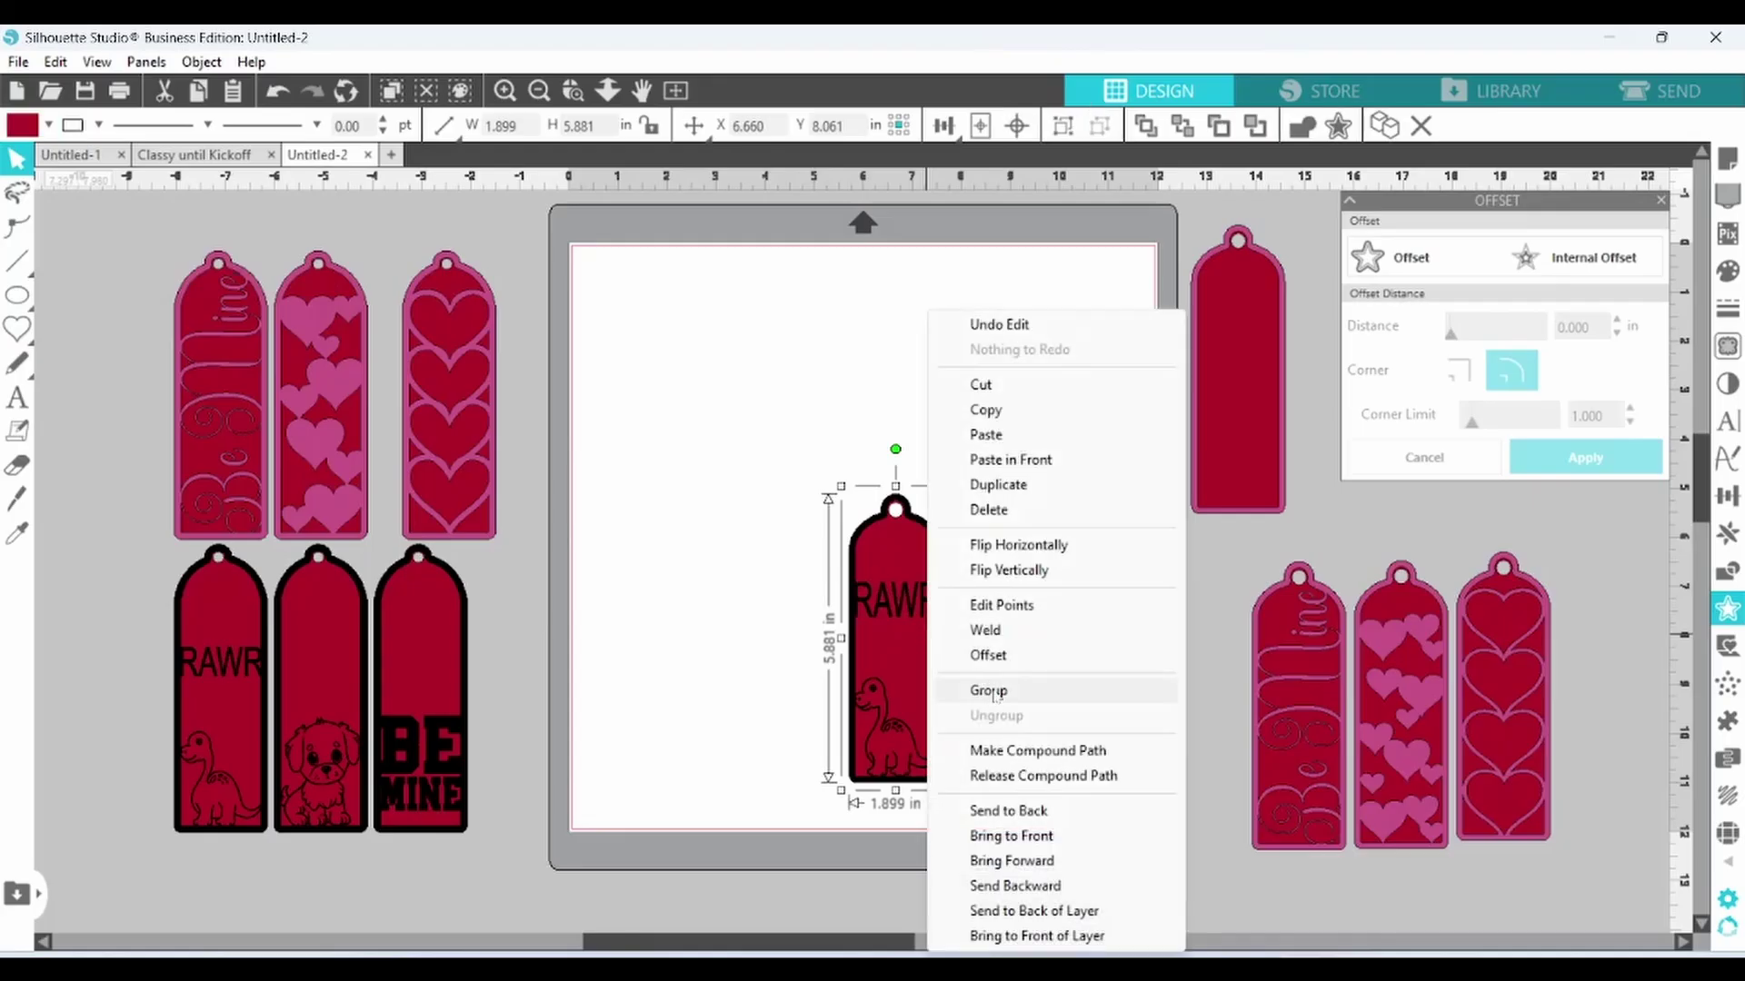
{"action": "left_click", "coordinate": [993, 695]}
{"action": "left_click_drag", "start_coordinate": [916, 663], "coordinate": [1328, 431]}
Bring the spare blank bookmark onto the page, ungroup it and separate the pink frame from the red backing.
{"action": "left_click", "coordinate": [1231, 345]}
{"action": "left_click", "coordinate": [1346, 124]}
{"action": "left_click_drag", "start_coordinate": [1247, 324], "coordinate": [666, 373]}
{"action": "right_click", "coordinate": [668, 372]}
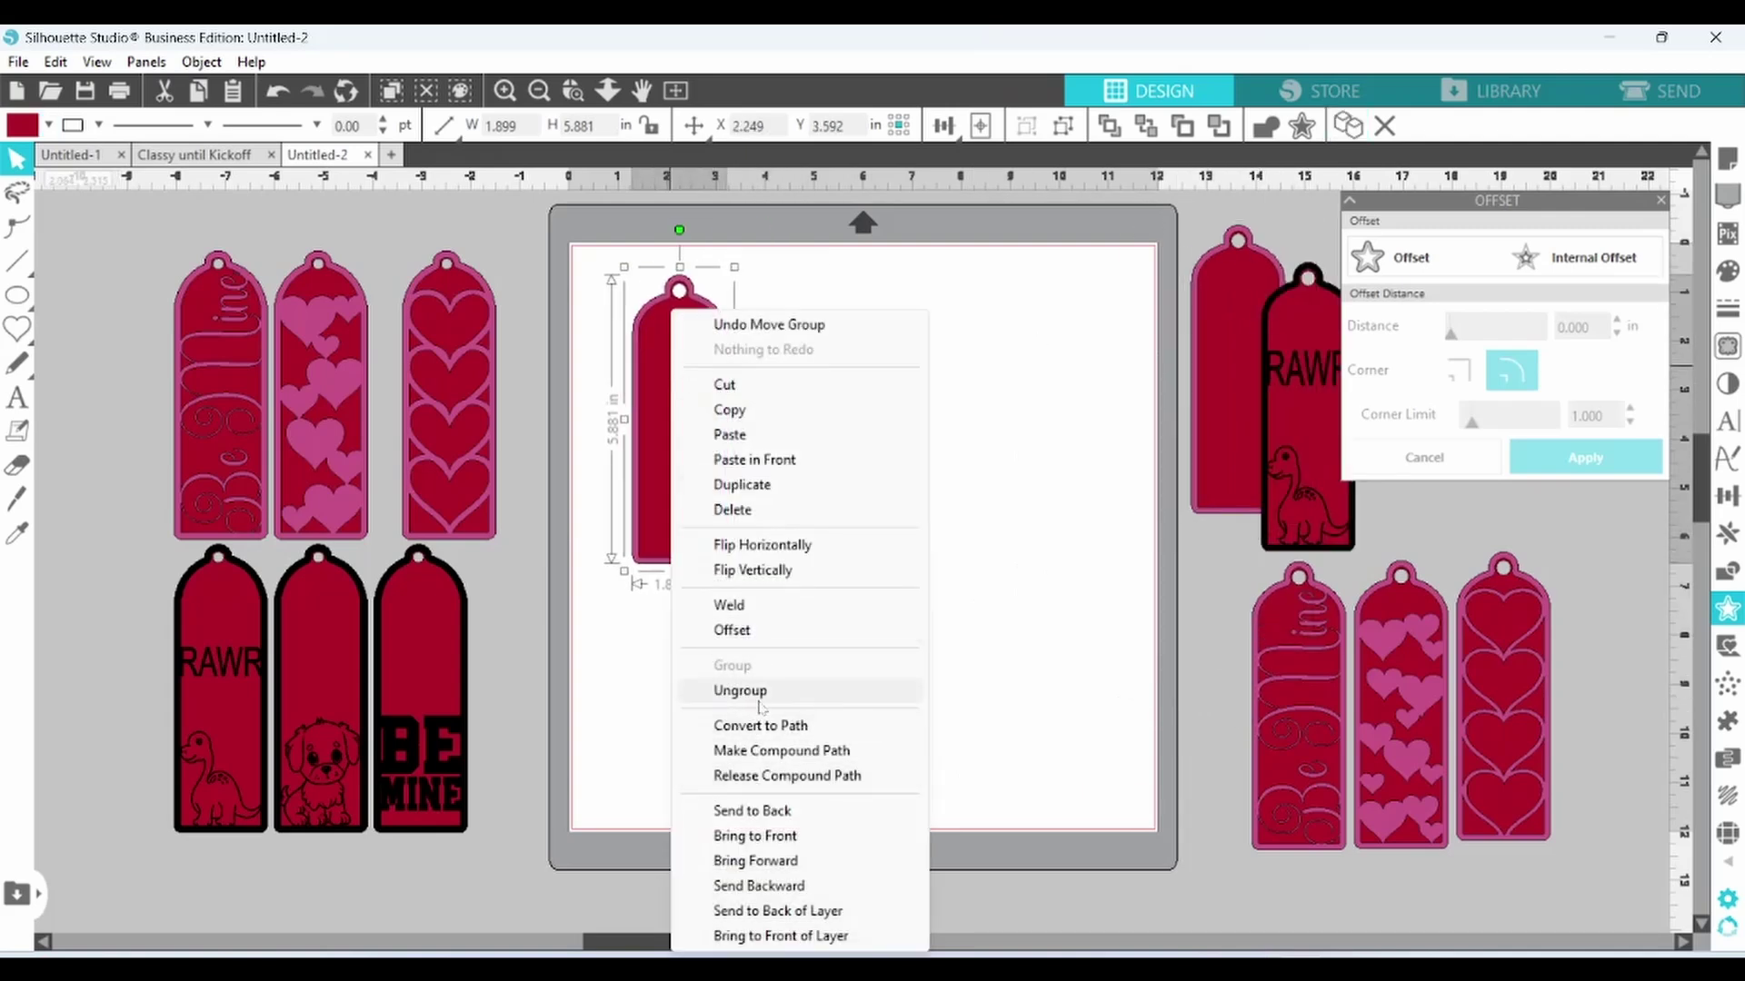
{"action": "left_click", "coordinate": [762, 696]}
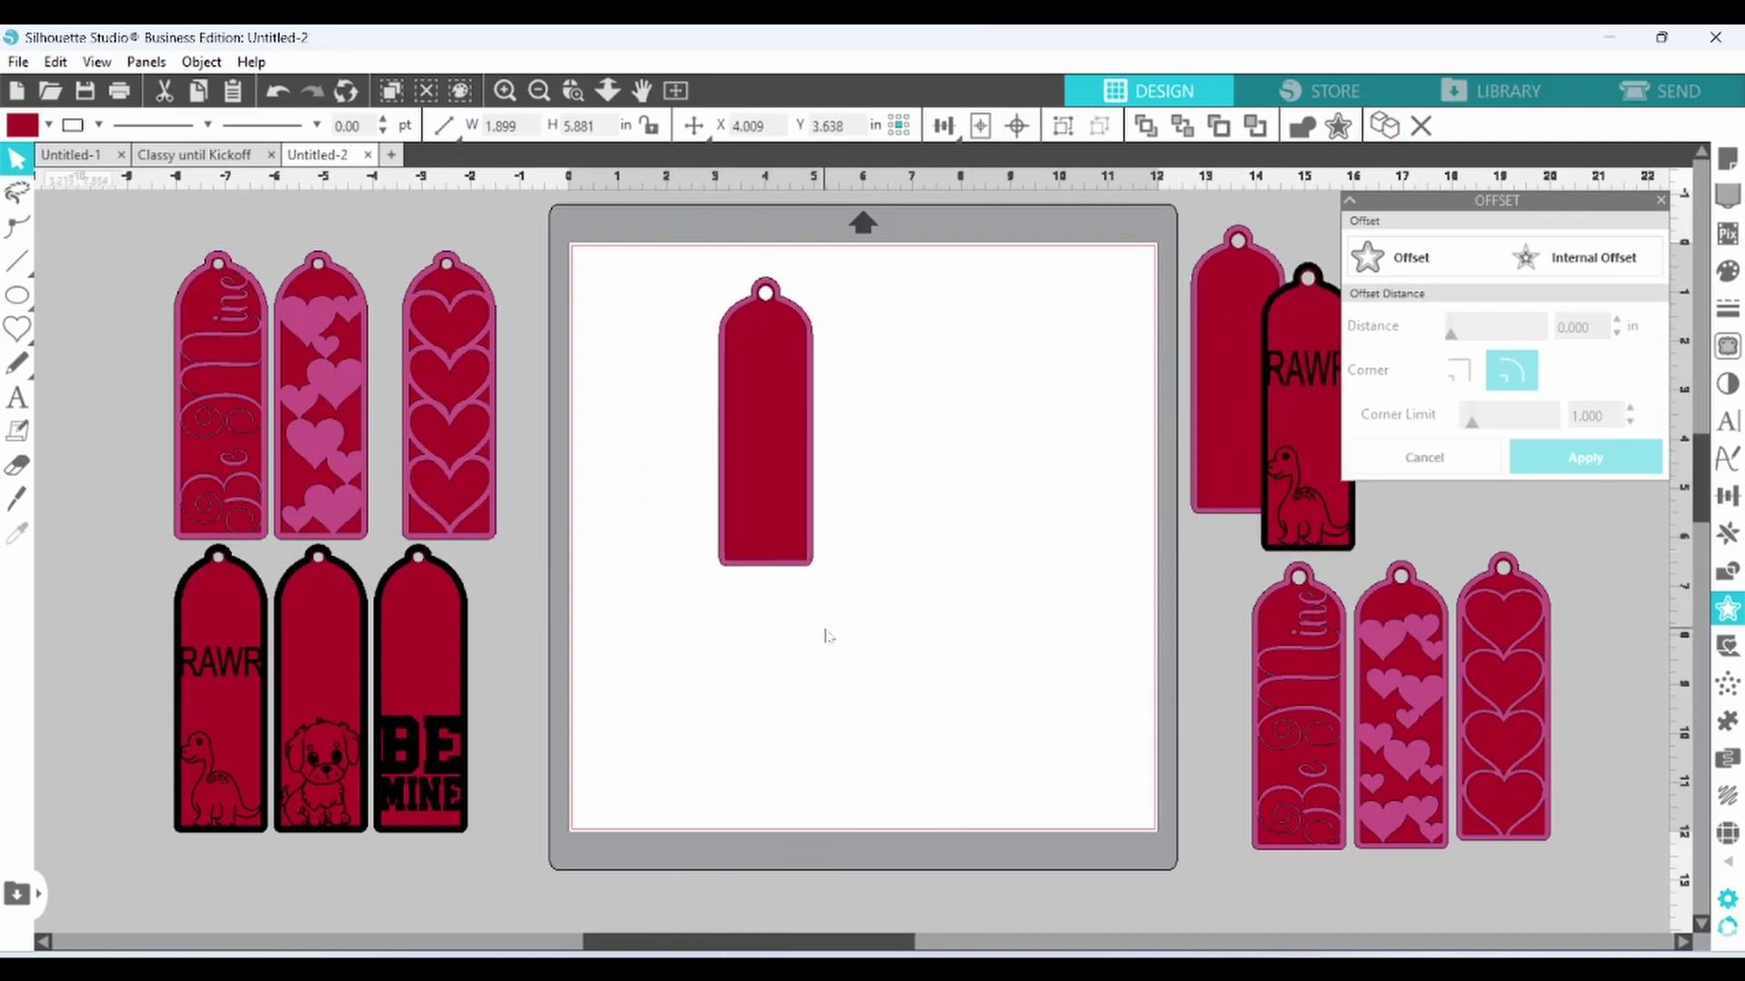
{"action": "left_click", "coordinate": [826, 635]}
{"action": "left_click_drag", "start_coordinate": [809, 363], "coordinate": [919, 364]}
{"action": "left_click", "coordinate": [954, 308]}
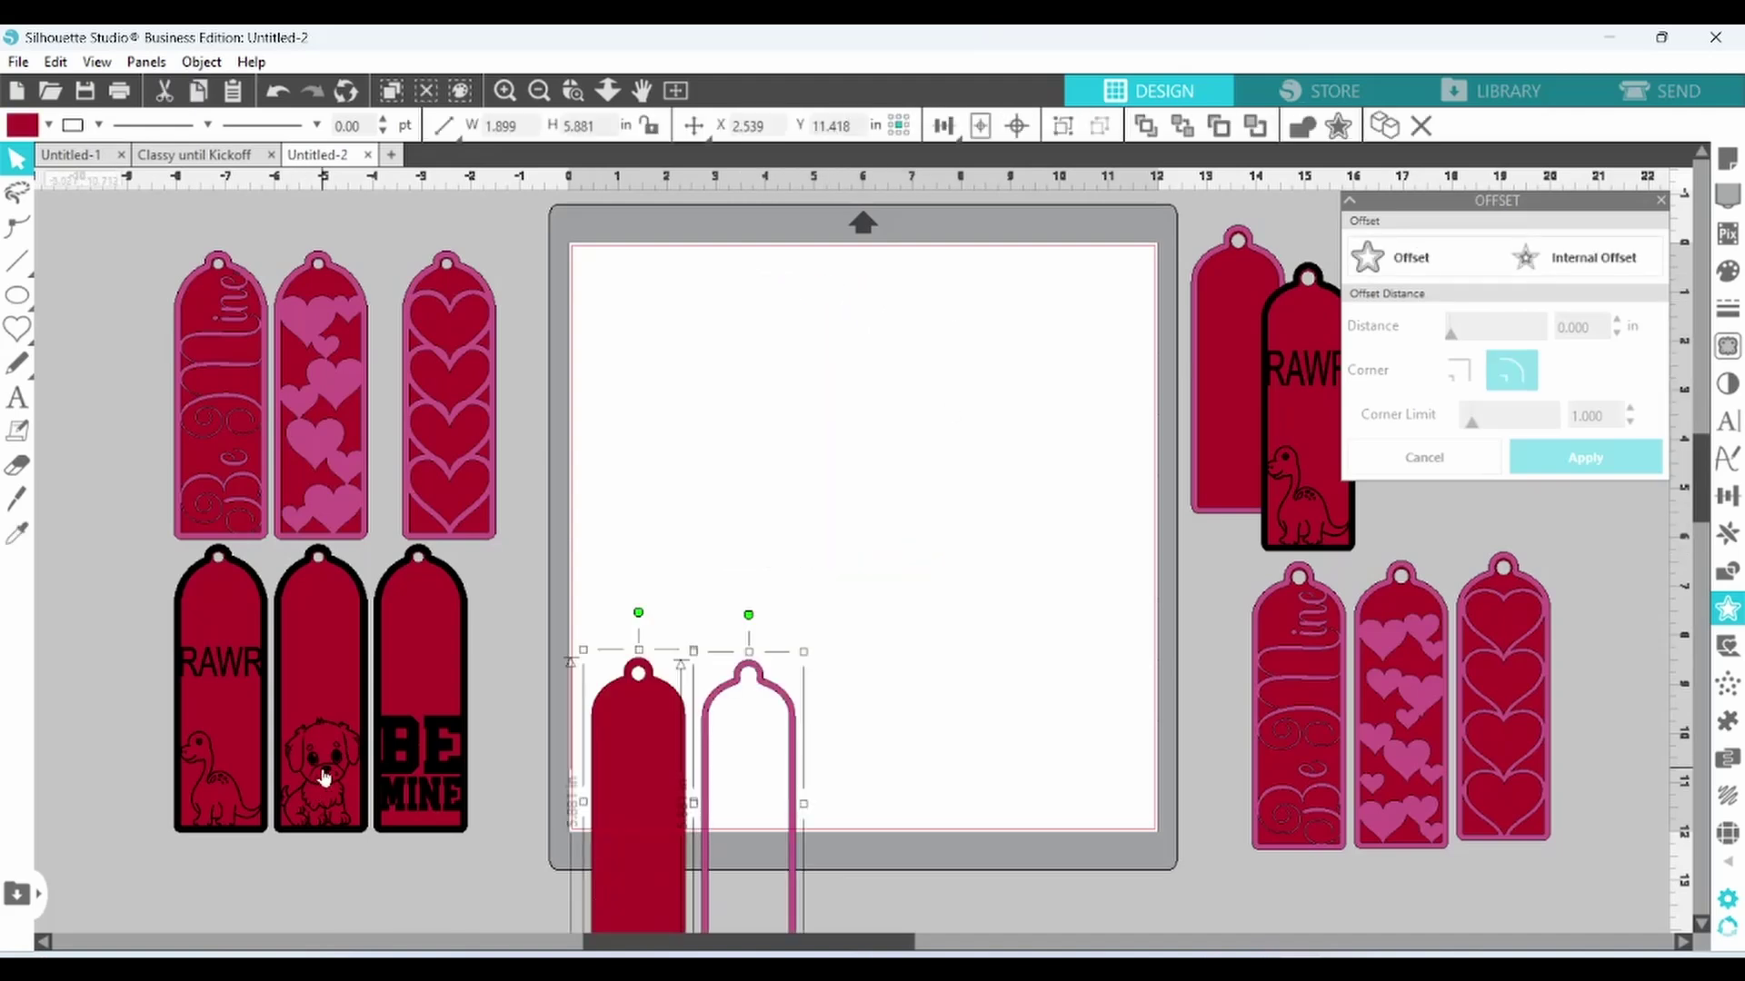
Merge the puppy image into the design and scale it to about 4.85 in wide.
{"action": "left_click", "coordinate": [18, 62]}
{"action": "left_click", "coordinate": [54, 213]}
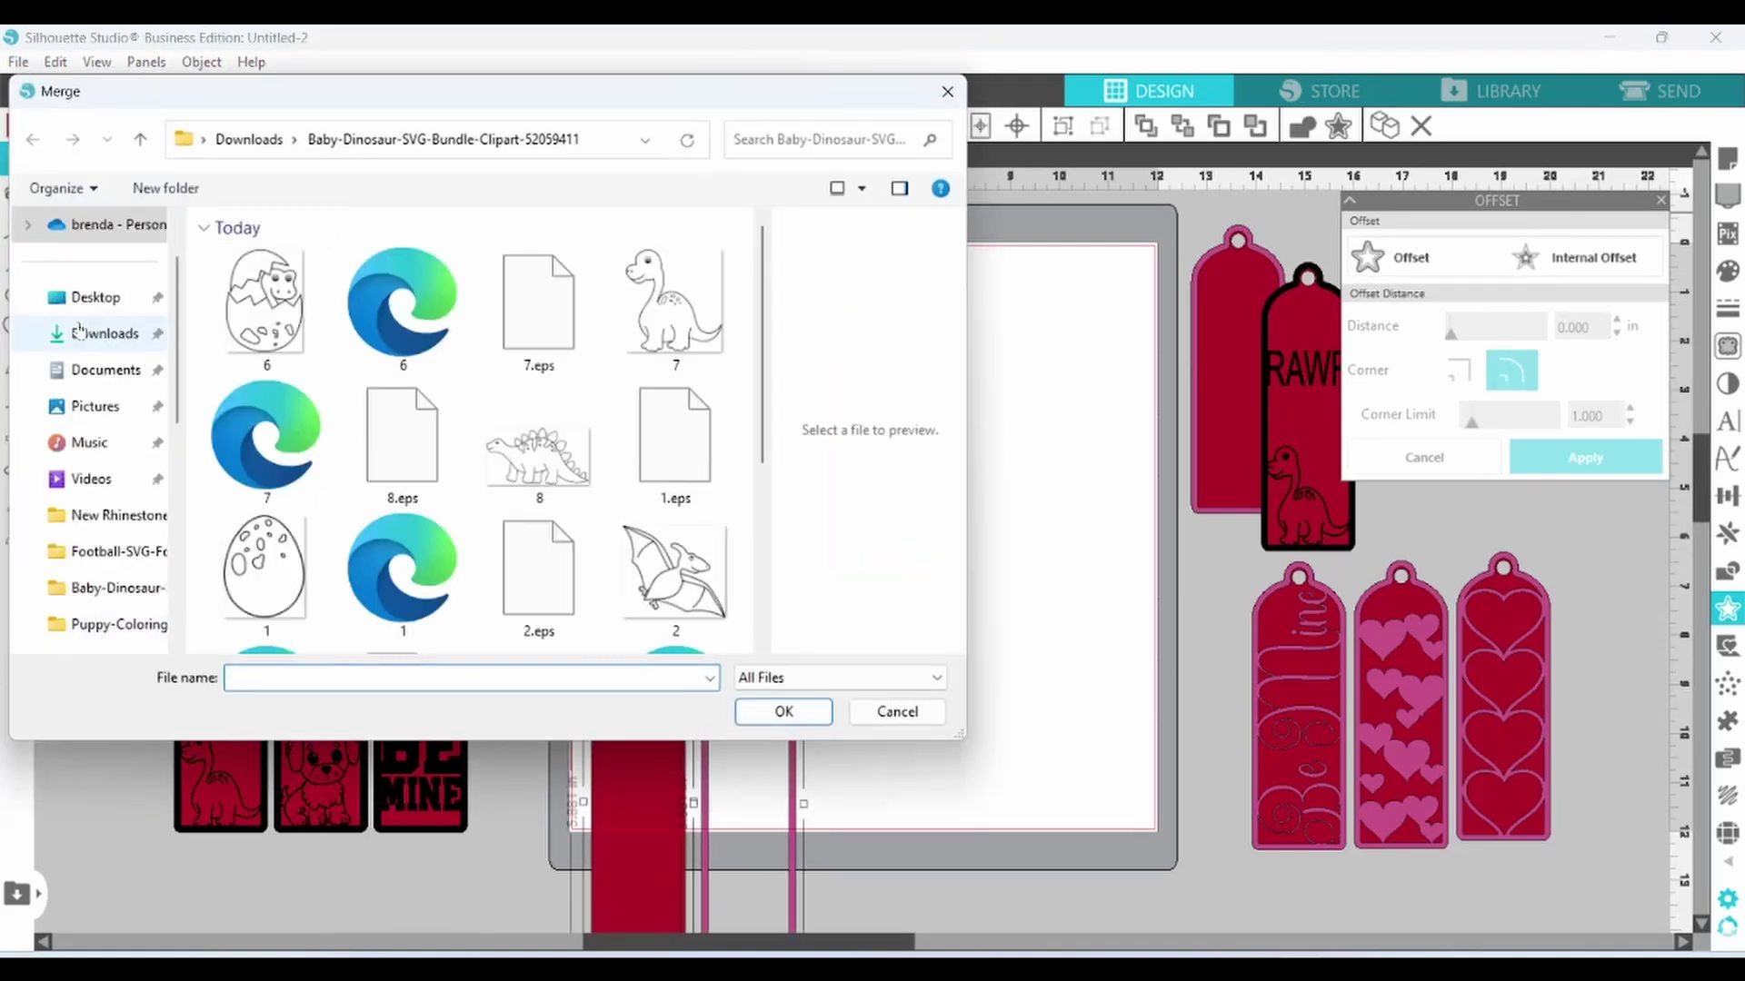
{"action": "double_click", "coordinate": [293, 443]}
{"action": "double_click", "coordinate": [287, 405]}
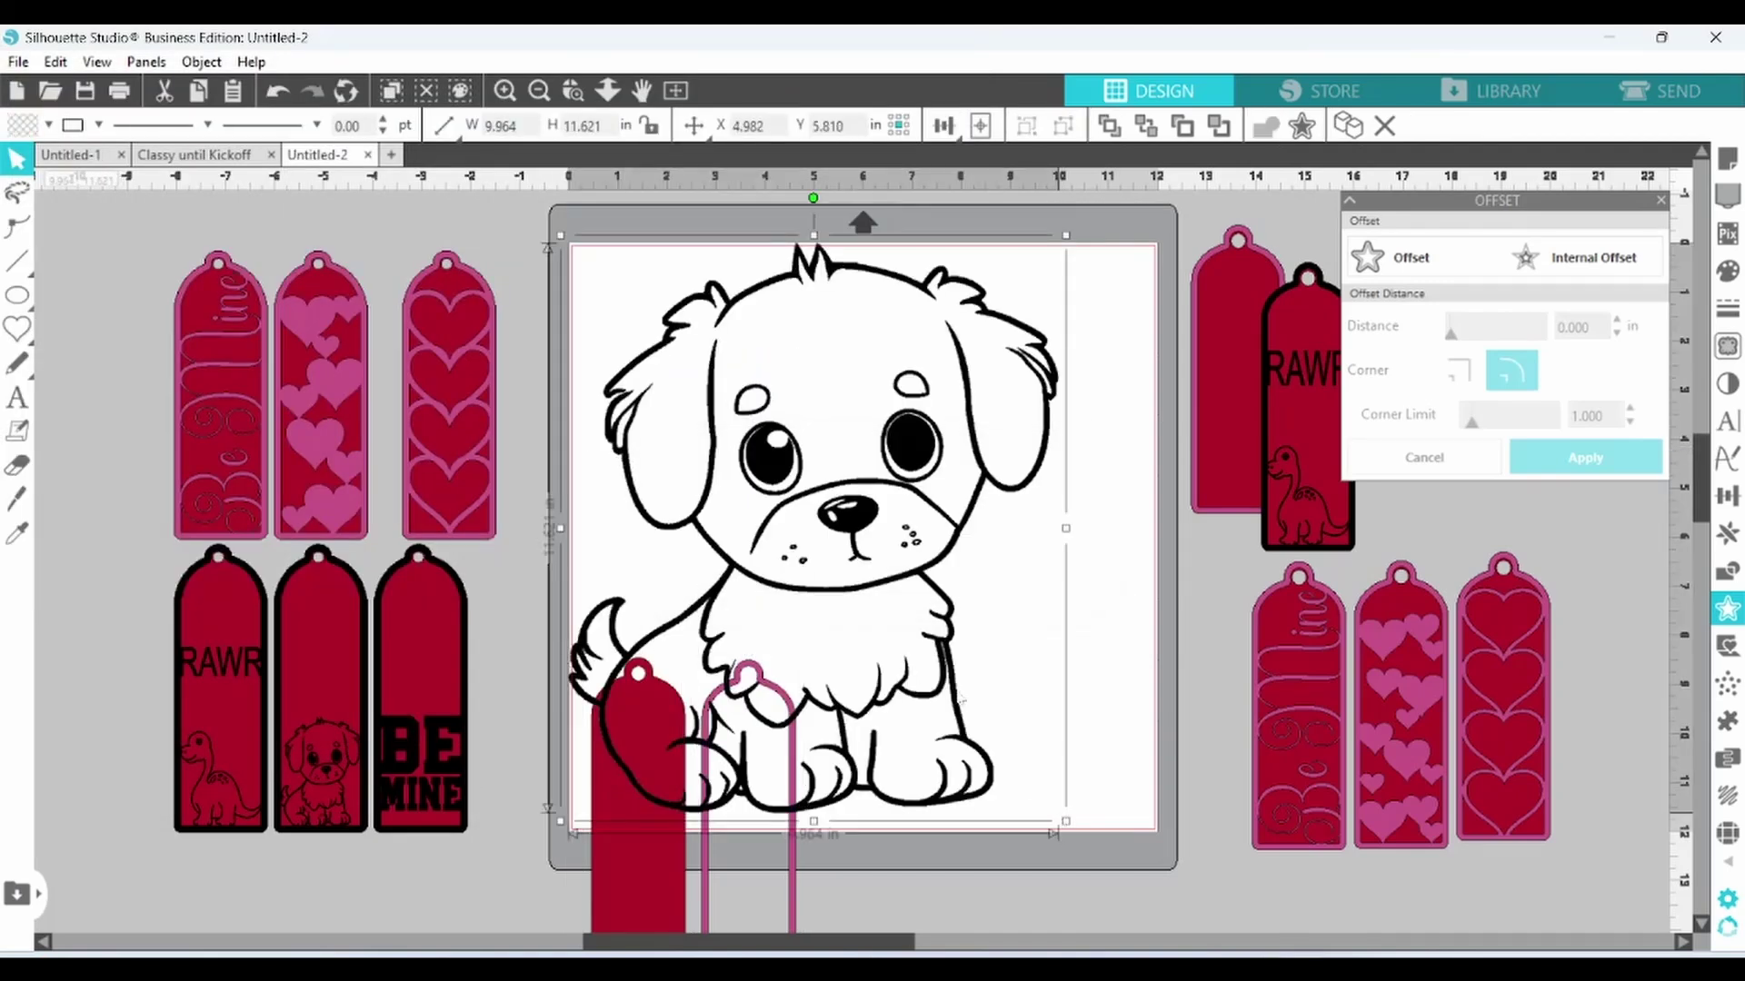
{"action": "mouse_move", "coordinate": [1061, 812]}
{"action": "left_mouse_down"}
{"action": "mouse_move", "coordinate": [803, 542]}
{"action": "mouse_move", "coordinate": [891, 540]}
{"action": "left_mouse_up"}
Trace the puppy image and remove the original picture, keeping only the traced outline.
{"action": "left_click", "coordinate": [1726, 346]}
{"action": "left_click", "coordinate": [1511, 294]}
{"action": "mouse_move", "coordinate": [594, 255]}
{"action": "left_mouse_down"}
{"action": "mouse_move", "coordinate": [990, 544]}
{"action": "mouse_move", "coordinate": [997, 575]}
{"action": "left_mouse_up"}
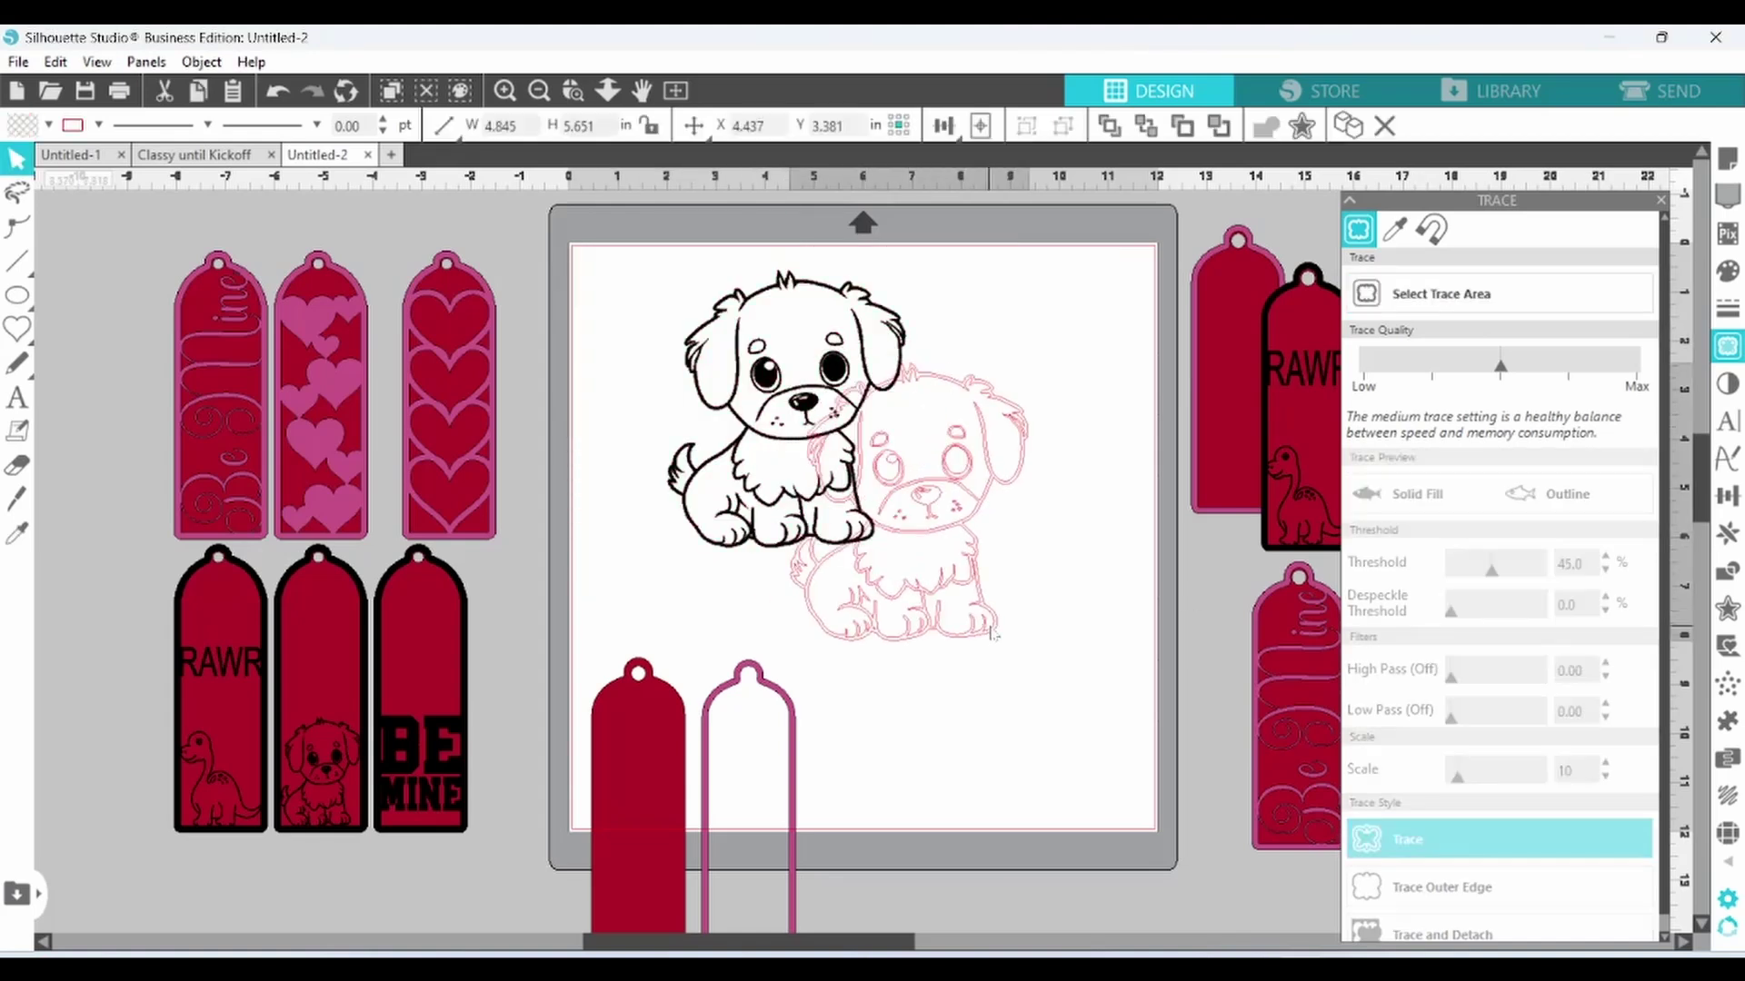
{"action": "right_click", "coordinate": [762, 556]}
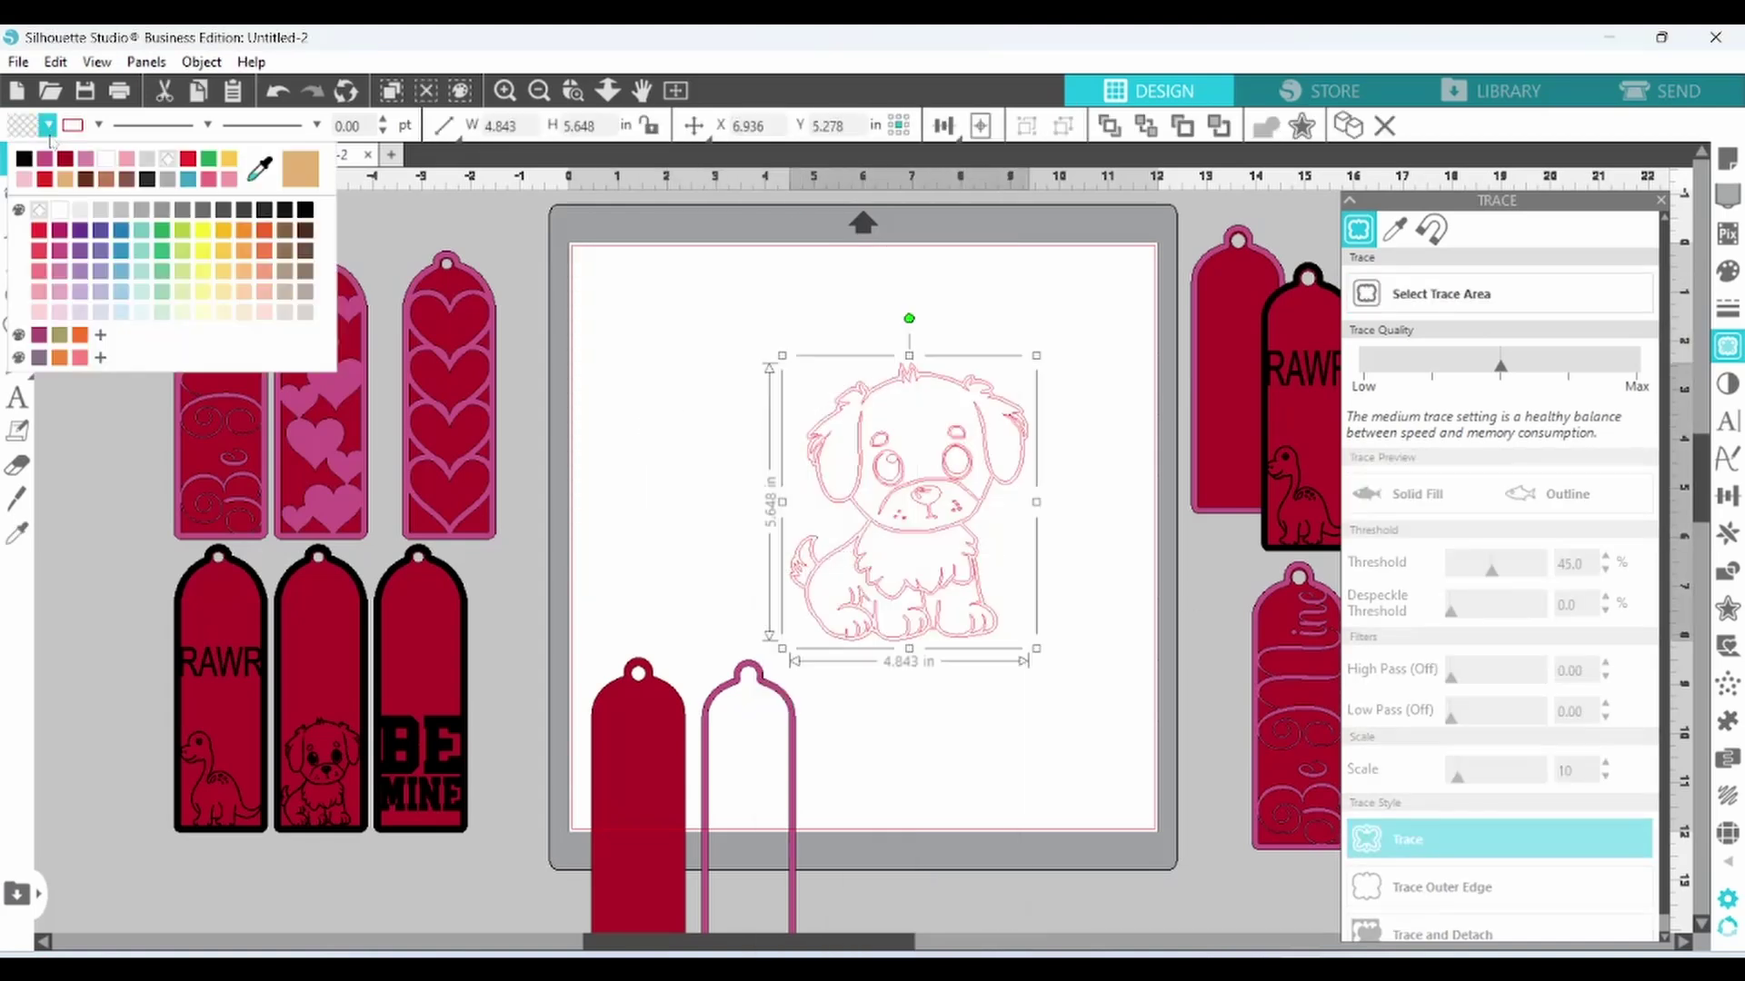
Fill the puppy trace with black and move the empty frame and red backing fully onto the page.
{"action": "left_click", "coordinate": [711, 747]}
{"action": "left_click_drag", "start_coordinate": [711, 747], "coordinate": [769, 409]}
{"action": "left_click", "coordinate": [986, 405]}
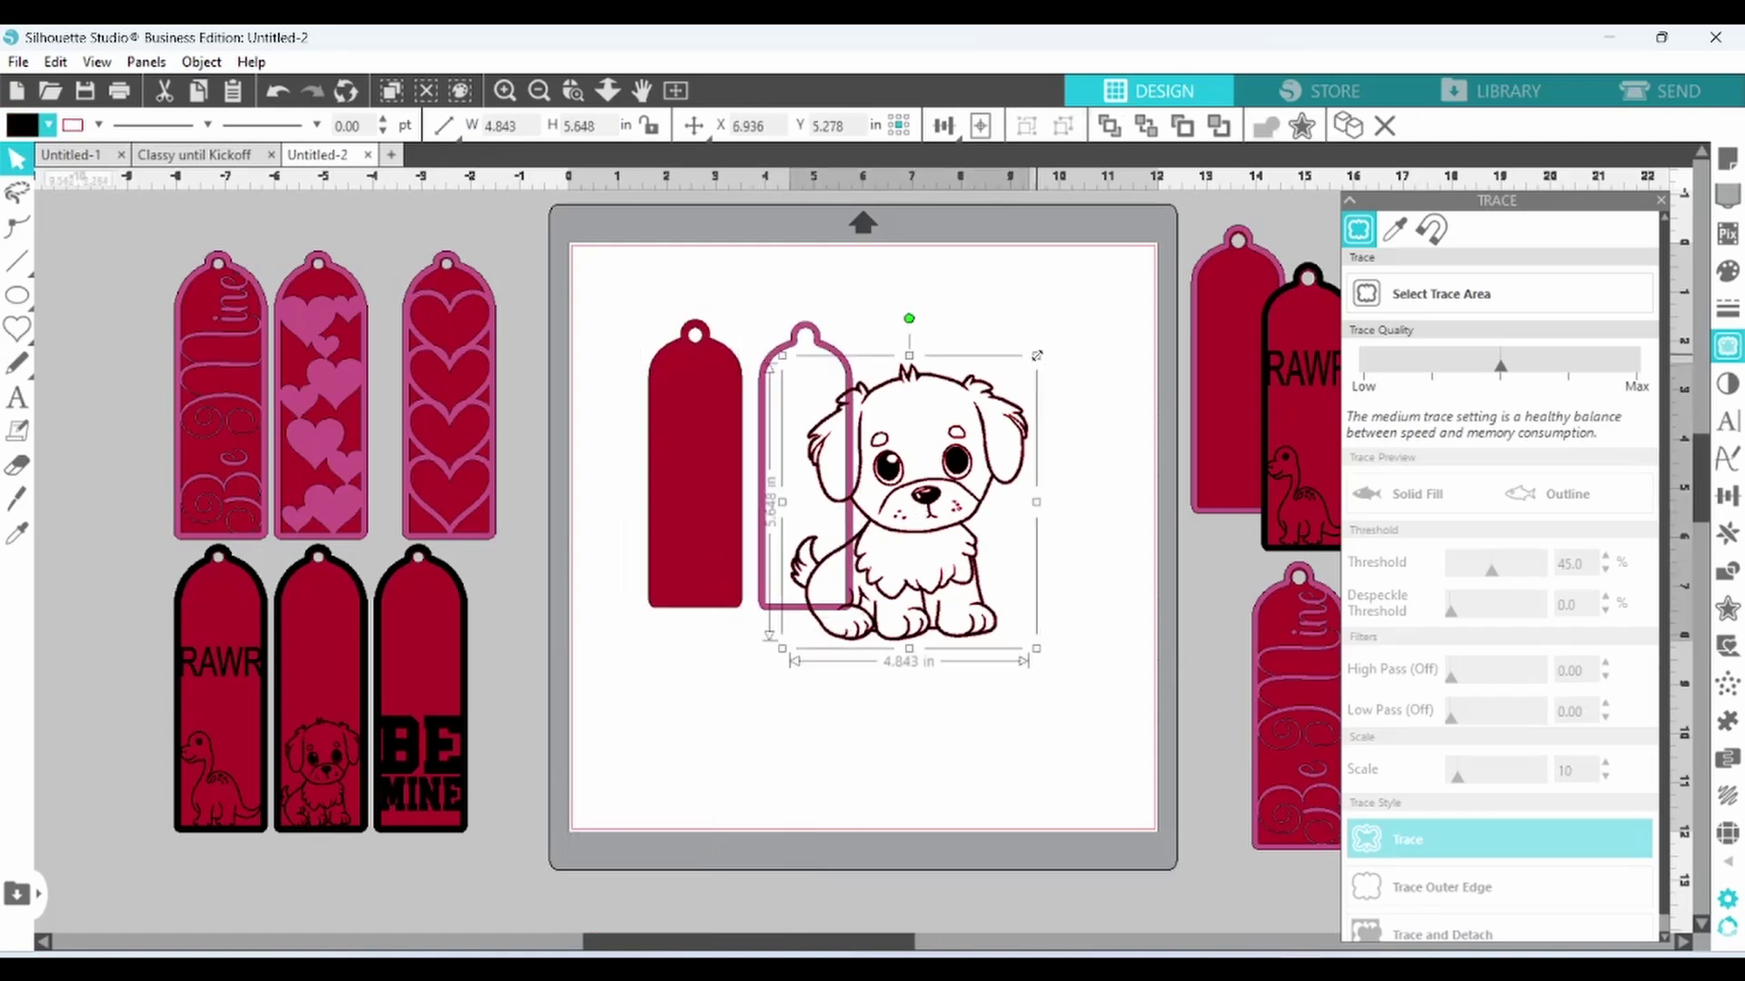
Fit the puppy in the frame's lower end, about 1.7 in wide and 2.4 in high, overlapping the frame's edges.
{"action": "left_click_drag", "start_coordinate": [1036, 357], "coordinate": [905, 506]}
{"action": "left_click_drag", "start_coordinate": [899, 567], "coordinate": [861, 542]}
{"action": "left_click_drag", "start_coordinate": [860, 474], "coordinate": [855, 478]}
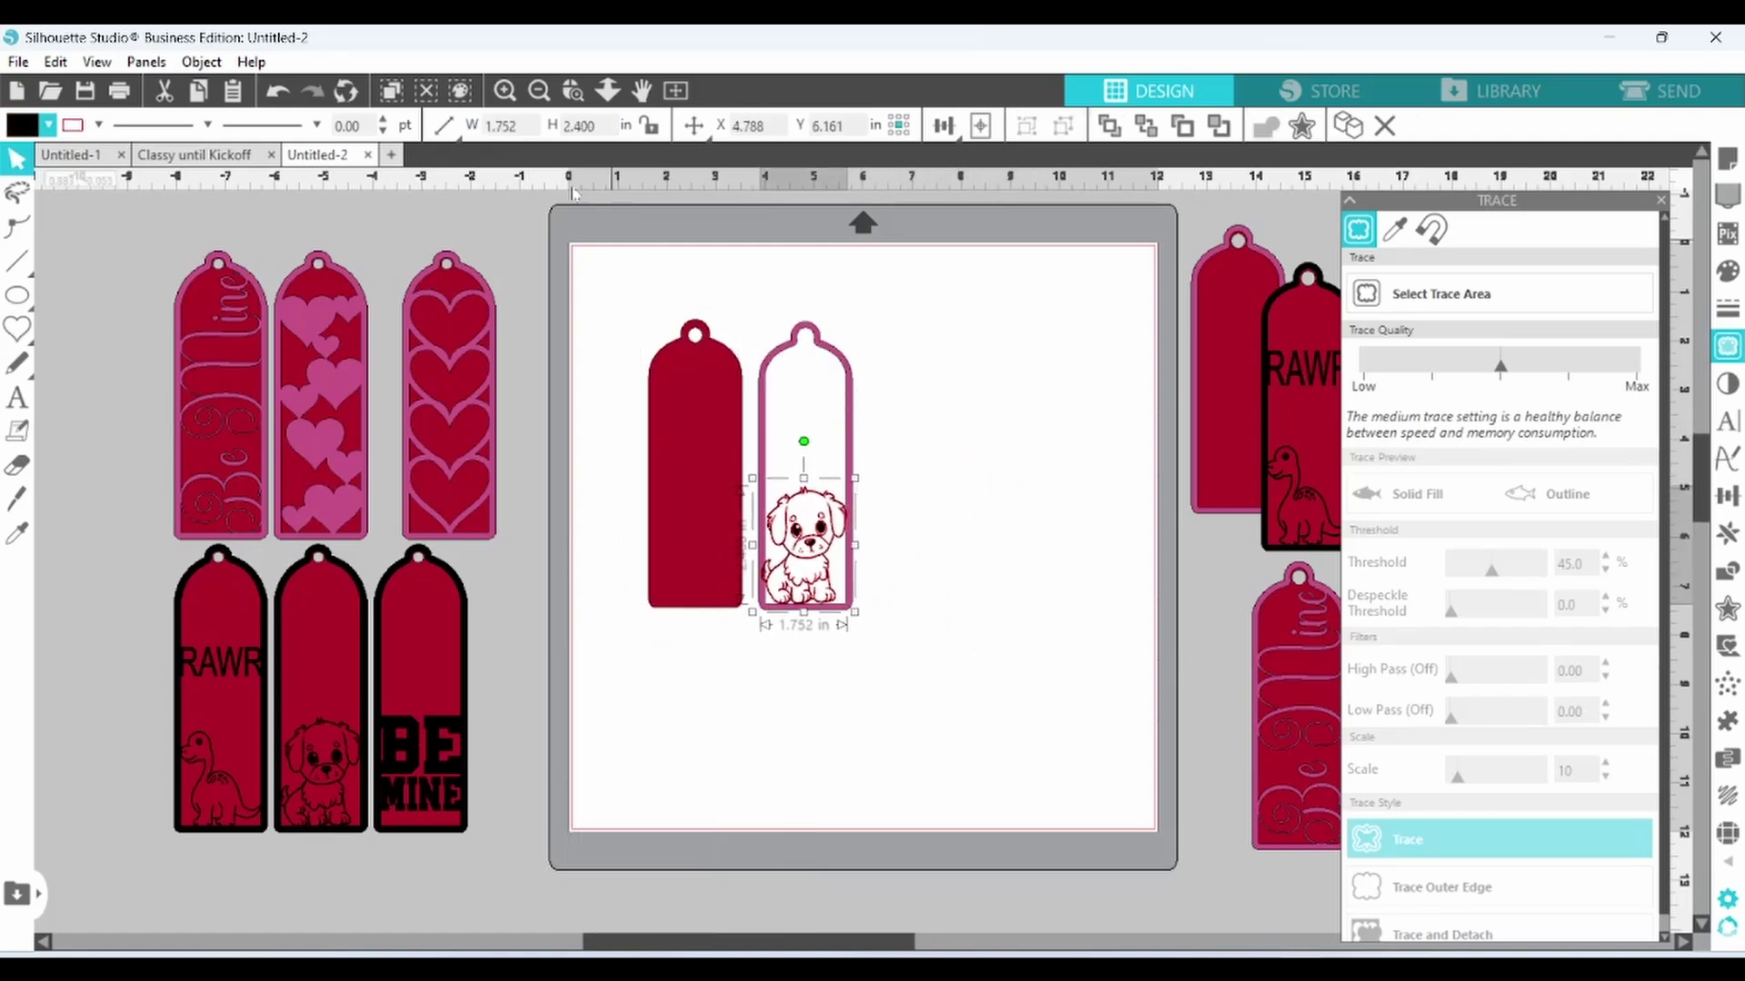
{"action": "left_click", "coordinate": [832, 610]}
{"action": "left_click_drag", "start_coordinate": [653, 443], "coordinate": [660, 442]}
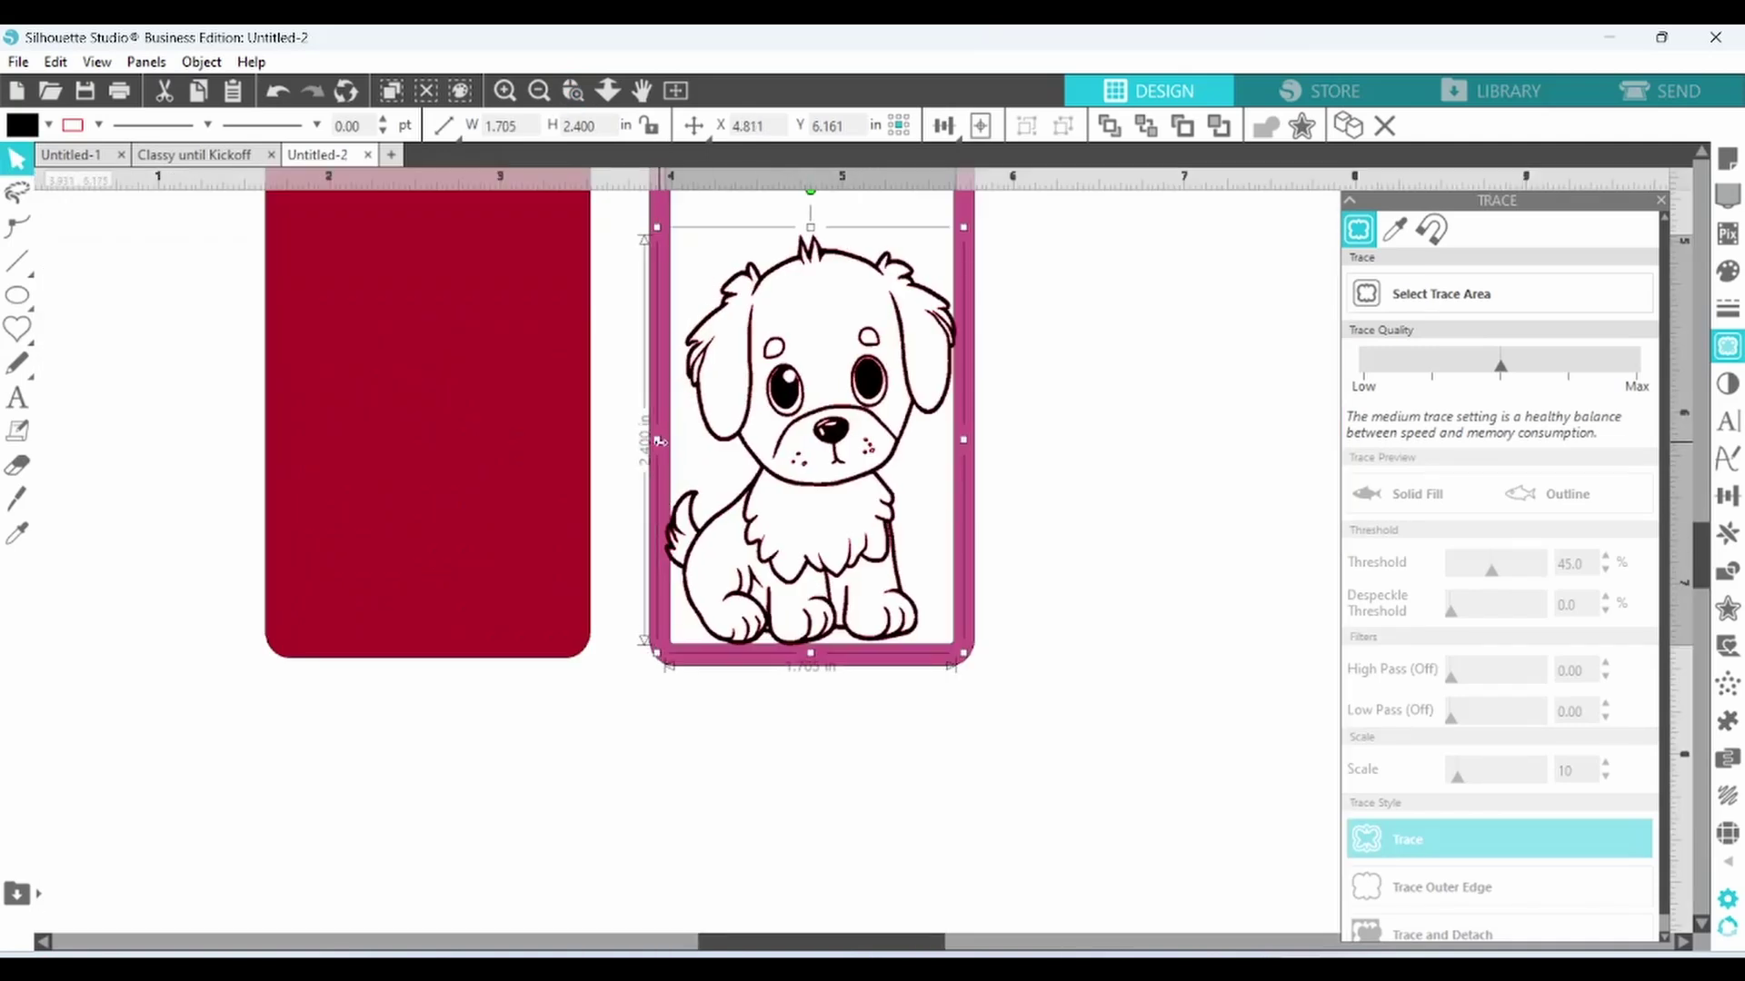
{"action": "left_click_drag", "start_coordinate": [788, 471], "coordinate": [788, 474]}
Weld the puppy to the frame and fill the combined shape with black.
{"action": "left_click_drag", "start_coordinate": [1021, 367], "coordinate": [691, 427]}
{"action": "right_click", "coordinate": [878, 422]}
{"action": "left_click", "coordinate": [937, 632]}
{"action": "left_click", "coordinate": [48, 126]}
{"action": "left_click", "coordinate": [25, 157]}
{"action": "left_click", "coordinate": [674, 90]}
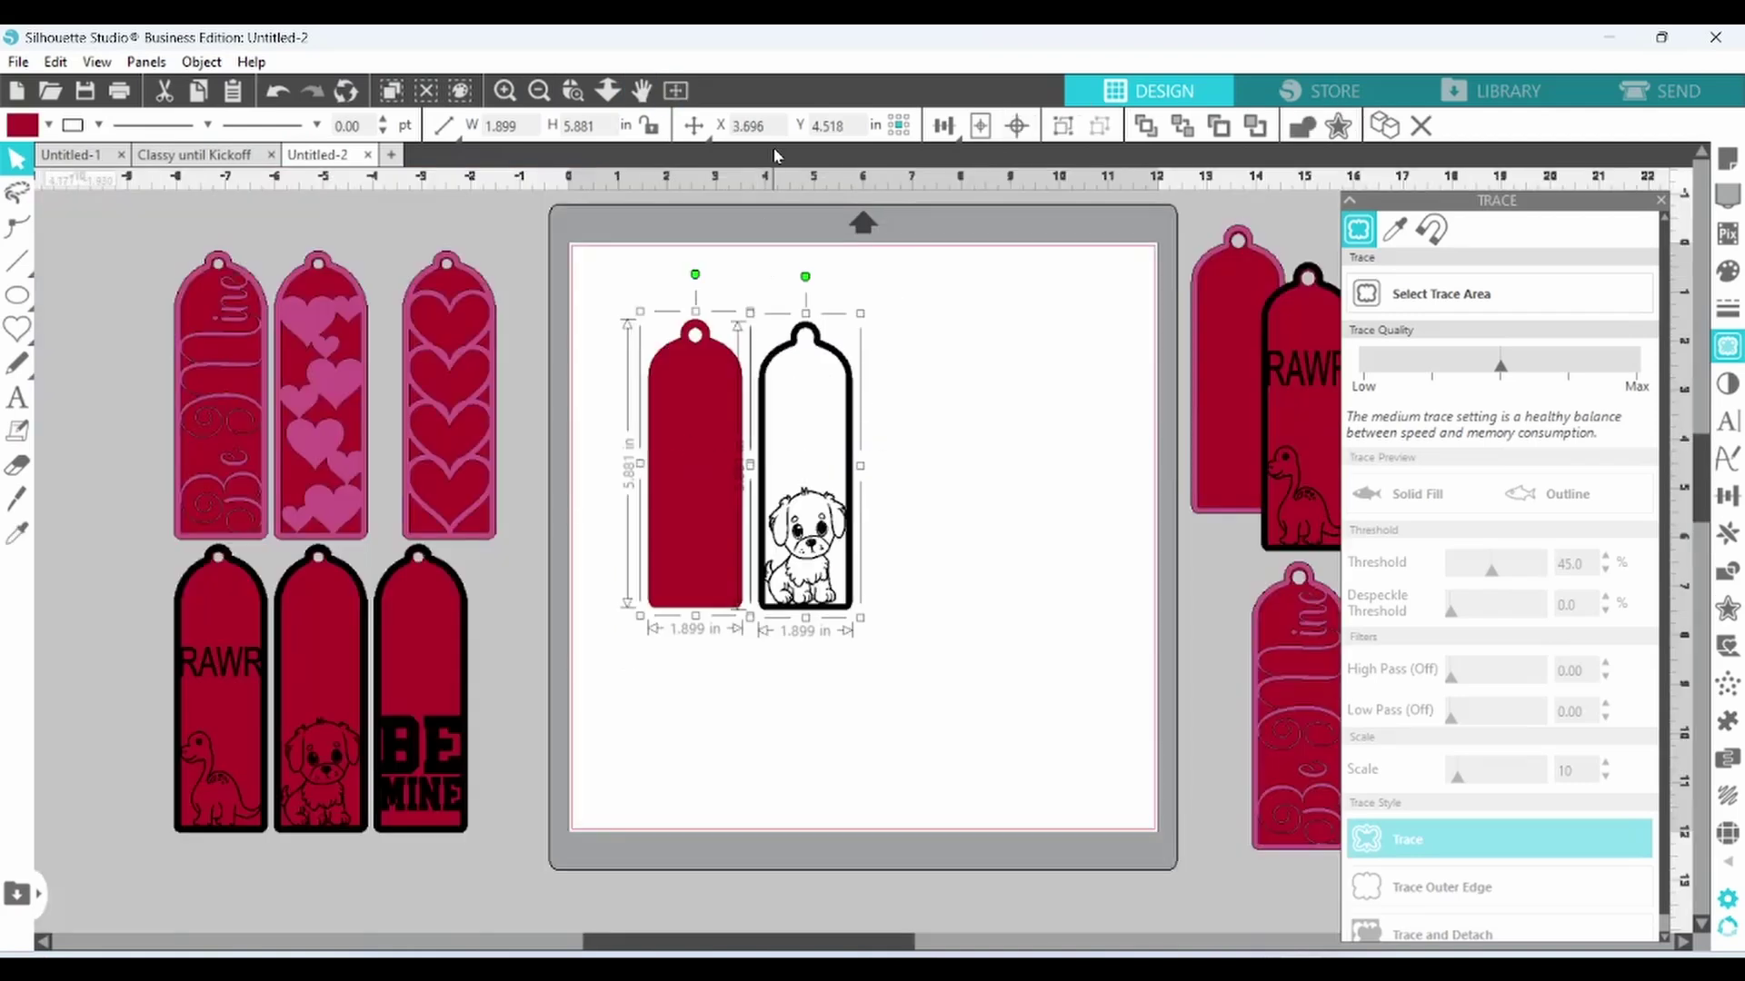
Centre the puppy frame on its red backing, group them and move the bookmark off the page.
{"action": "left_click", "coordinate": [1015, 126]}
{"action": "right_click", "coordinate": [765, 454]}
{"action": "left_click", "coordinate": [807, 694]}
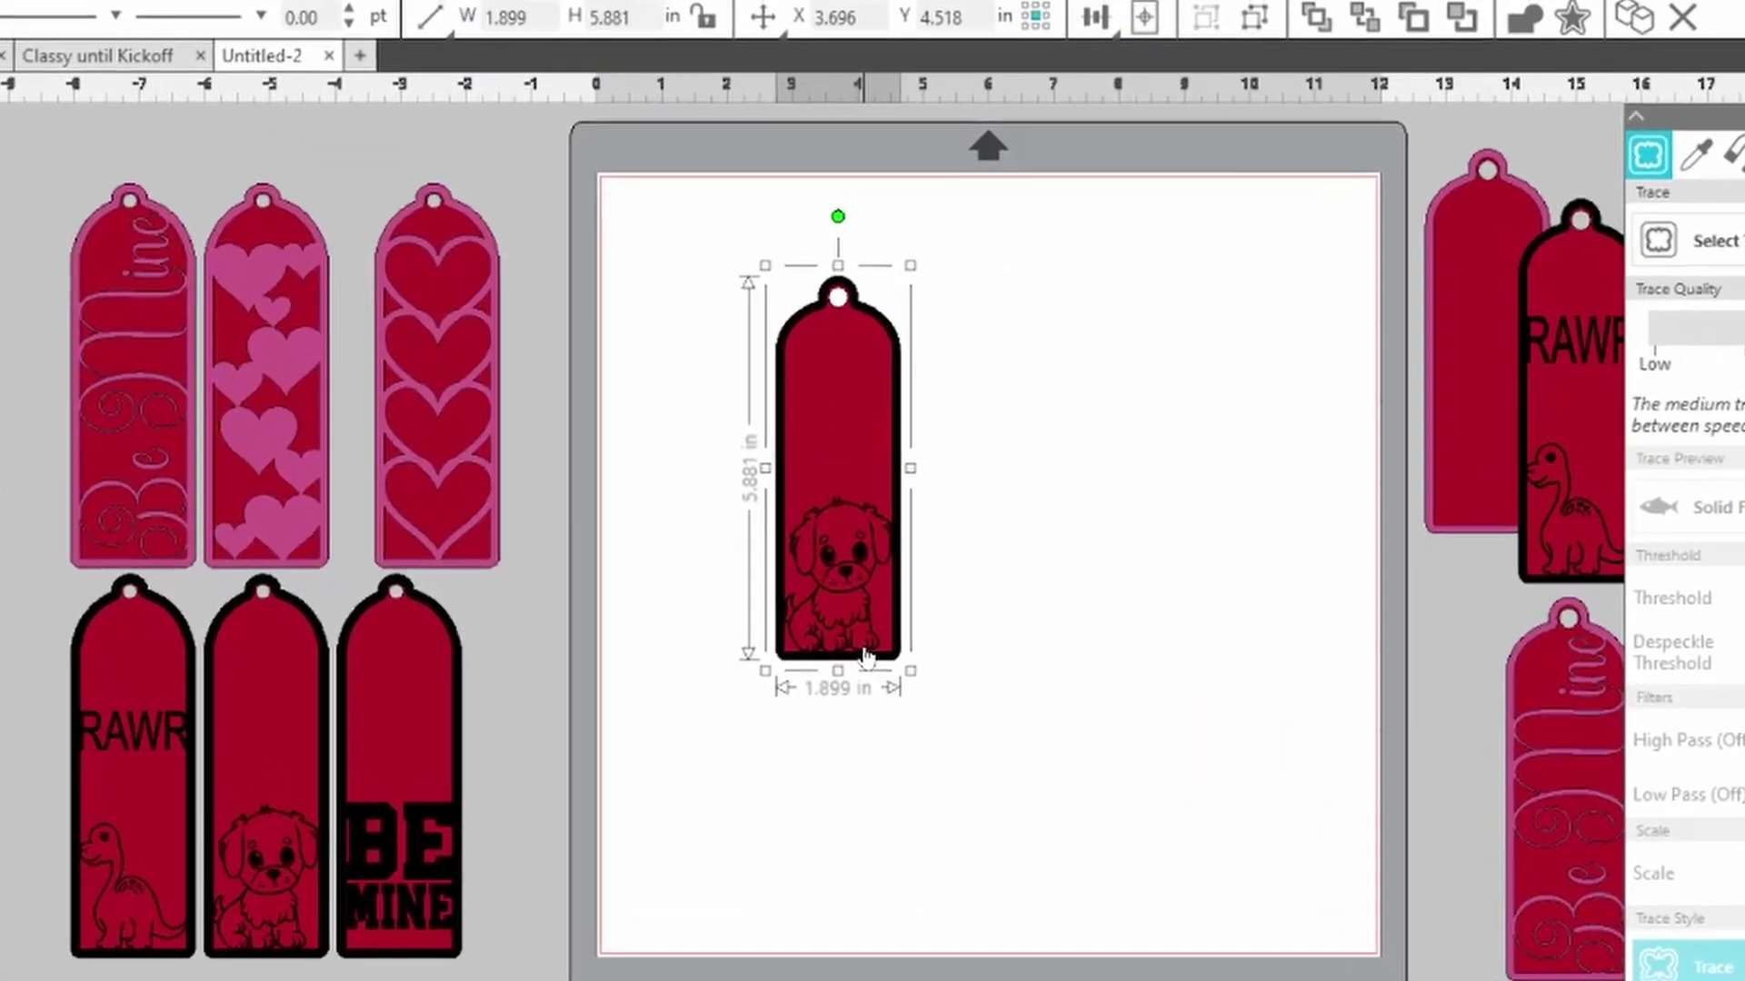
{"action": "left_click_drag", "start_coordinate": [863, 650], "coordinate": [1516, 980]}
Bring the last blank bookmark onto the page and ungroup it into frame and red backing.
{"action": "left_click_drag", "start_coordinate": [1456, 513], "coordinate": [741, 555]}
{"action": "right_click", "coordinate": [739, 555]}
{"action": "left_click", "coordinate": [741, 693]}
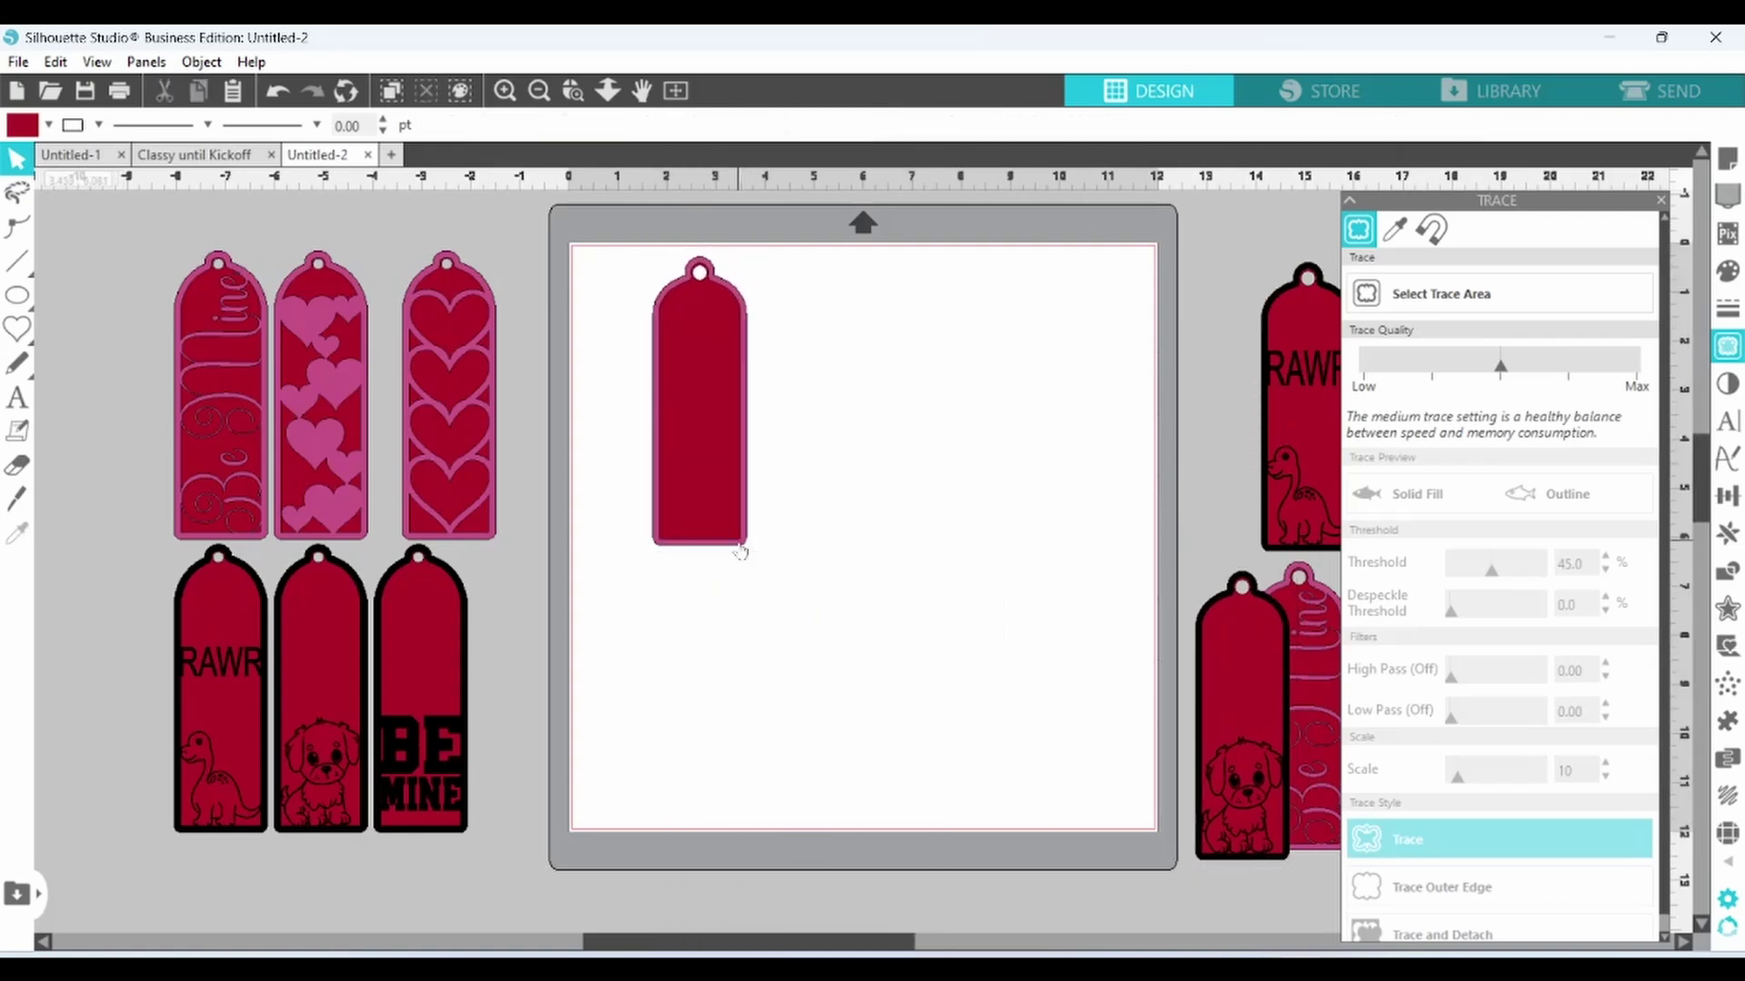
Add BE and MINE as separate texts below the blank bookmark and set both to the Outright Bold font.
{"action": "left_click", "coordinate": [688, 637]}
{"action": "type", "text": "BE"}
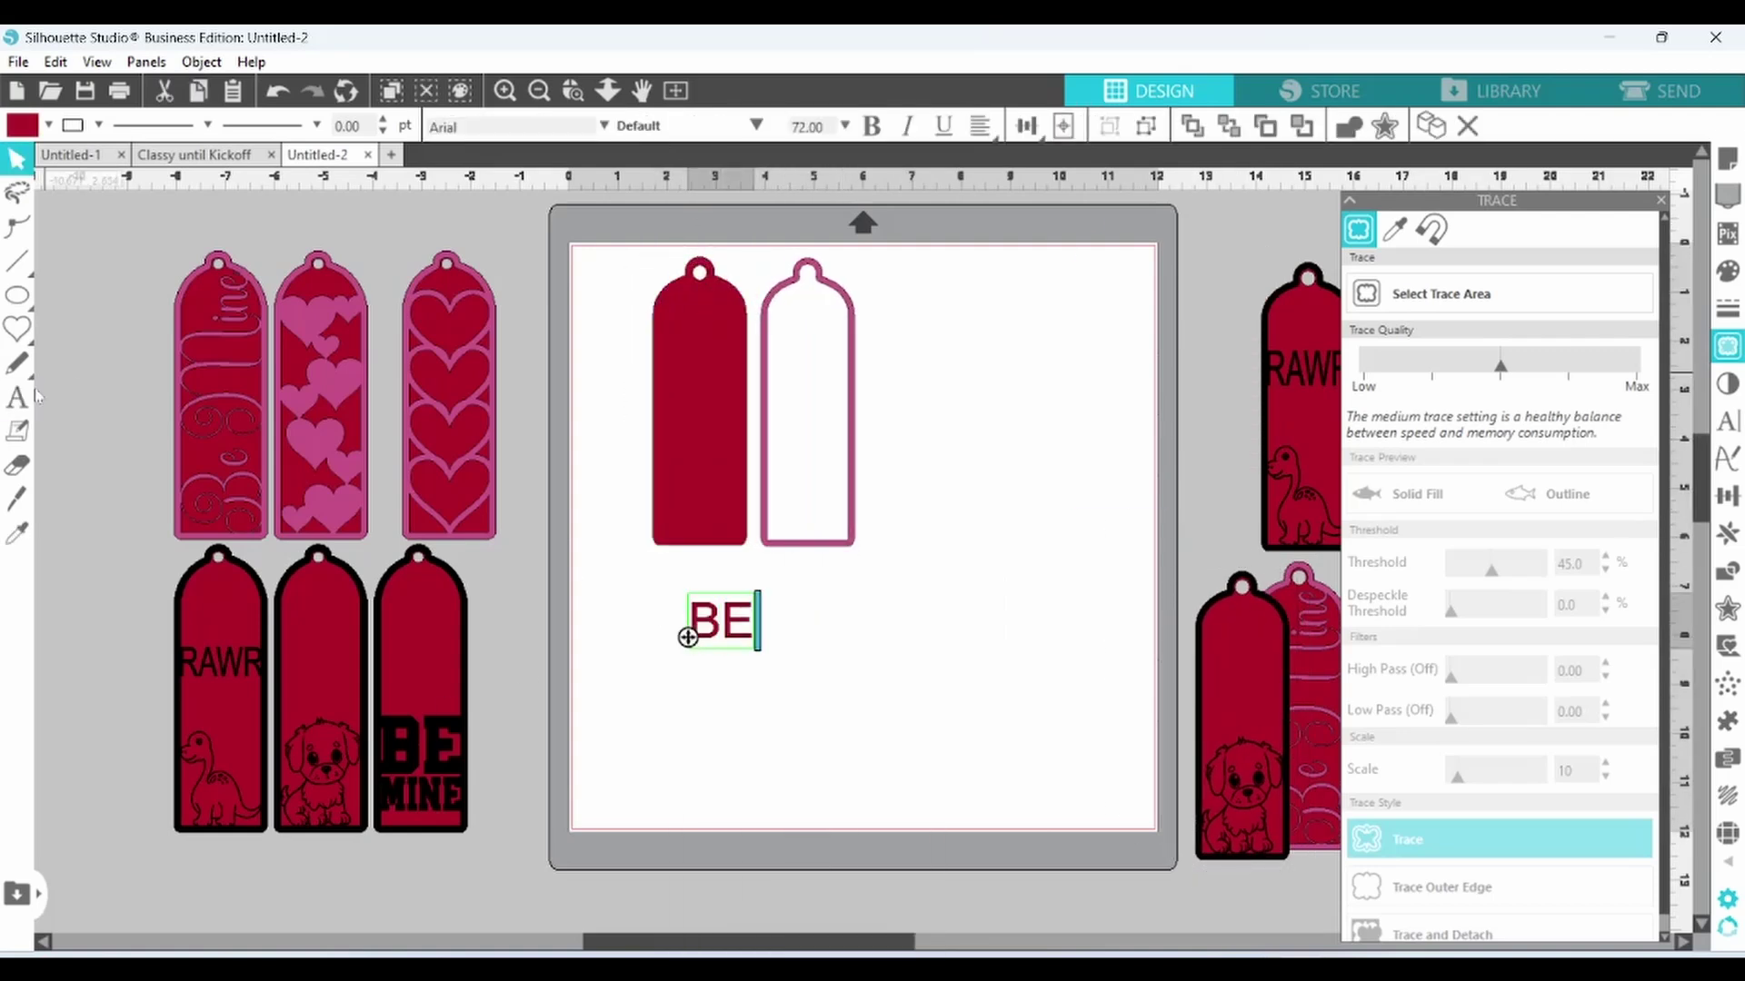
{"action": "key", "text": "Return"}
{"action": "type", "text": "MINE"}
{"action": "key", "text": "Escape"}
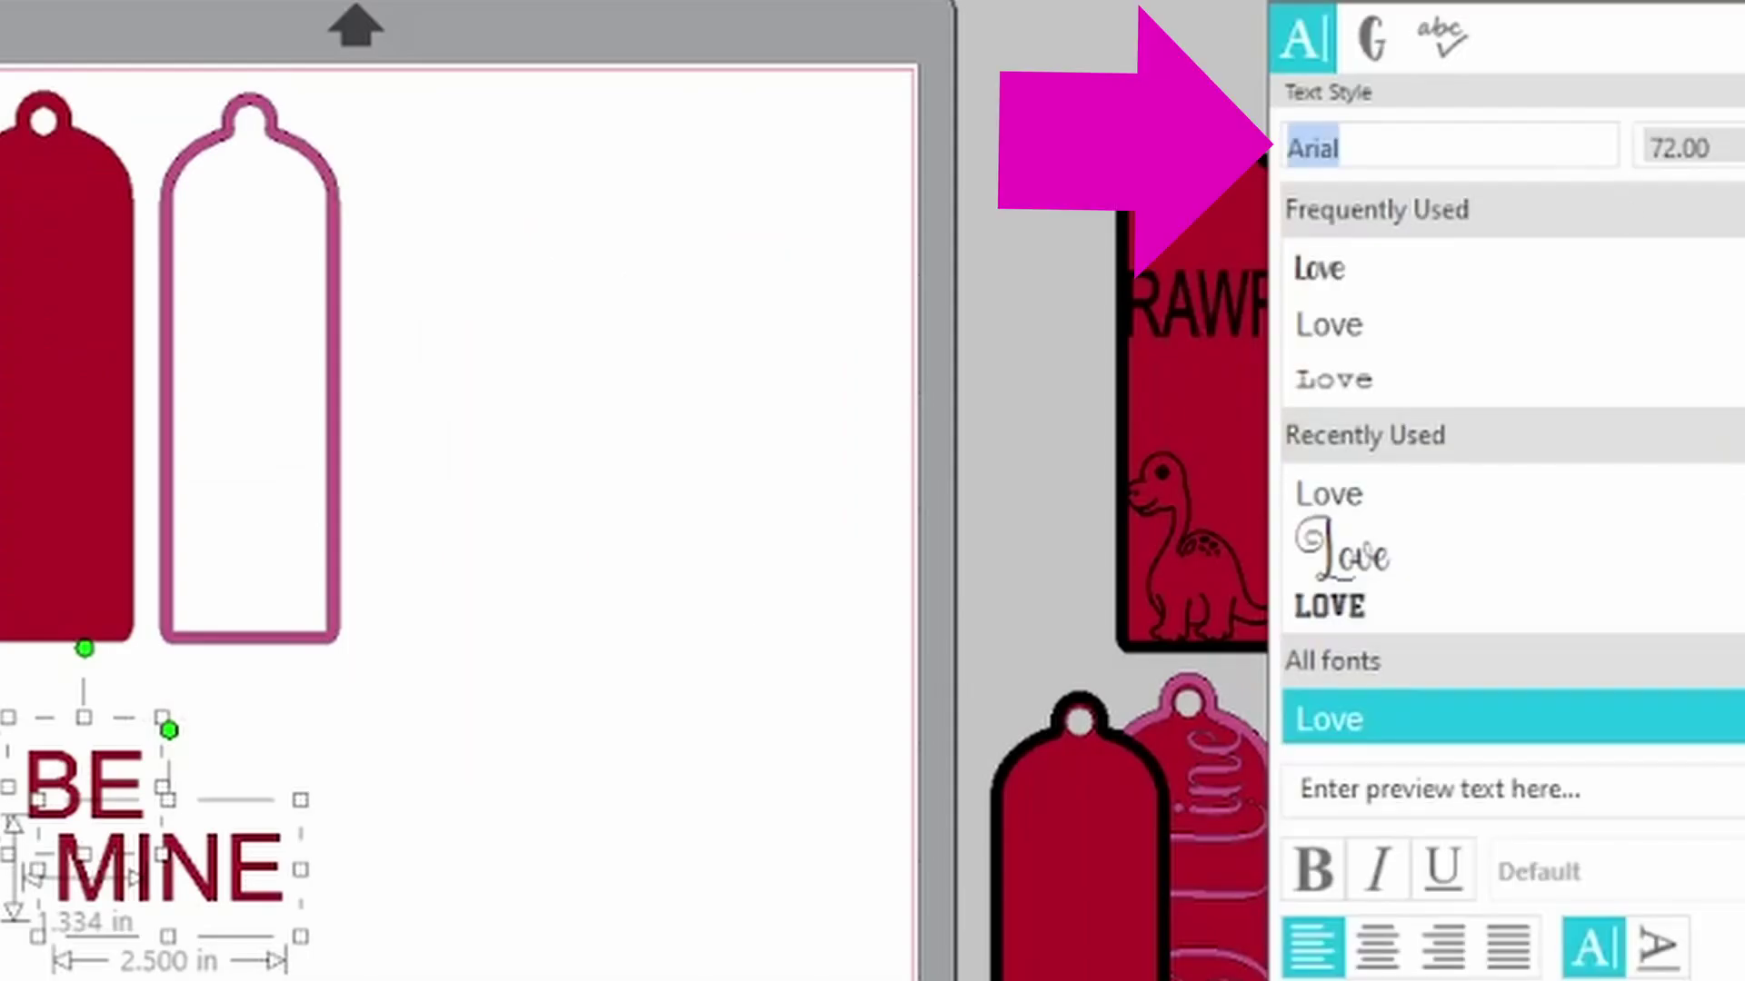
{"action": "type", "text": "OUTR"}
{"action": "key", "text": "Return"}
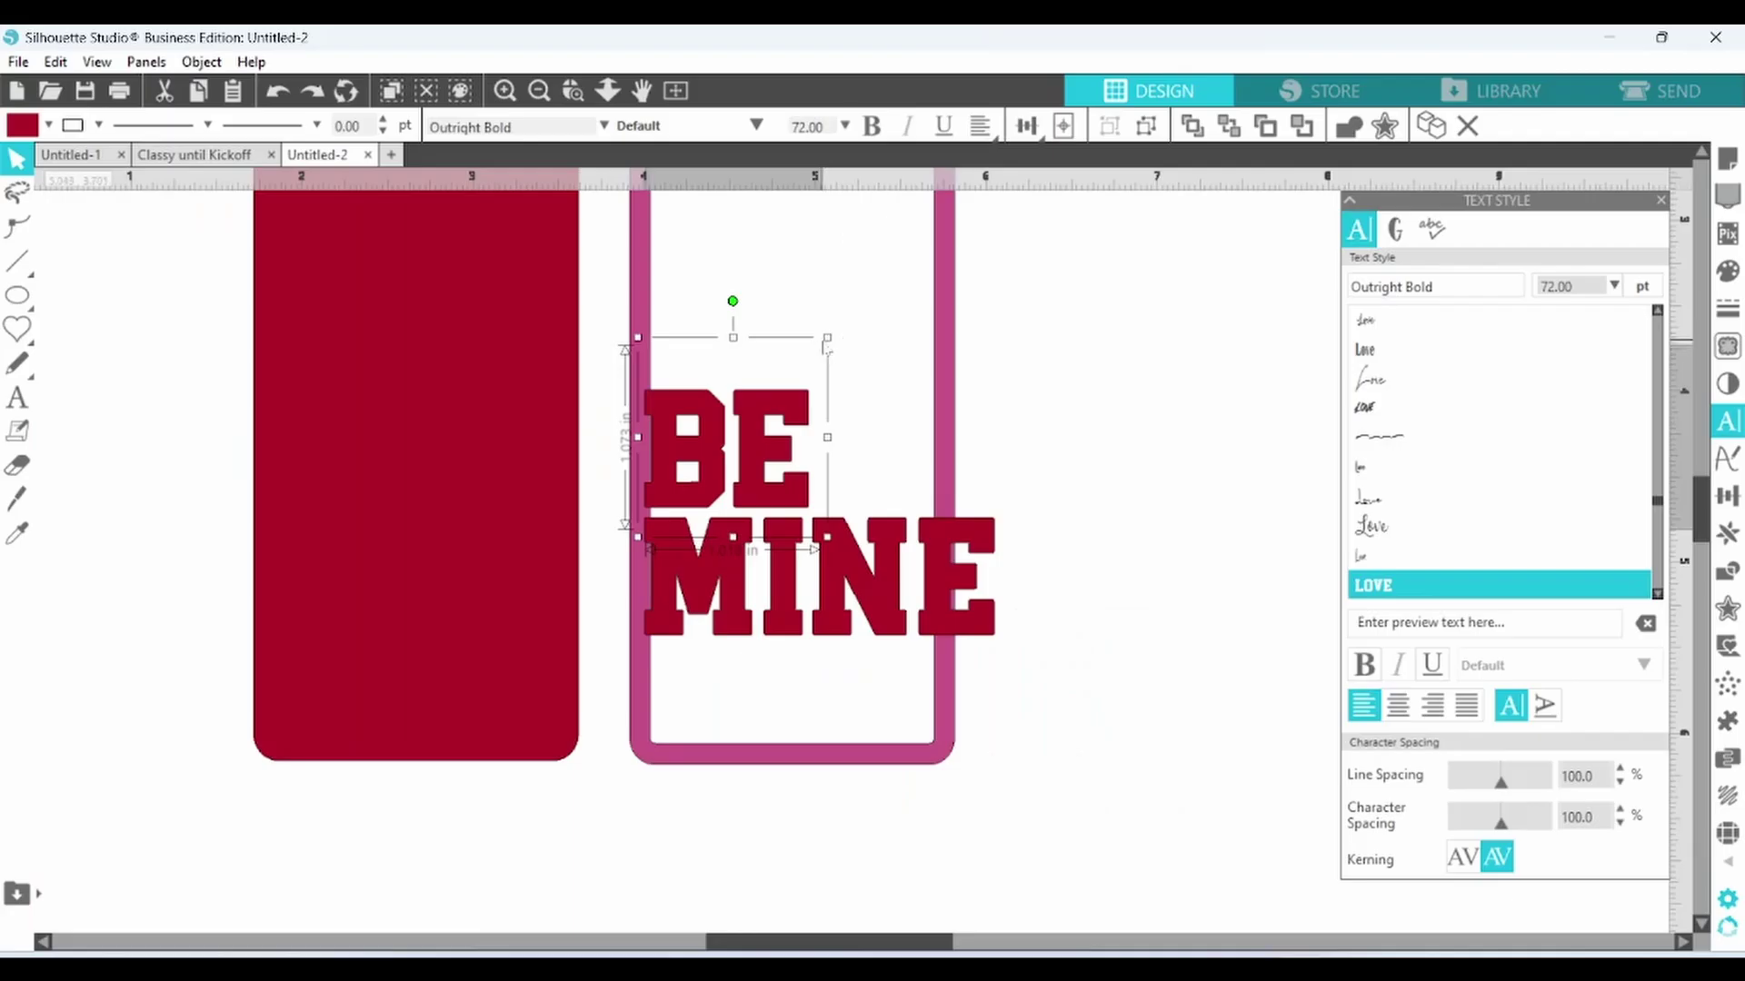
Enlarge BE and narrow MINE so each is about 1.7 in wide and overlaps both sides of the frame.
{"action": "left_click_drag", "start_coordinate": [827, 338], "coordinate": [1019, 242]}
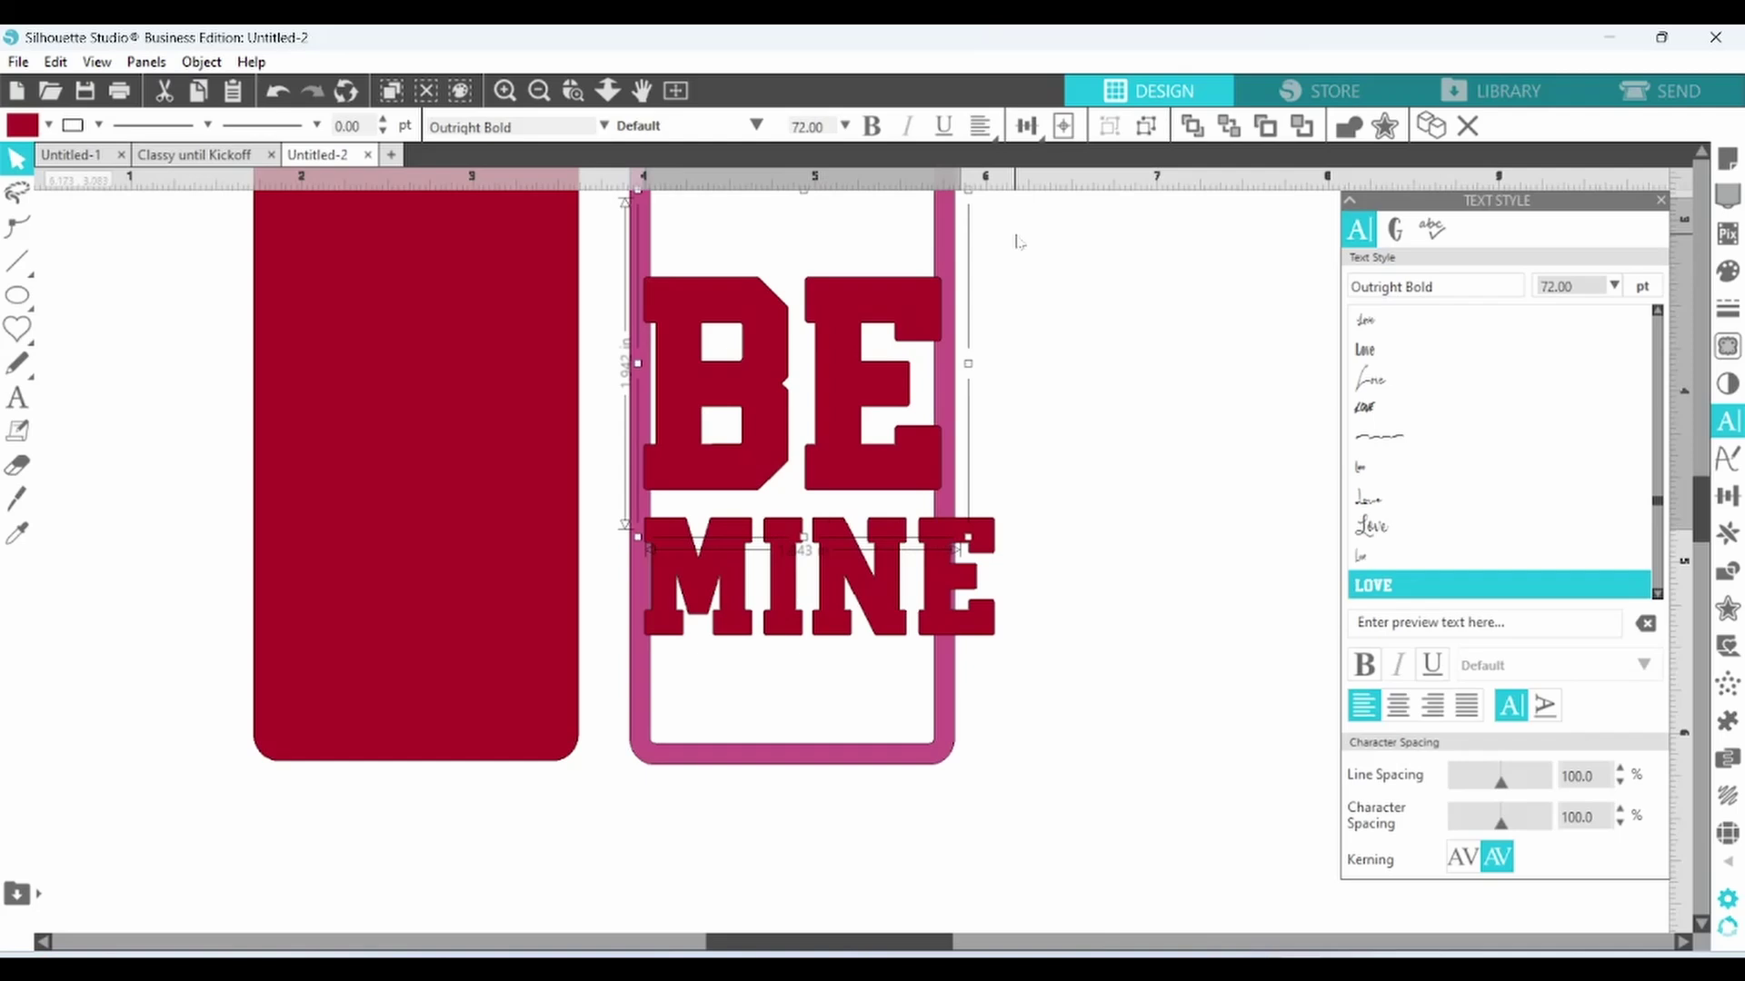
{"action": "left_click", "coordinate": [945, 621]}
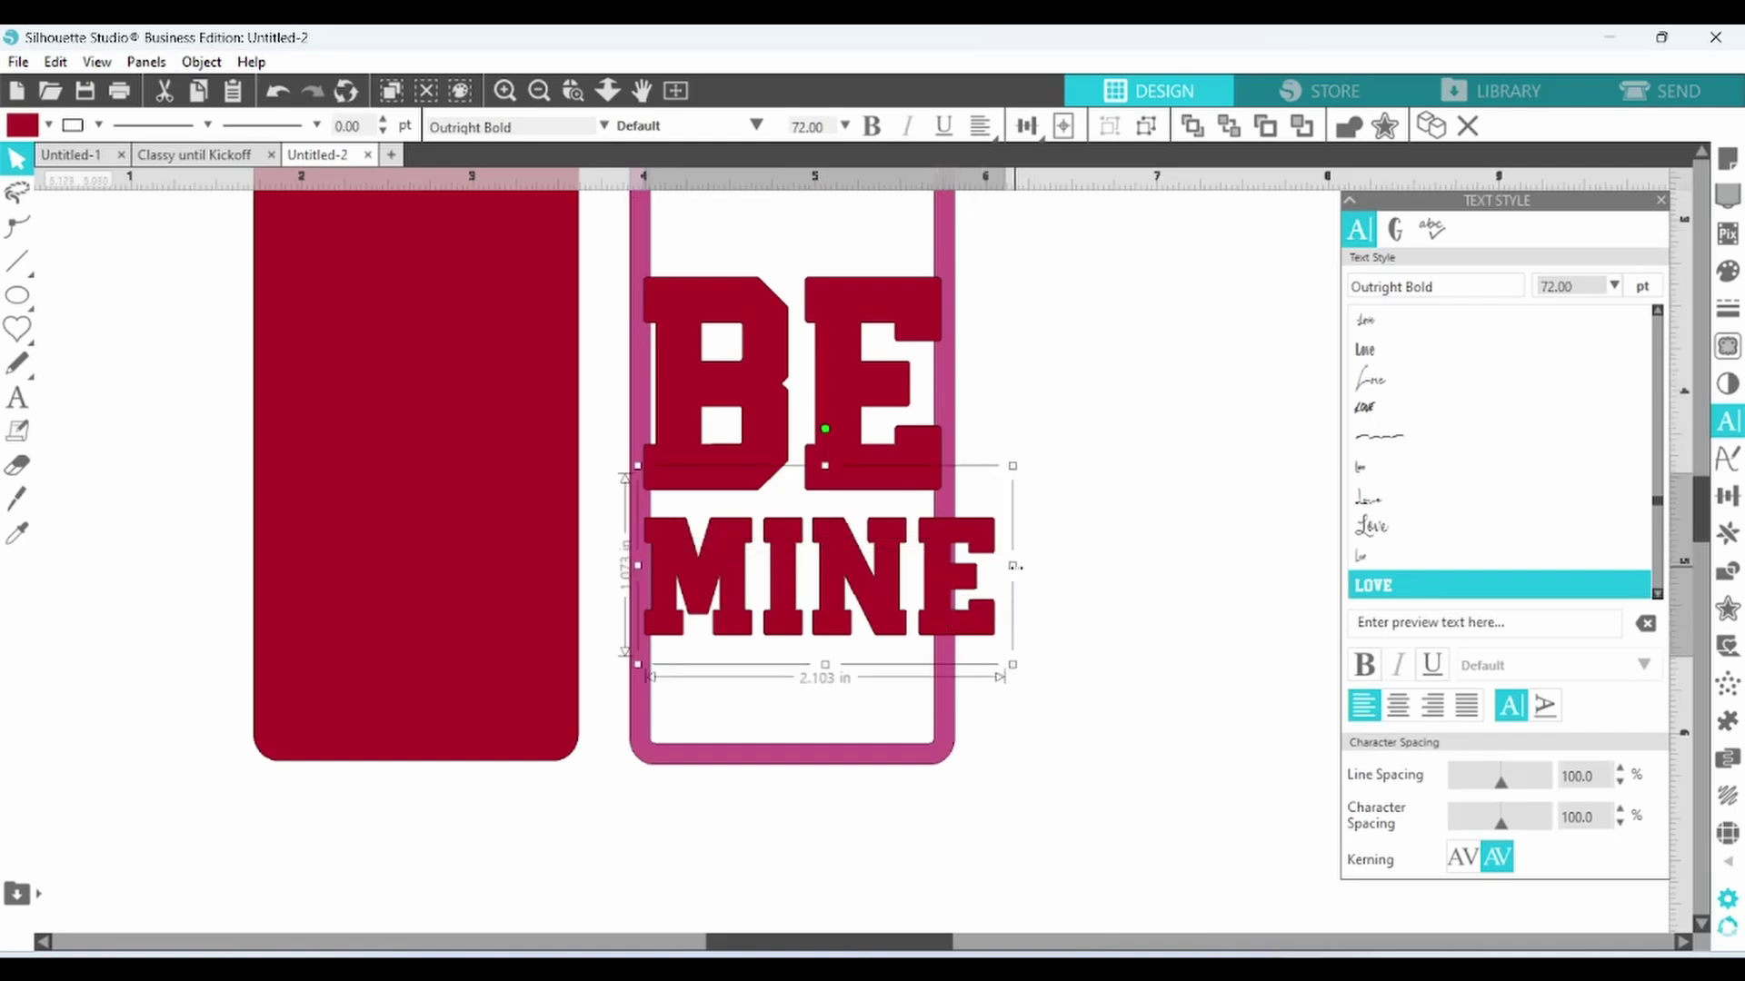
{"action": "left_click_drag", "start_coordinate": [1013, 566], "coordinate": [941, 550]}
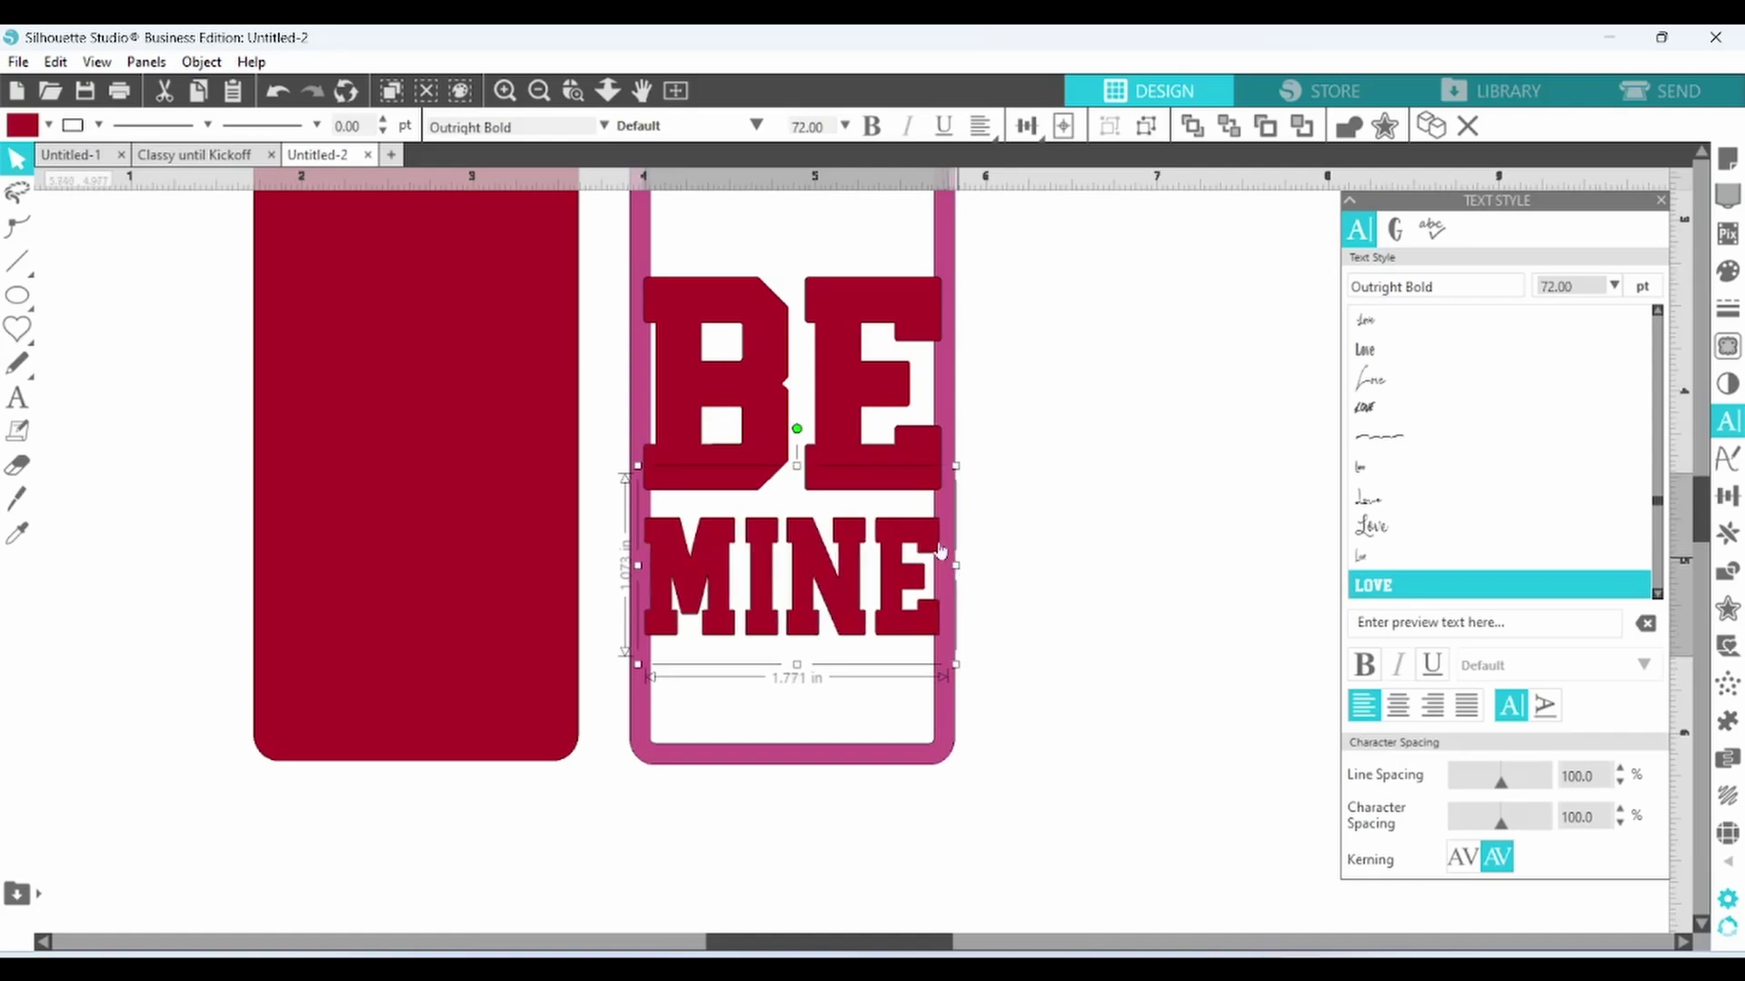
Convert the MINE and BE texts to paths.
{"action": "right_click", "coordinate": [904, 618]}
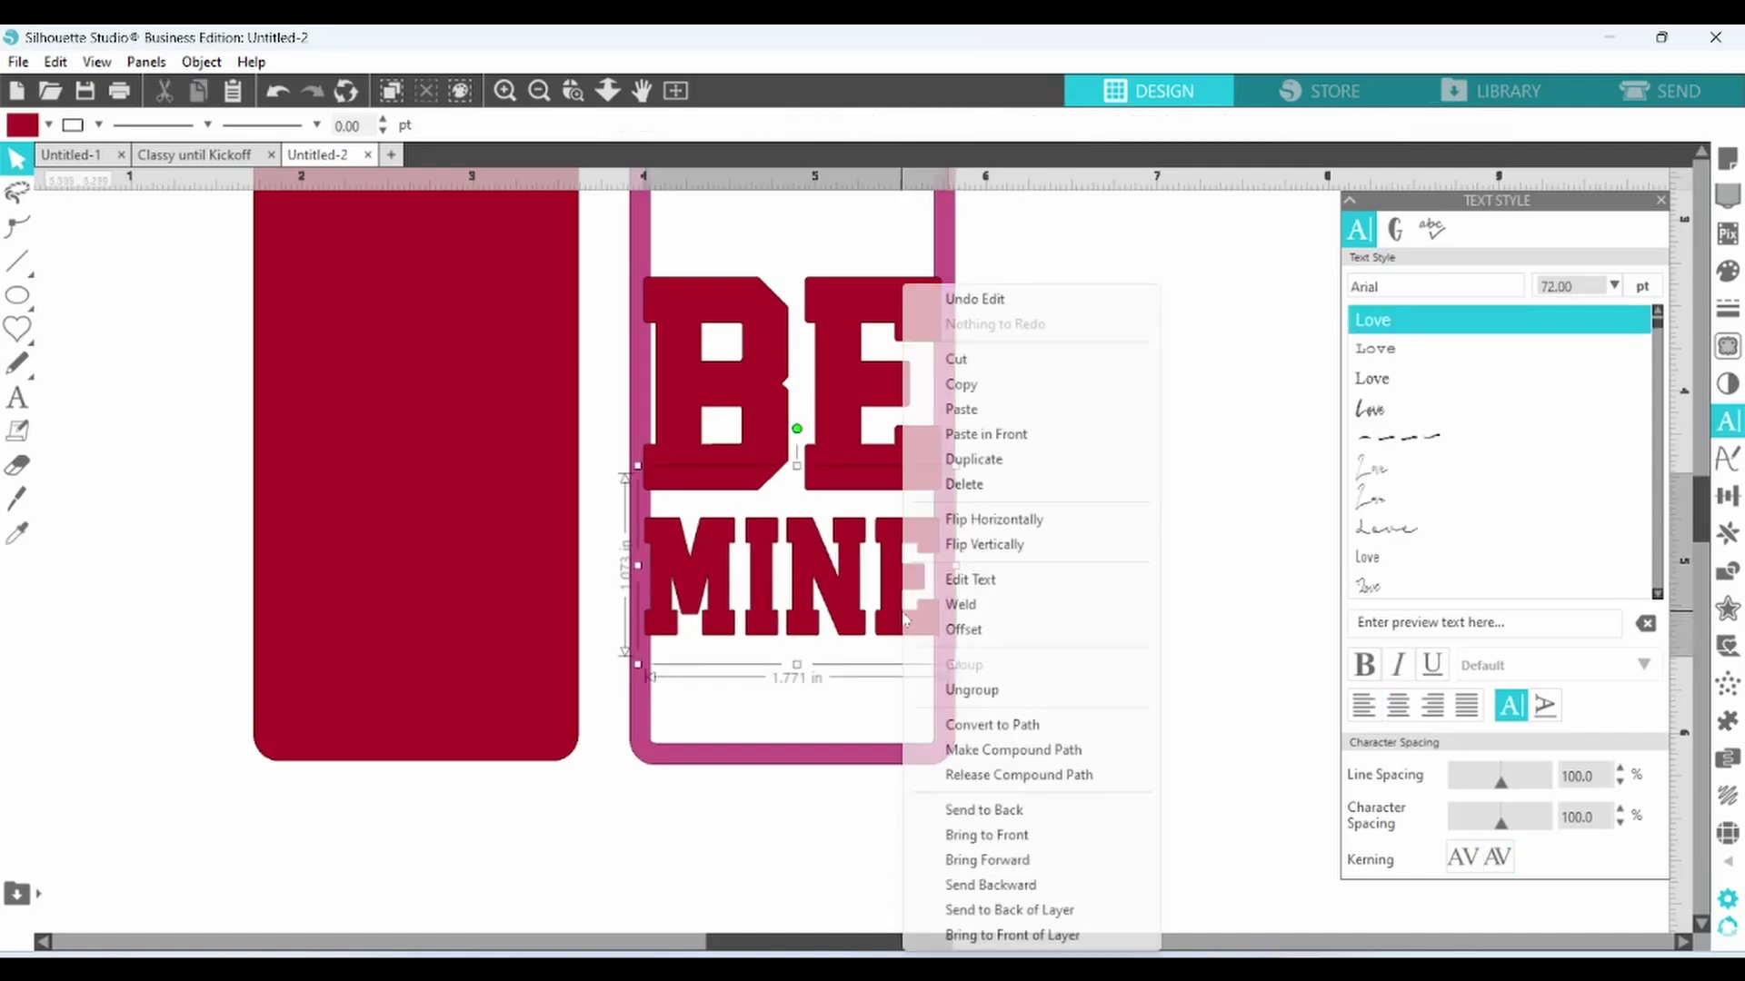
{"action": "left_click", "coordinate": [954, 724]}
{"action": "right_click", "coordinate": [892, 427]}
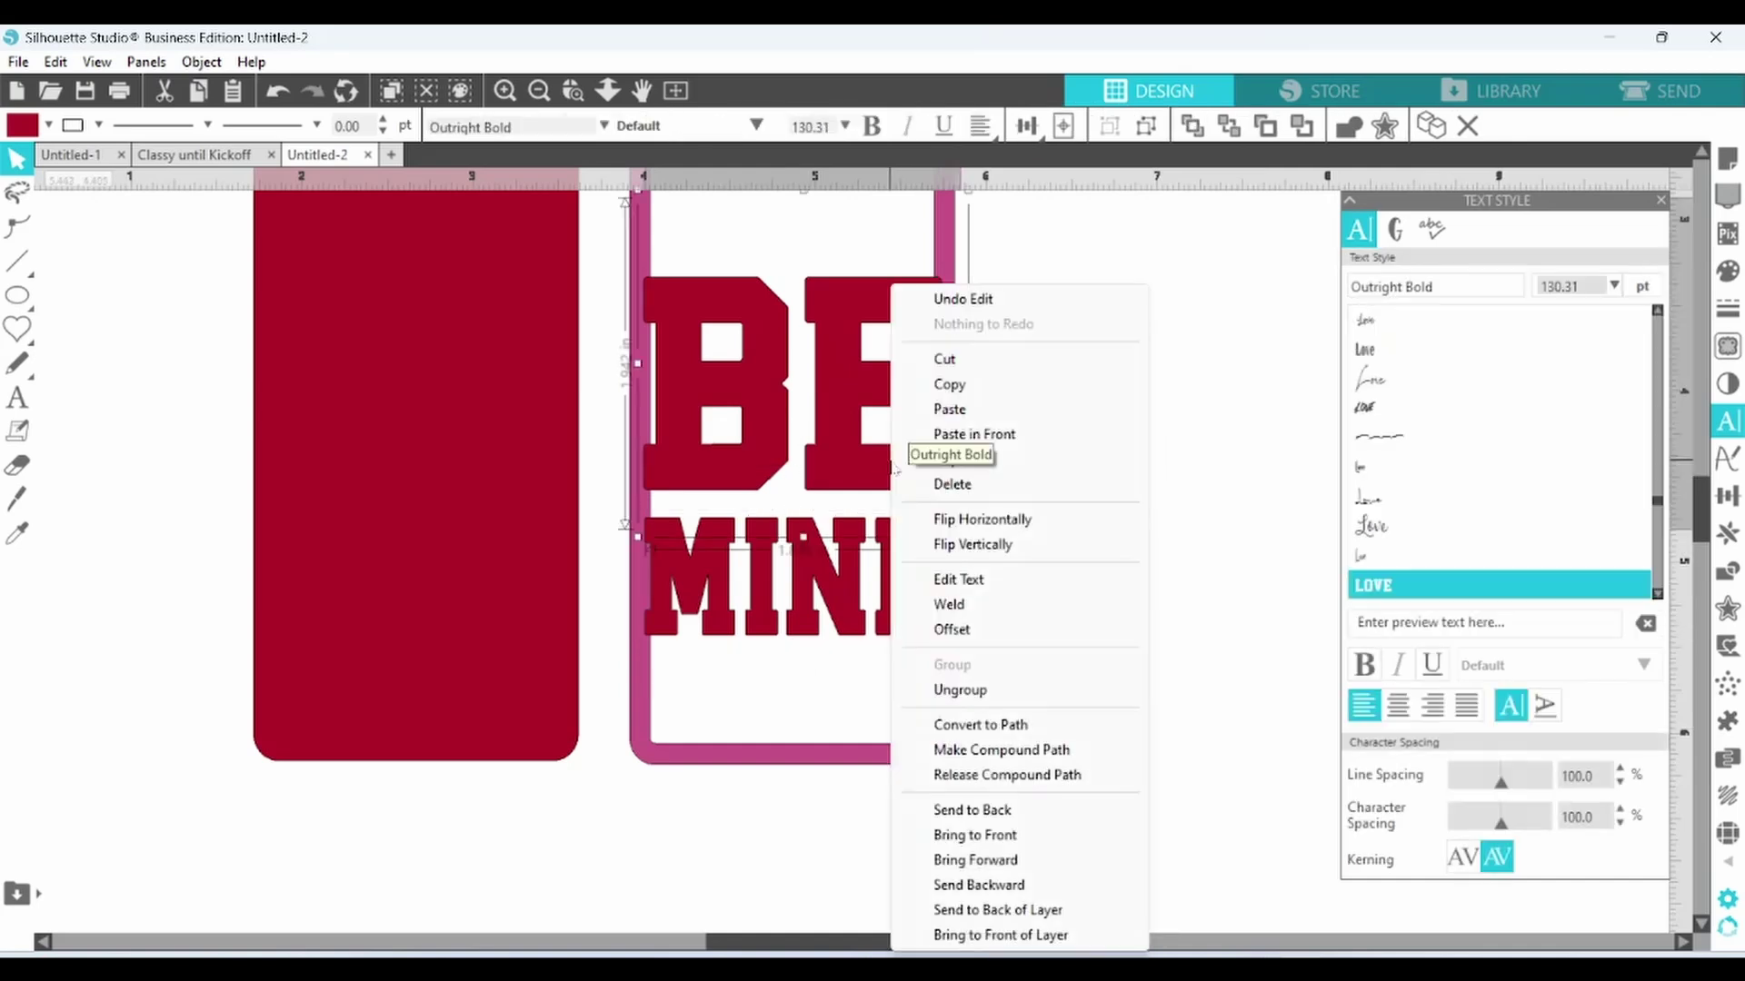
{"action": "left_click", "coordinate": [958, 724]}
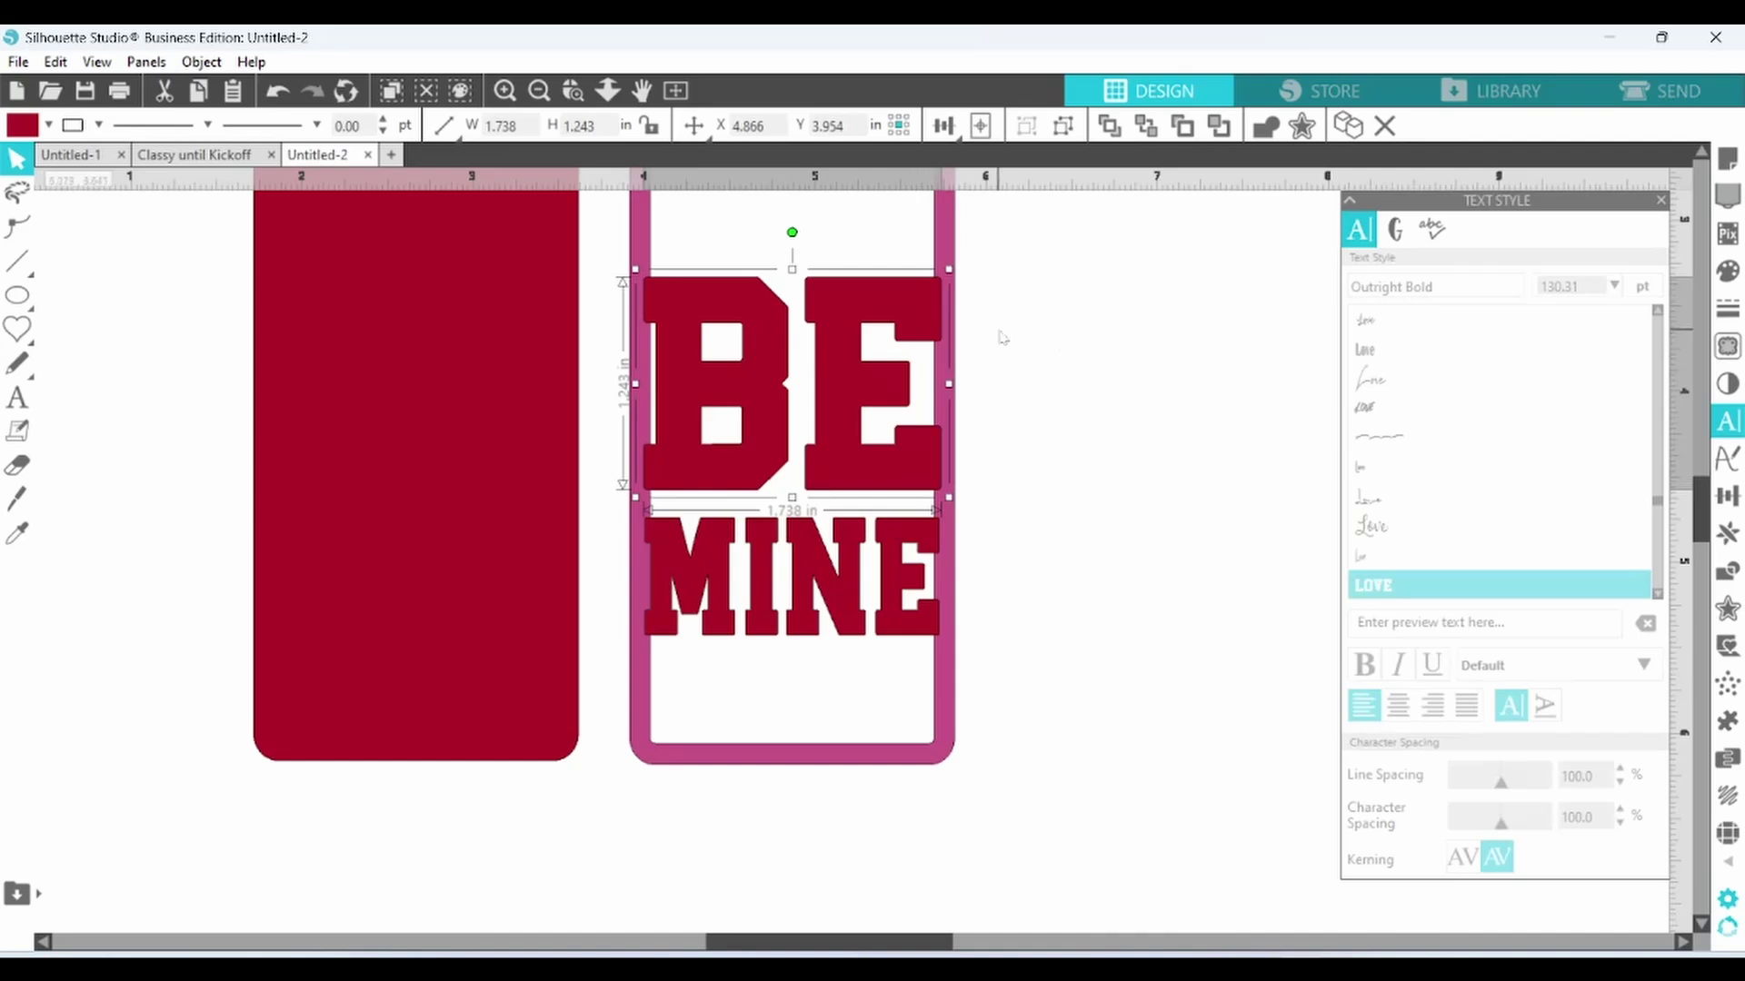
Centre-align BE and MINE with the pink frame and weld them together.
{"action": "left_click_drag", "start_coordinate": [997, 330], "coordinate": [789, 613]}
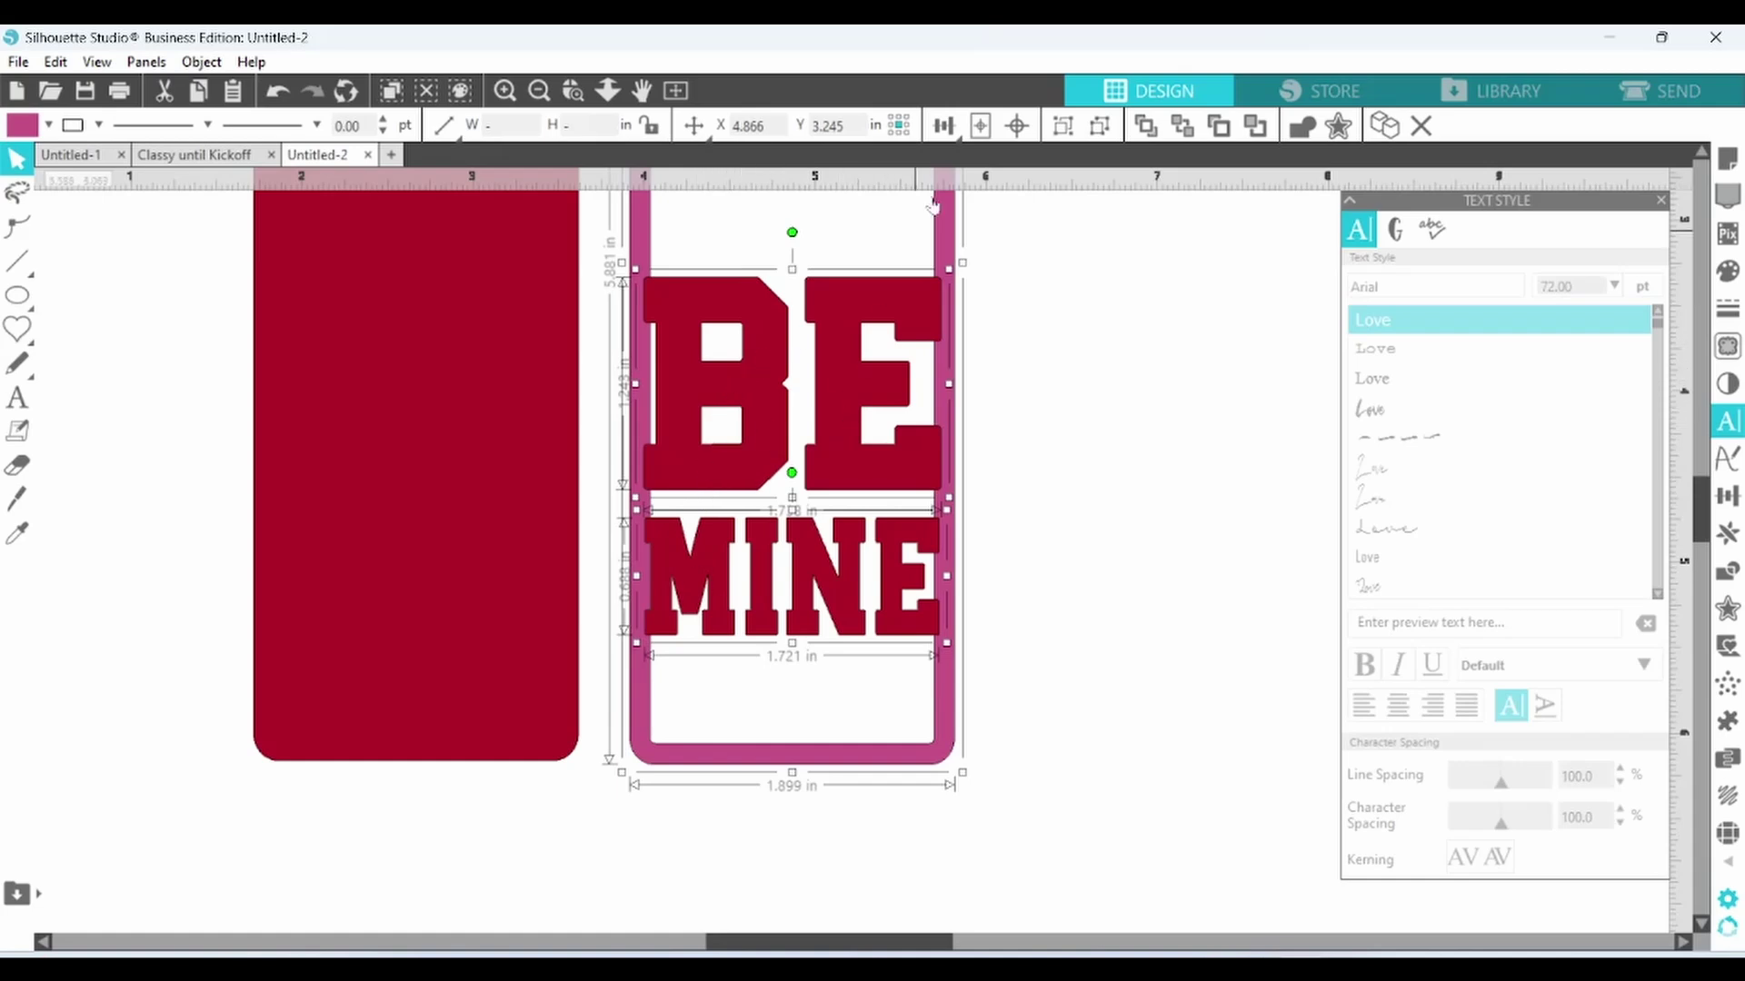
{"action": "left_click", "coordinate": [944, 127]}
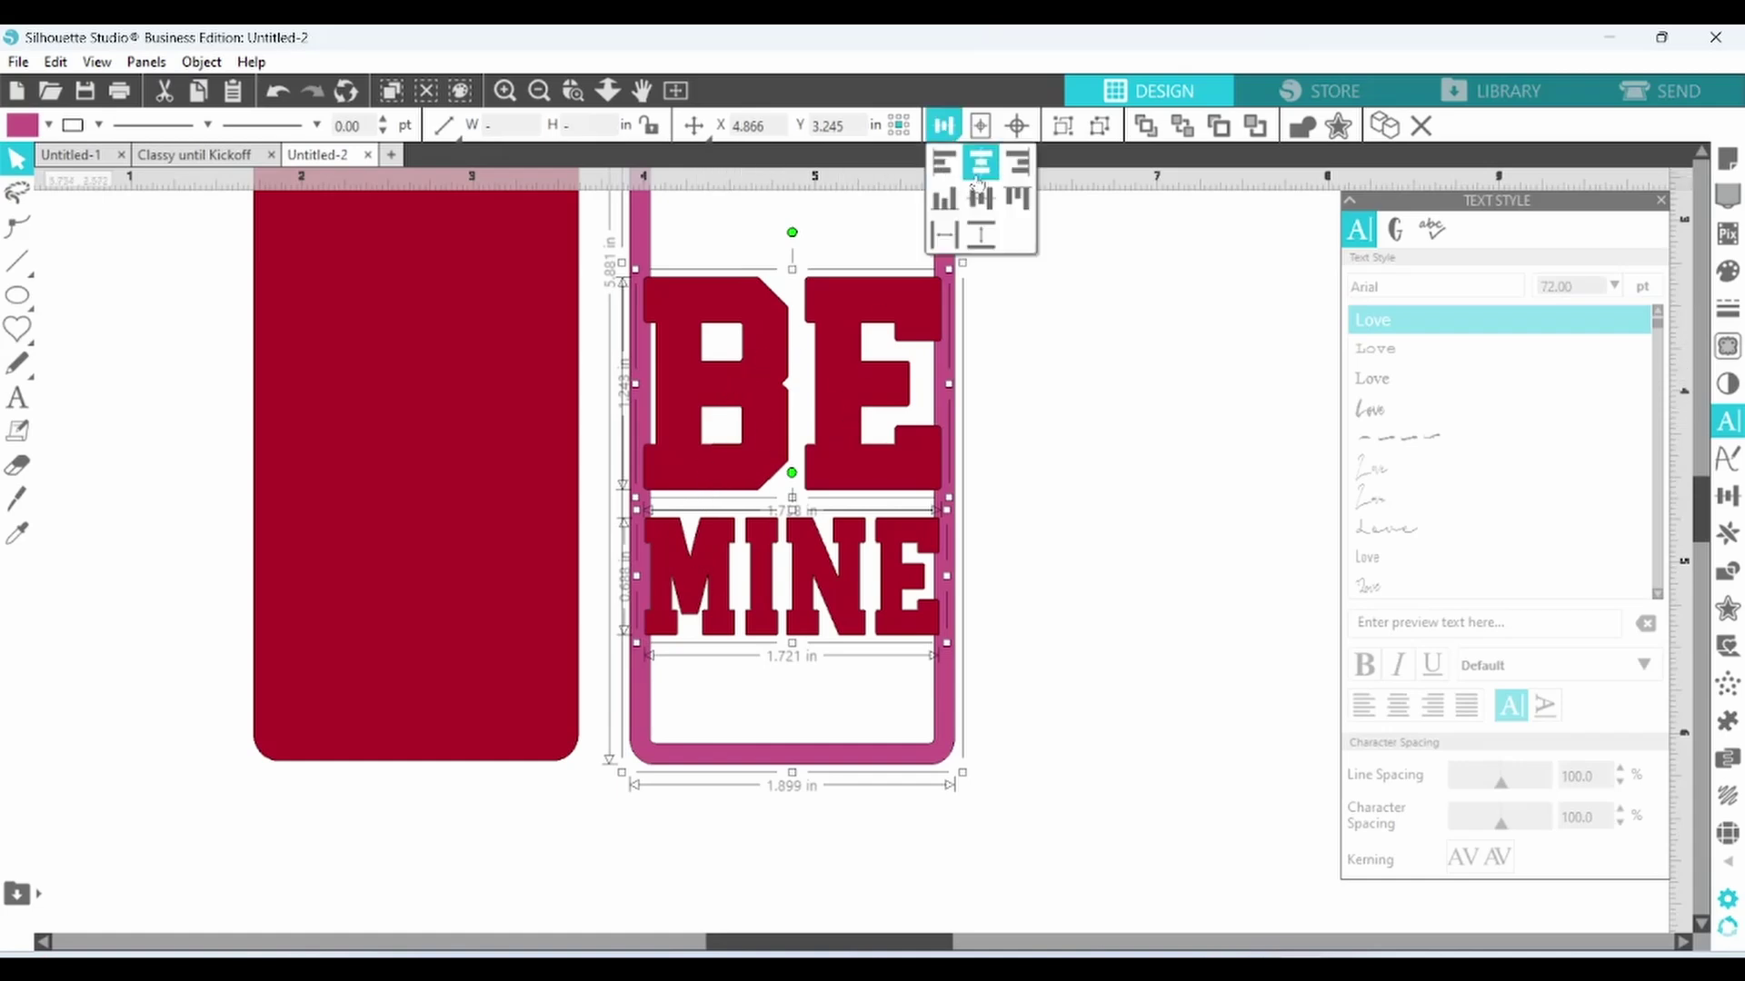
{"action": "left_click", "coordinate": [980, 236]}
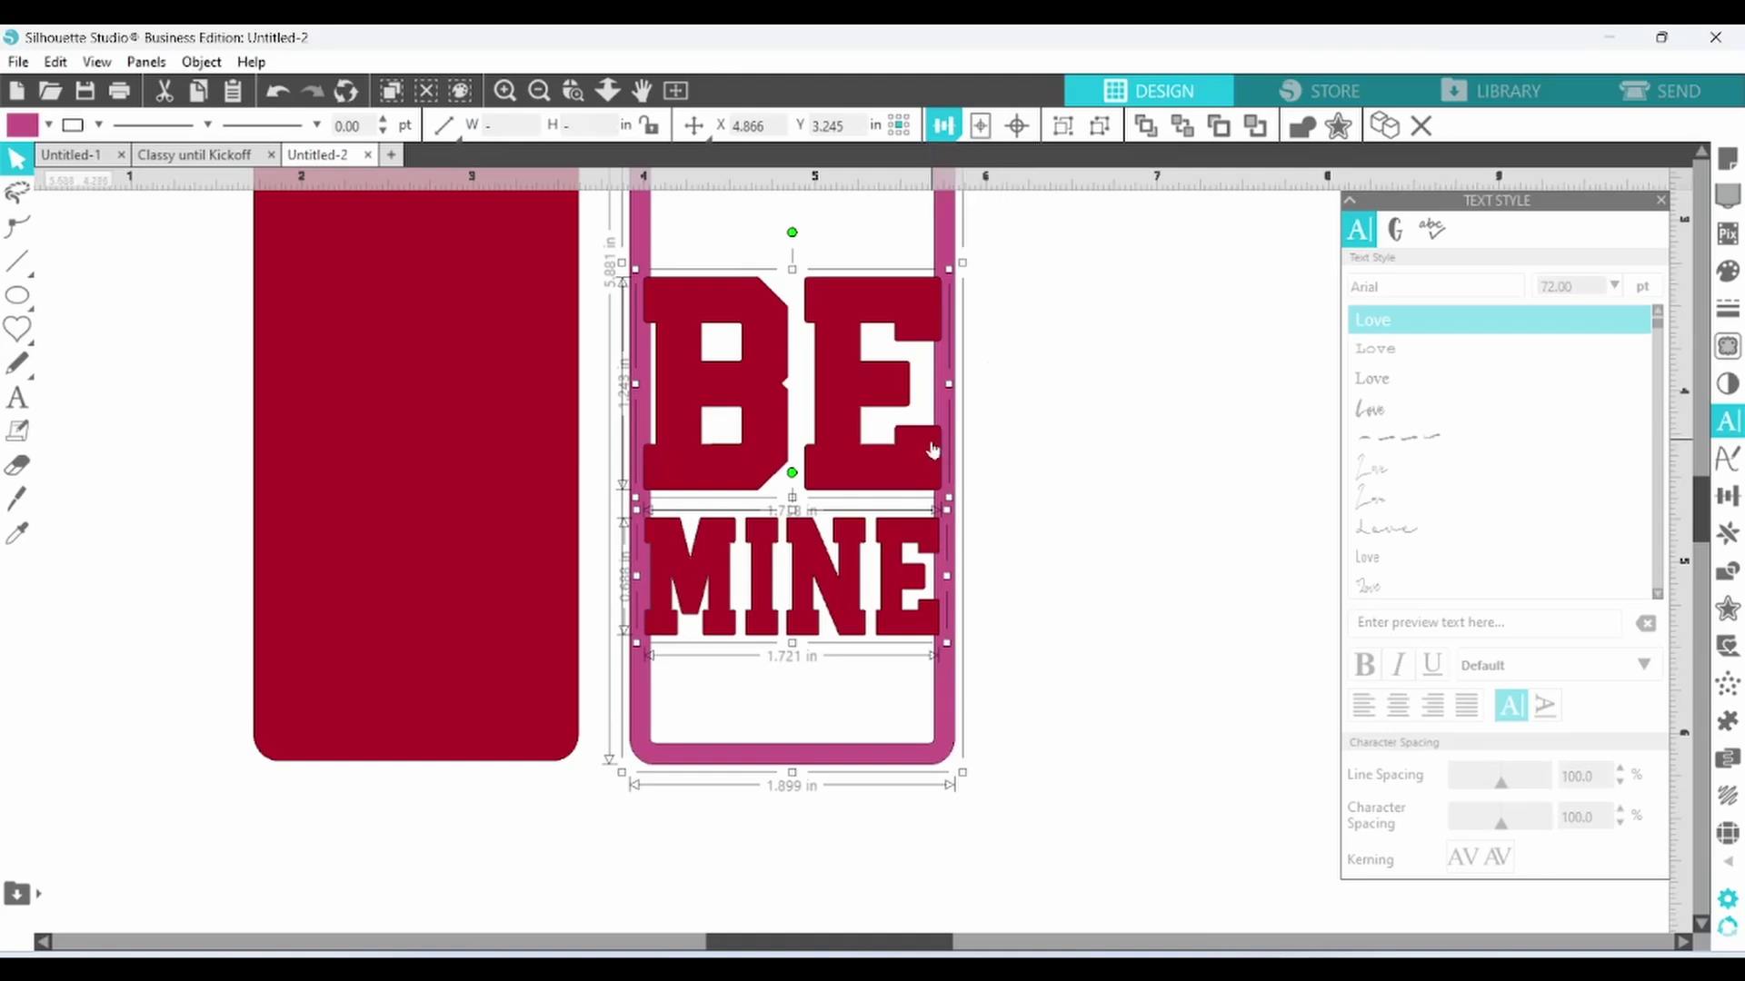
{"action": "right_click", "coordinate": [932, 450]}
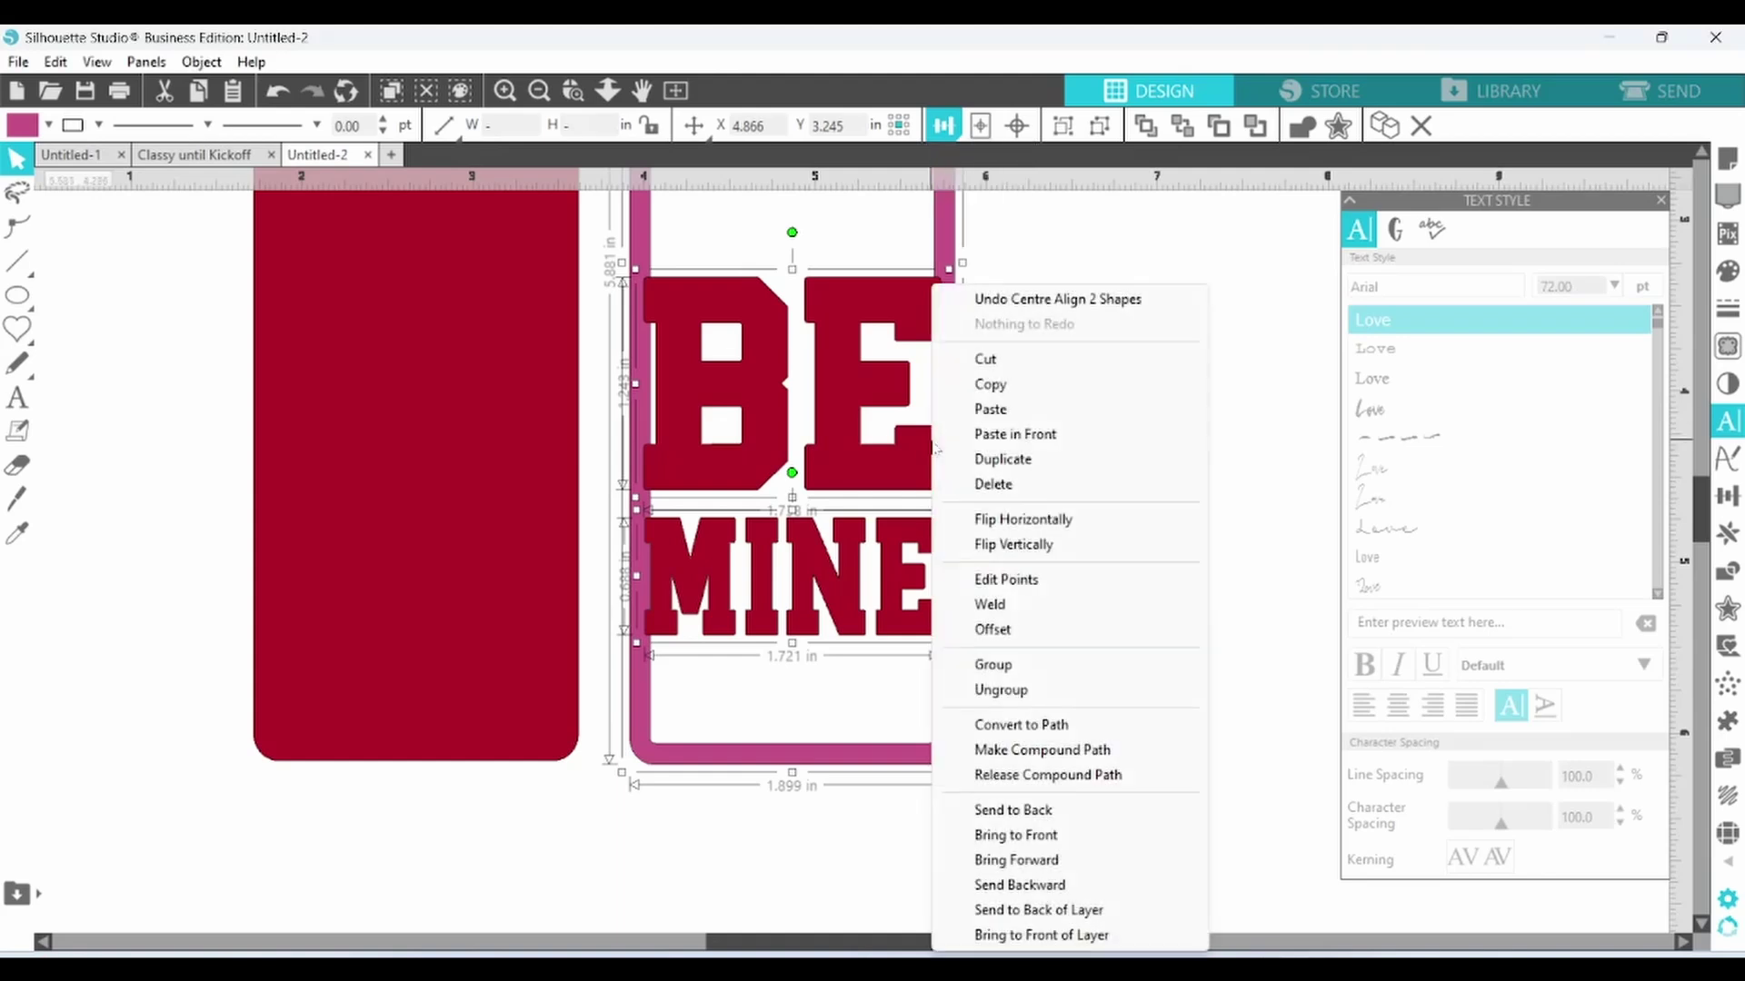
{"action": "left_click", "coordinate": [999, 612]}
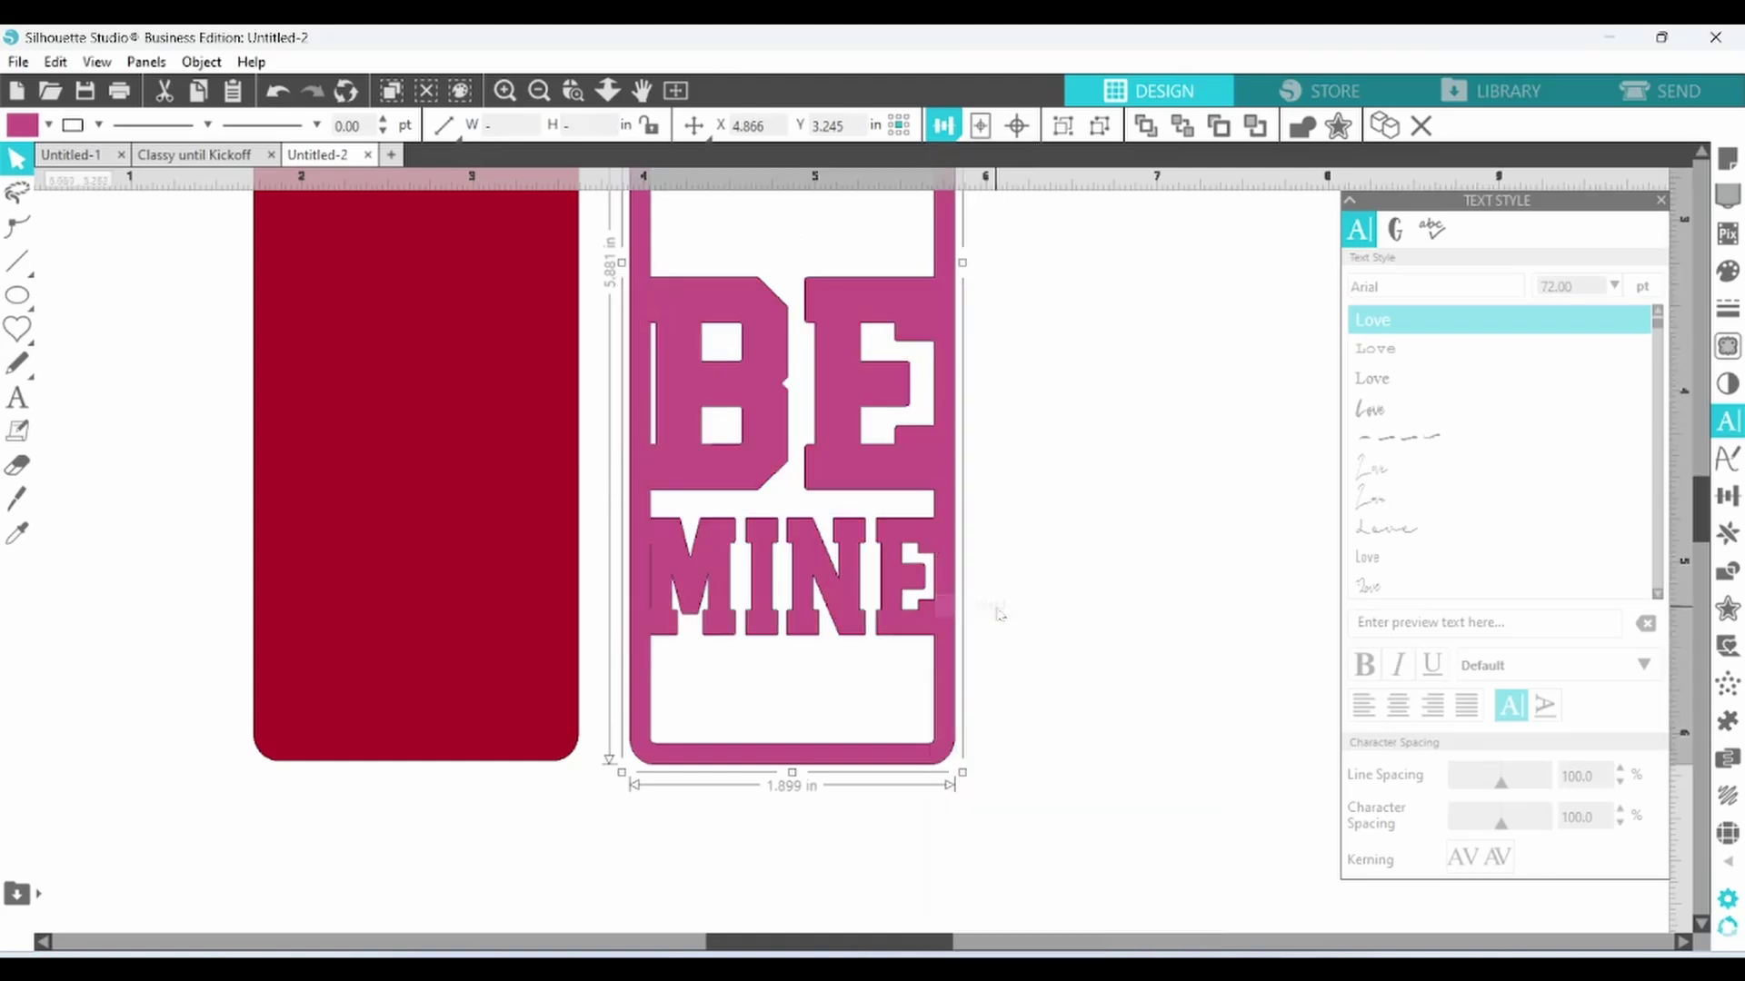
Fill the welded BE MINE frame with black and centre it on the red backing.
{"action": "left_click", "coordinate": [47, 127]}
{"action": "left_click", "coordinate": [22, 162]}
{"action": "left_click", "coordinate": [694, 126]}
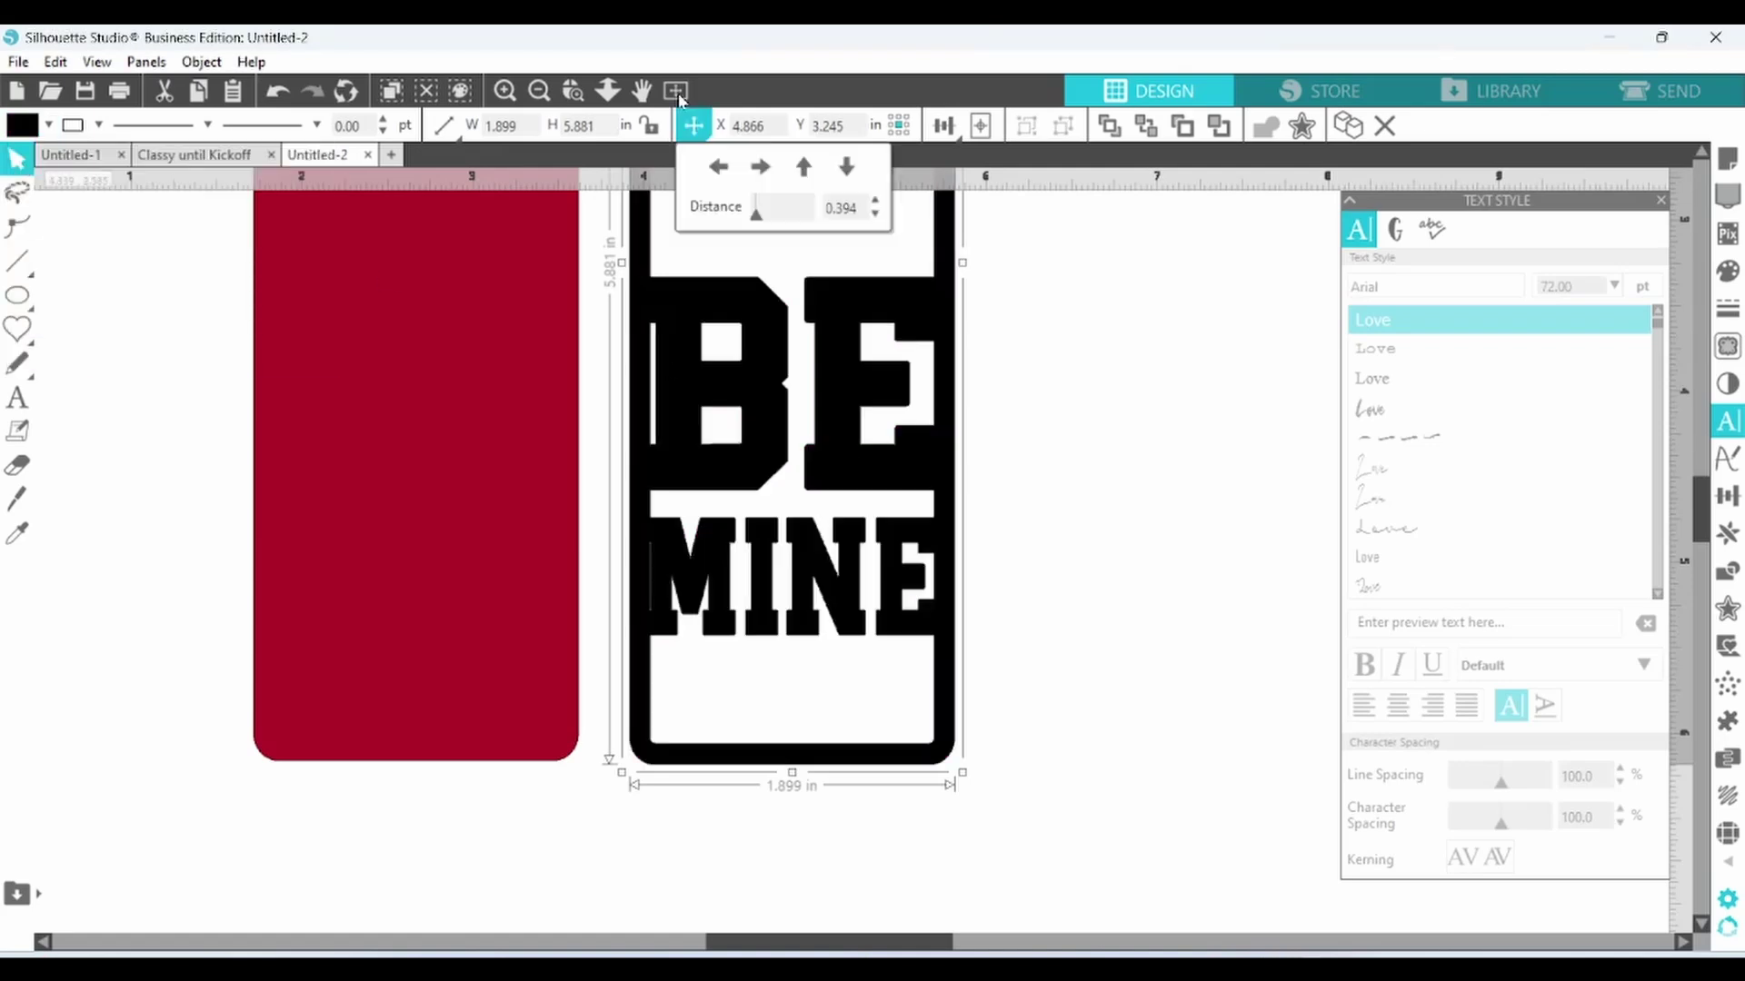
{"action": "left_click", "coordinate": [677, 96]}
{"action": "left_click_drag", "start_coordinate": [941, 373], "coordinate": [709, 436]}
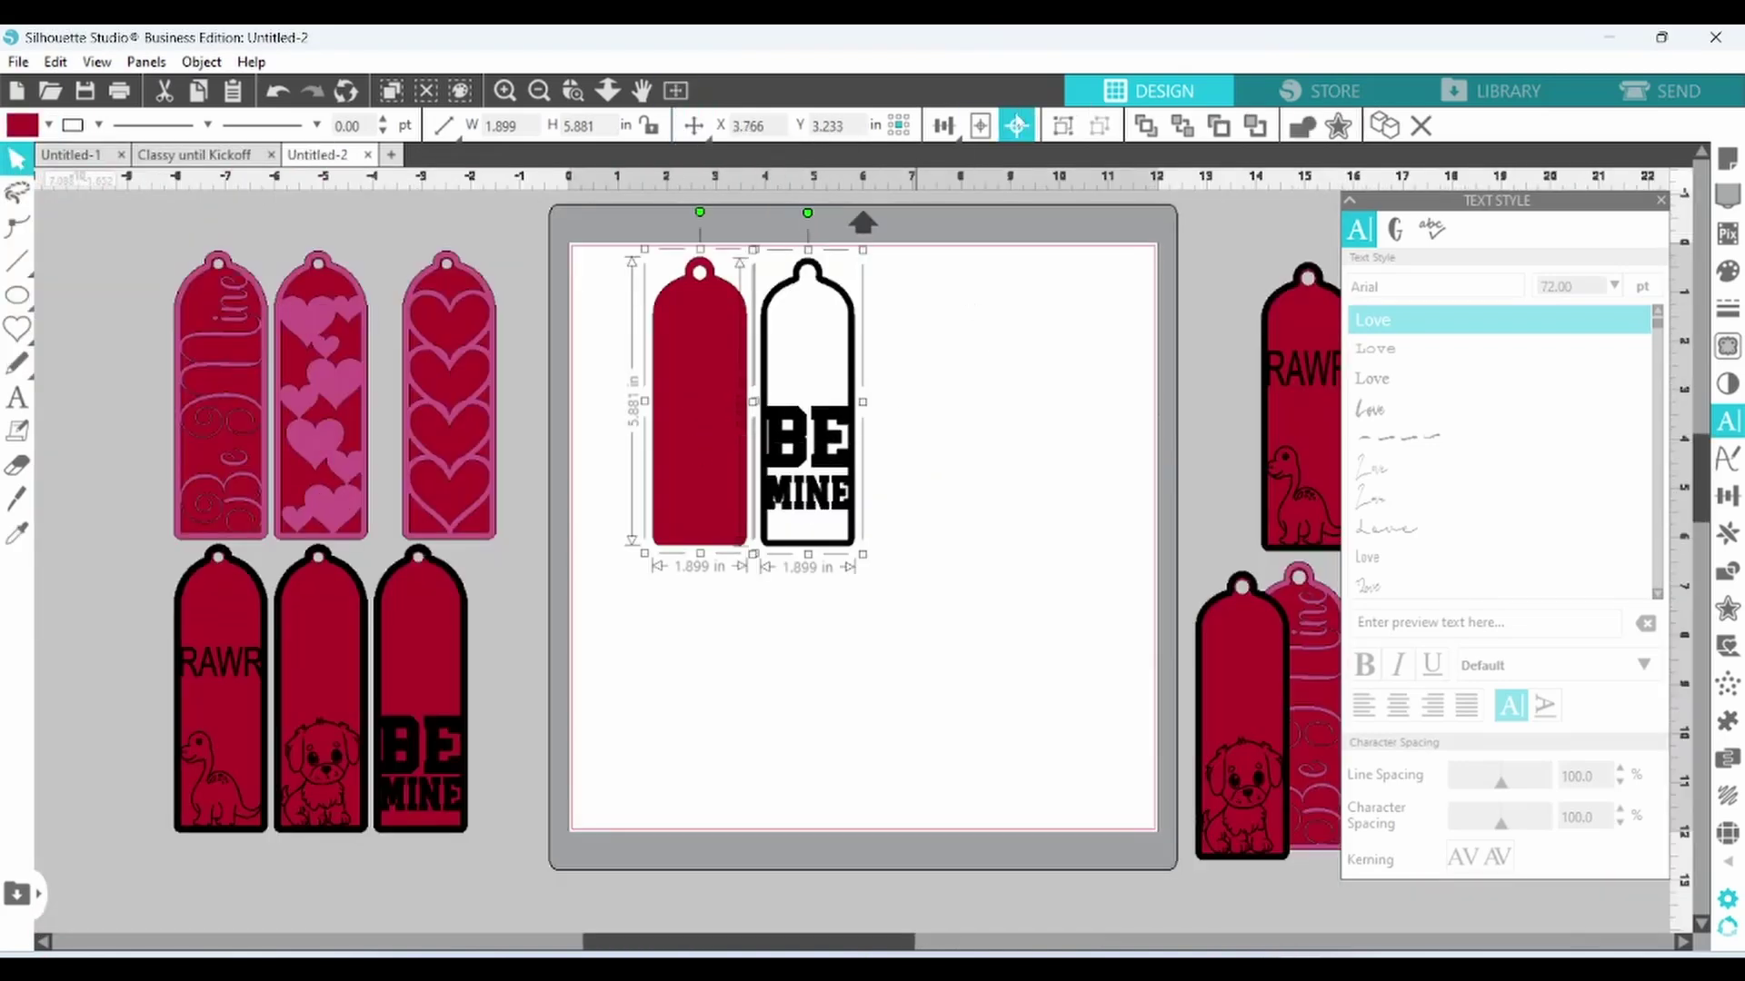
{"action": "left_click", "coordinate": [1016, 126]}
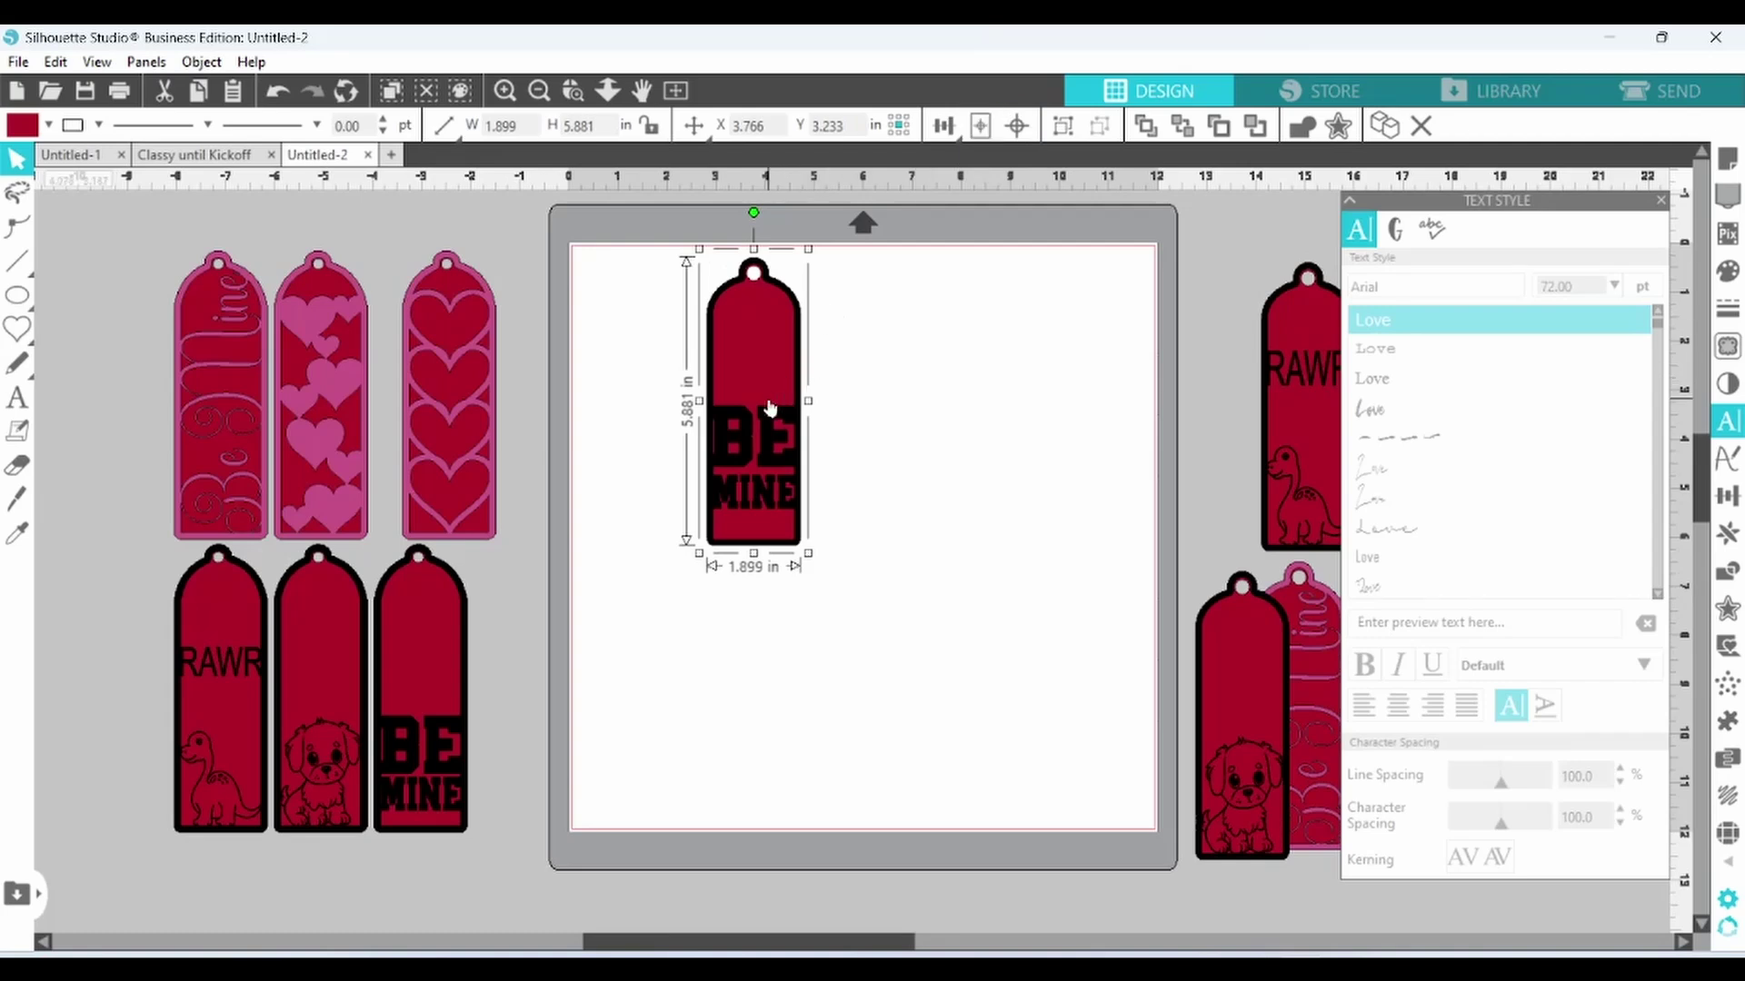